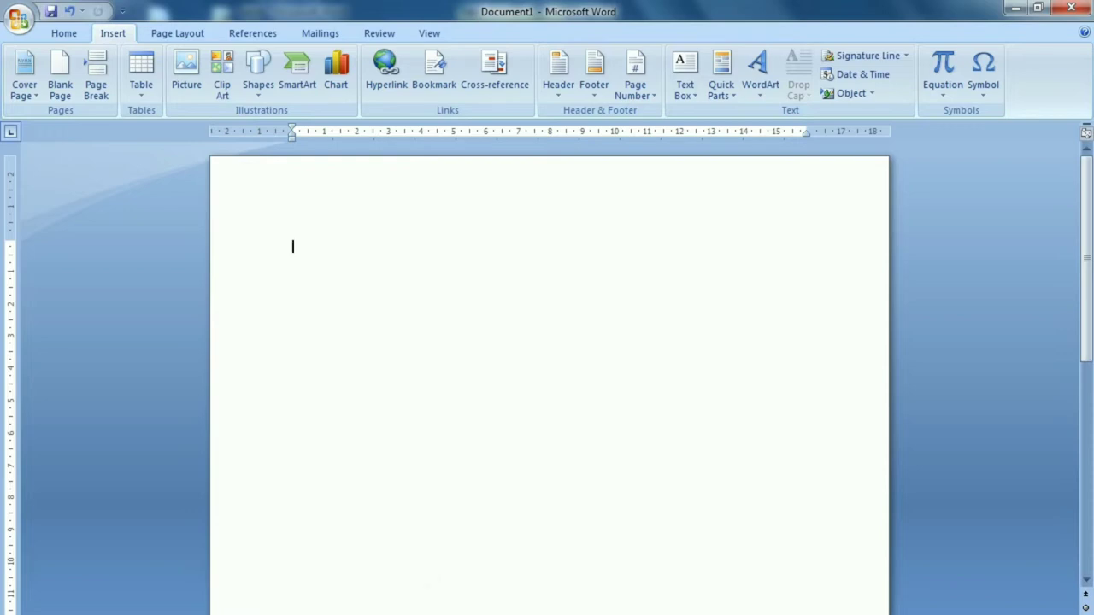
Look over the Home and Insert tabs and put the cursor in the marks table's Math and Eng cells.
click(63, 36)
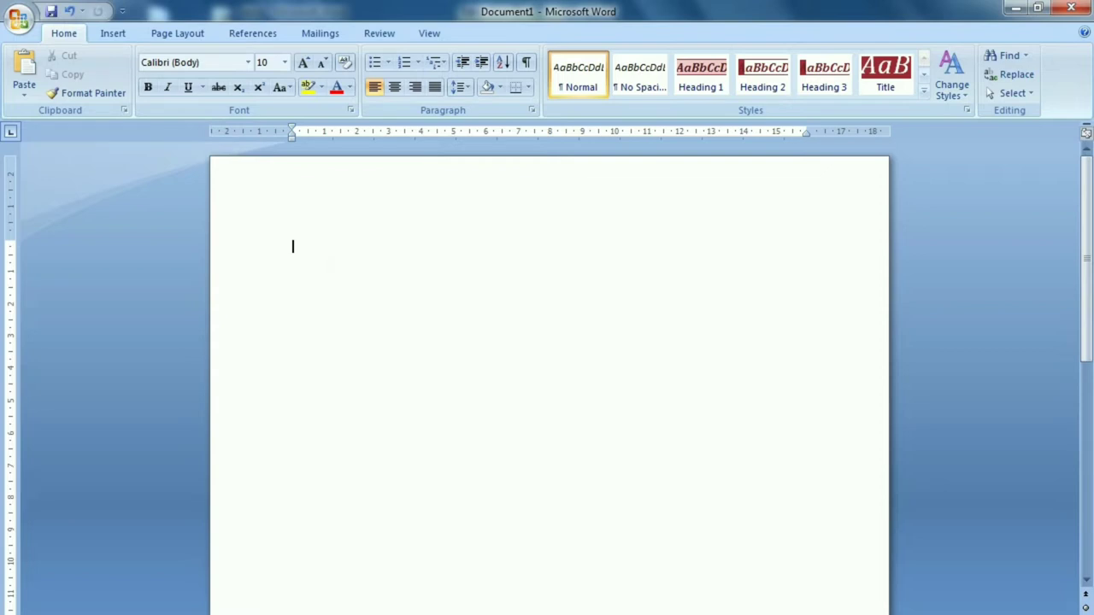
click(112, 33)
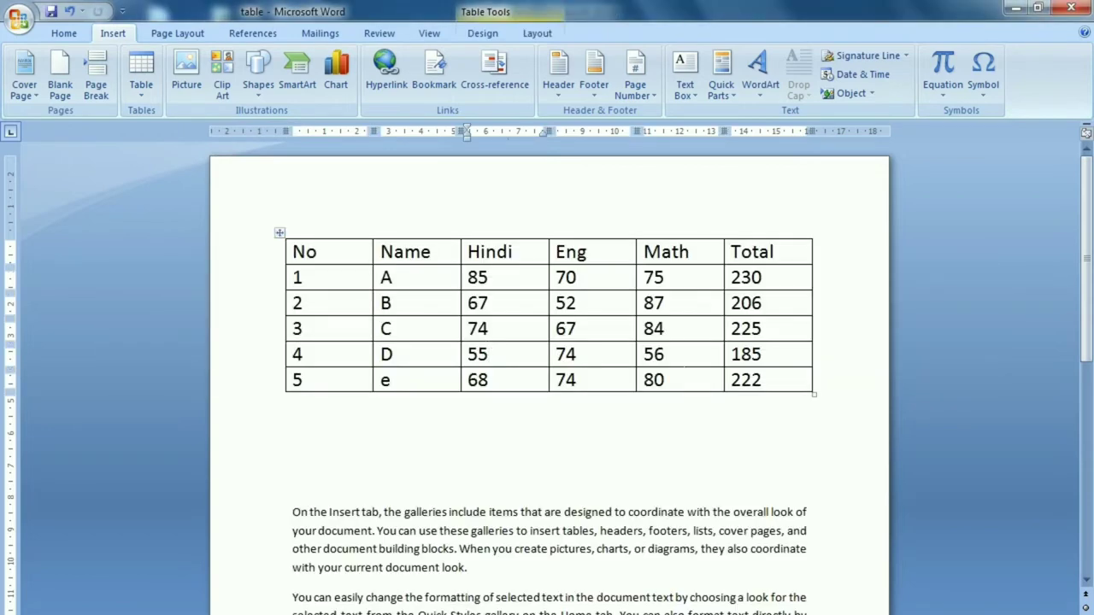
click(665, 354)
click(578, 328)
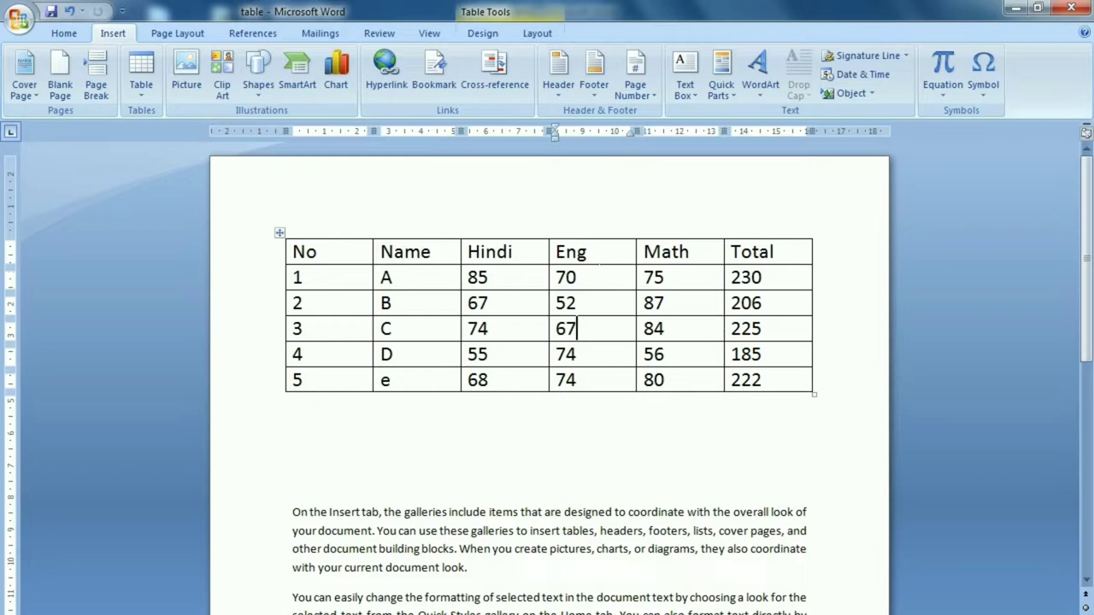
Switch back and forth between the table Design and Layout tabs to review their options.
click(472, 32)
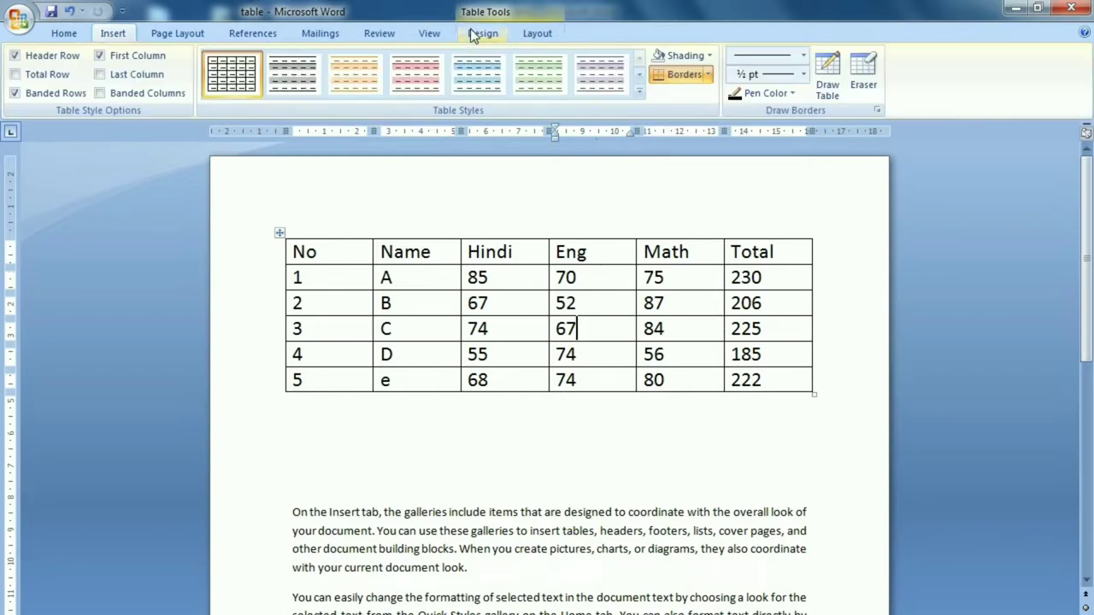
click(539, 35)
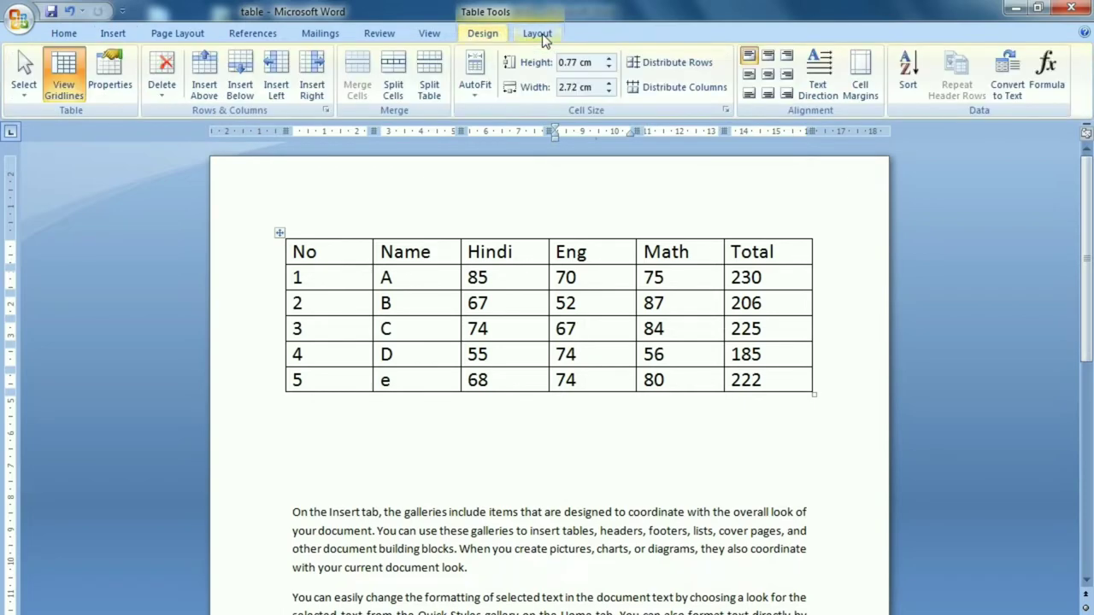
click(494, 34)
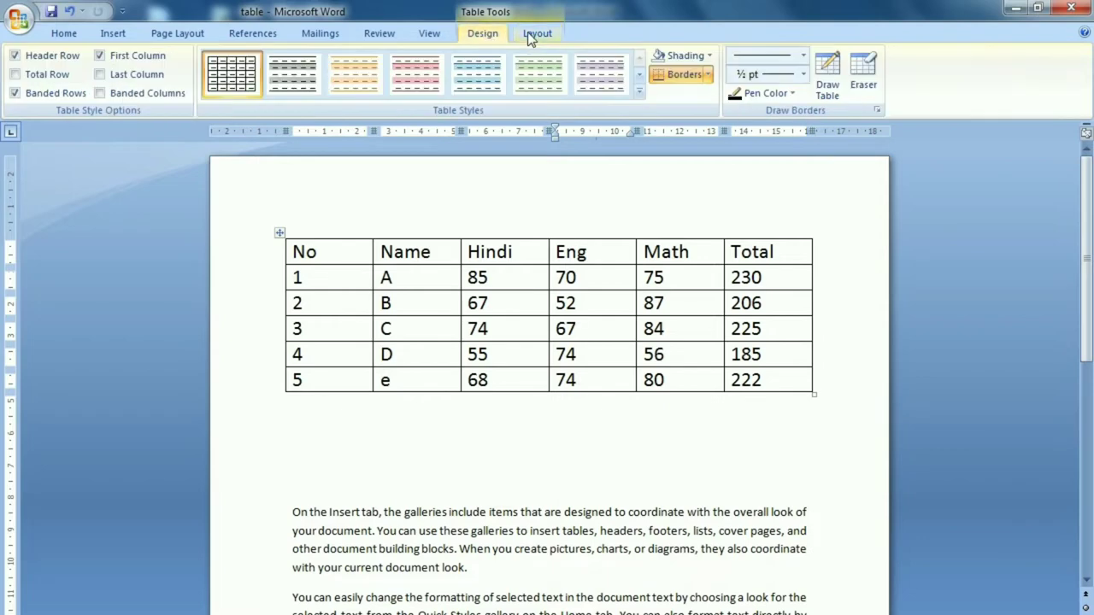
click(528, 32)
click(495, 33)
Open the Insert tab's Table menu, dismiss it, revisit Layout and Design, then reopen the Table grid.
click(114, 36)
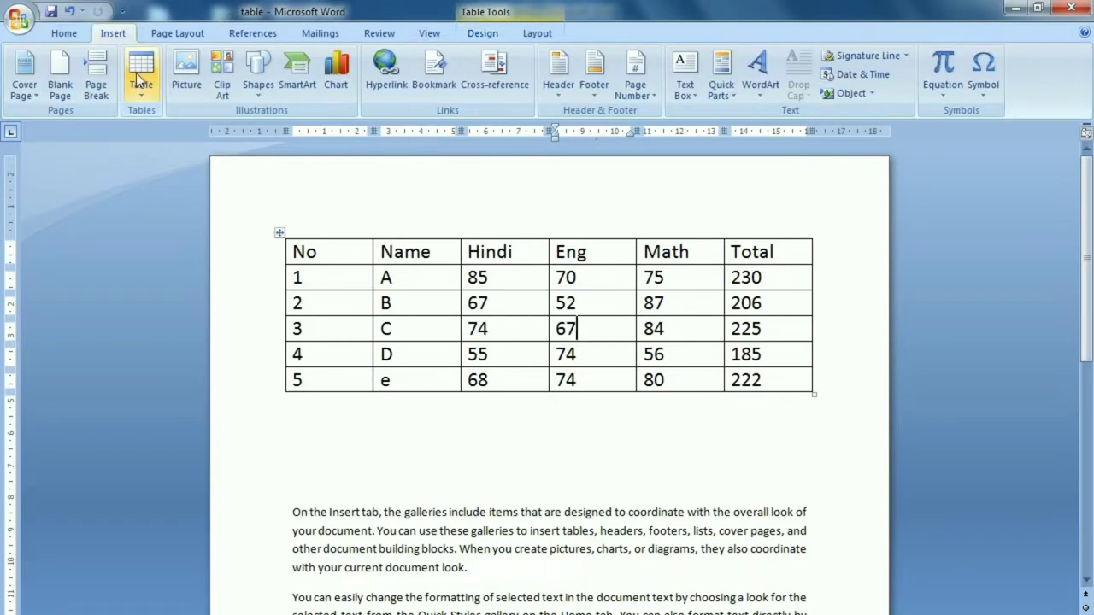
click(141, 73)
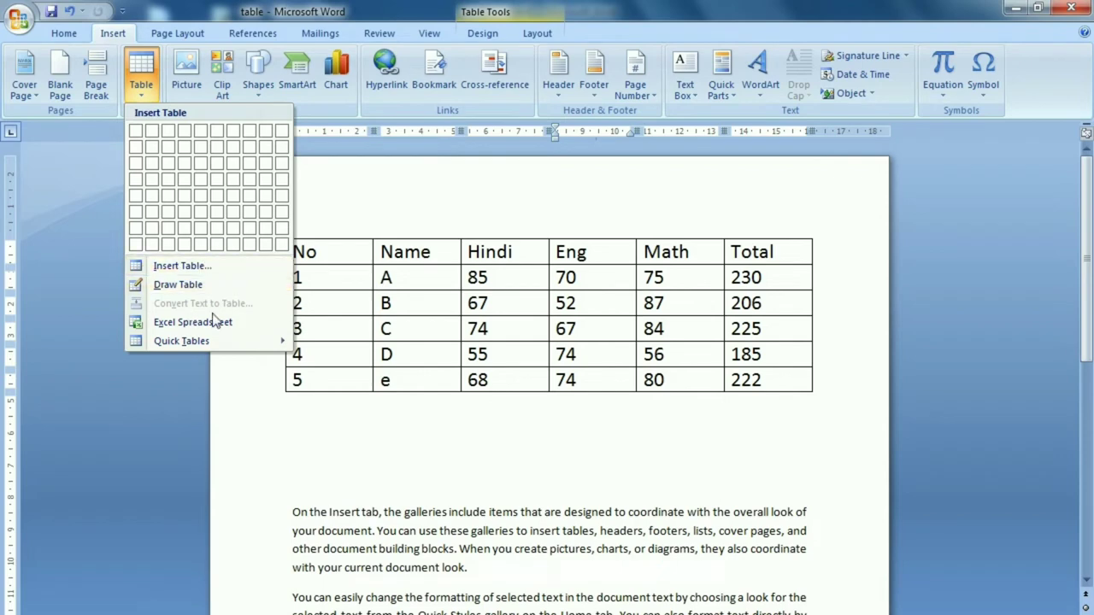
click(484, 34)
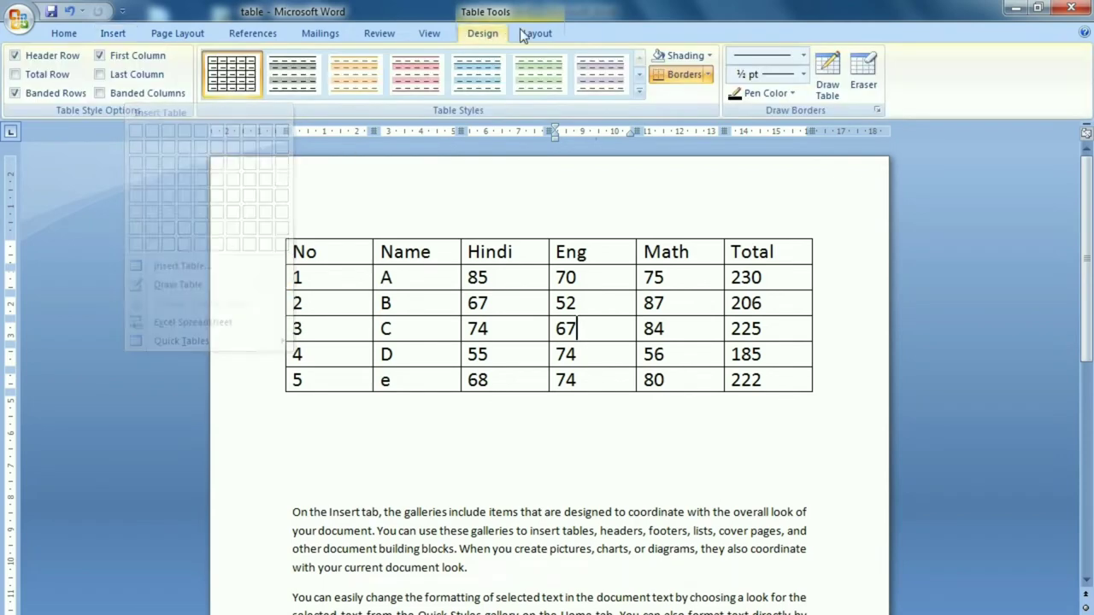
click(530, 34)
click(494, 34)
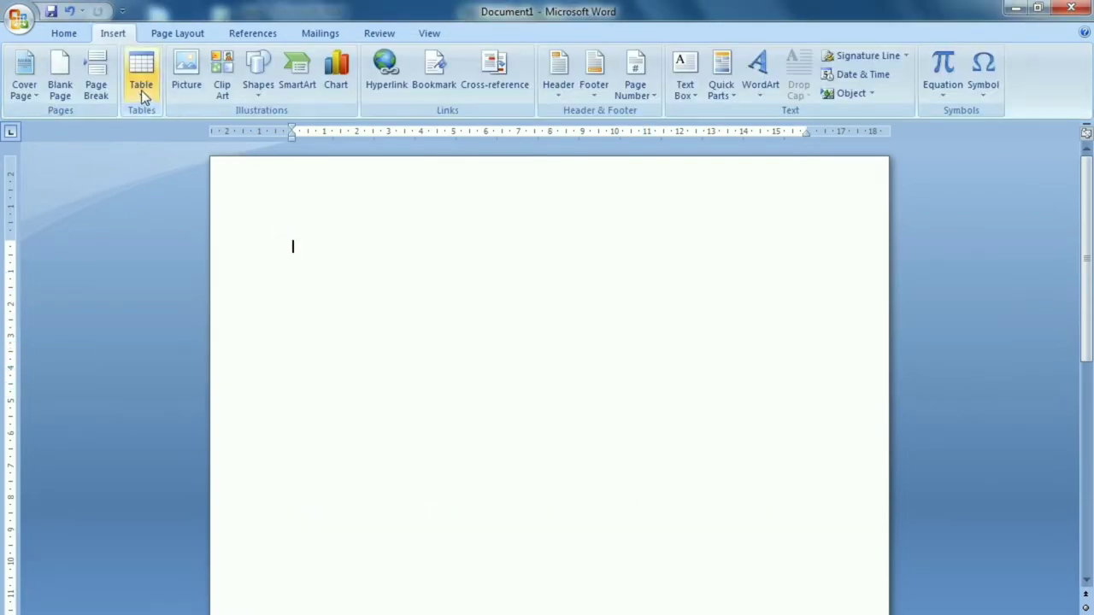
click(140, 90)
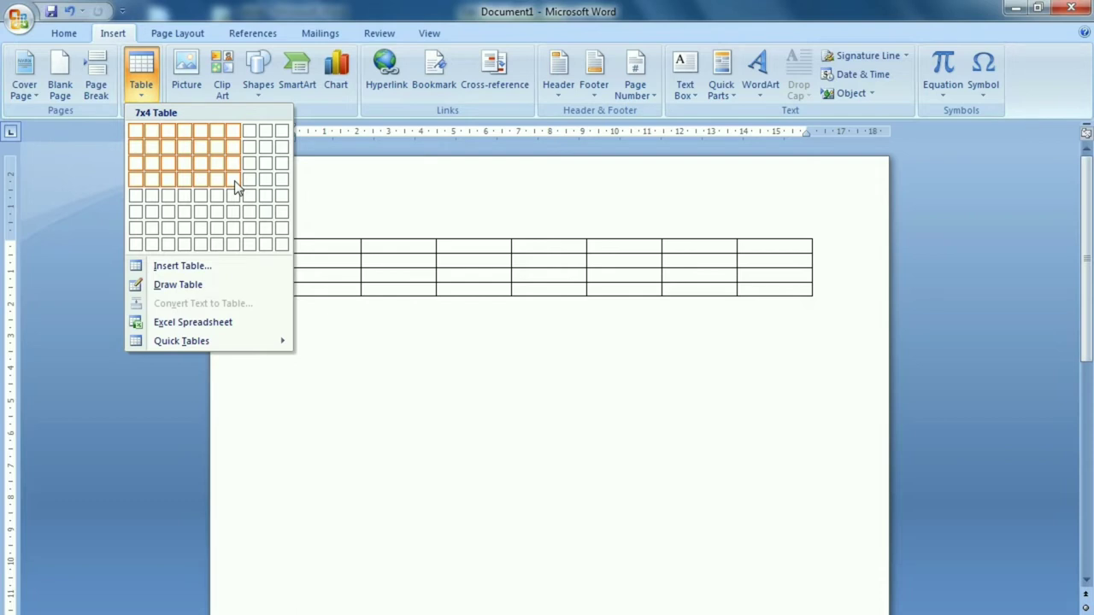
Insert a 5-column, 3-row table through Insert Table, then select it and delete it.
click(168, 267)
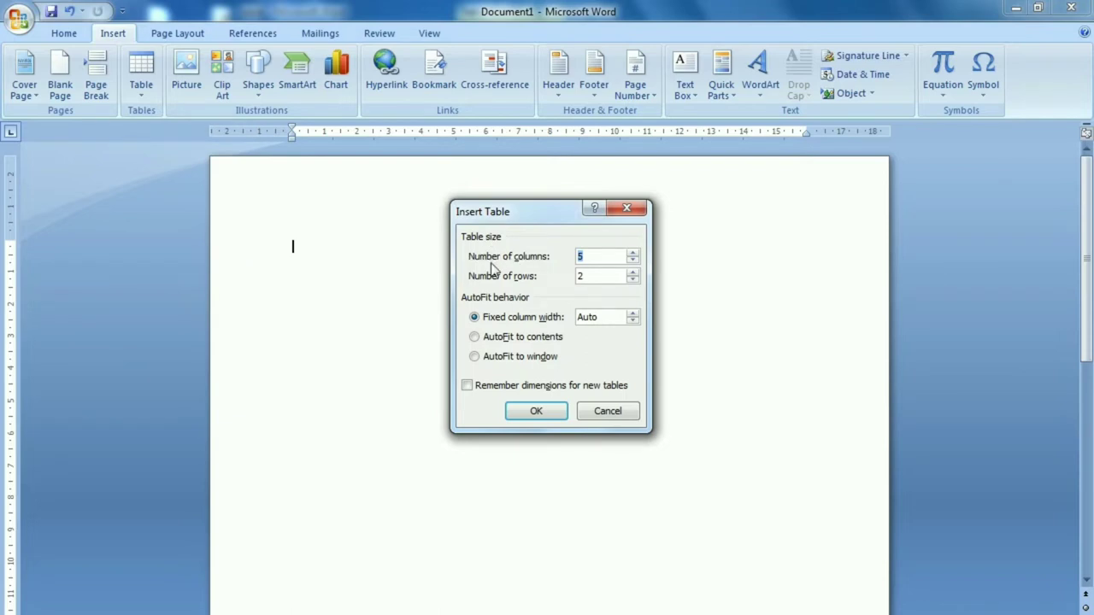
click(582, 256)
key(BackSpace)
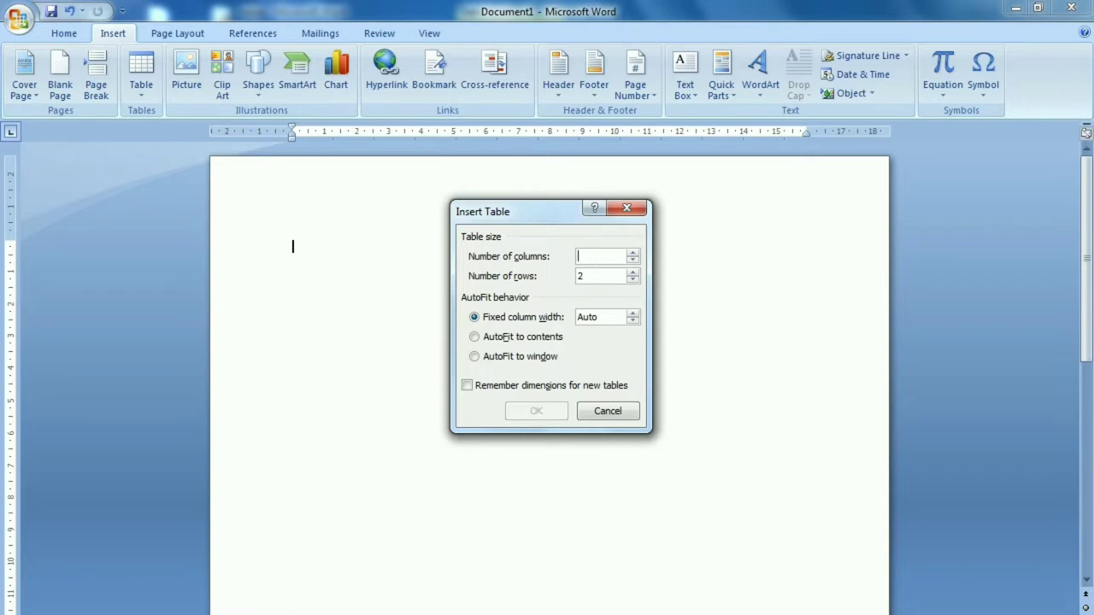
text(5)
click(582, 276)
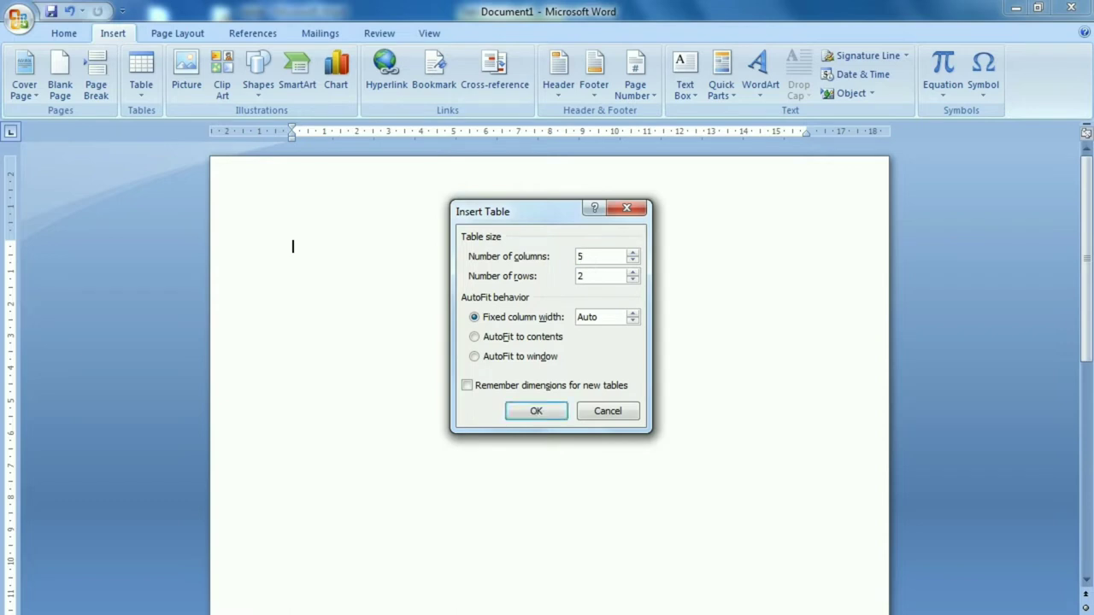
key(BackSpace)
text(3)
click(534, 412)
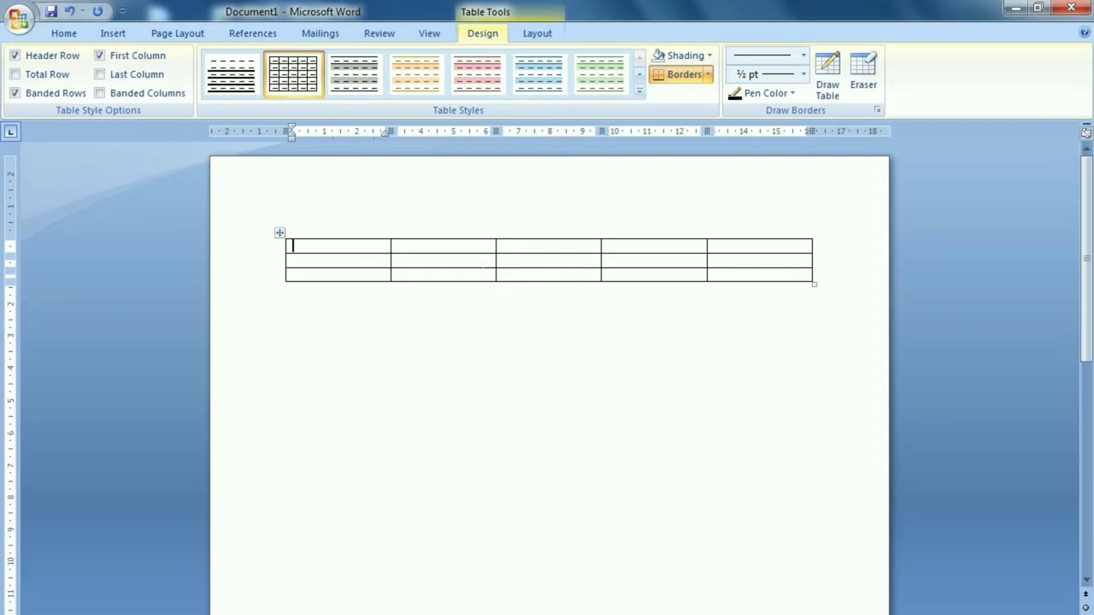
click(286, 240)
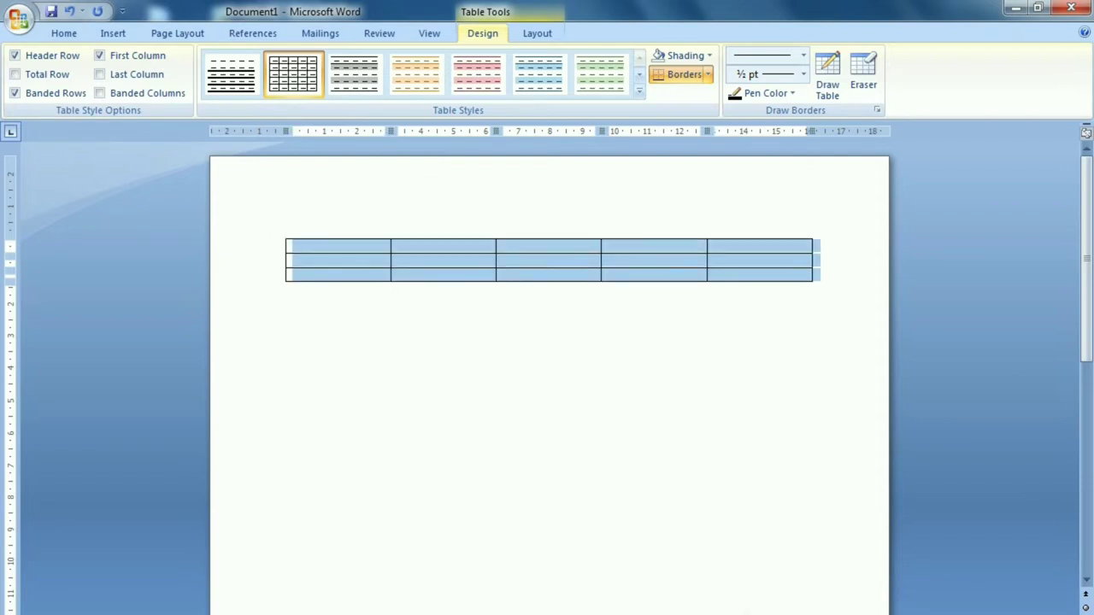
key(BackSpace)
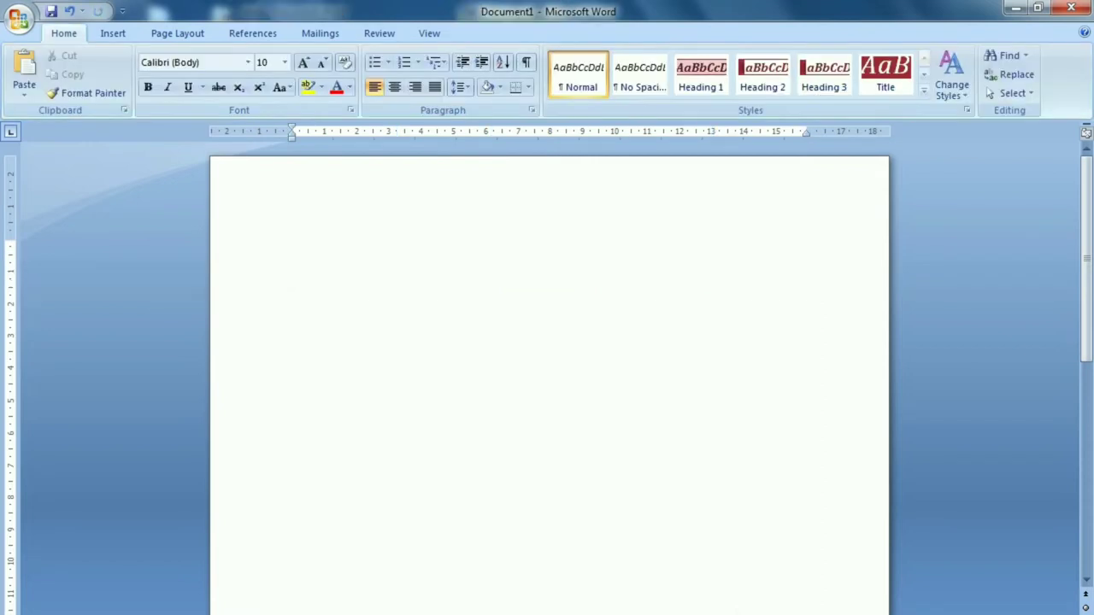
Insert a 7-column, 5-row table with fixed 0.9 cm column width, then select and delete it.
click(107, 31)
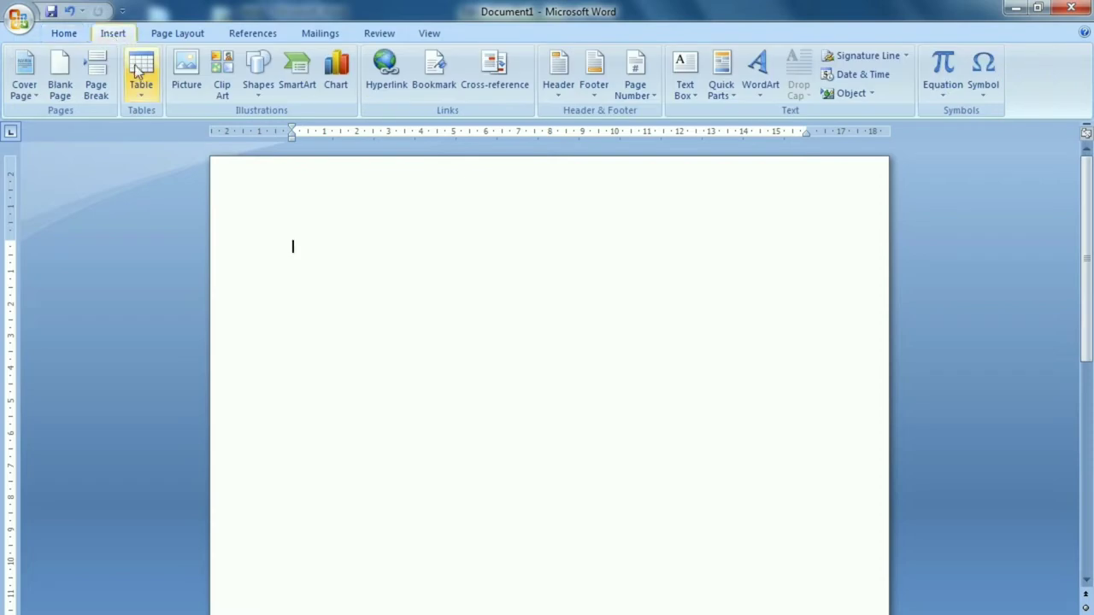
click(141, 73)
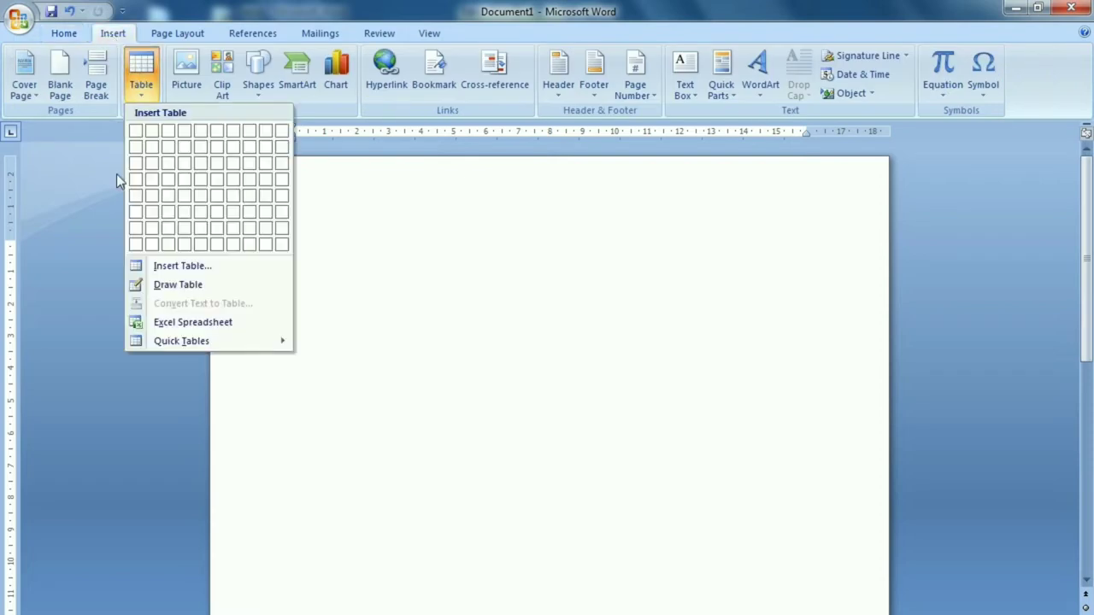
click(183, 266)
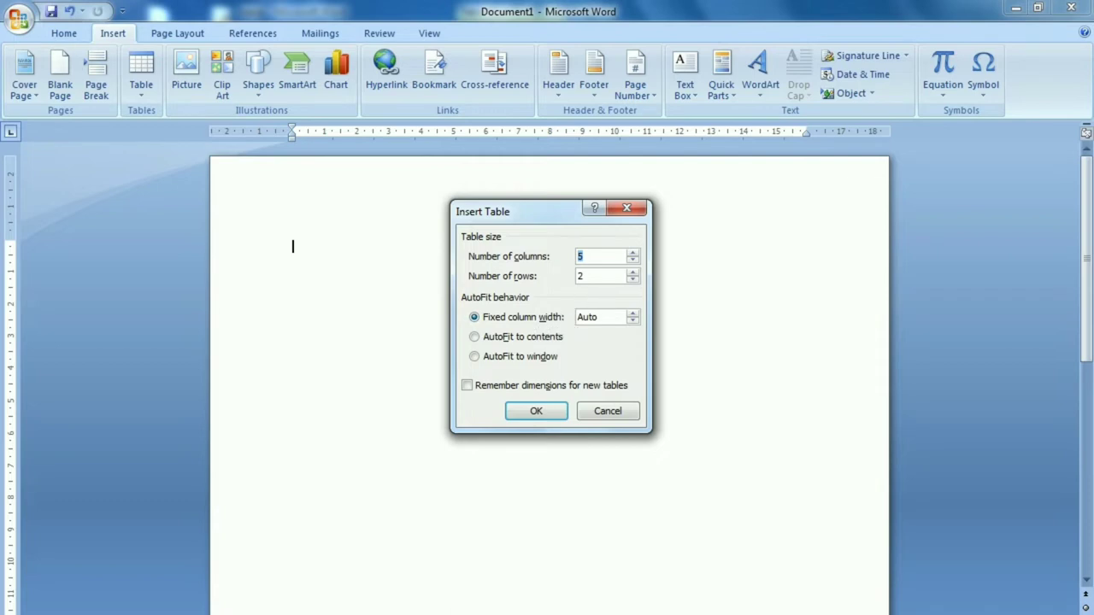
click(582, 256)
key(BackSpace)
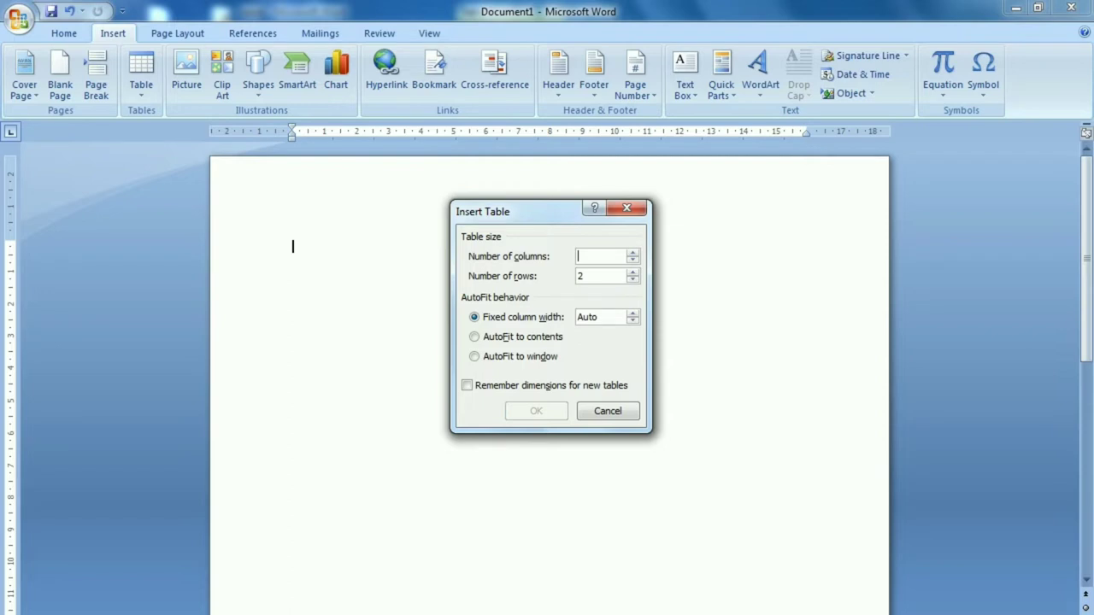
text(7)
click(598, 273)
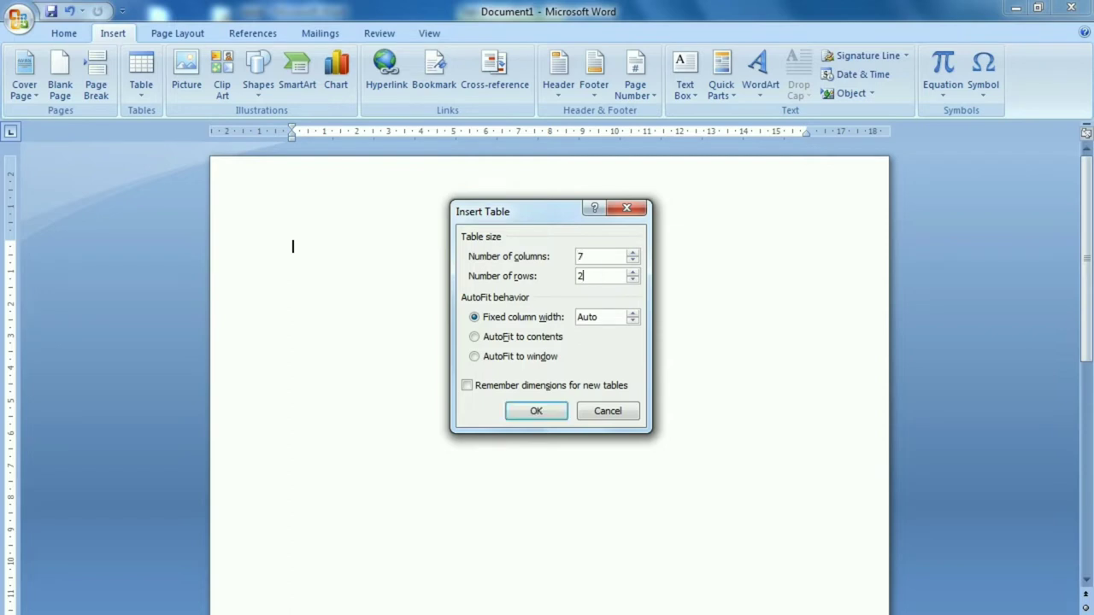
key(BackSpace)
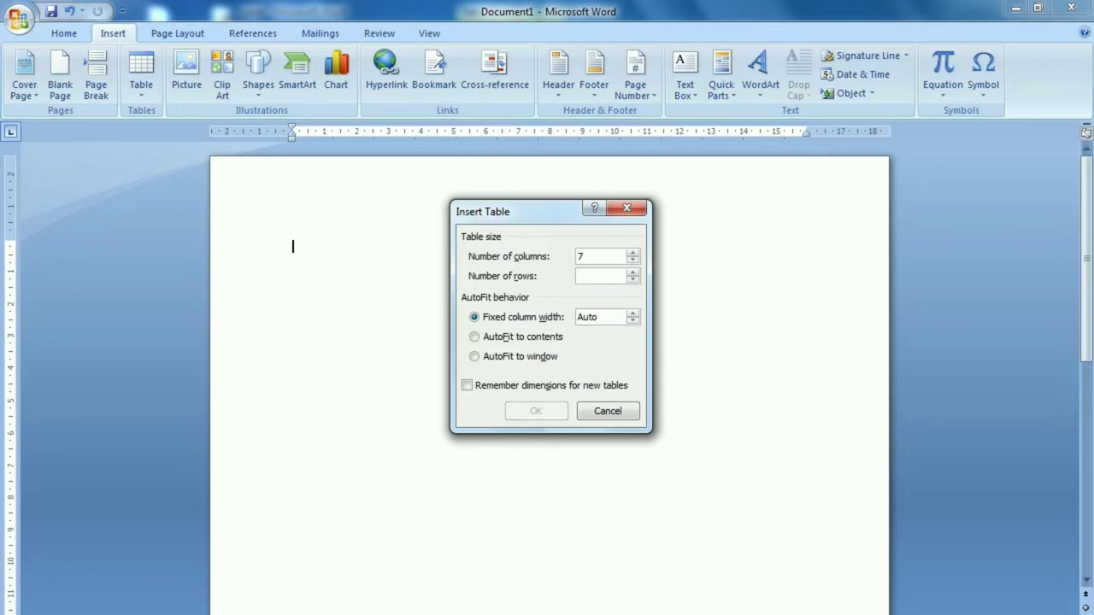
text(5)
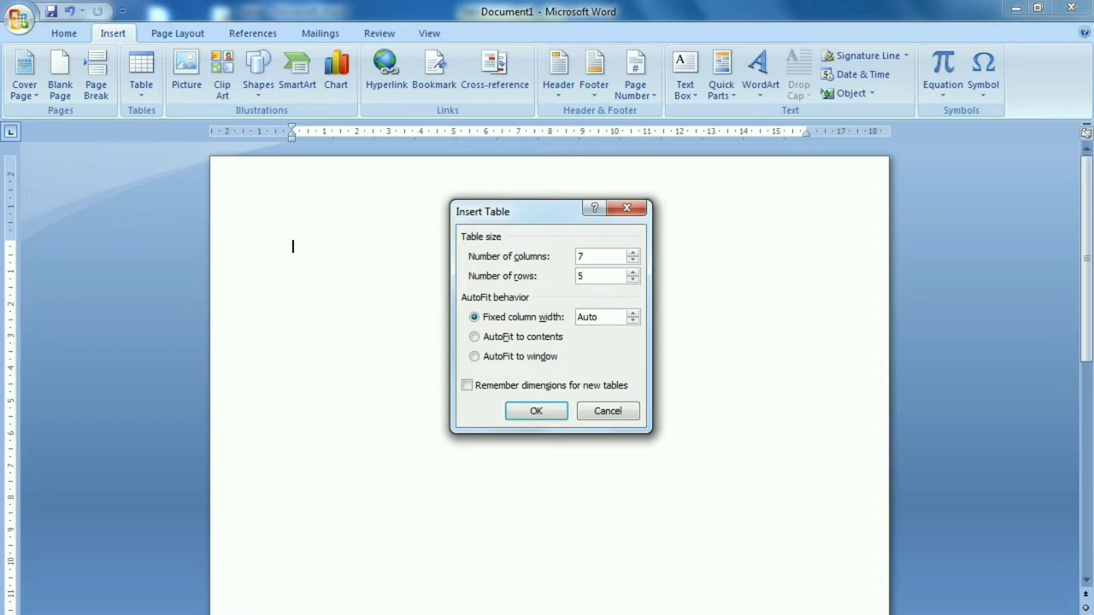
click(632, 312)
click(633, 313)
click(632, 314)
click(554, 412)
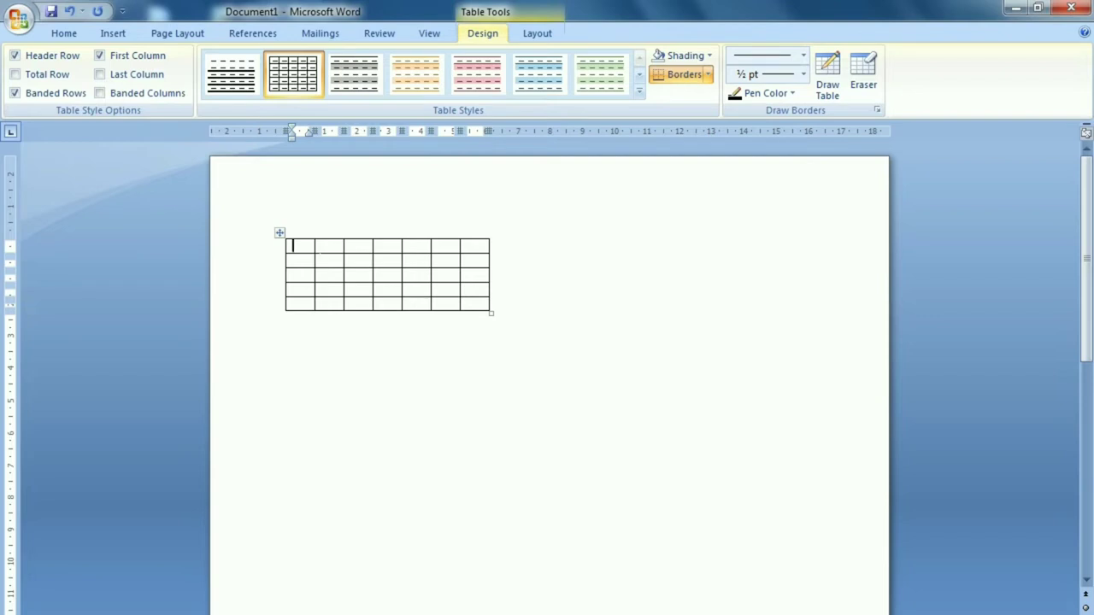
click(288, 245)
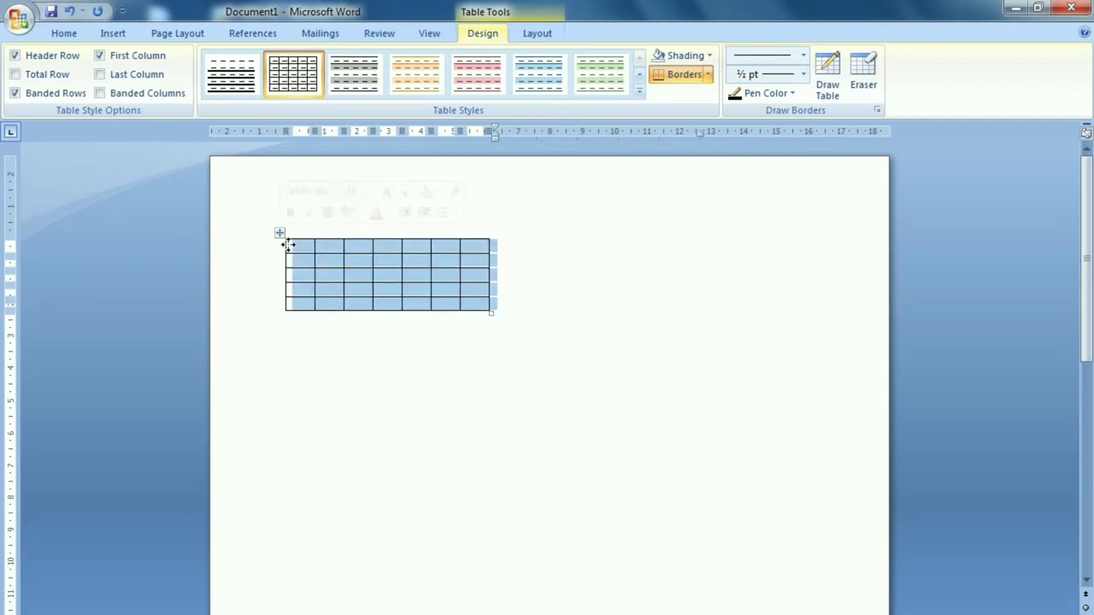
key(BackSpace)
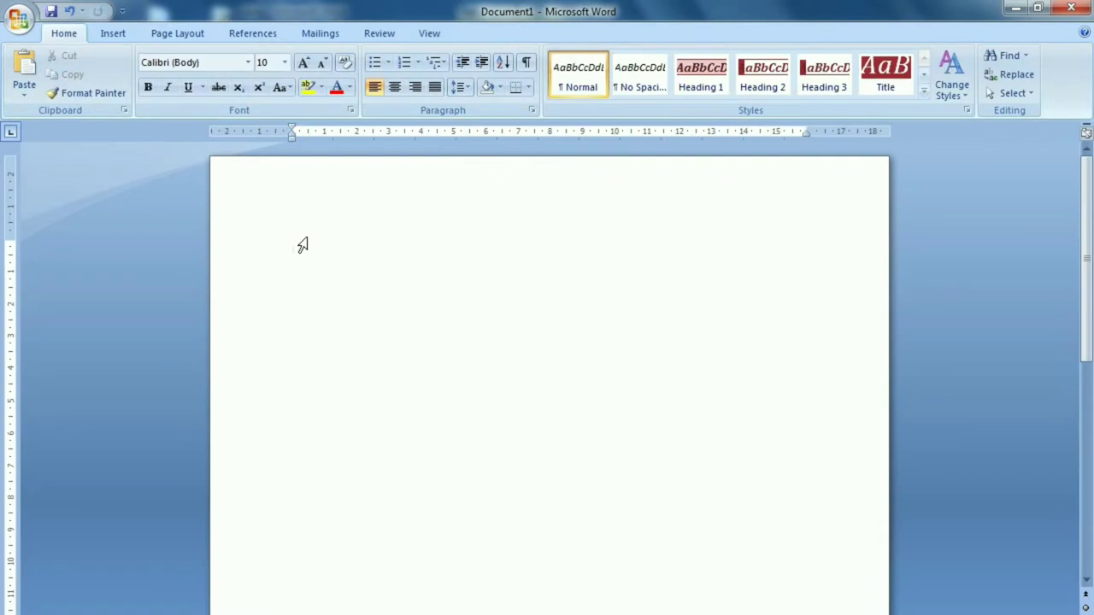
Insert a 7-column table set to AutoFit to contents, then undo it to clear the page.
click(117, 36)
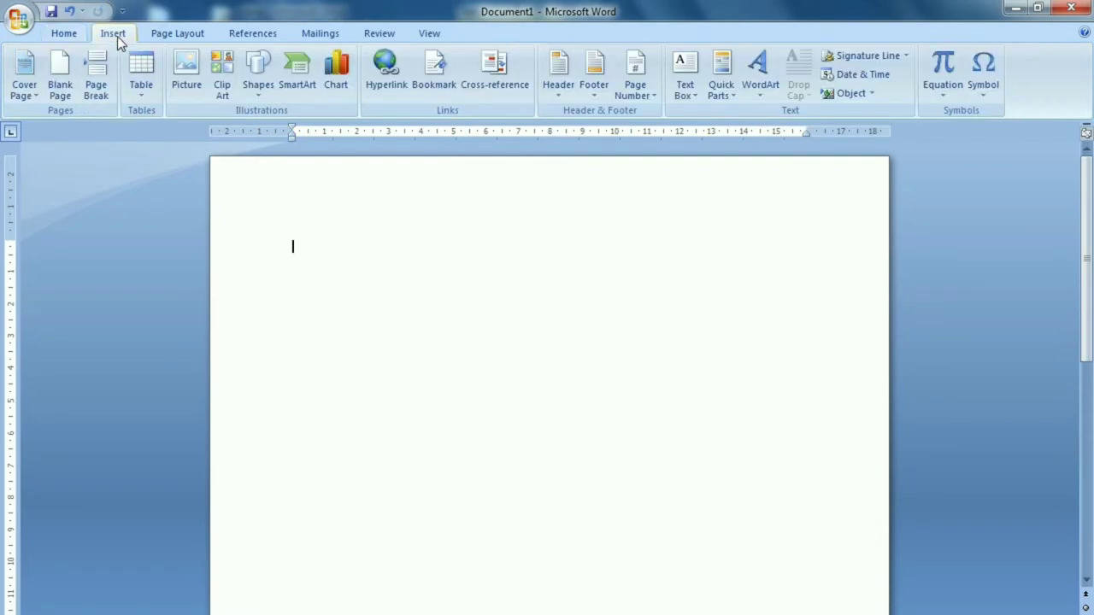
click(144, 89)
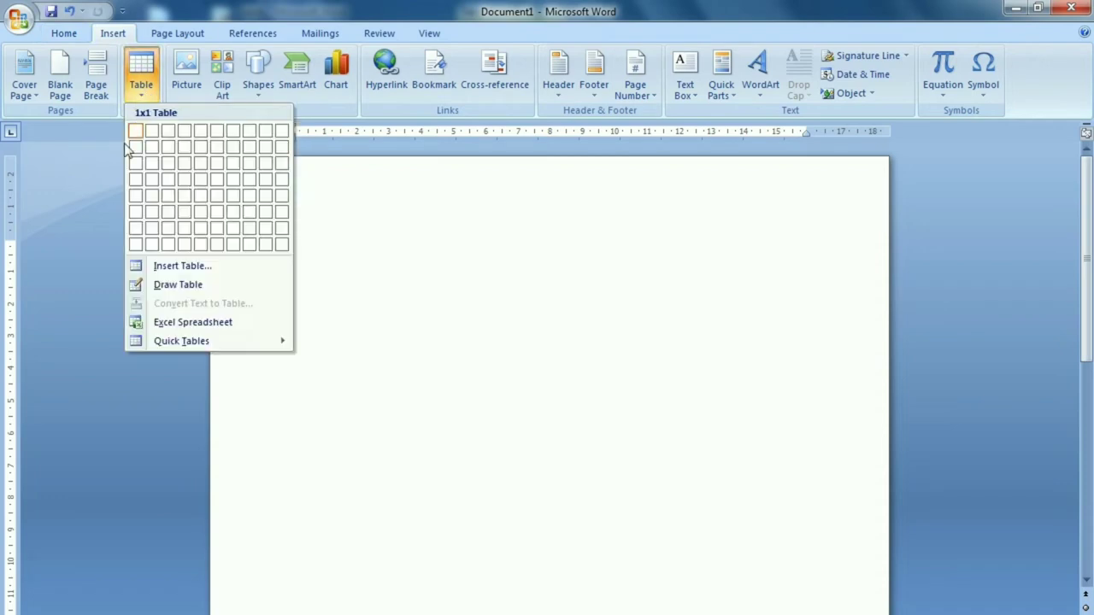
click(210, 268)
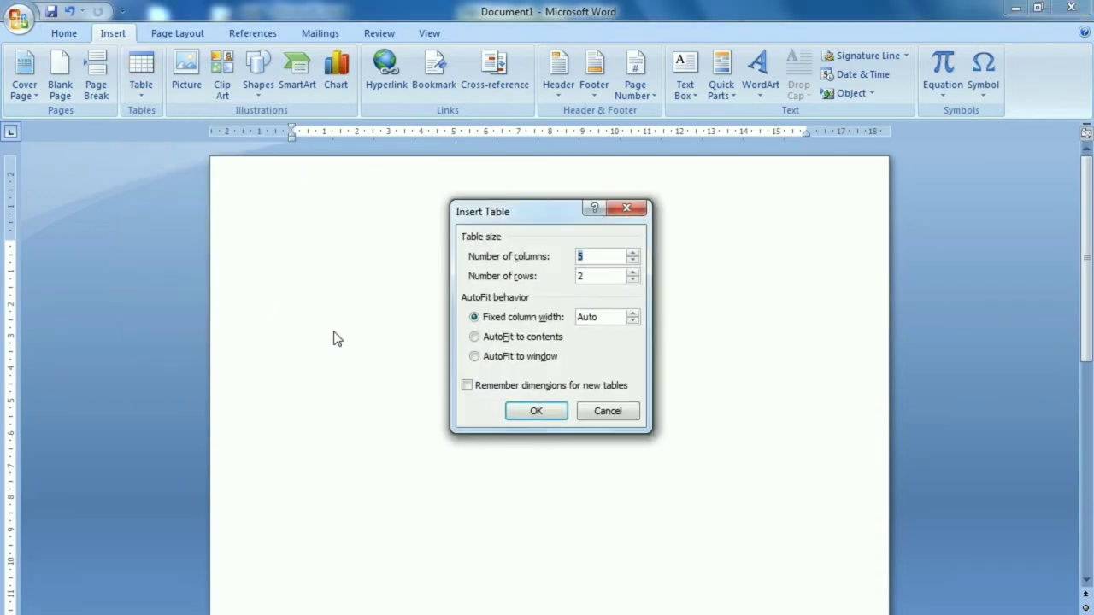
click(475, 338)
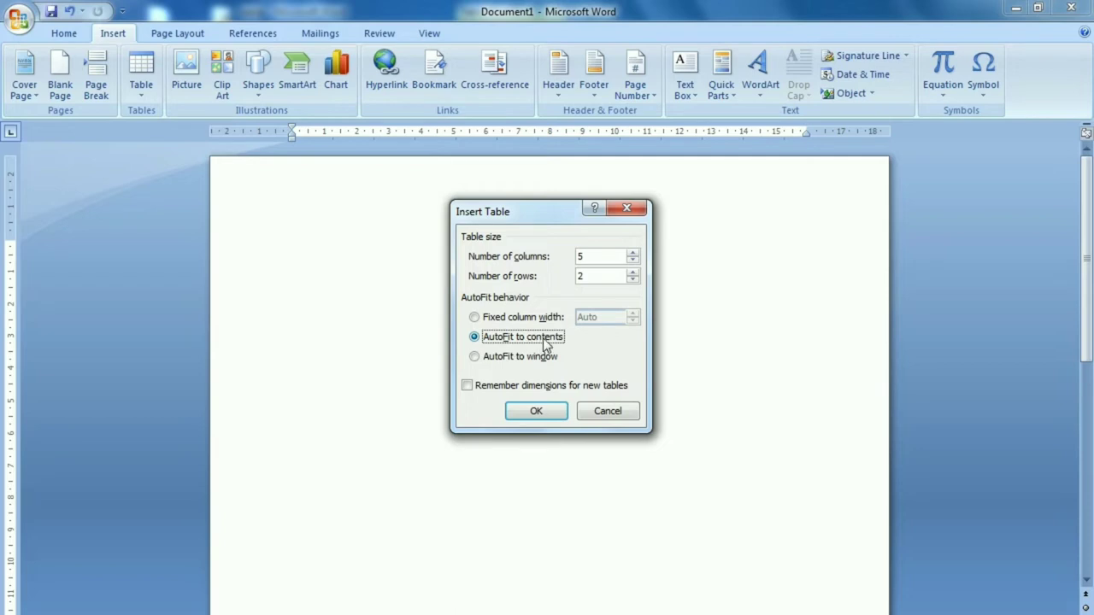
click(633, 253)
click(632, 253)
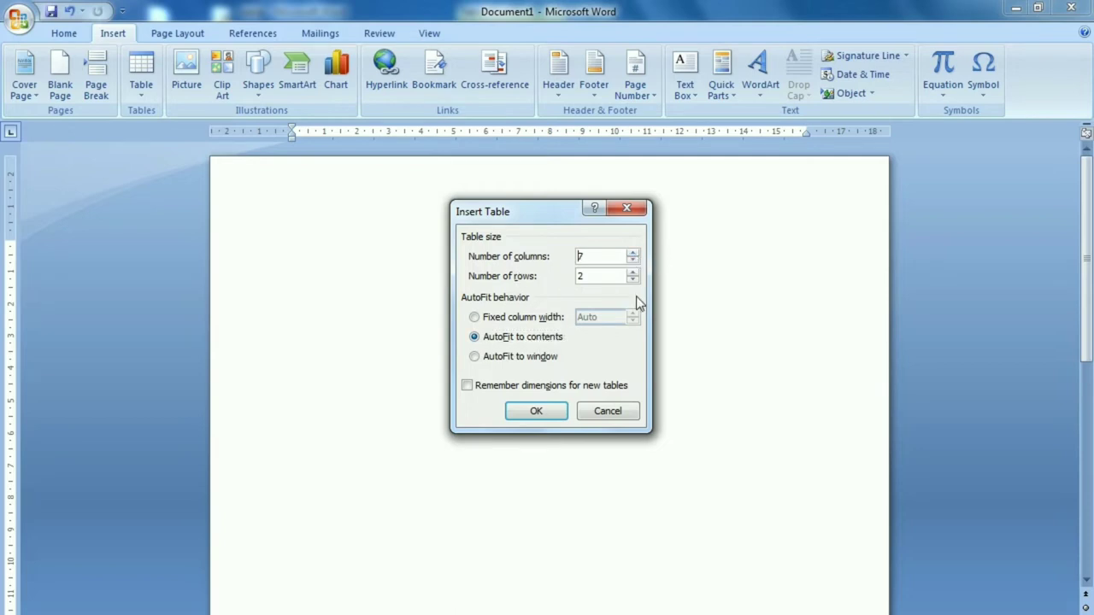
click(539, 408)
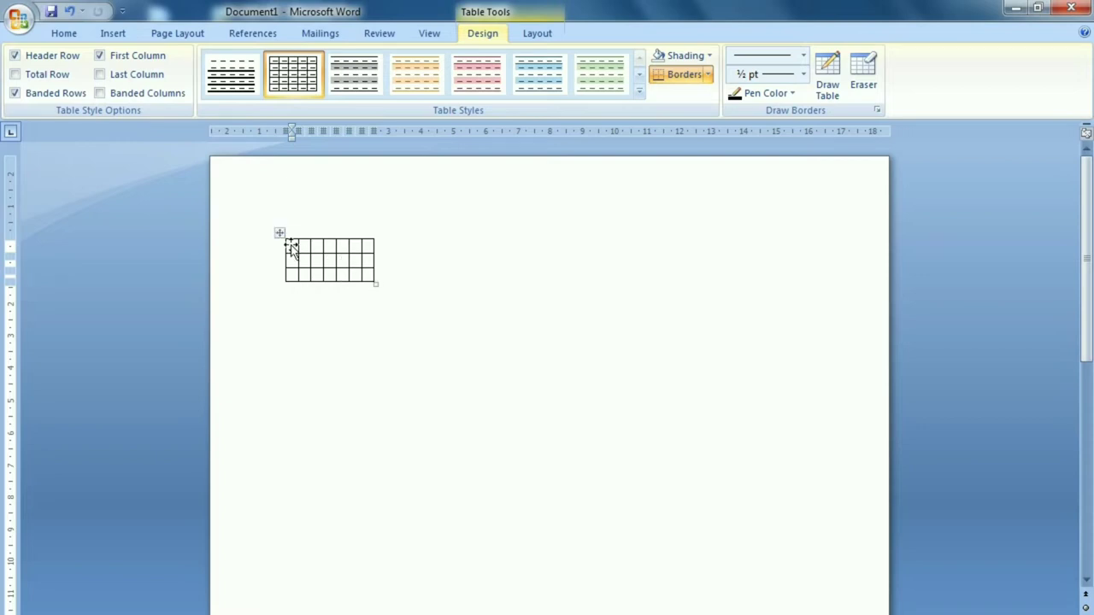
drag(298, 246, 379, 275)
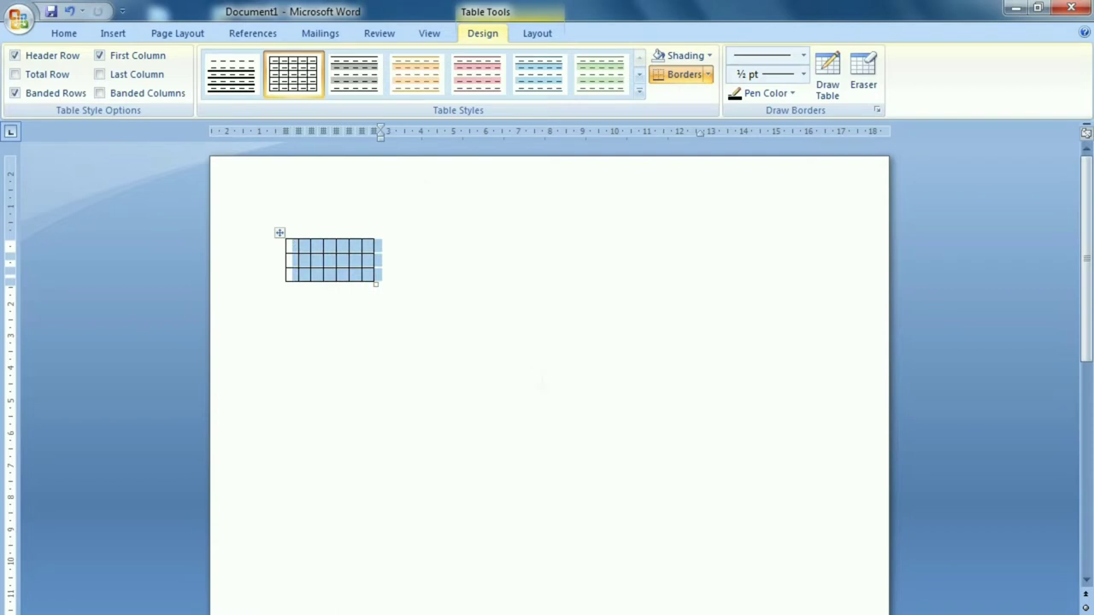
key(ctrl+z)
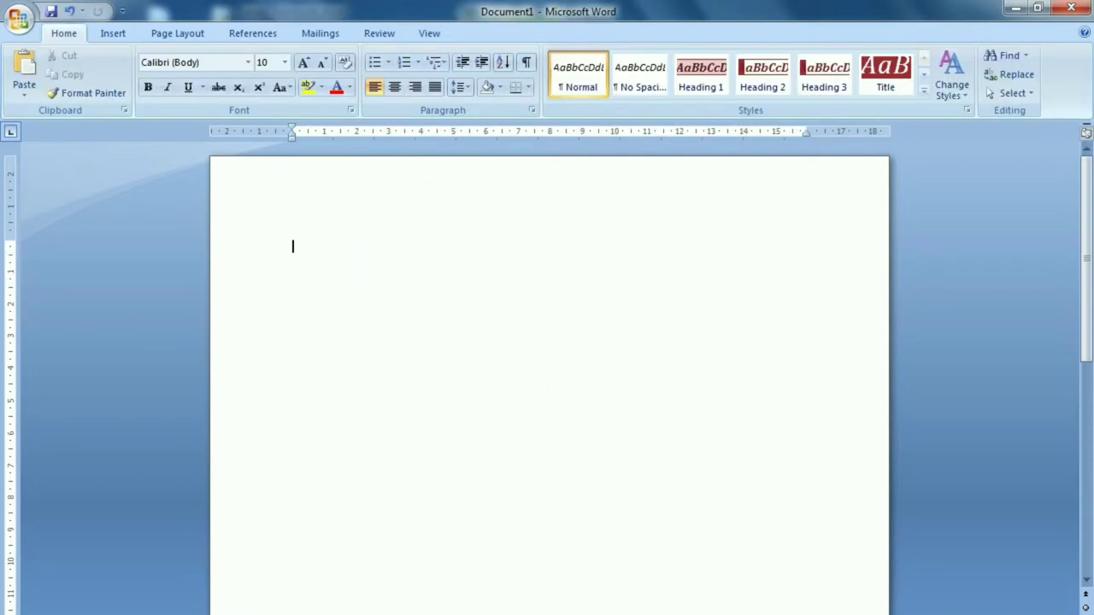
Insert a 4-column, 3-row table with AutoFit to window, then select and delete it.
click(118, 33)
click(142, 89)
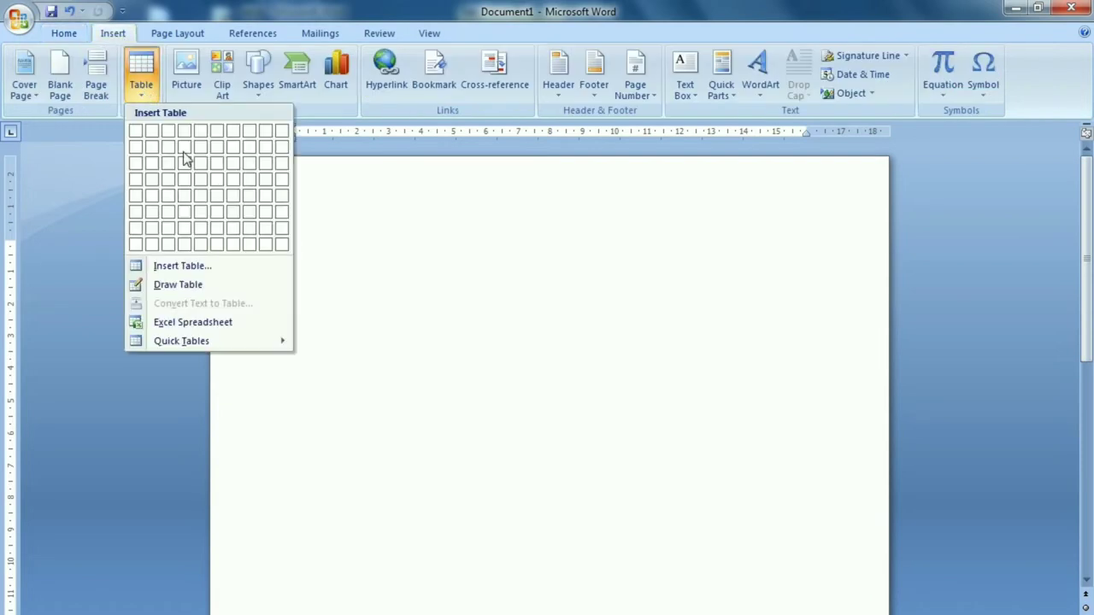
click(181, 265)
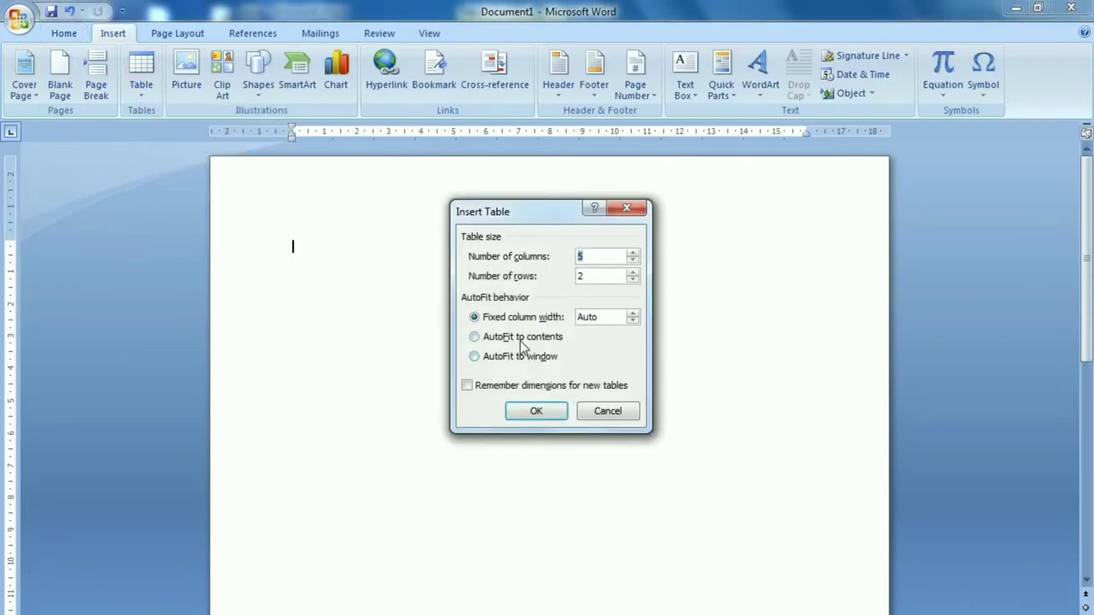
click(491, 357)
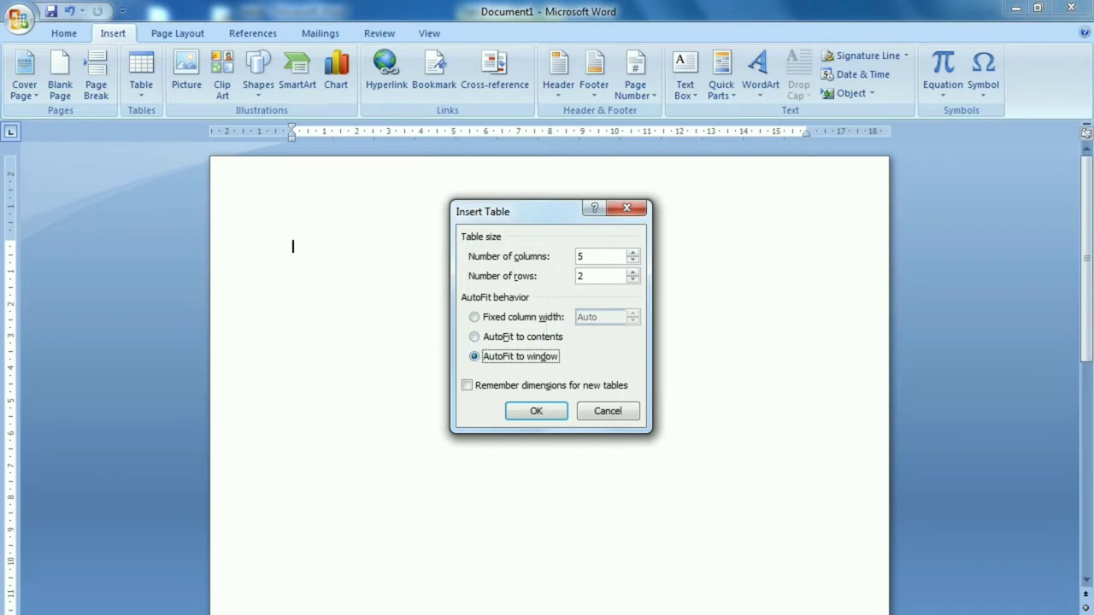
click(632, 260)
click(633, 271)
click(536, 413)
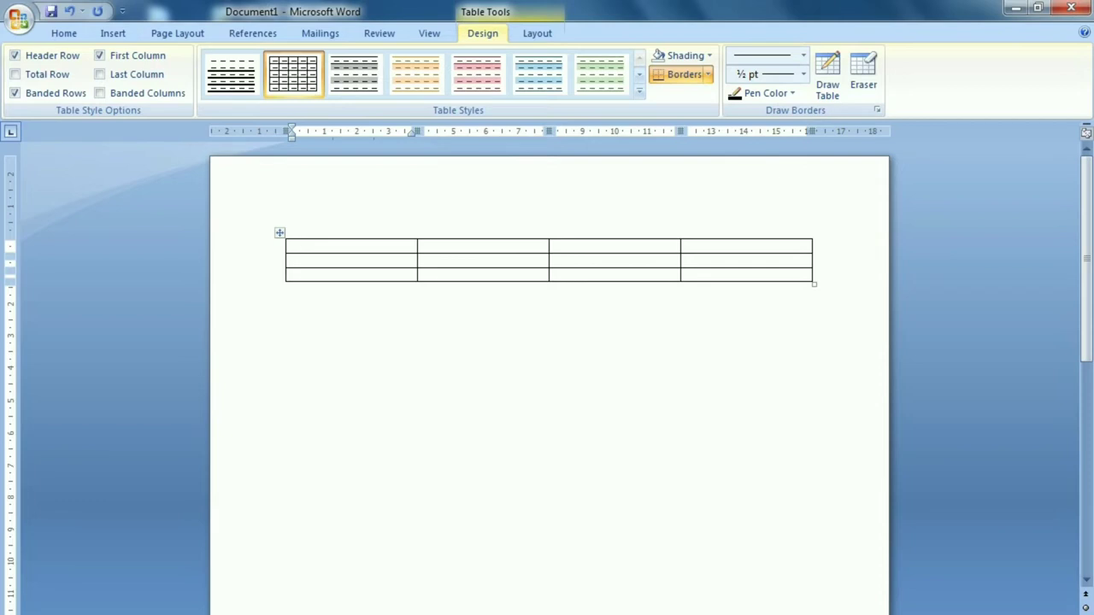
click(279, 233)
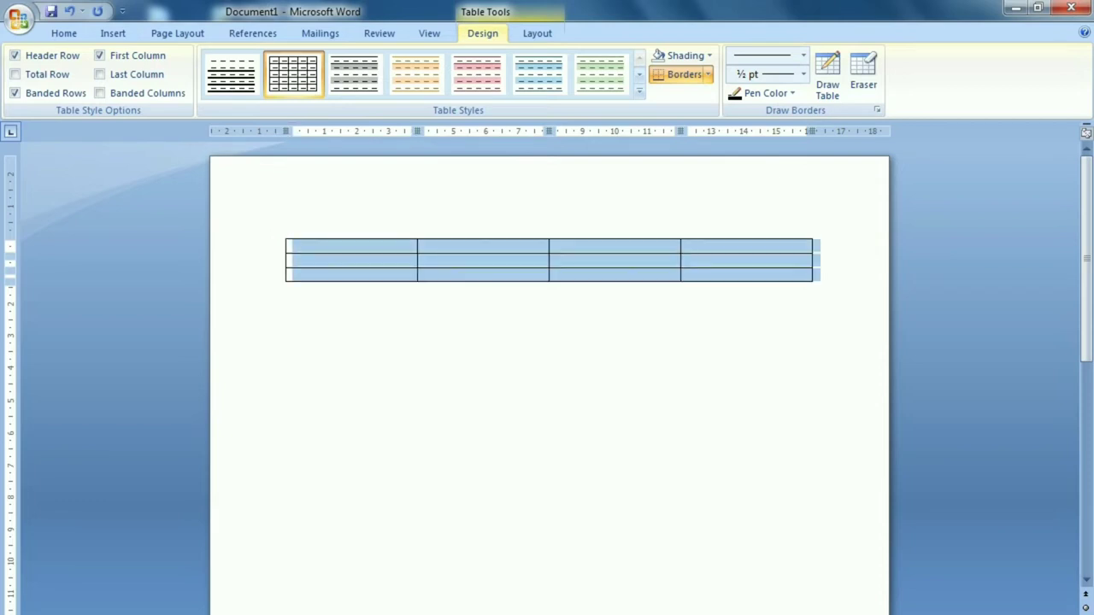
key(BackSpace)
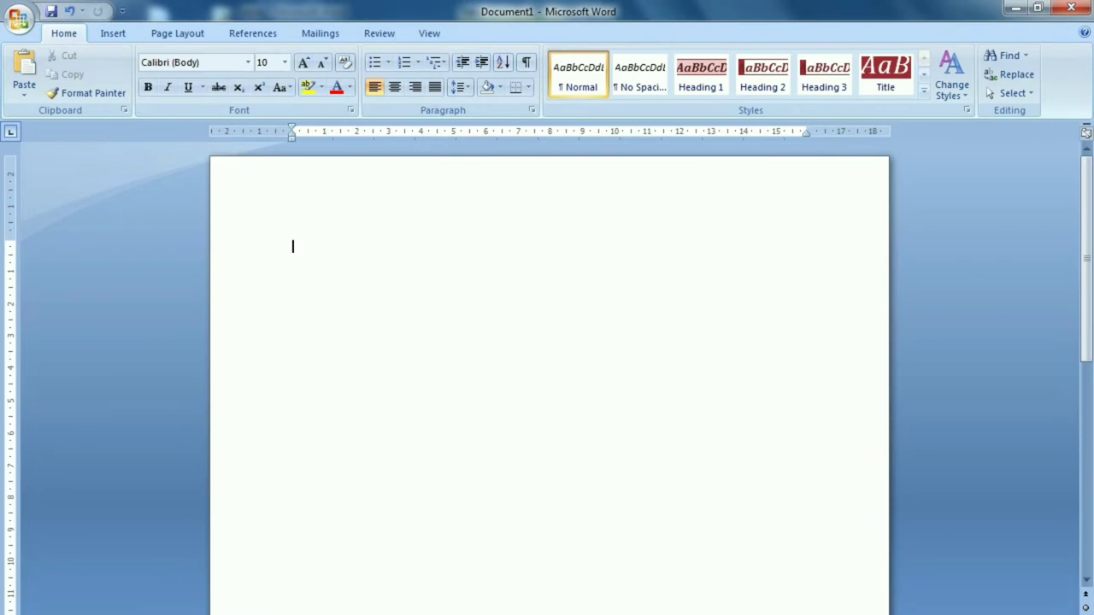
With Draw Table, draw the outer border plus top and bottom row lines and left and right column lines, then select the table.
click(104, 31)
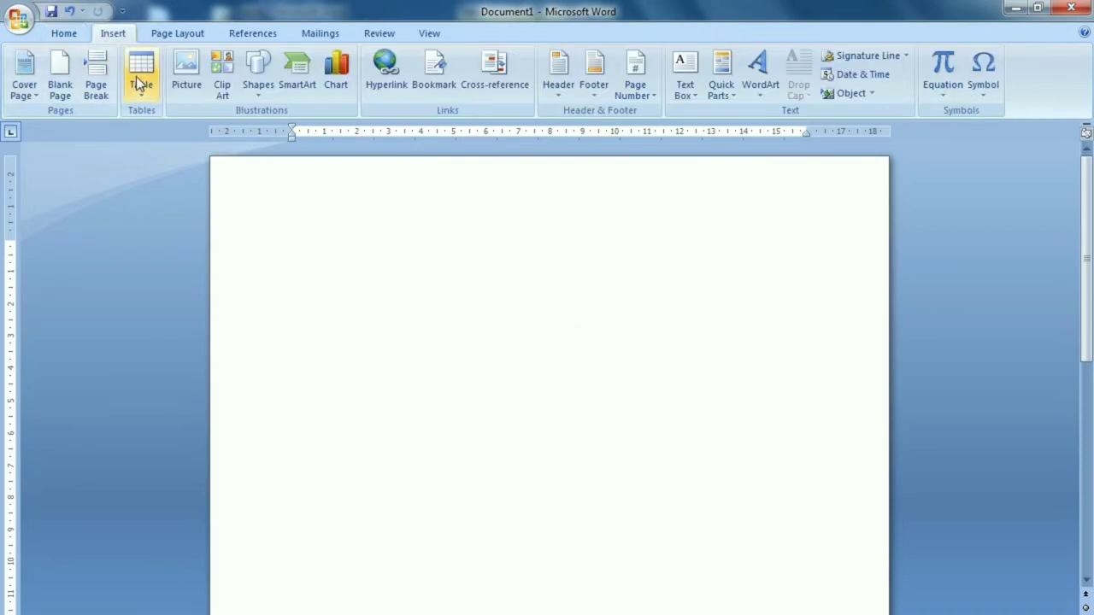
click(141, 81)
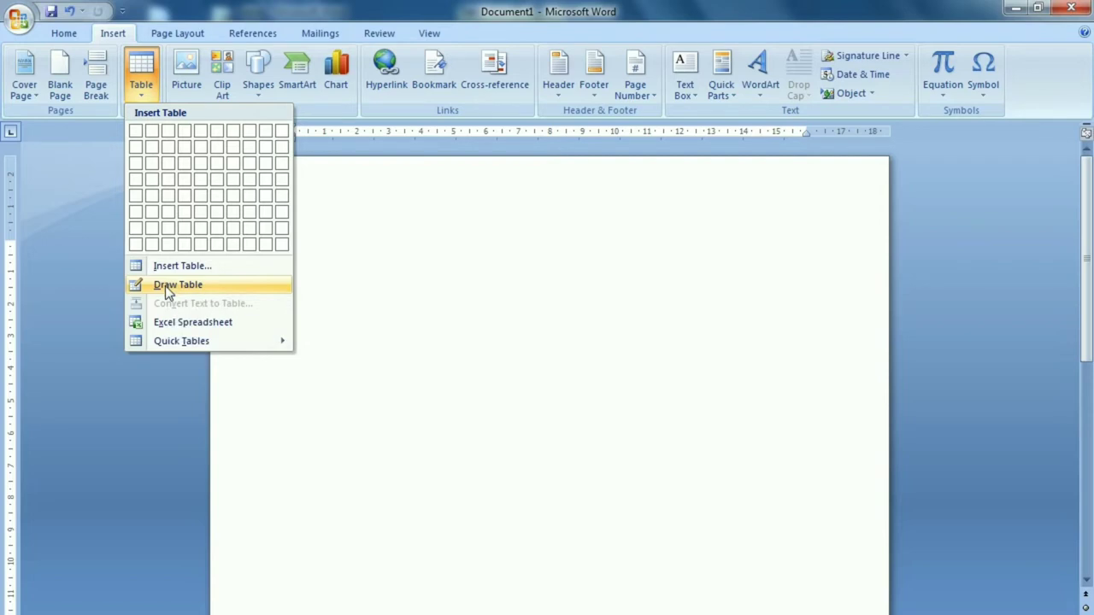
click(165, 286)
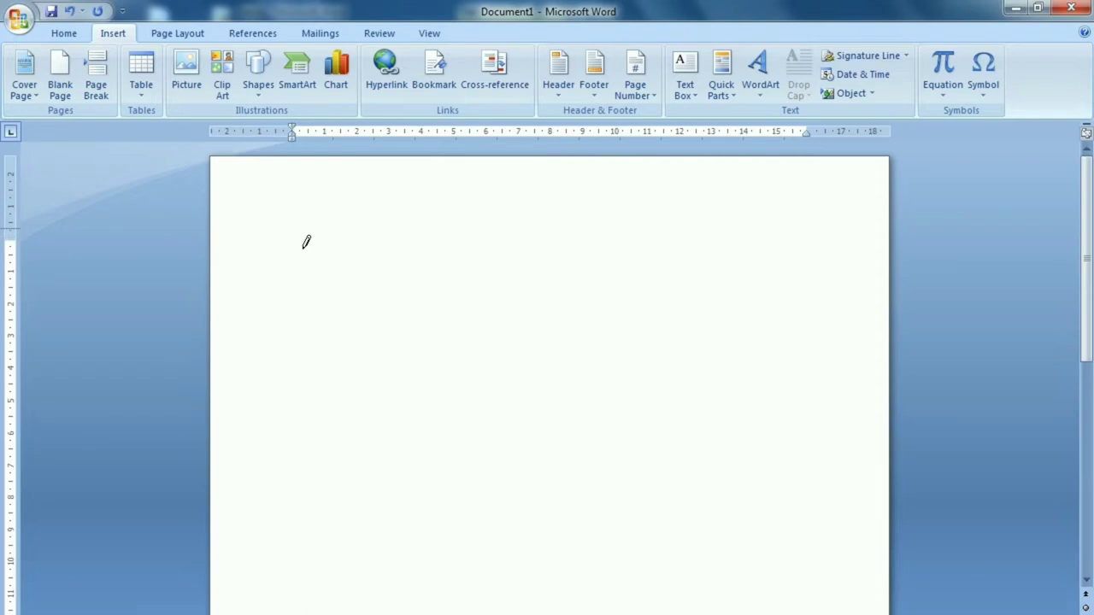
mouse_move(292, 228)
mouse_down()
mouse_move(826, 547)
mouse_move(839, 589)
mouse_up()
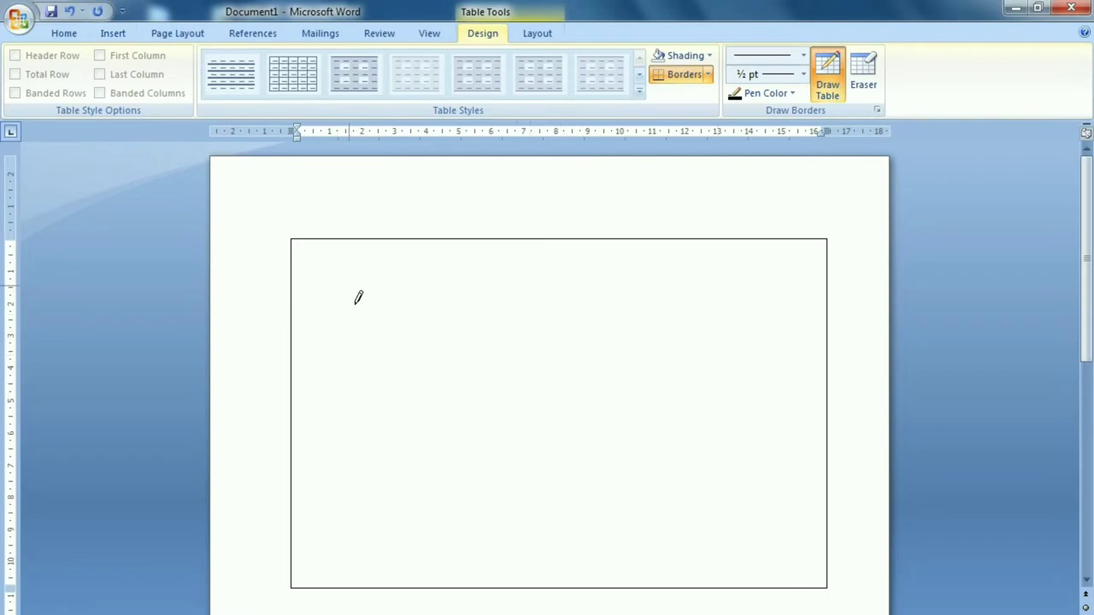
drag(338, 282, 636, 296)
drag(373, 264, 379, 381)
mouse_move(774, 316)
mouse_down()
mouse_move(789, 417)
mouse_move(776, 427)
mouse_up()
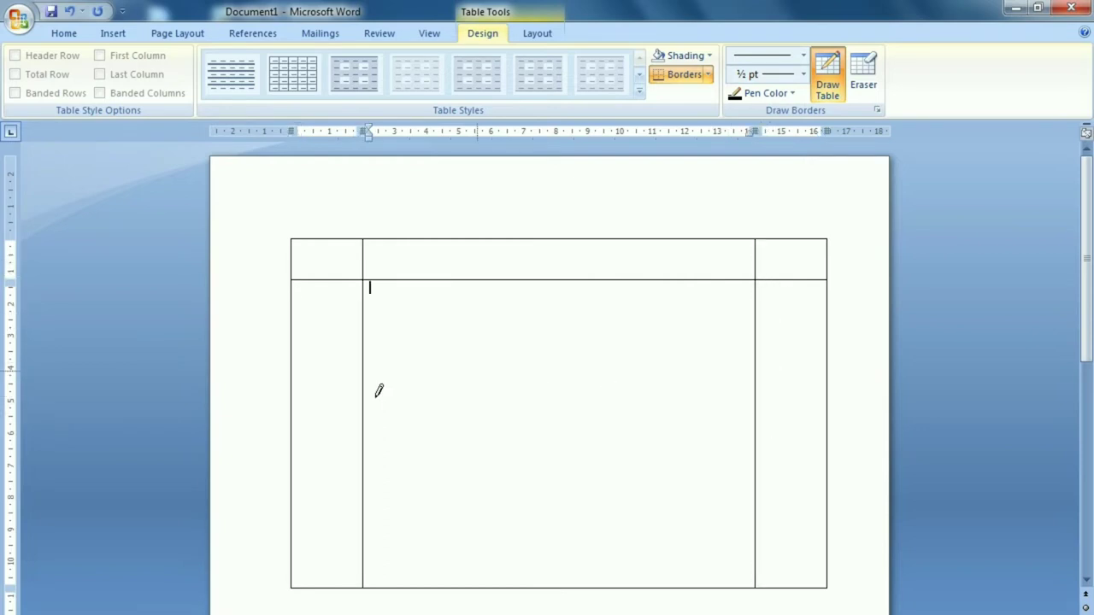
drag(335, 557, 798, 561)
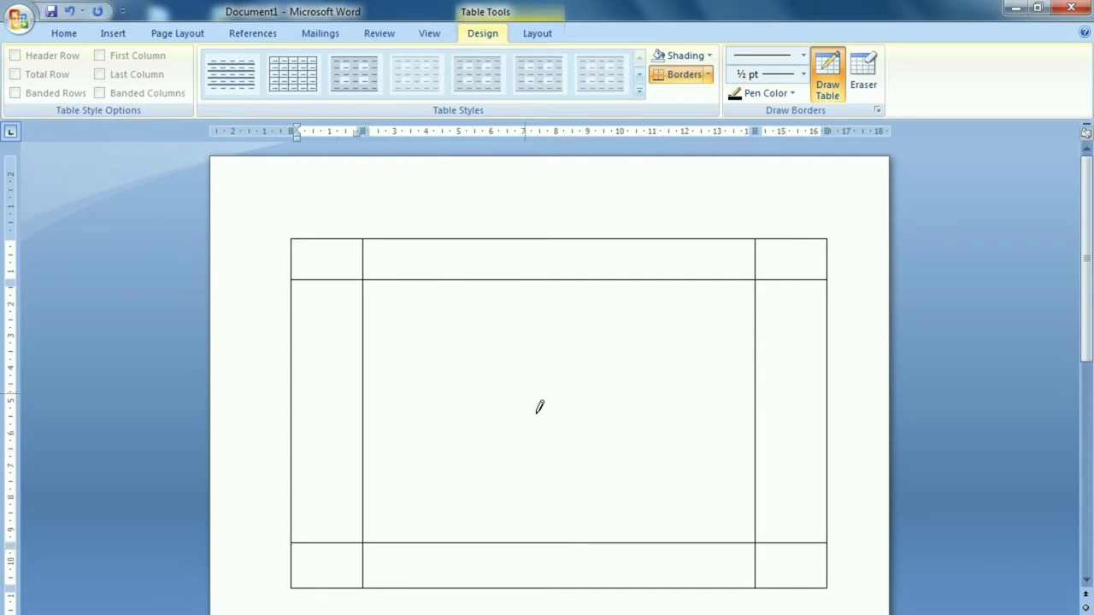
key(Tab)
key(Escape)
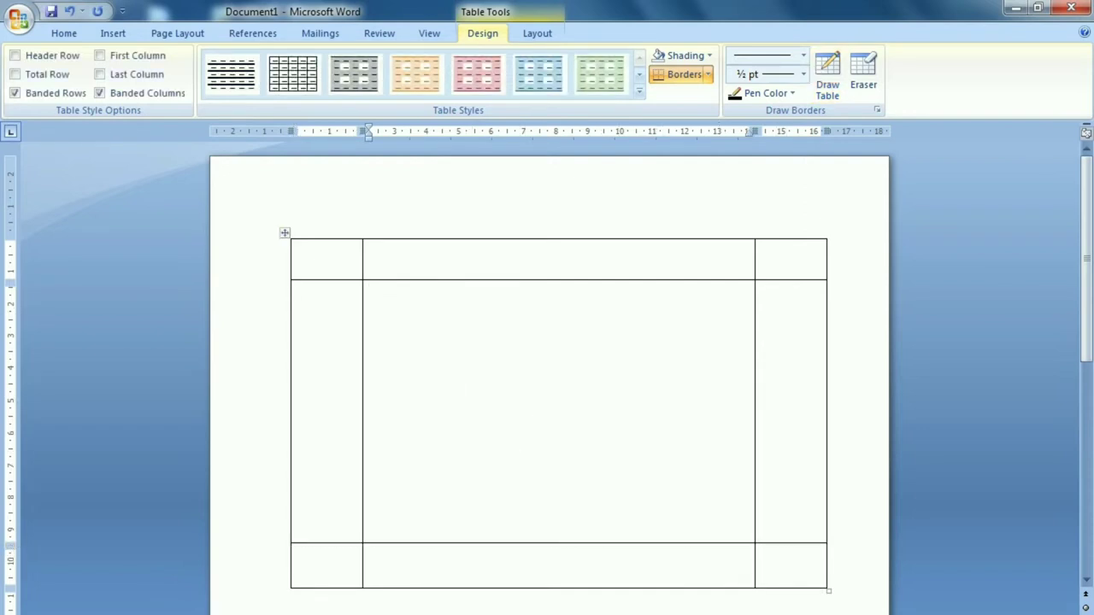
click(285, 232)
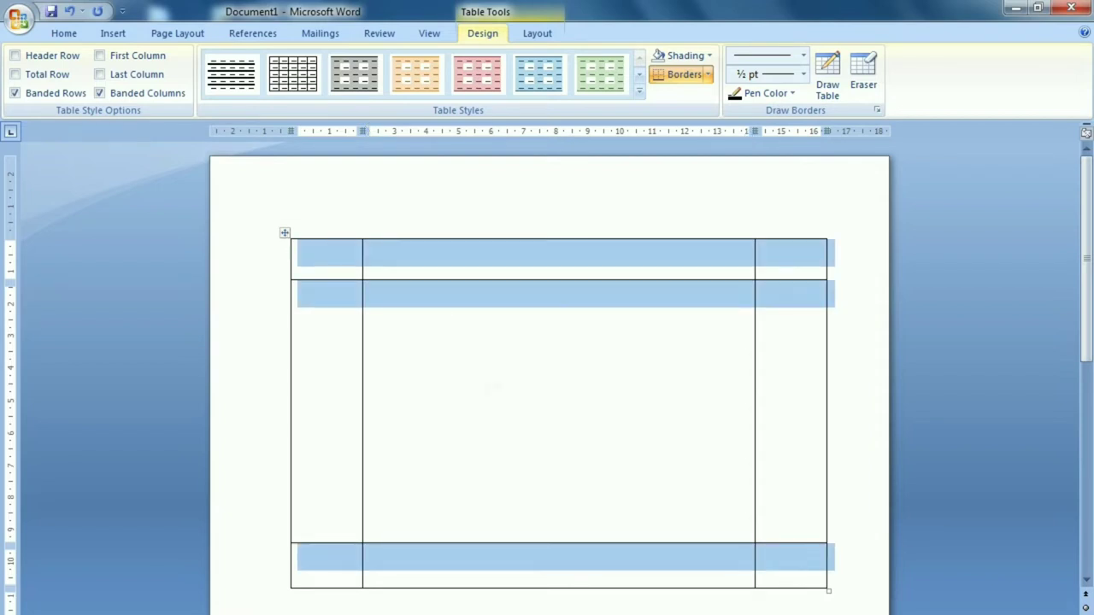
Delete the drawn table, embed an Excel spreadsheet, and move around its cells.
key(BackSpace)
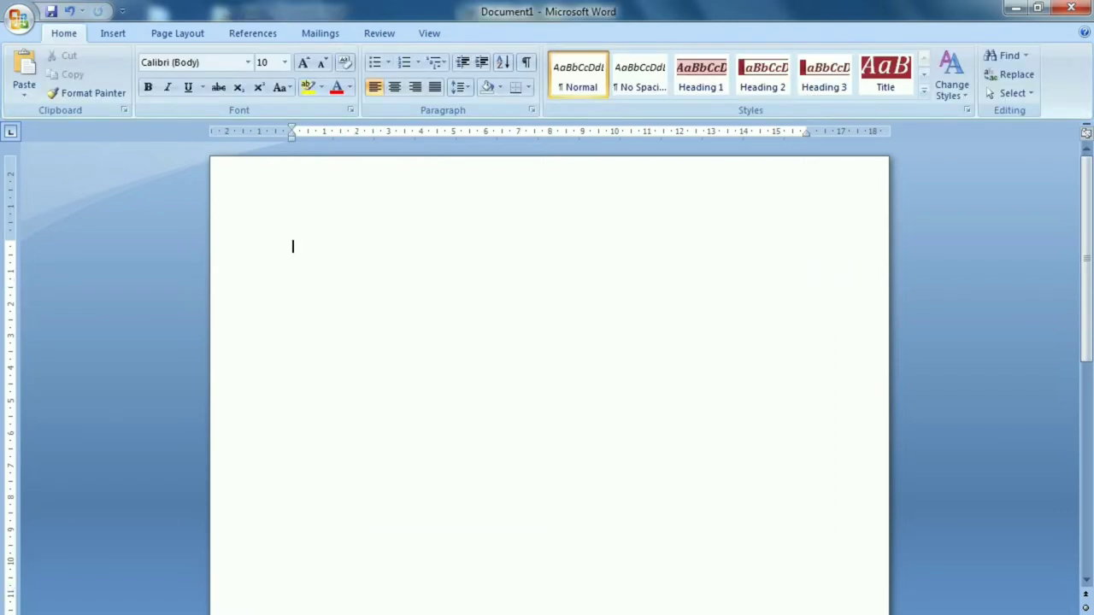
click(111, 34)
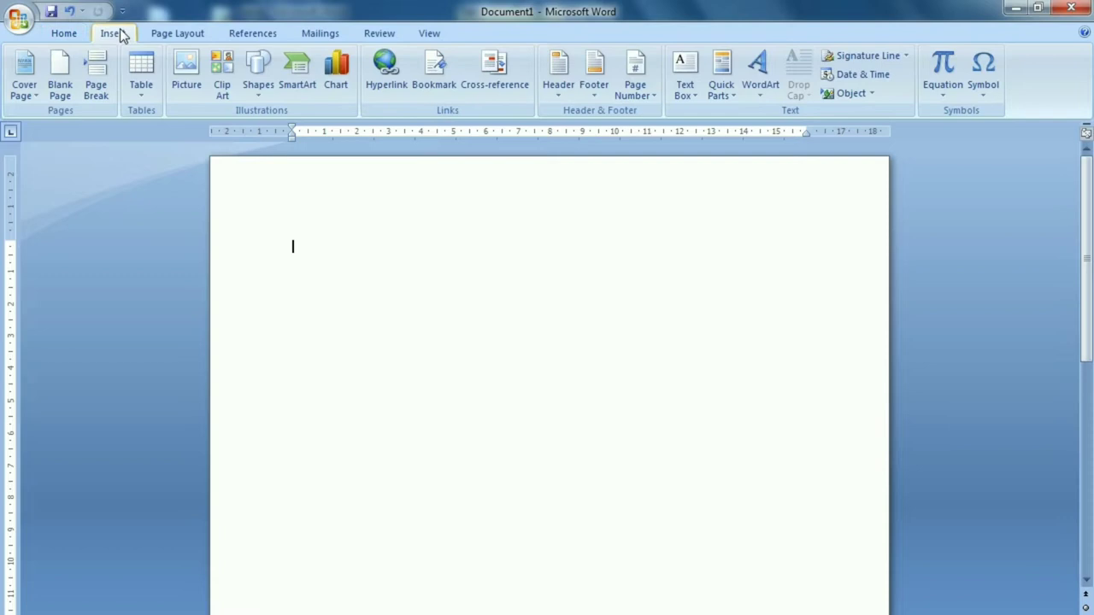
click(140, 83)
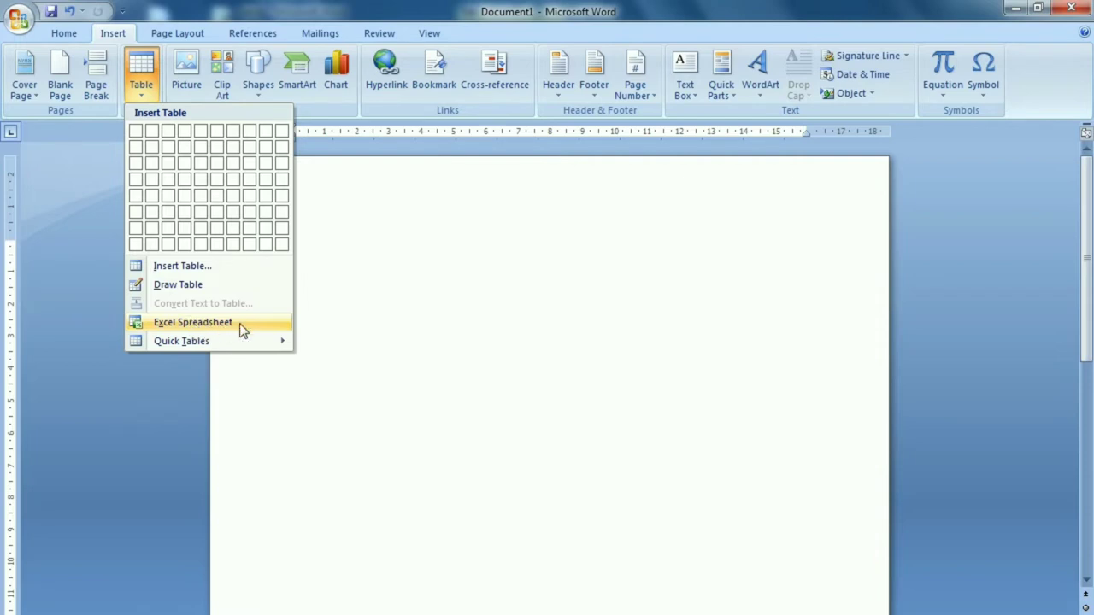
click(241, 324)
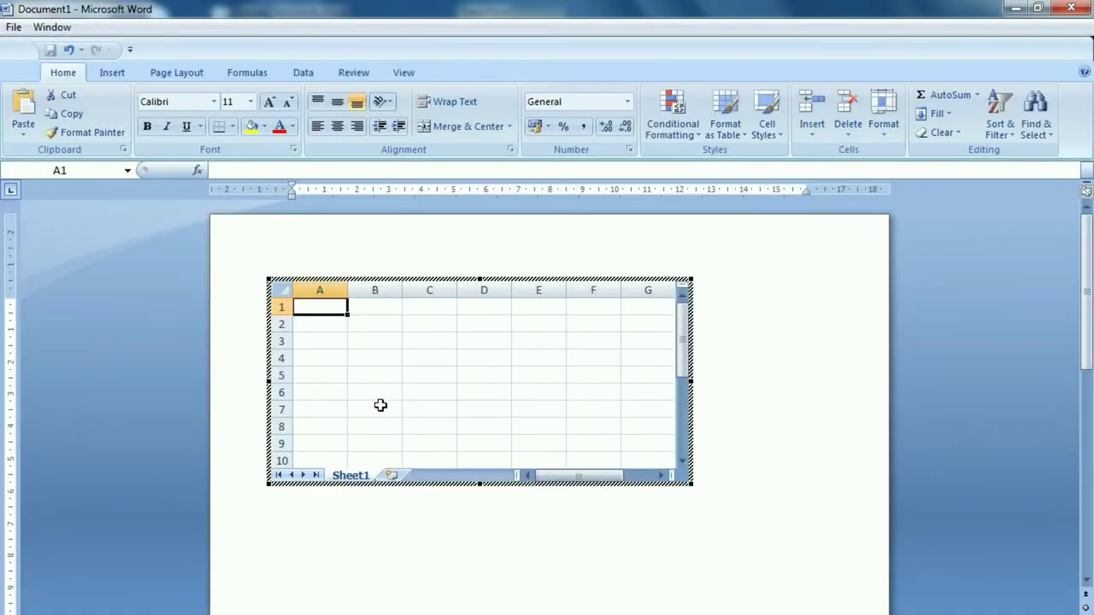
click(422, 396)
click(394, 363)
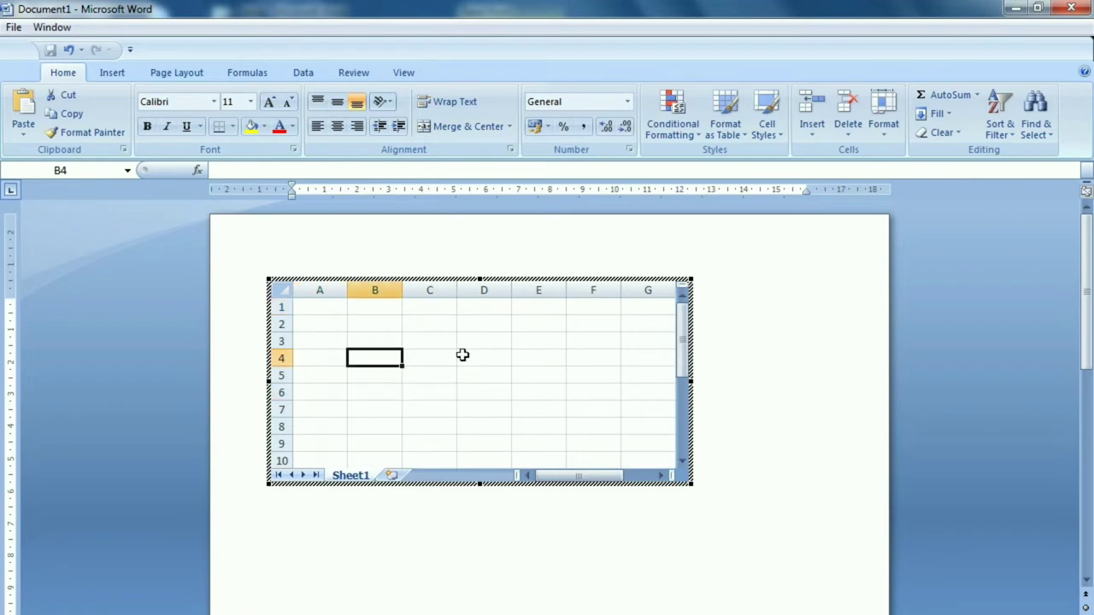
key(Up)
key(Right)
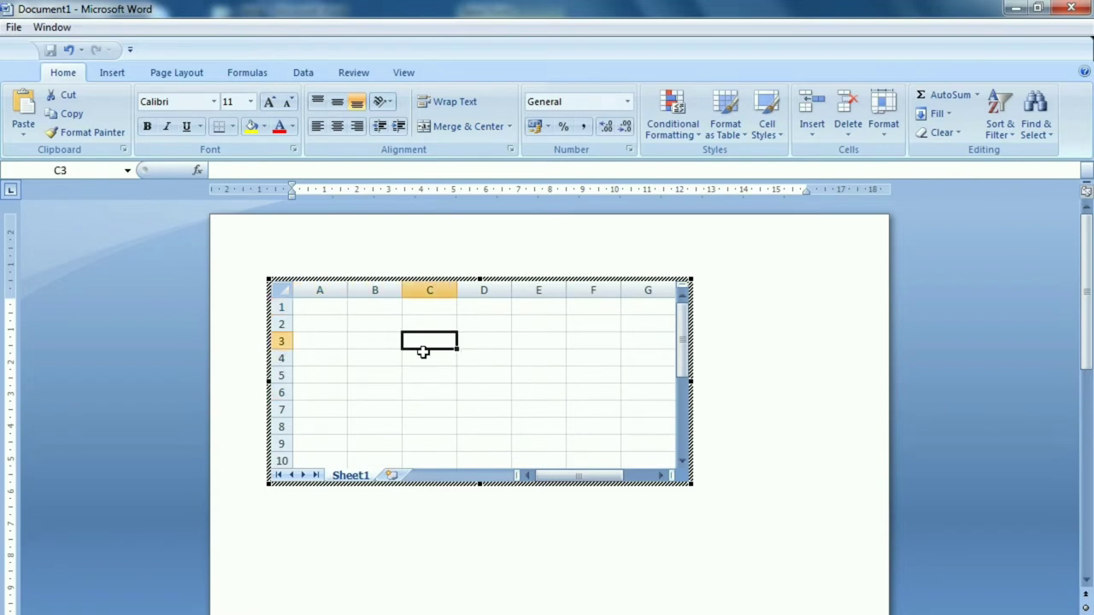
Browse the embedded sheet's Formulas, Data, Page Layout and Insert ribbon tabs.
click(229, 75)
click(297, 73)
click(250, 74)
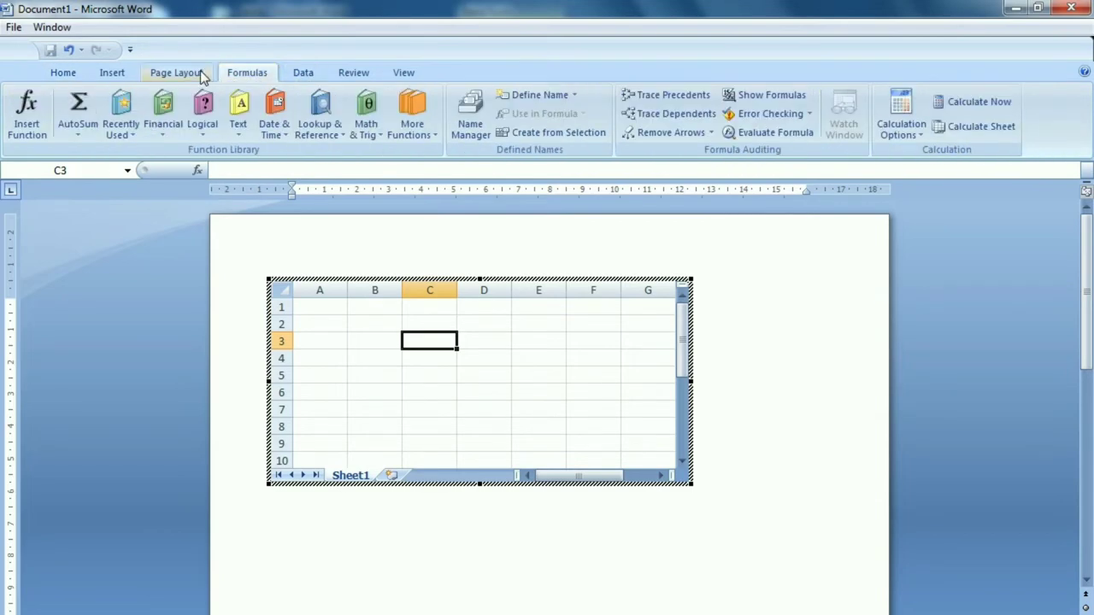
click(200, 72)
click(122, 72)
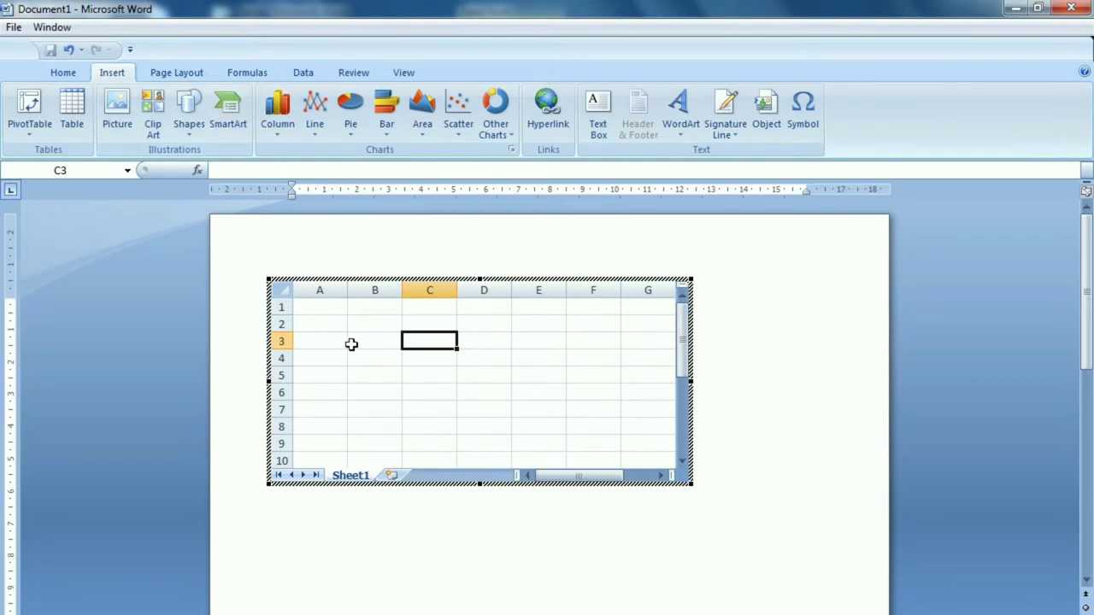
Enter 'dsf dsf sf dsf sf dsf' in A1 and 'f' below it, return to Word, and select the object.
click(355, 345)
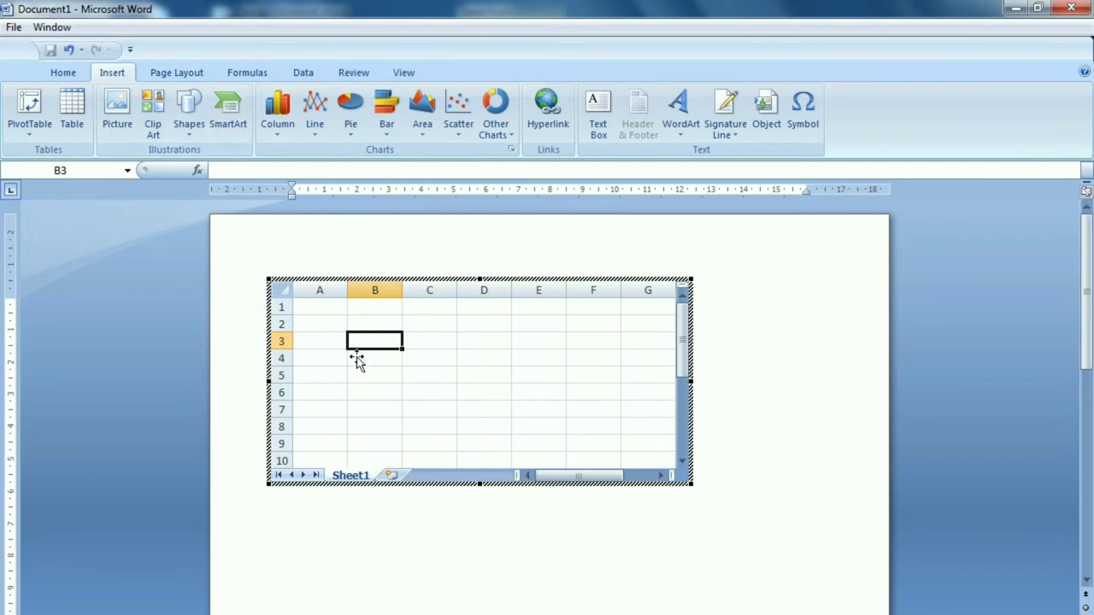
click(333, 313)
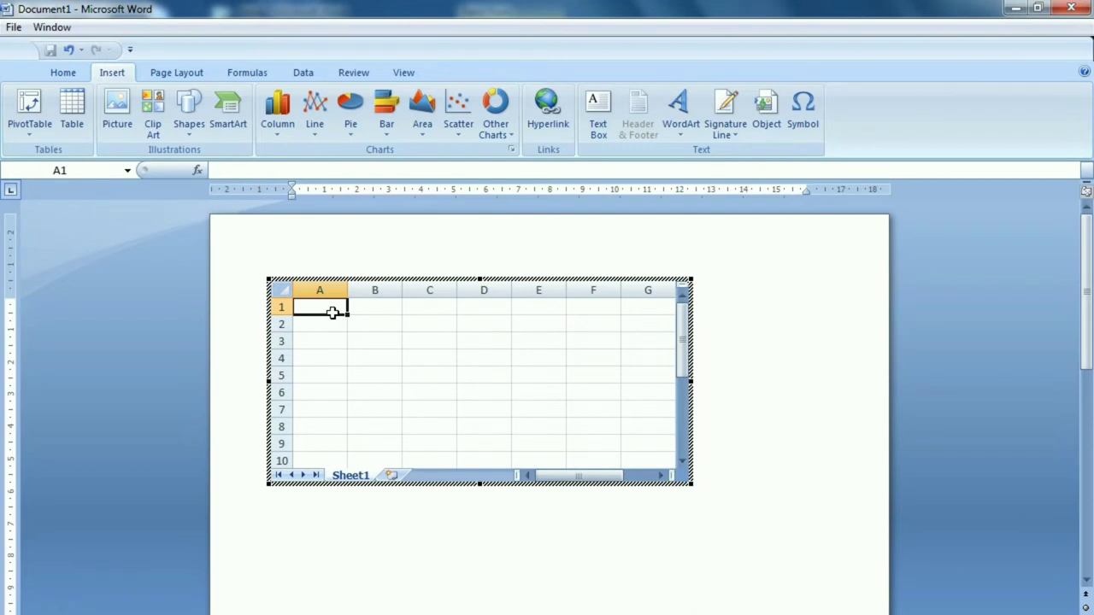
text(dsf dsf sf dsf sf dsf)
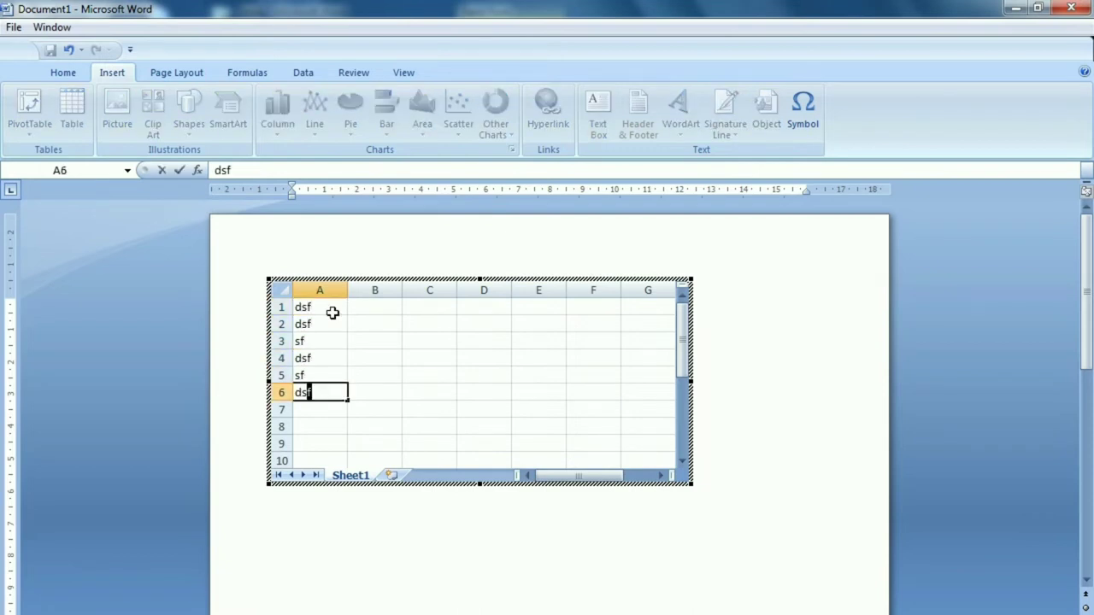
key(Return)
text(f)
key(Return)
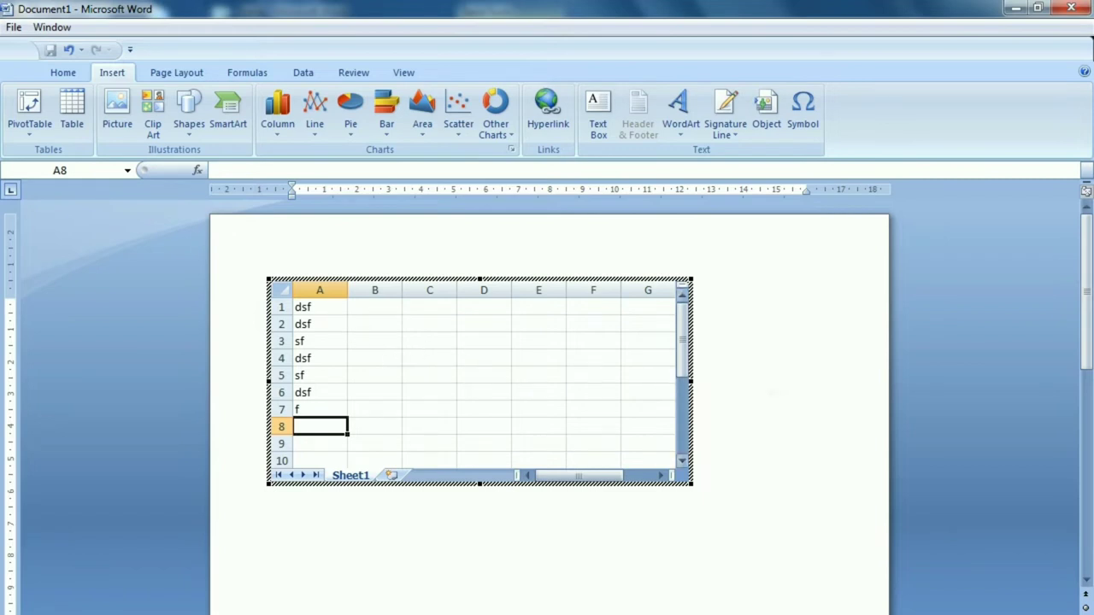
click(752, 295)
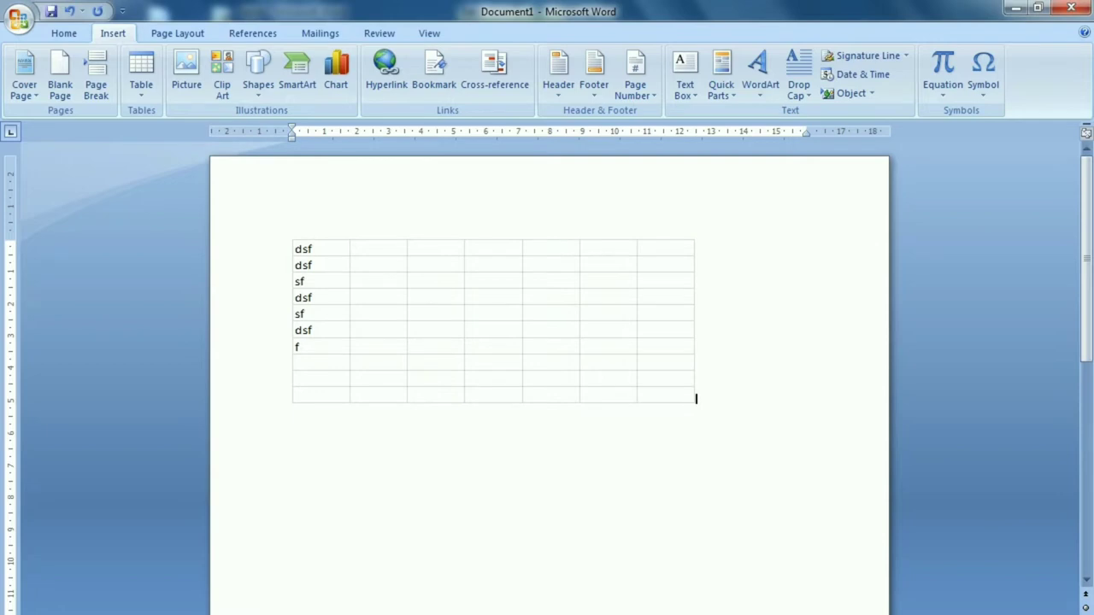
click(379, 345)
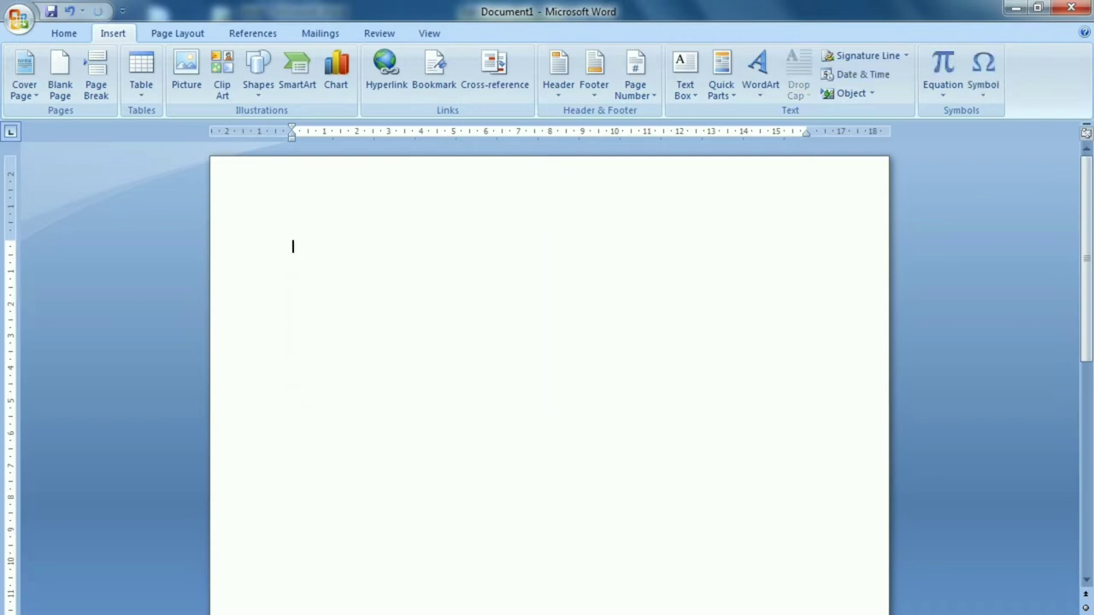
Insert the Calendar 2 quick table showing MAY, then select the whole calendar.
click(139, 85)
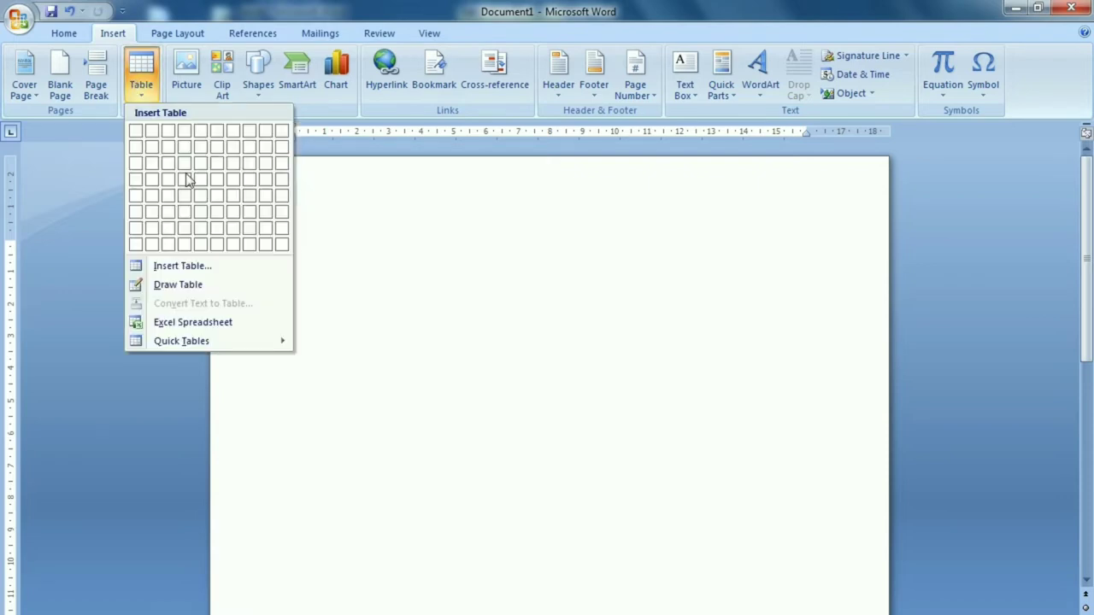
mouse_move(194, 341)
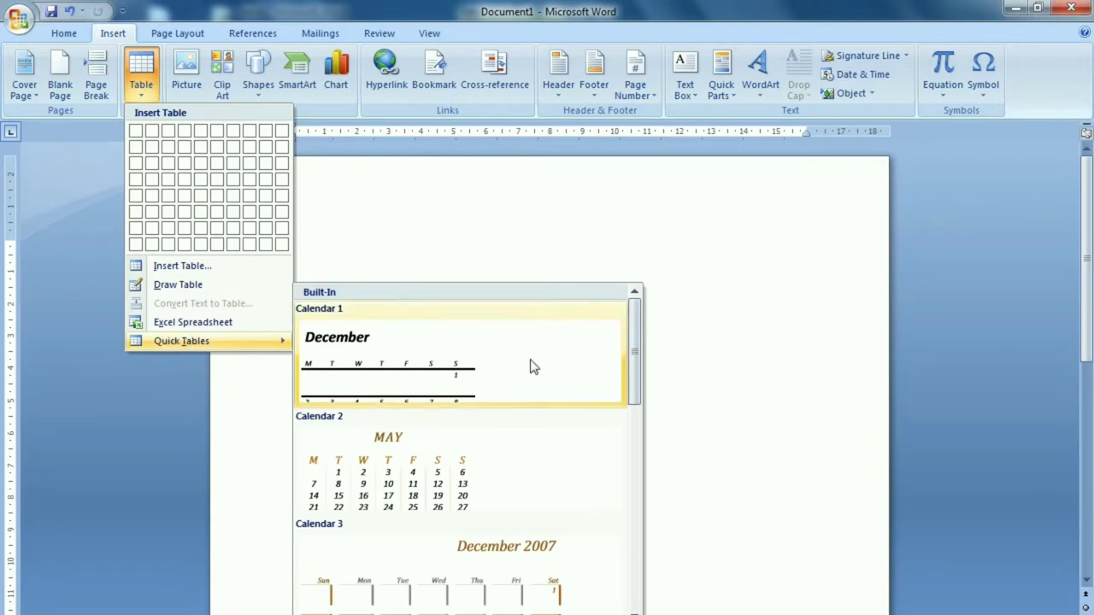
drag(632, 342, 633, 551)
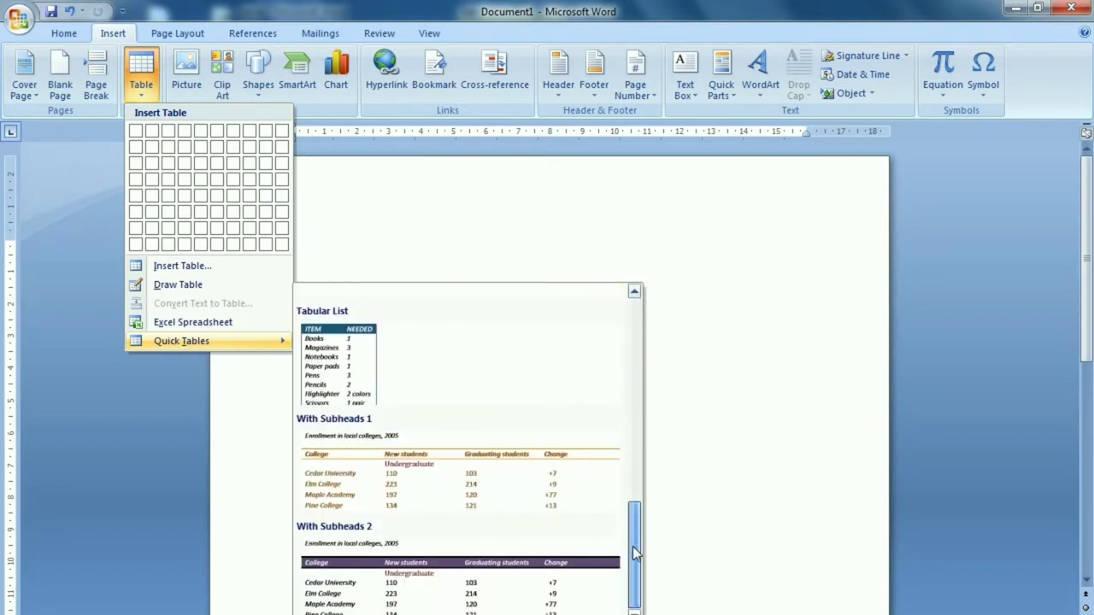
mouse_move(634, 551)
mouse_down()
mouse_move(617, 471)
mouse_move(636, 352)
mouse_up()
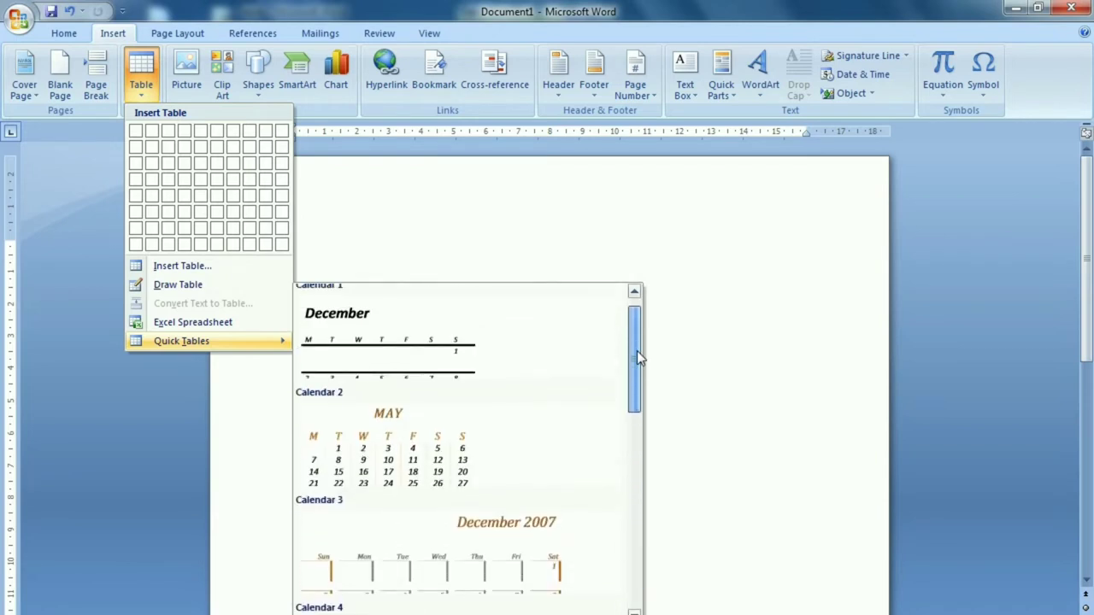
click(366, 459)
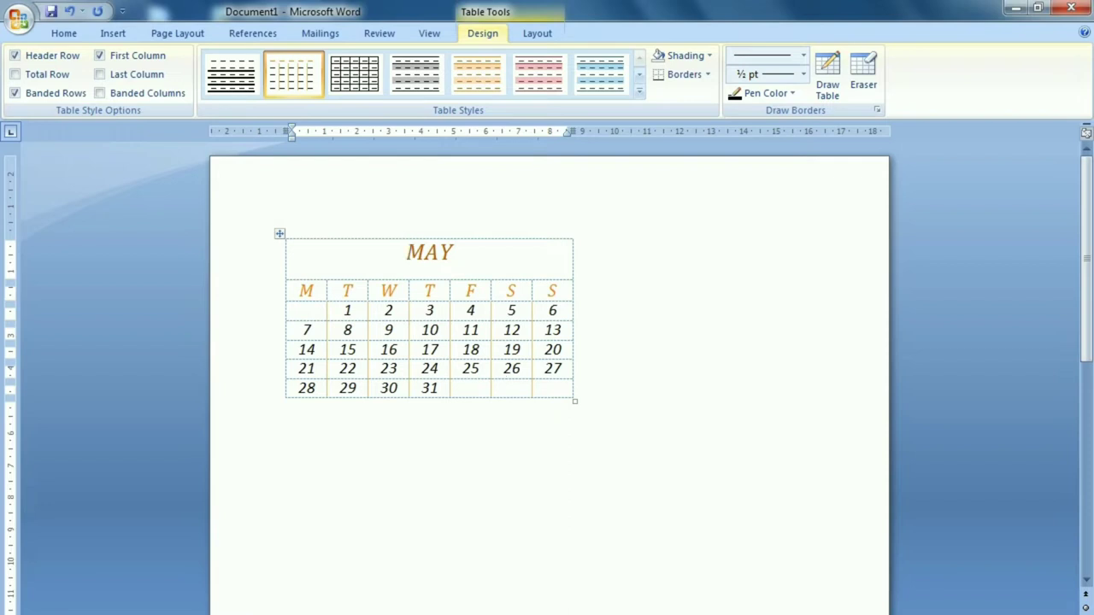
click(456, 252)
click(281, 237)
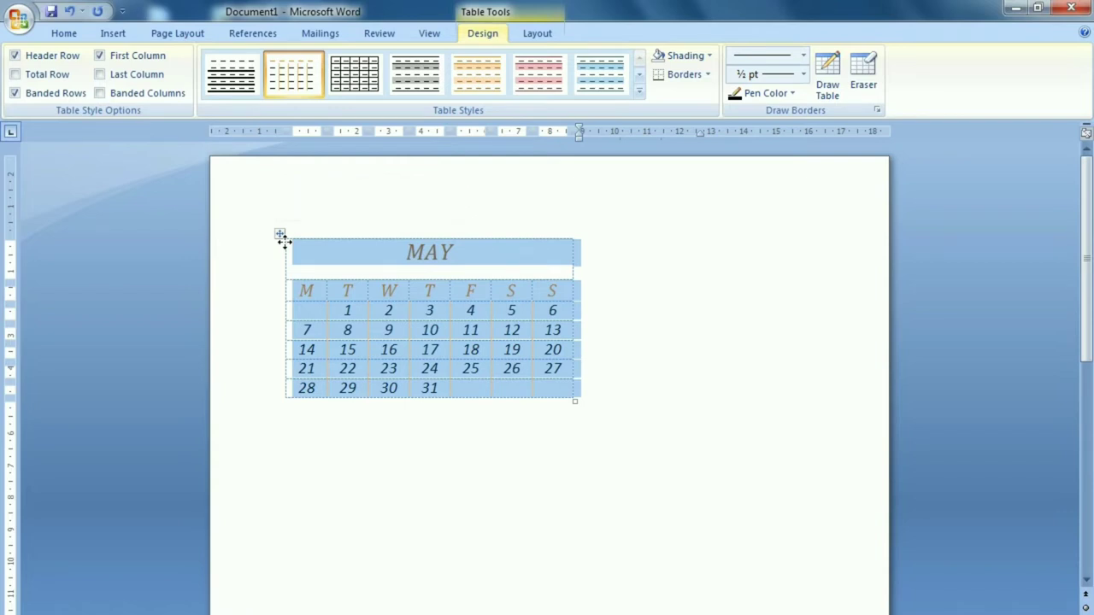
Delete the calendar table, then open and close the Insert Table menu.
key(BackSpace)
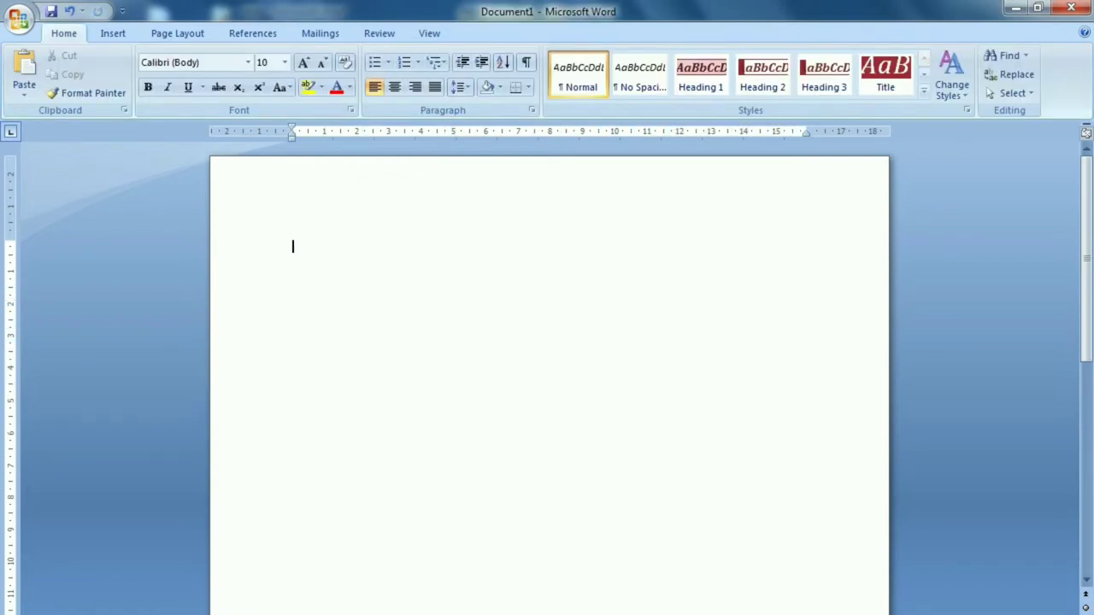
click(114, 31)
click(139, 71)
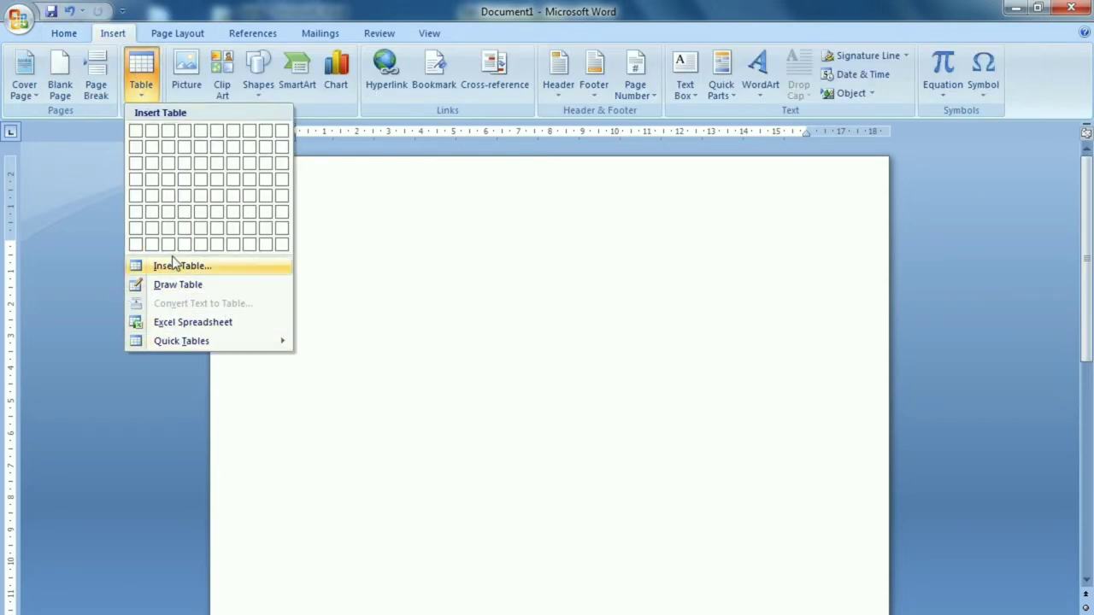
click(364, 359)
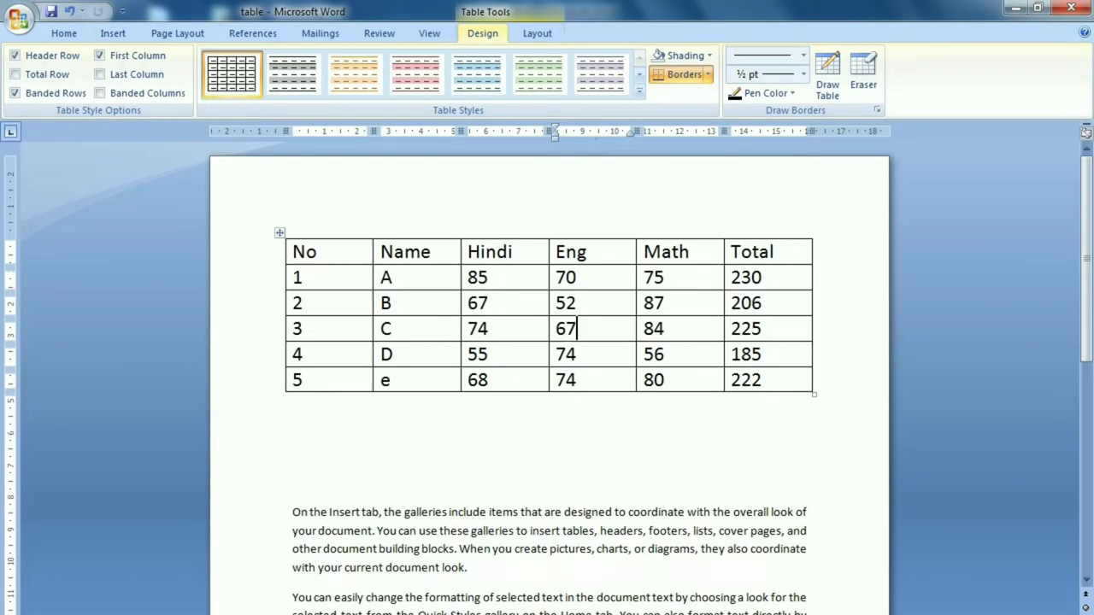
click(761, 380)
click(531, 32)
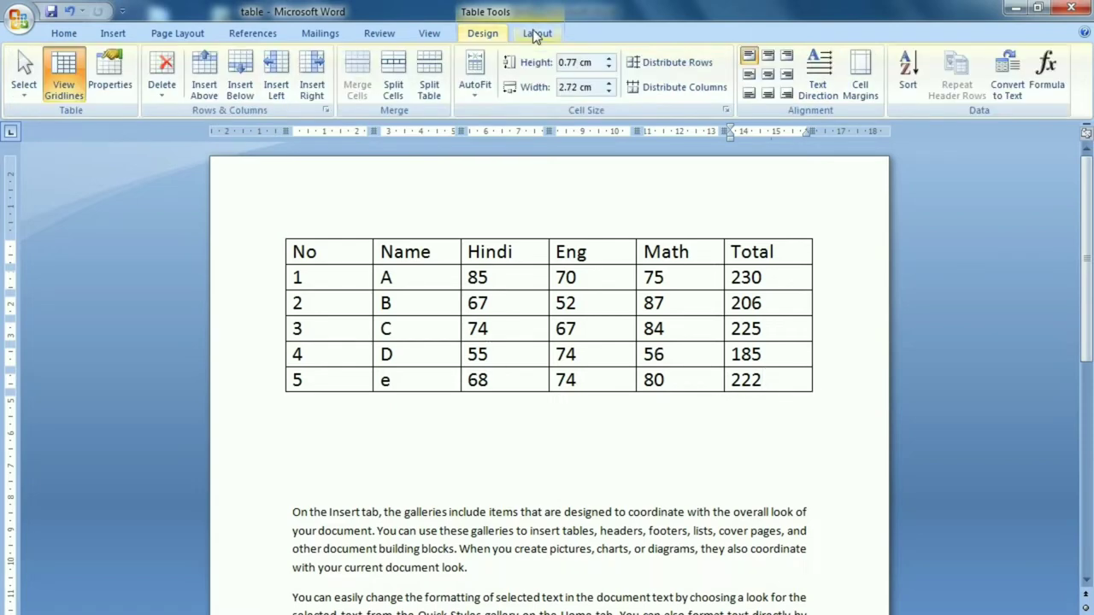
click(489, 36)
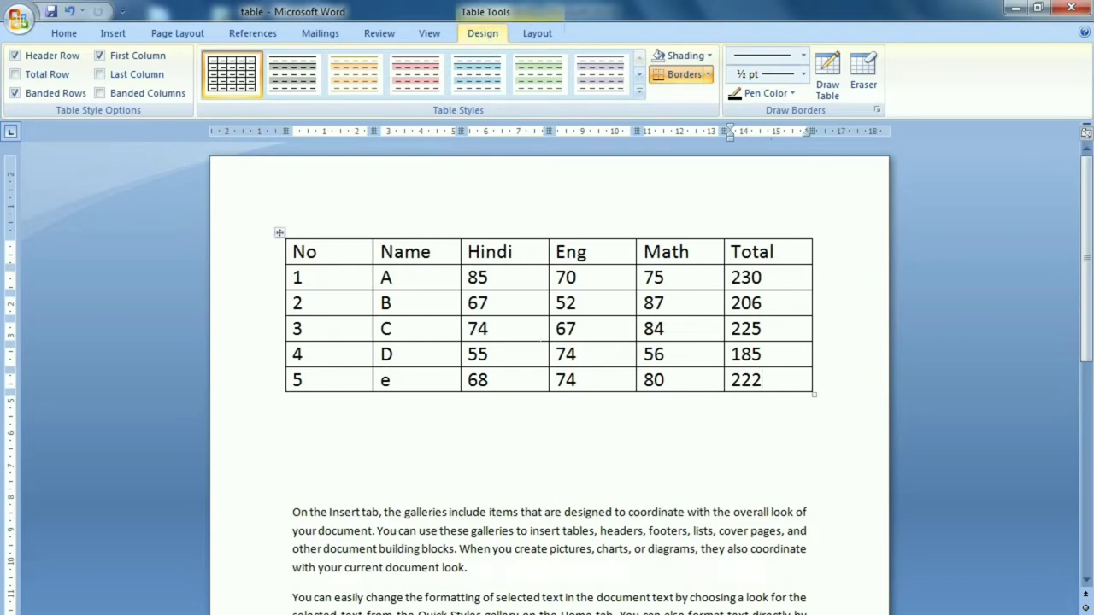
click(536, 33)
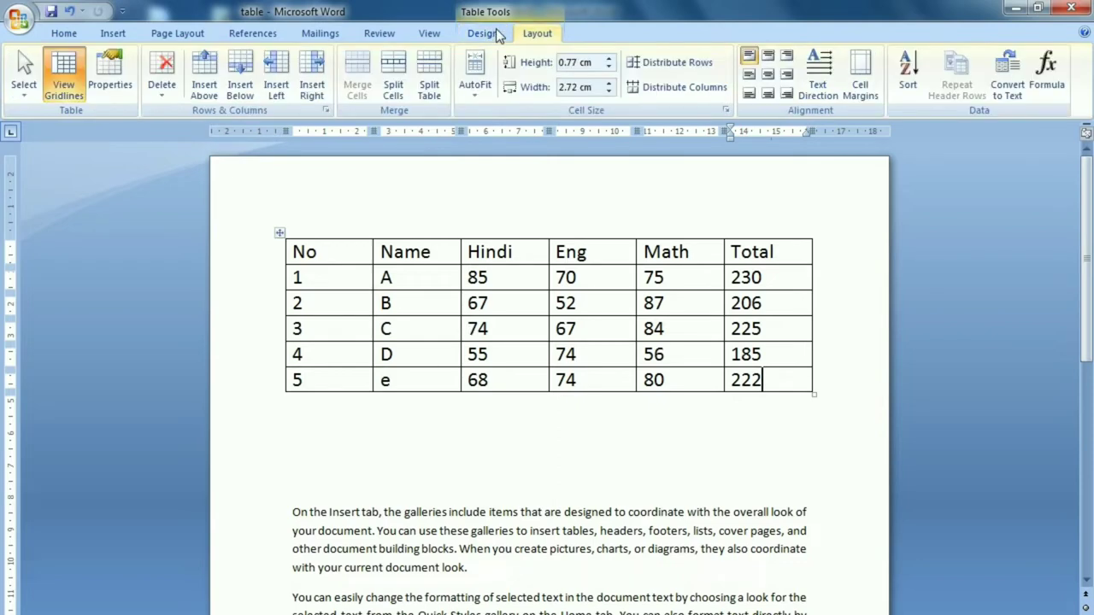
click(485, 33)
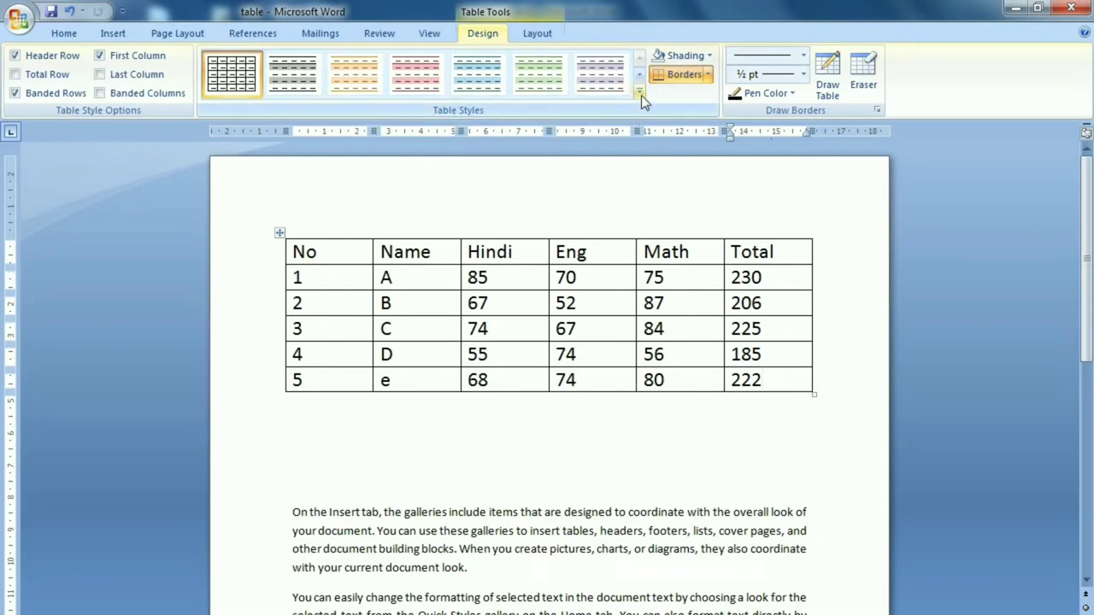
Apply Medium Shading 2 - Accent 4 to the marks table from the Table Styles gallery.
click(304, 277)
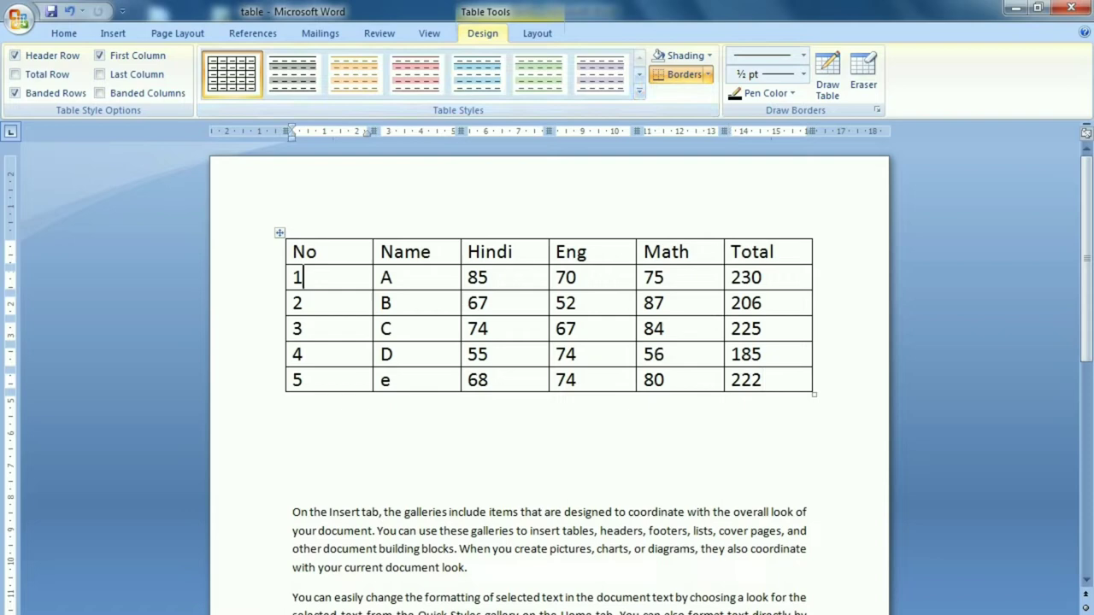
click(640, 93)
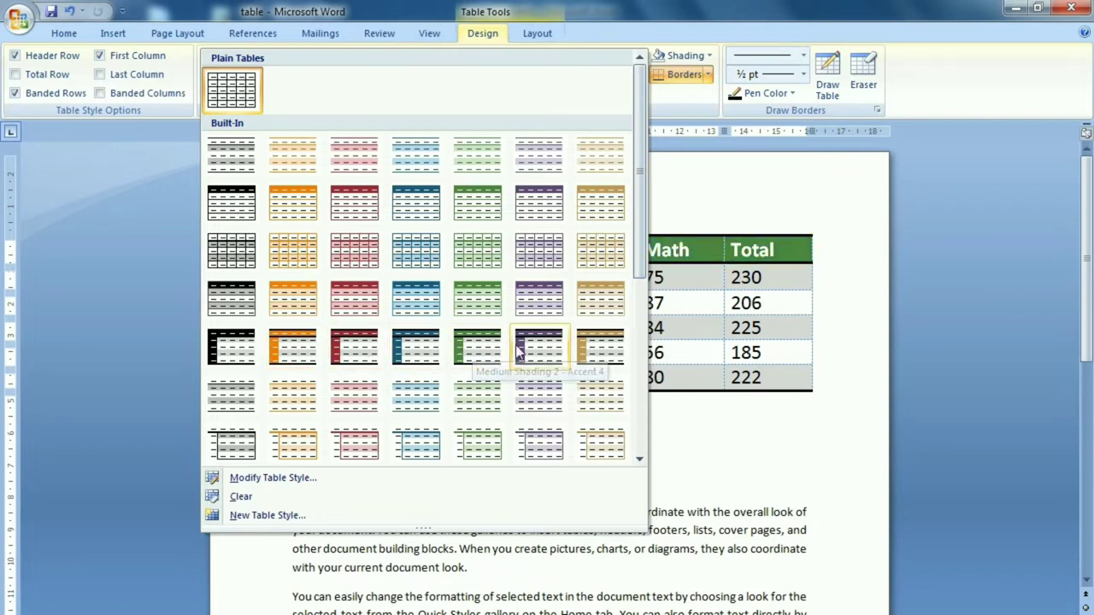
click(468, 354)
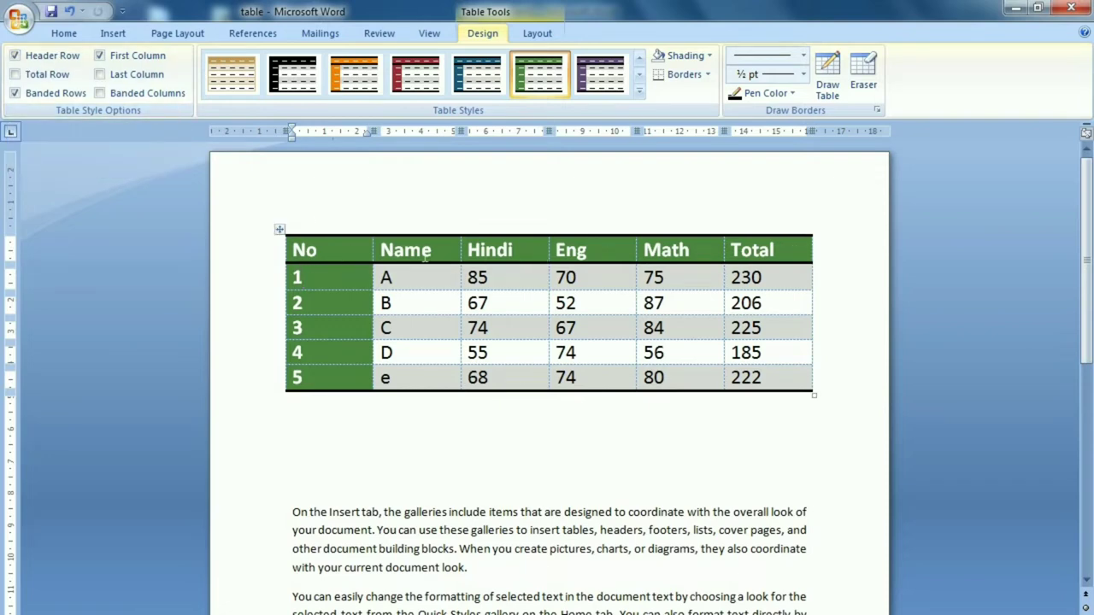
Toggle the Header Row and Total Row options on and off, leaving both off.
click(51, 58)
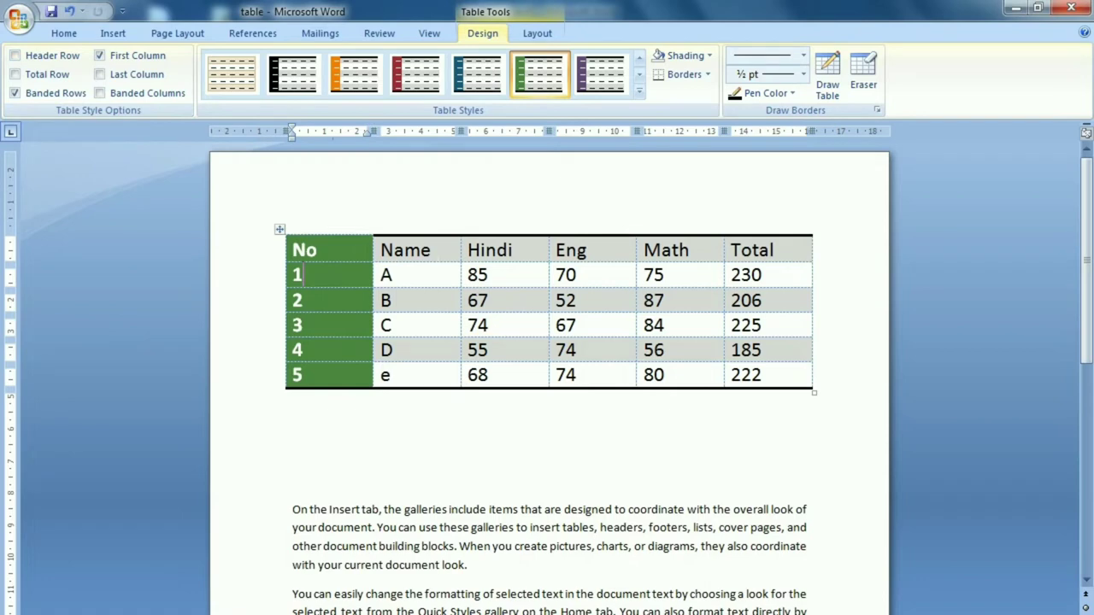
click(60, 54)
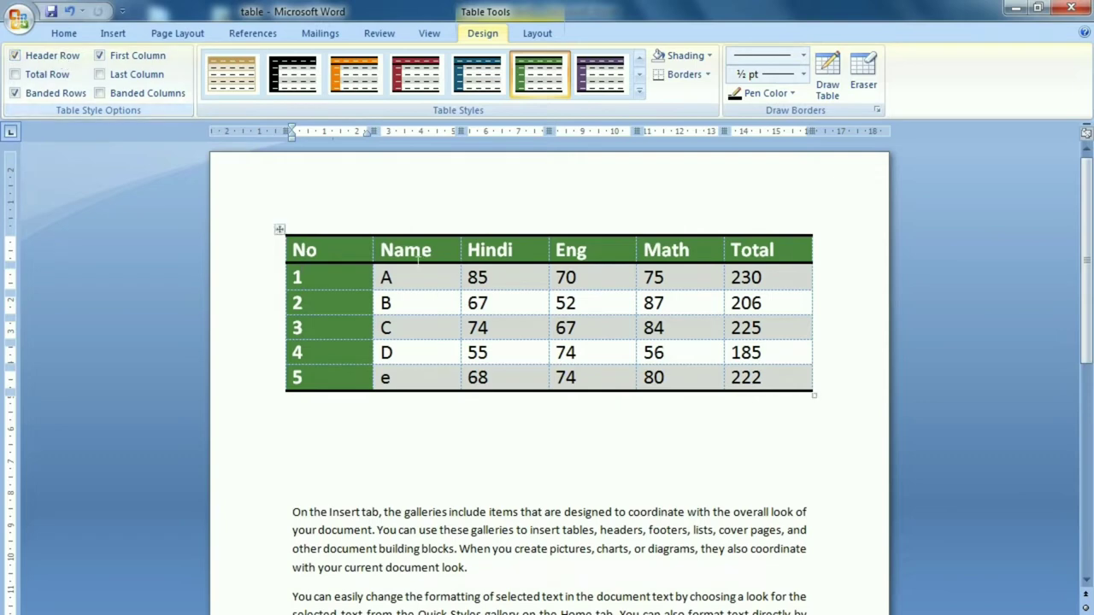
click(14, 56)
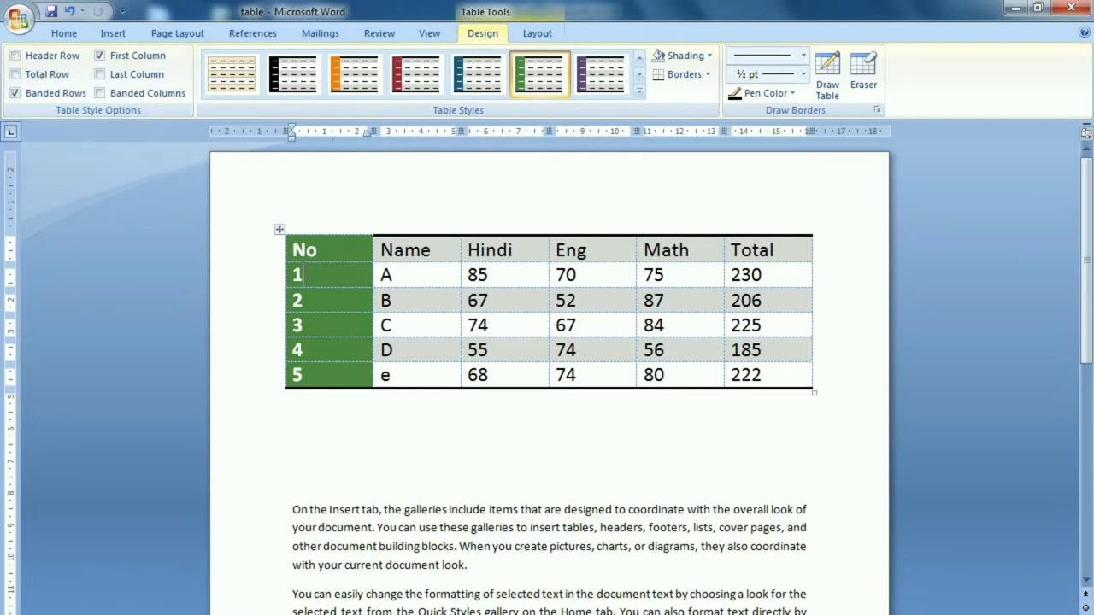
click(14, 75)
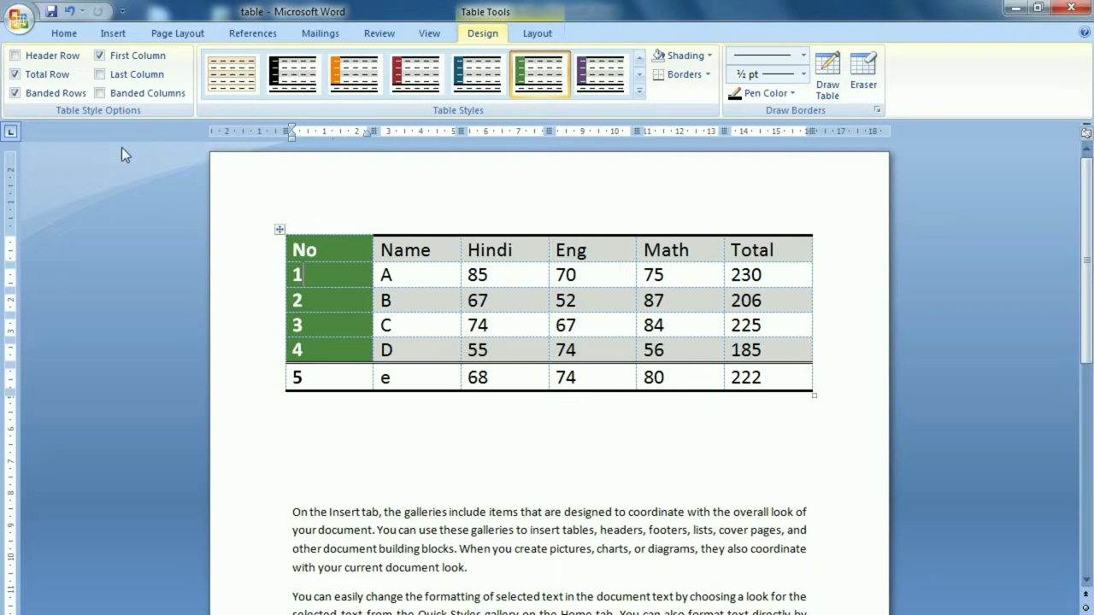
click(25, 74)
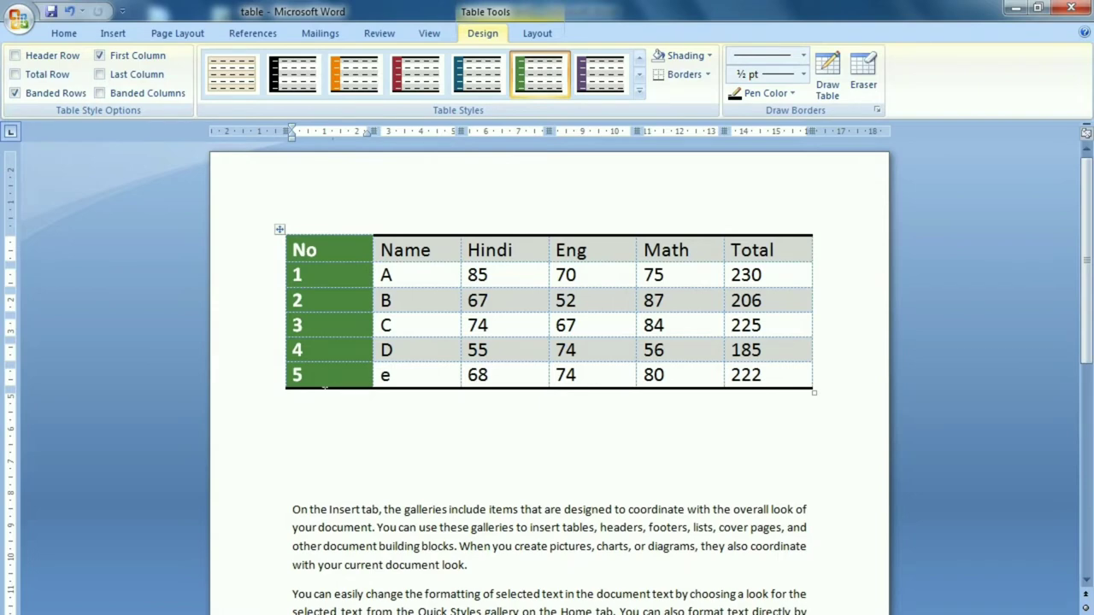
click(38, 77)
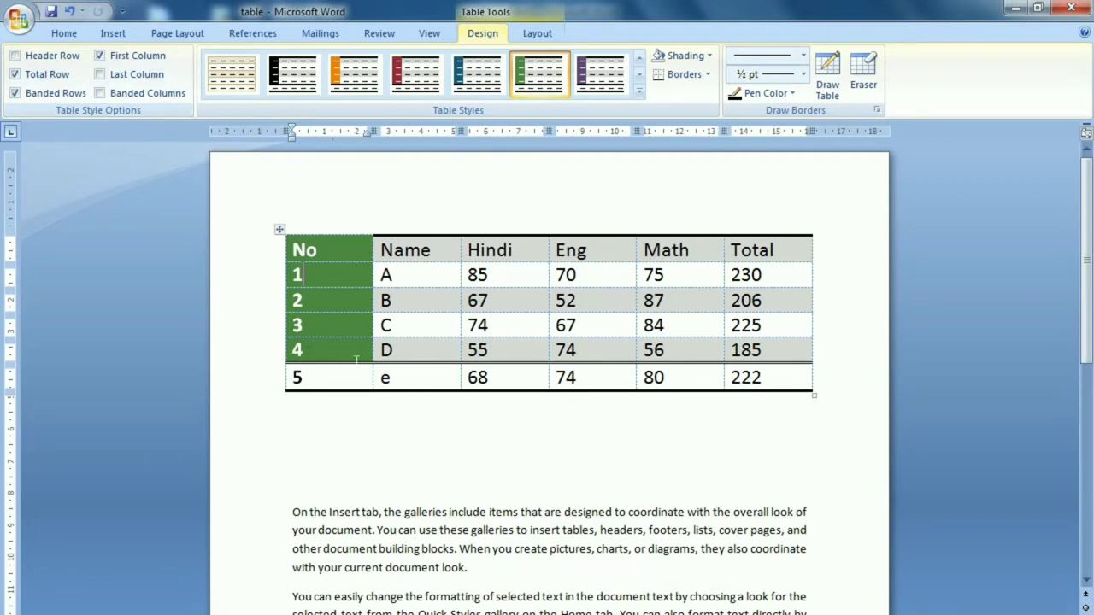
click(38, 77)
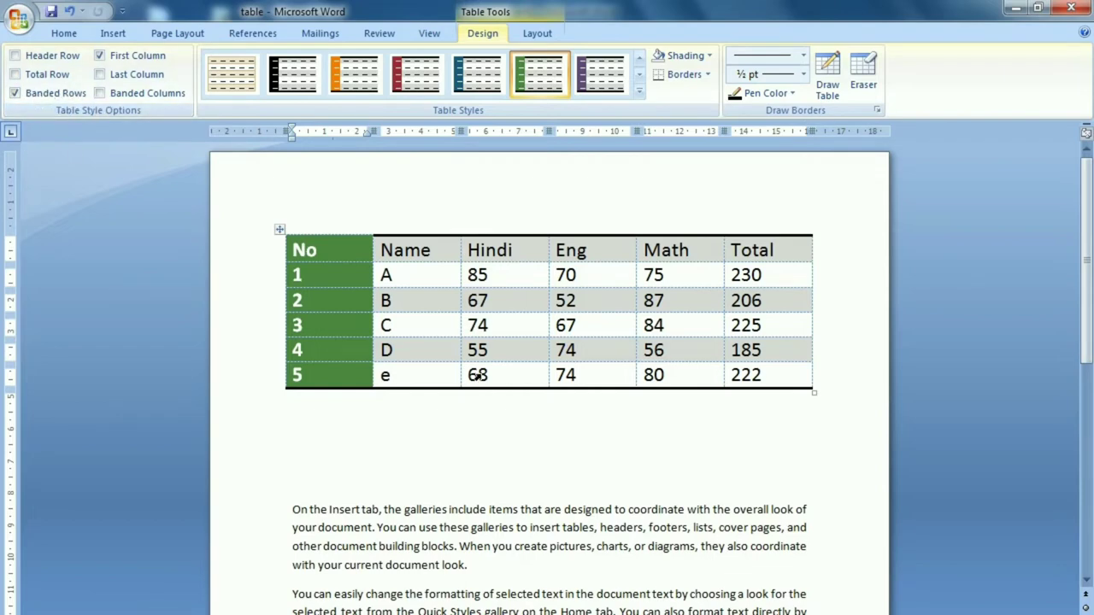
Try Banded Rows, First Column, Last Column and Banded Columns, leaving only banded rows on.
click(35, 95)
click(44, 96)
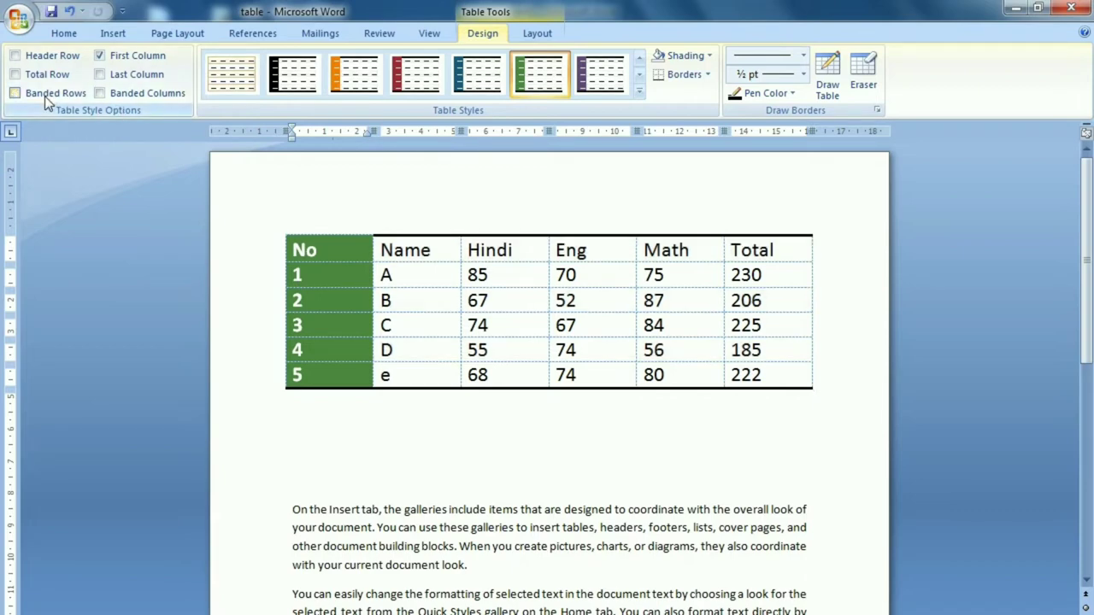
click(44, 96)
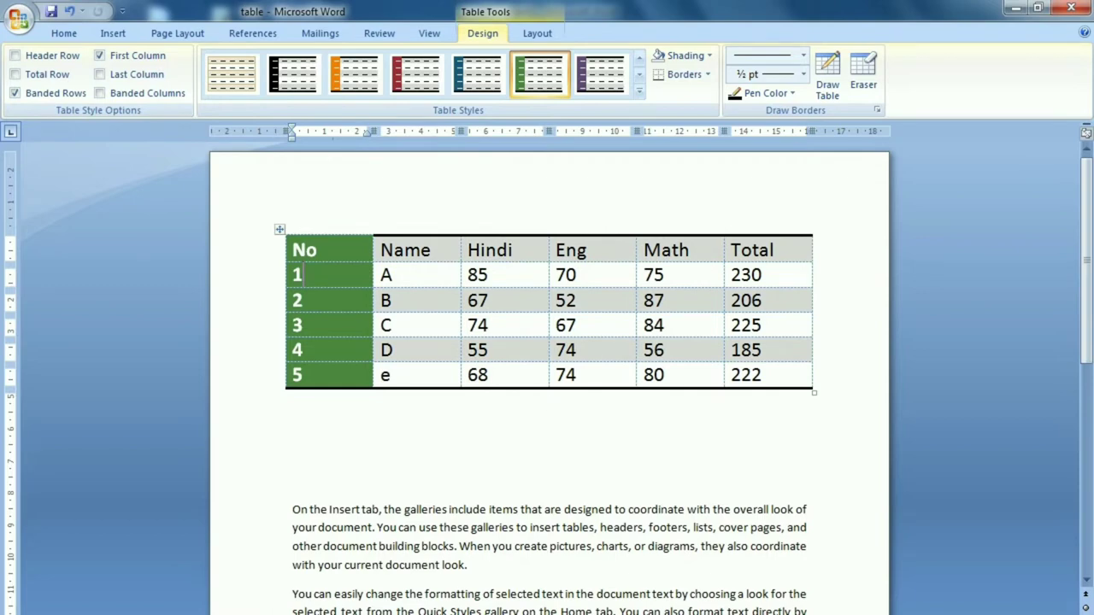
click(132, 55)
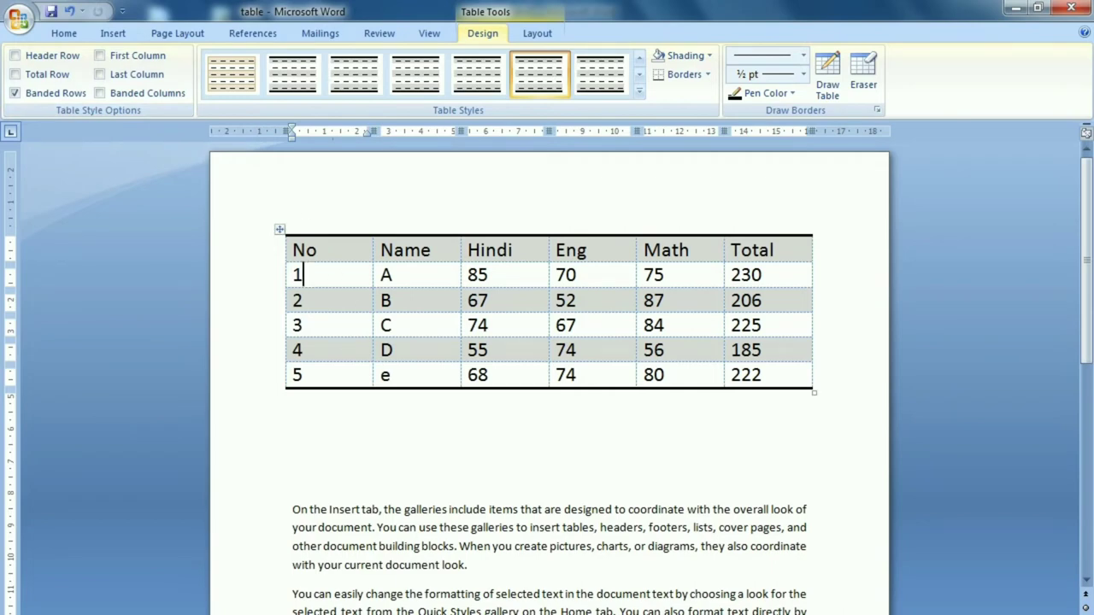
click(96, 55)
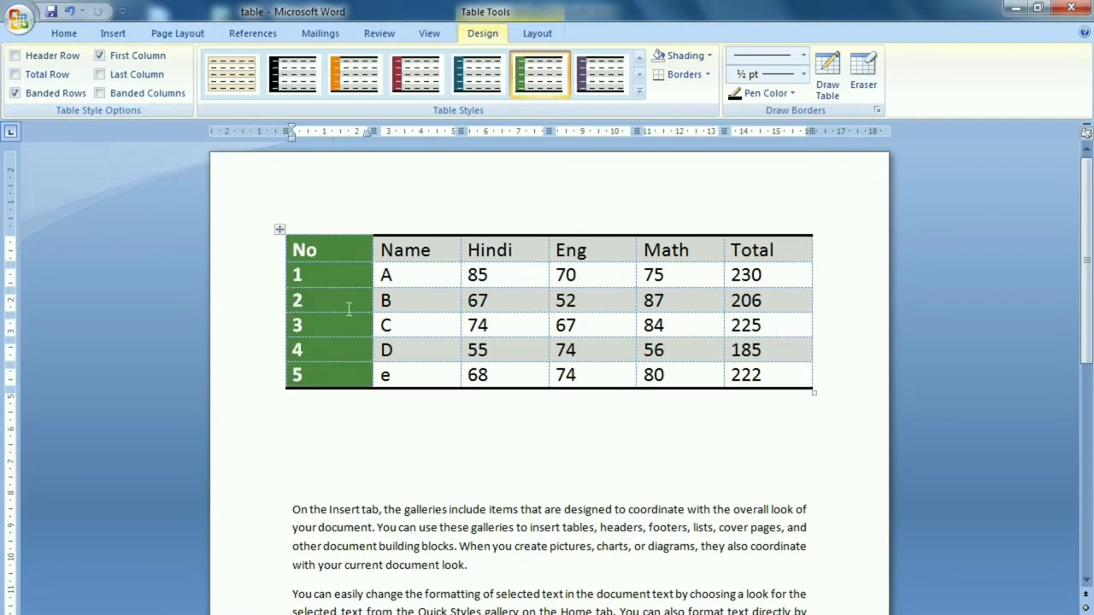
click(128, 54)
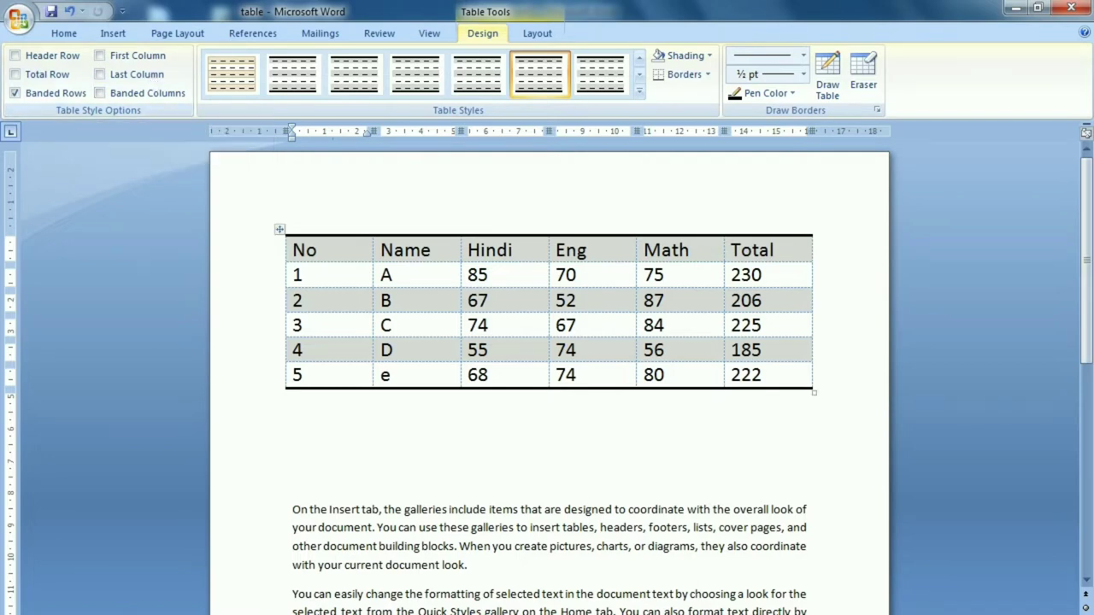
click(101, 75)
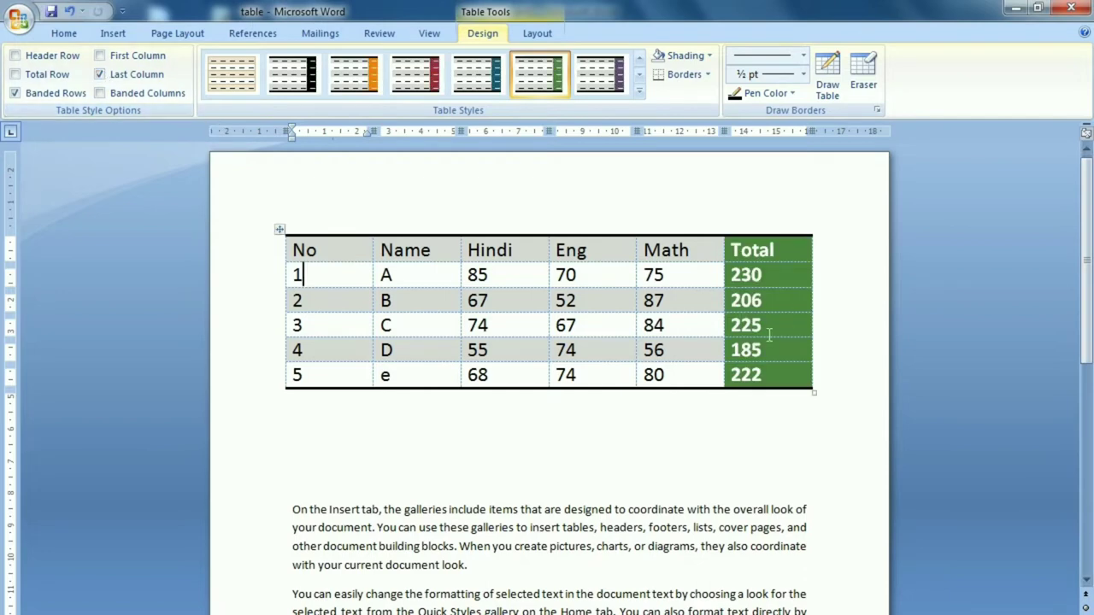
click(101, 75)
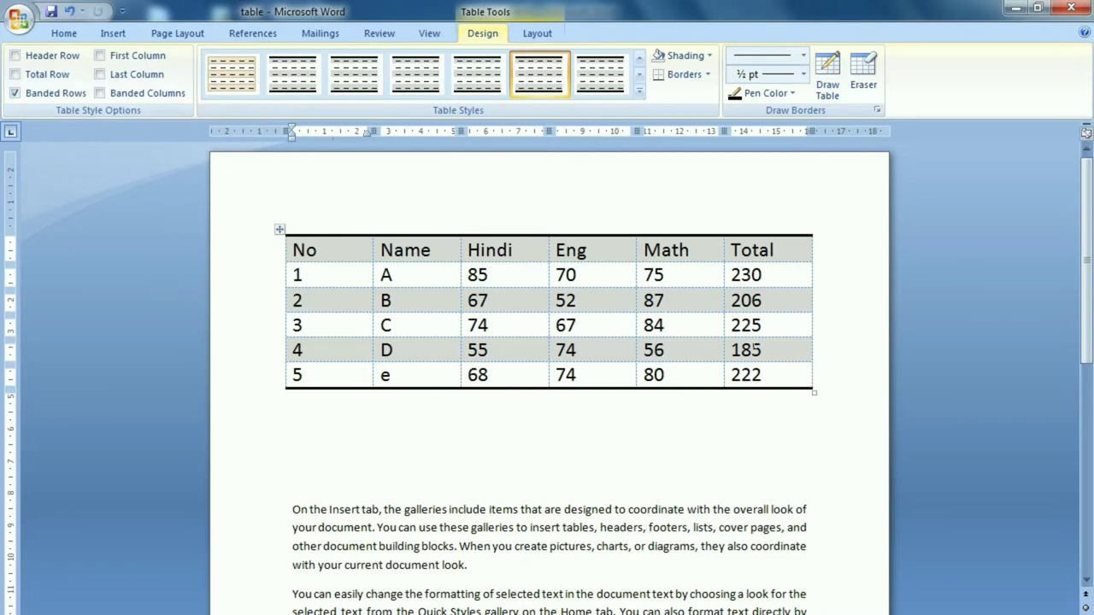
click(132, 94)
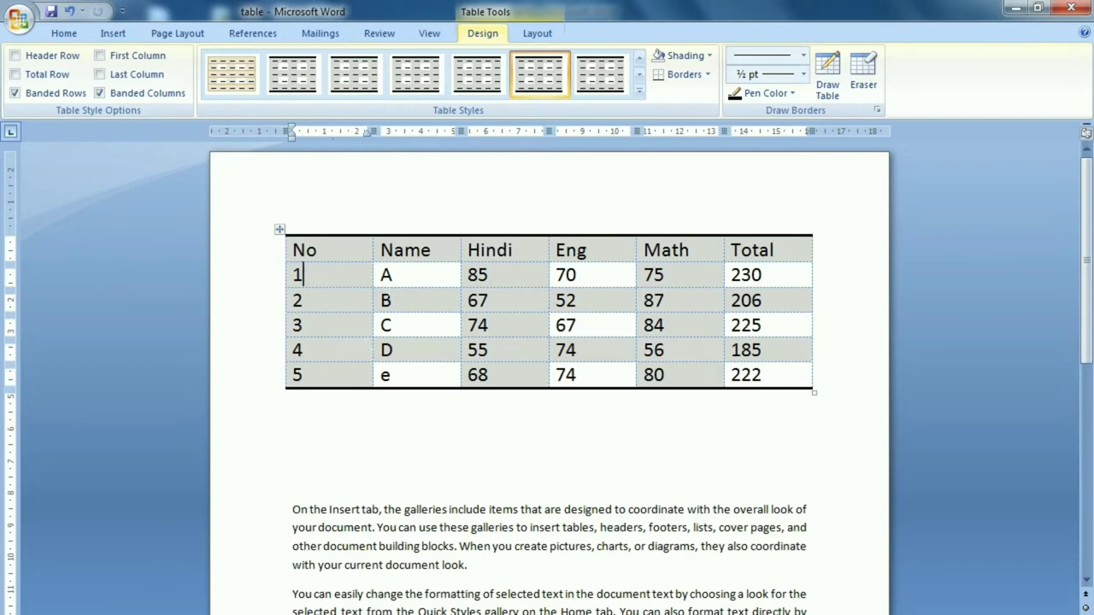
click(140, 89)
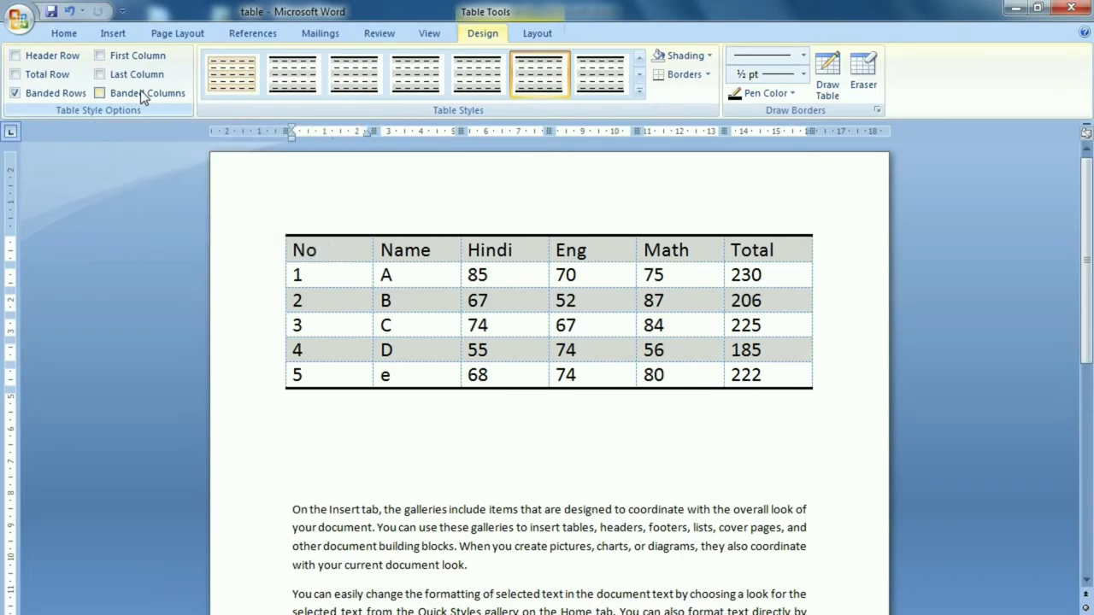
Toggle banded rows, banded columns and the green Total column, leaving all three off.
click(43, 95)
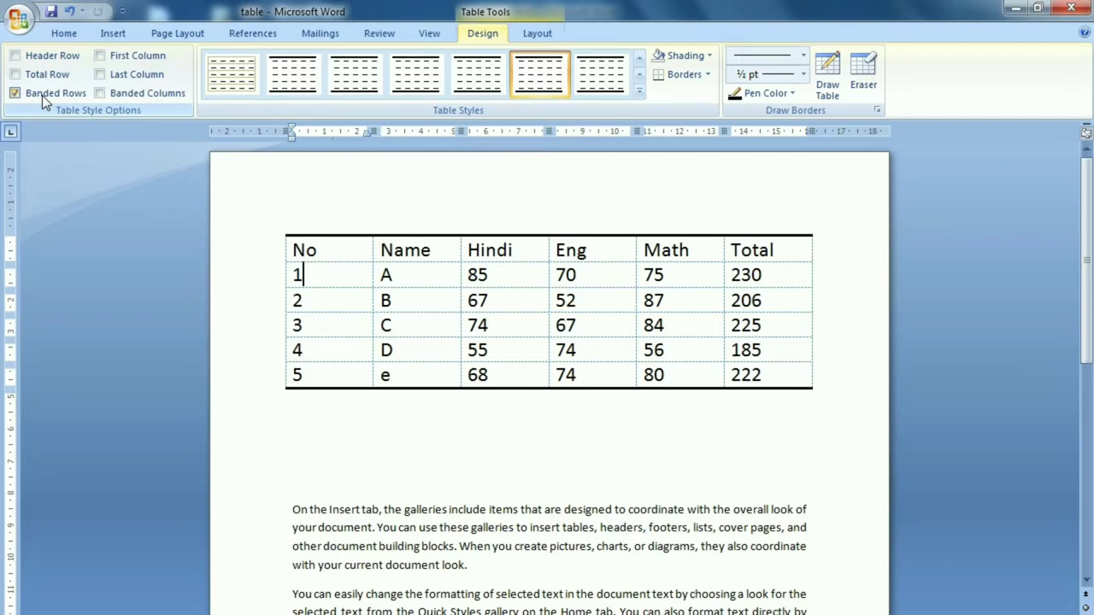
click(42, 95)
click(42, 95)
click(125, 99)
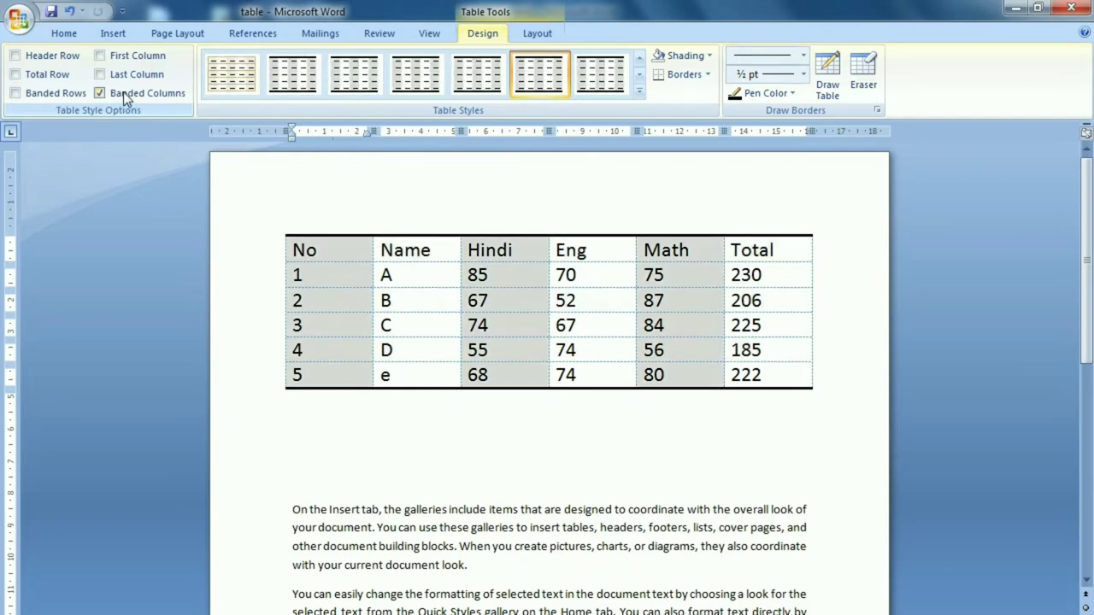
click(125, 97)
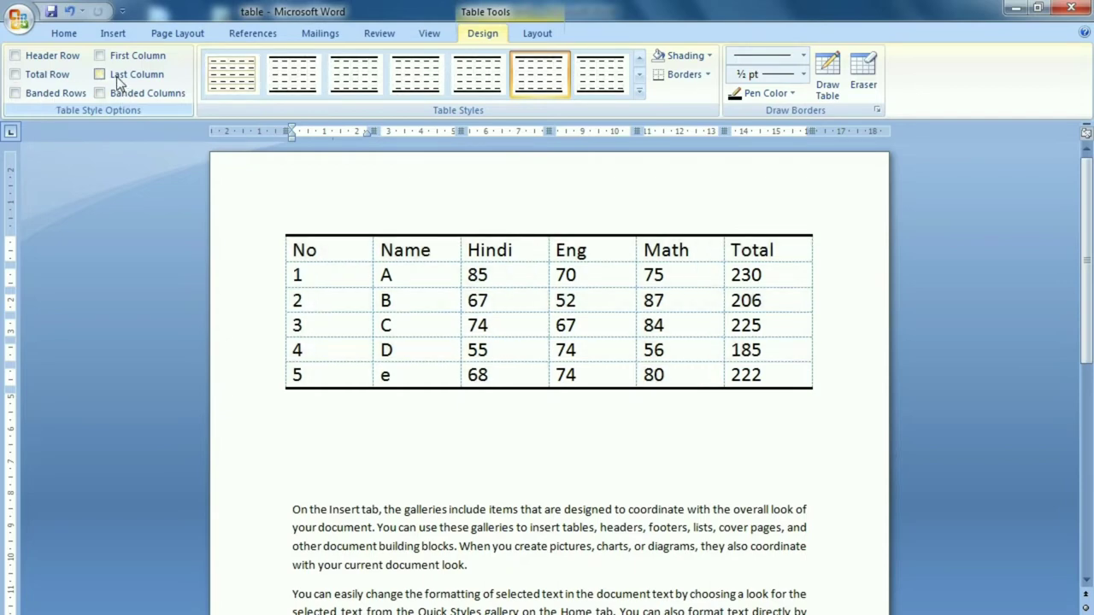
click(118, 78)
click(118, 79)
Turn on Last Column, First Column, Header Row, Total Row, Banded Rows and Banded Columns.
click(118, 79)
click(100, 57)
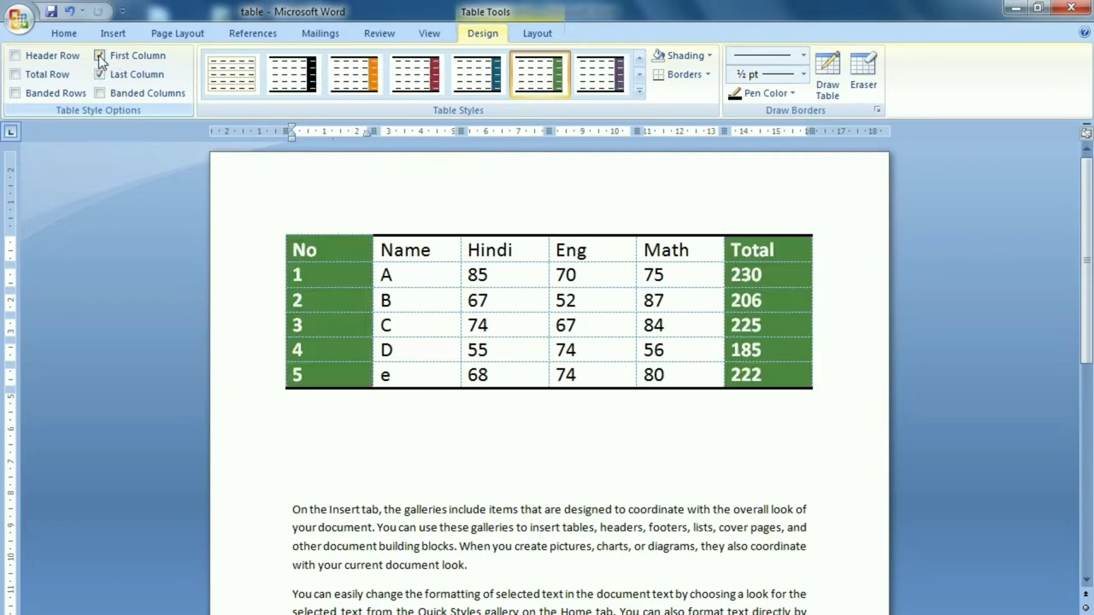
click(38, 56)
click(43, 75)
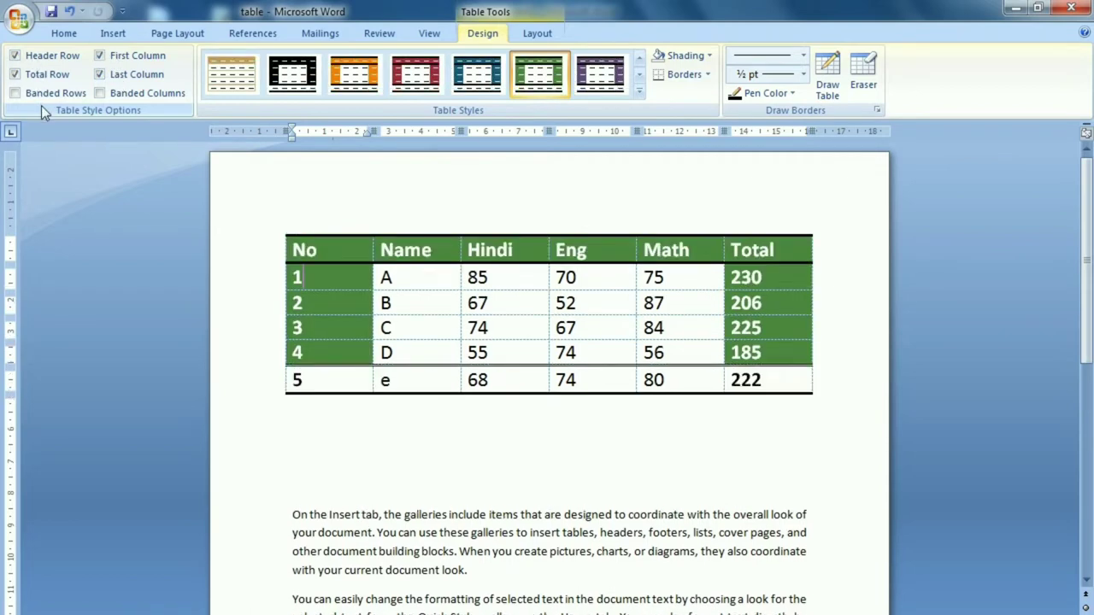
click(41, 95)
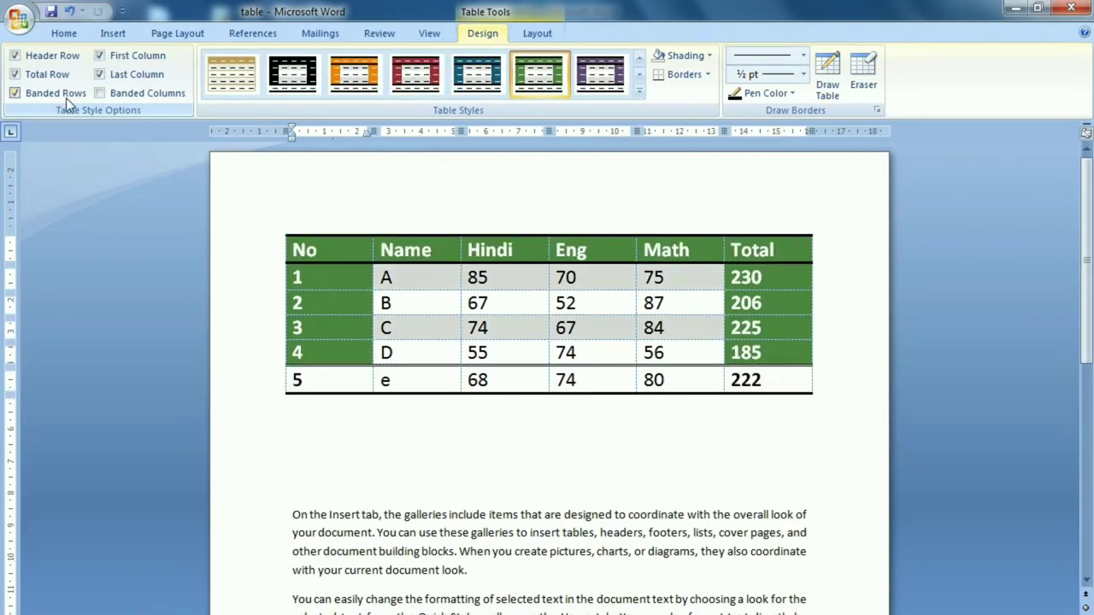
click(120, 99)
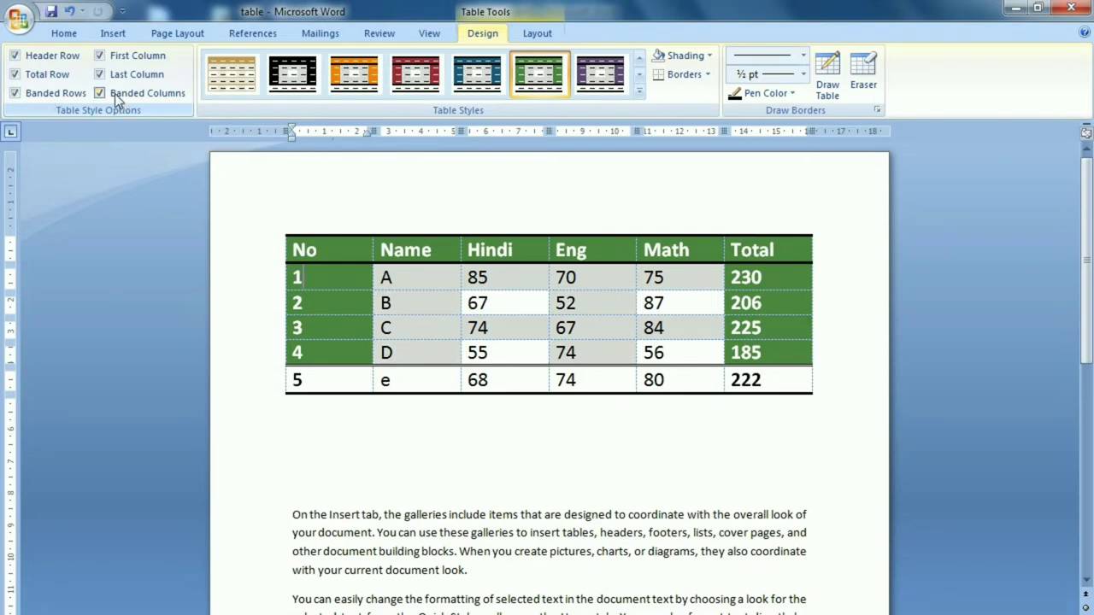
Uncheck Banded Columns, Last Column, First Column, Banded Rows, Total Row and Header Row.
click(120, 94)
click(118, 75)
click(112, 56)
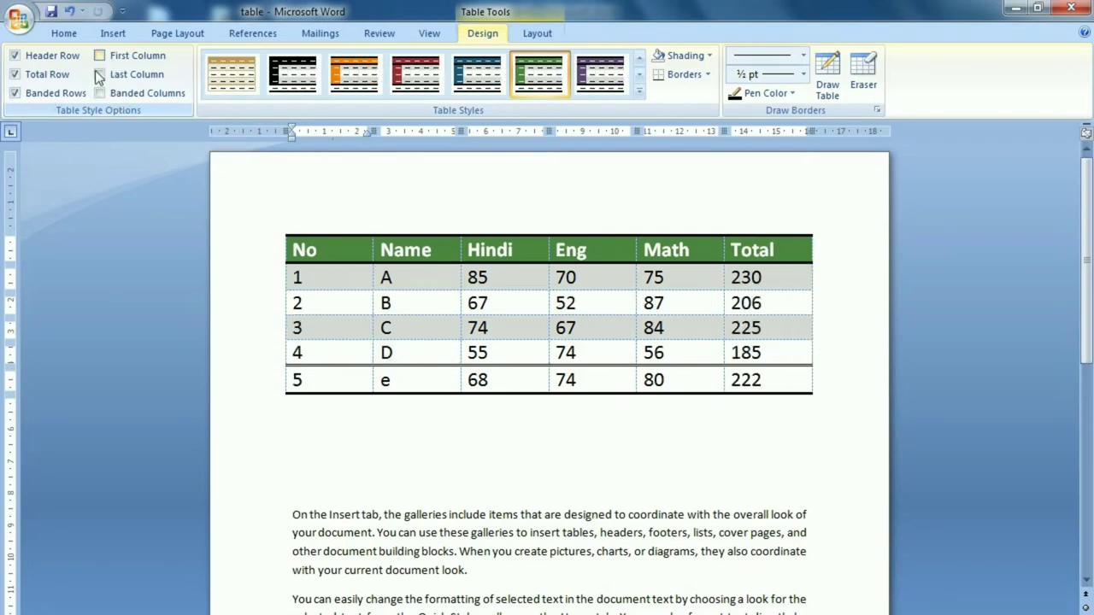
click(35, 93)
click(40, 74)
click(48, 57)
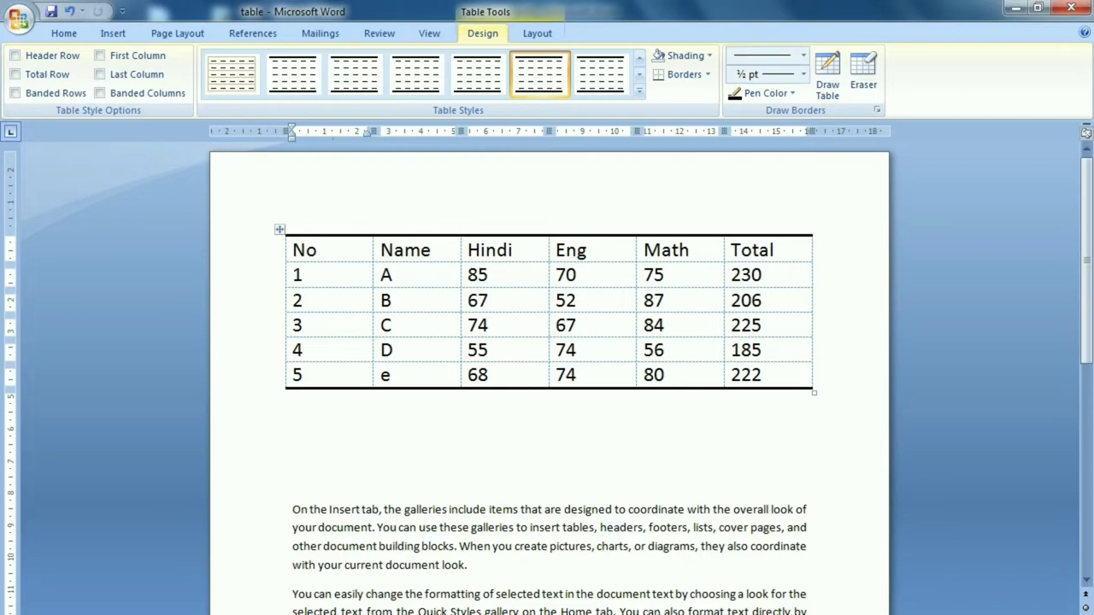
Apply the Table Grid style from Plain Tables to the marks table.
click(639, 91)
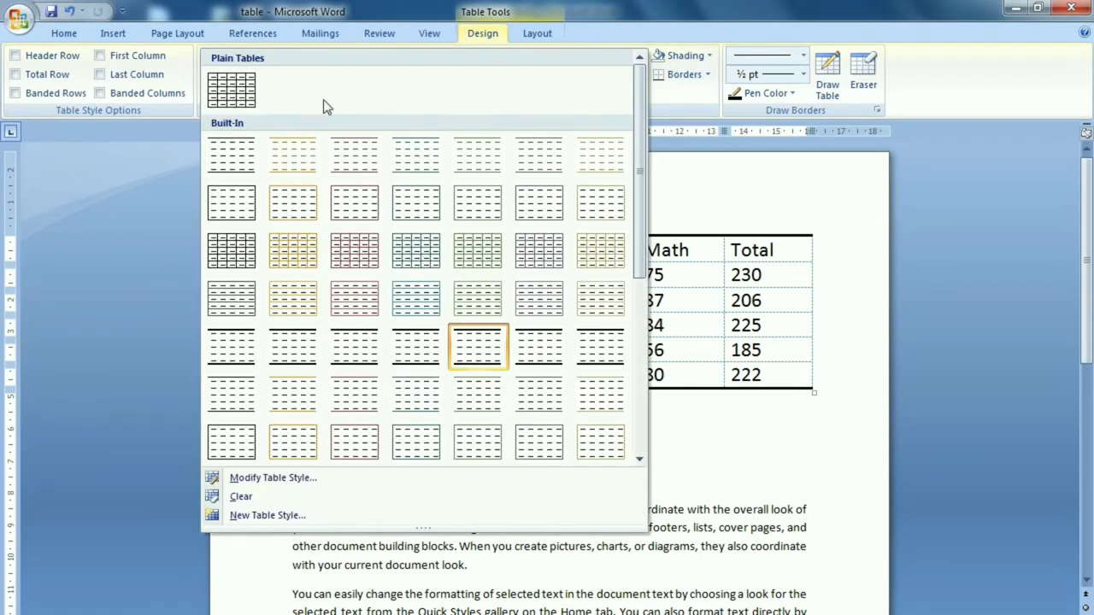
click(241, 87)
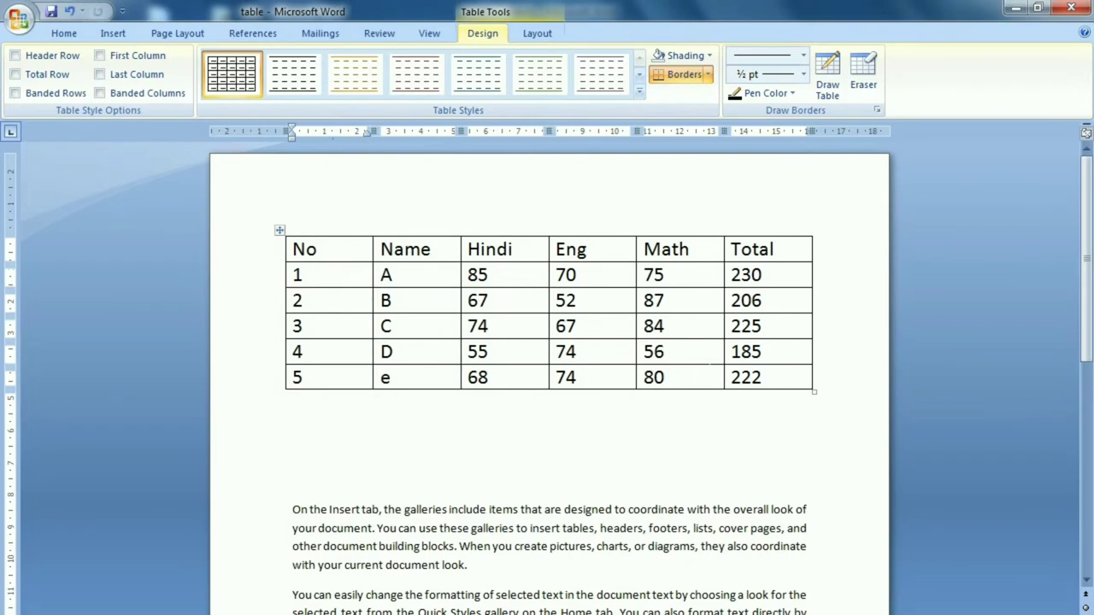
click(665, 351)
click(299, 274)
Shade the cell holding 1 yellow, the 230 cell blue and the Hindi 74 cell orange.
click(710, 56)
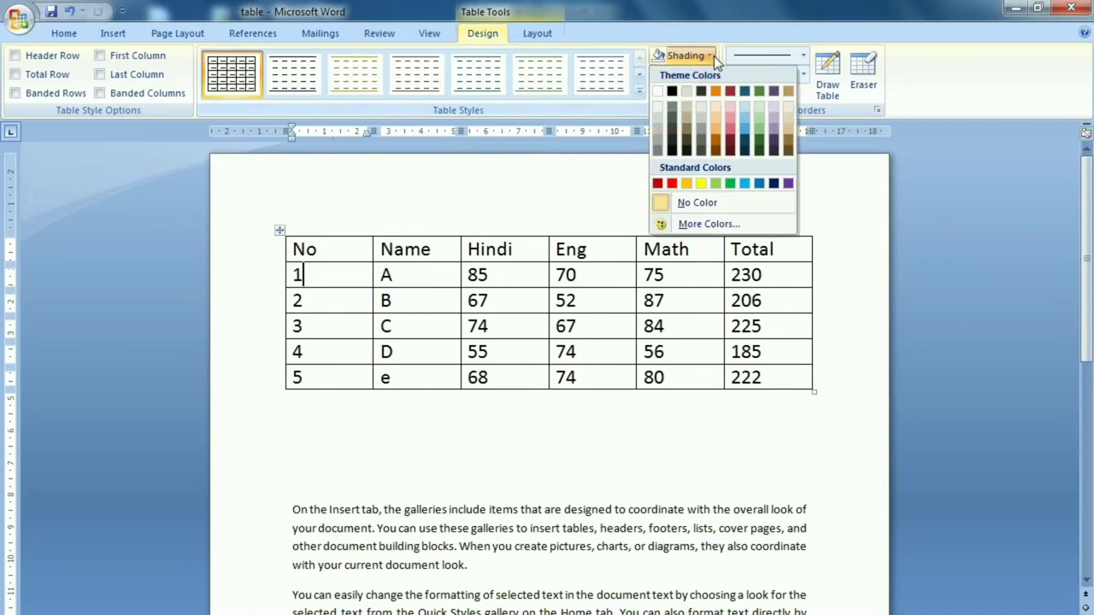
click(700, 184)
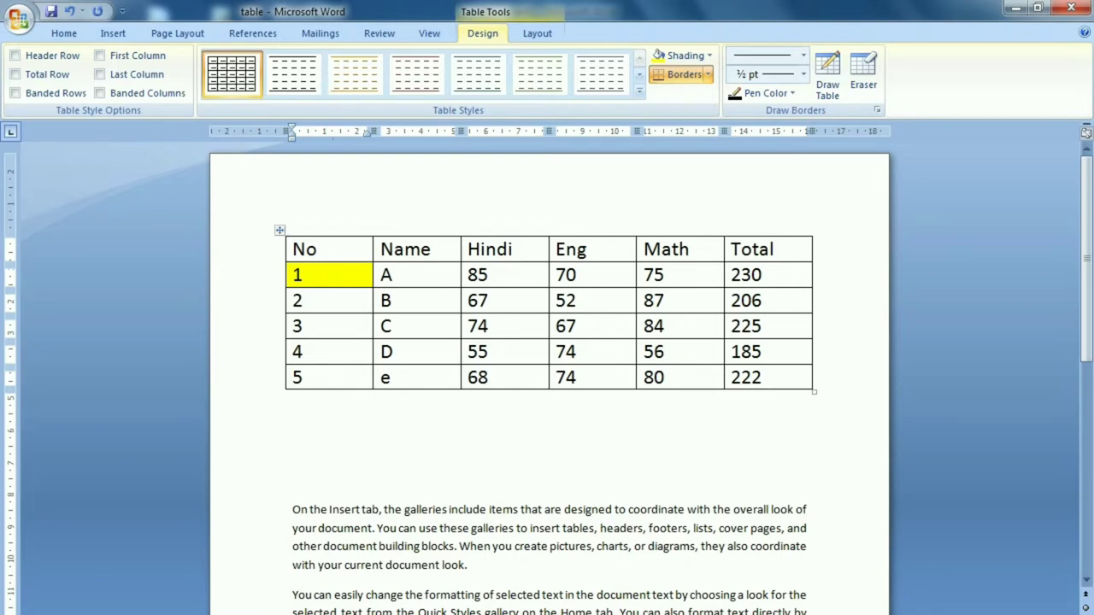
click(763, 274)
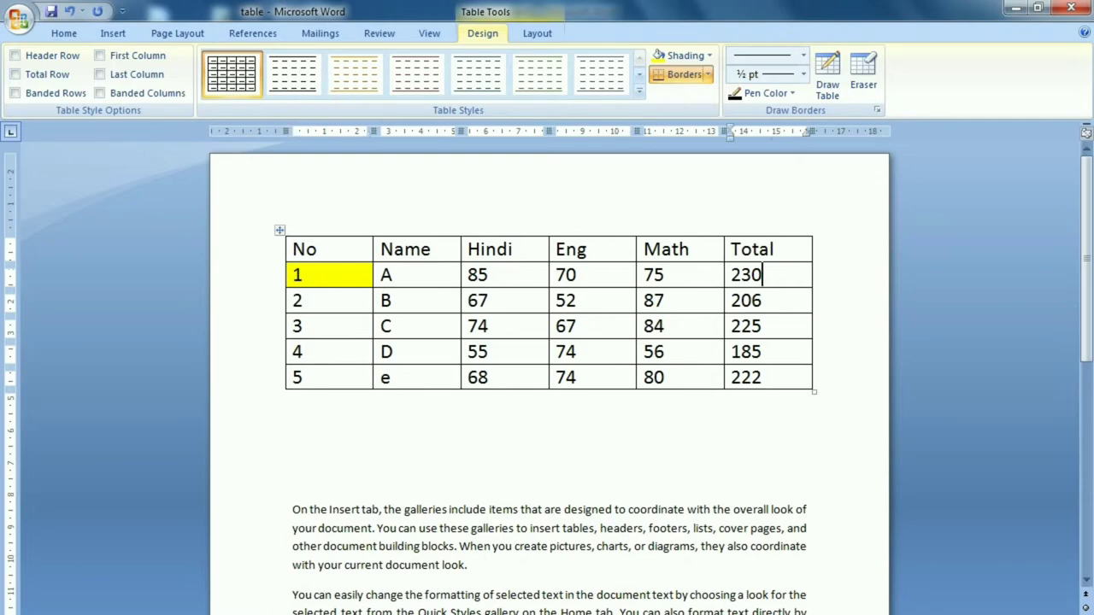
click(706, 57)
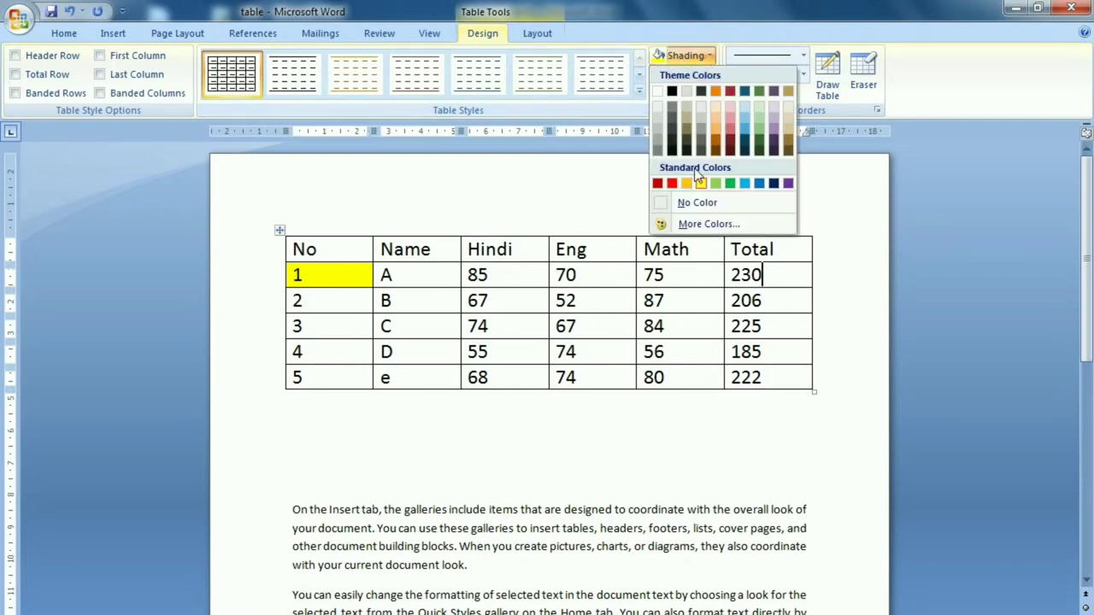
click(759, 183)
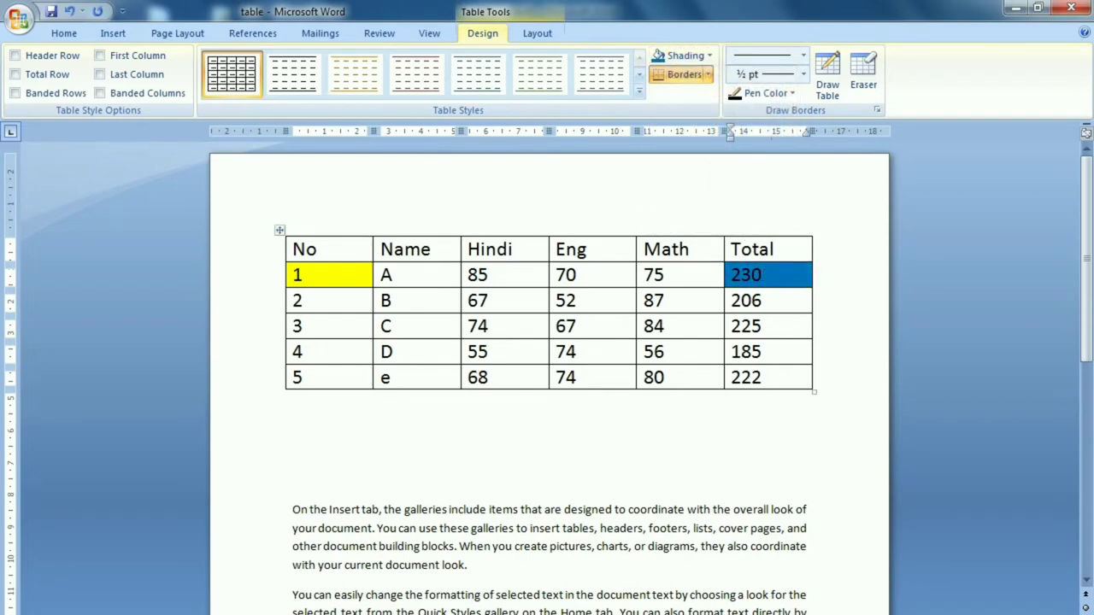
click(491, 325)
click(694, 59)
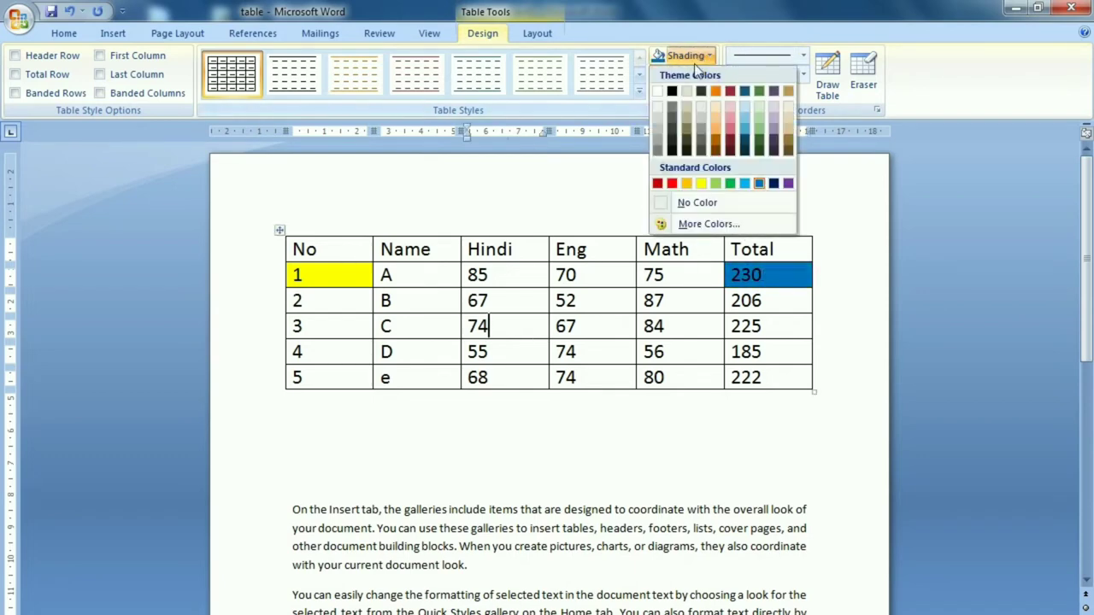
click(685, 183)
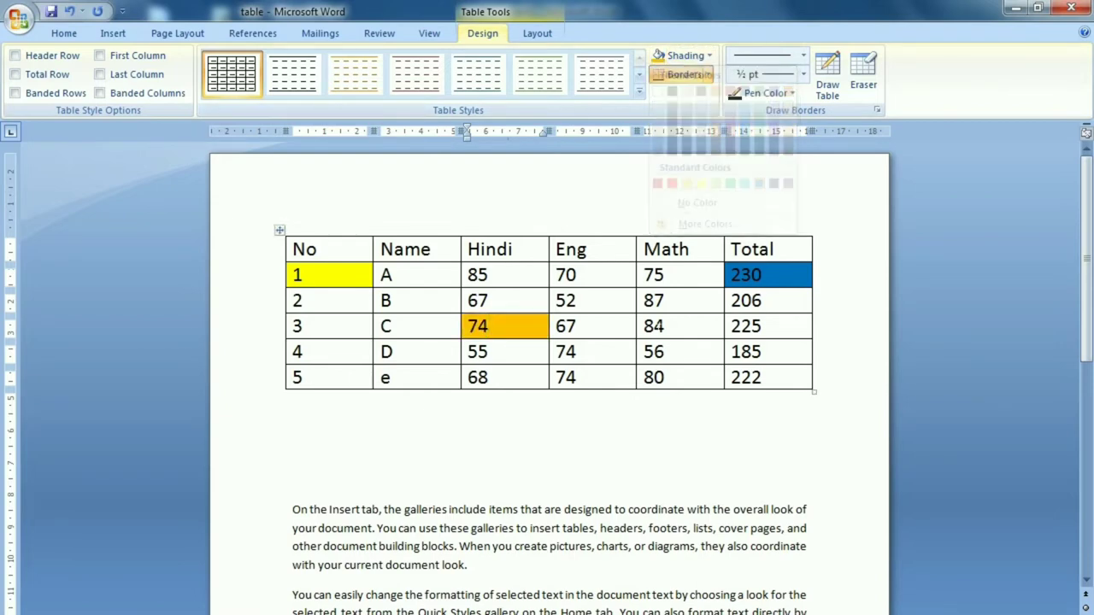
Set the first four data rows' shading to No Color.
drag(769, 351, 351, 275)
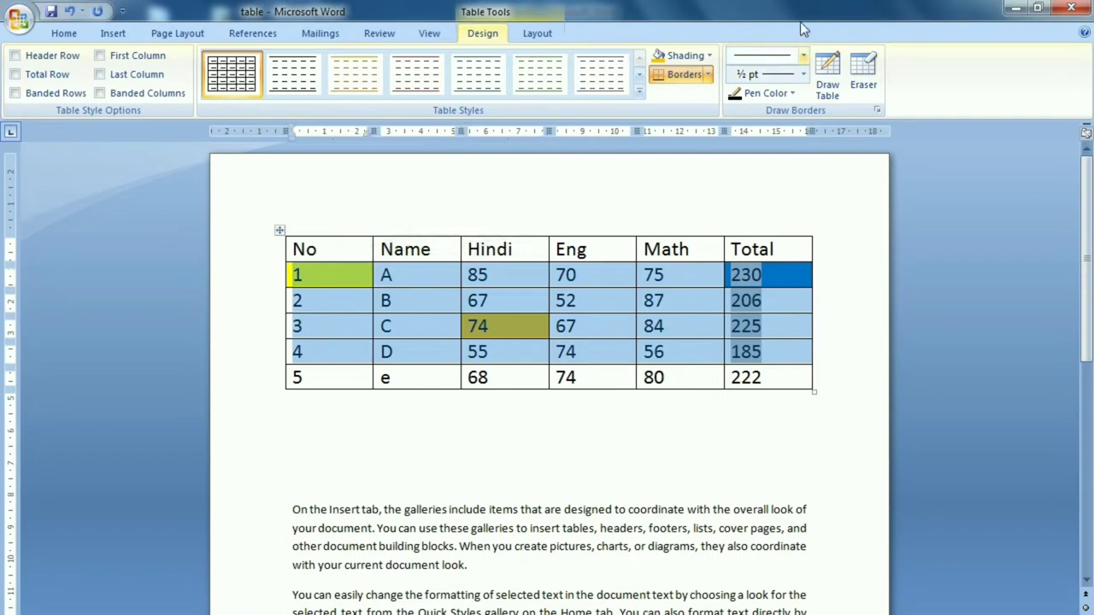
click(709, 57)
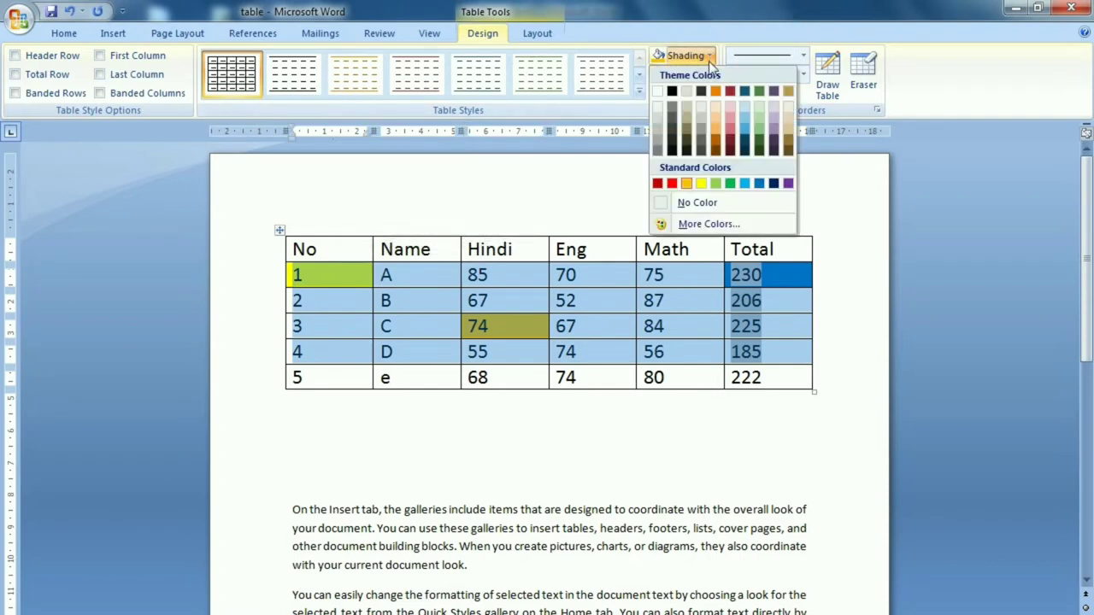
click(703, 204)
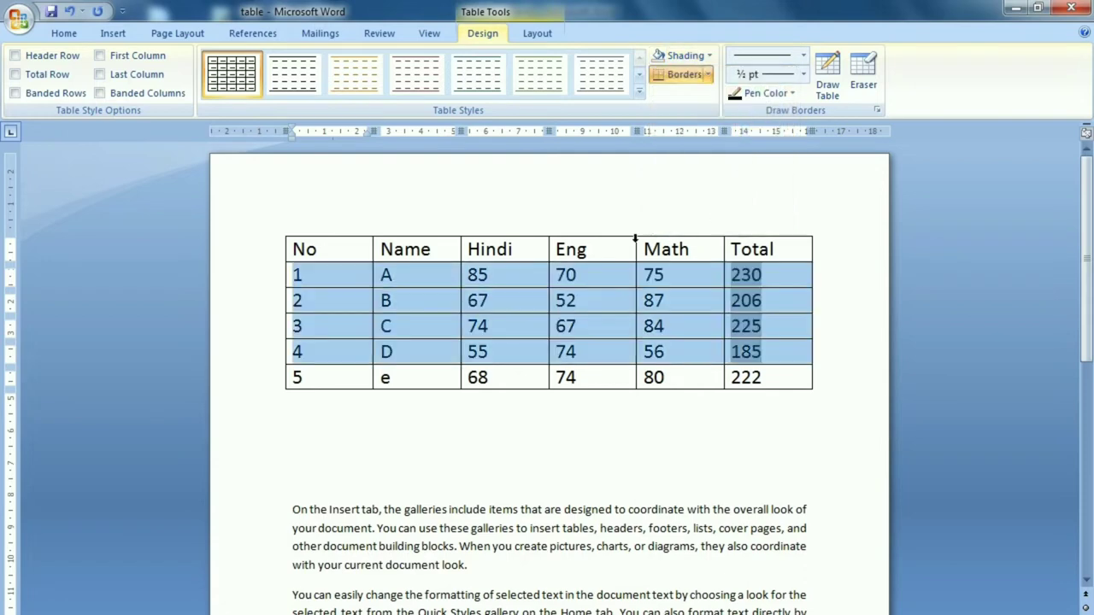
click(536, 323)
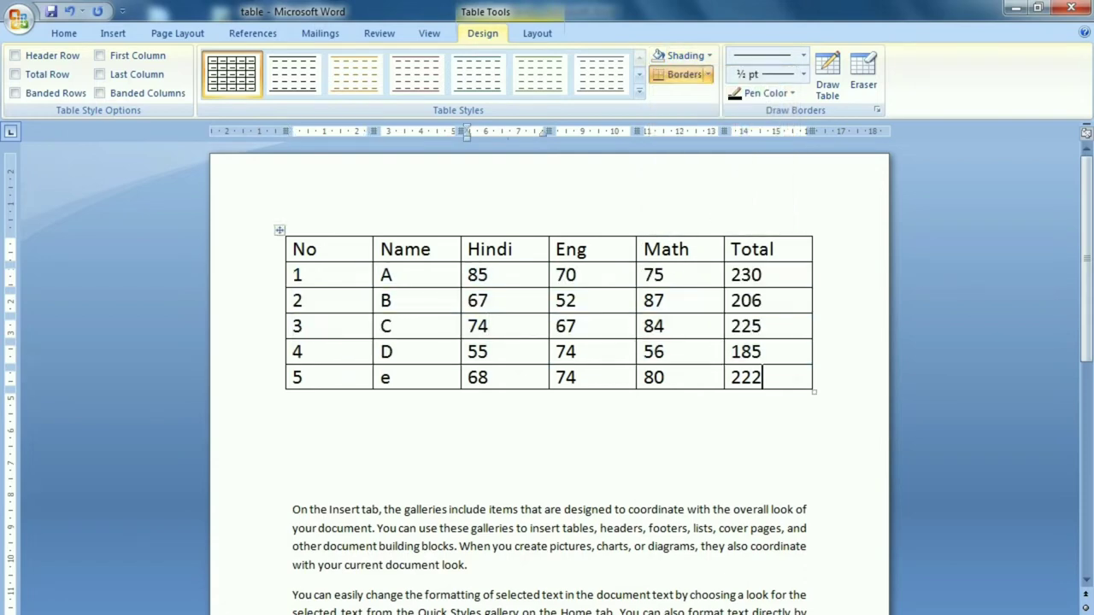
Shade the last row of marks yellow.
key(shift+Left)
key(shift+Left)
key(shift+Left)
key(shift+Left)
key(shift+Left)
key(shift+Left)
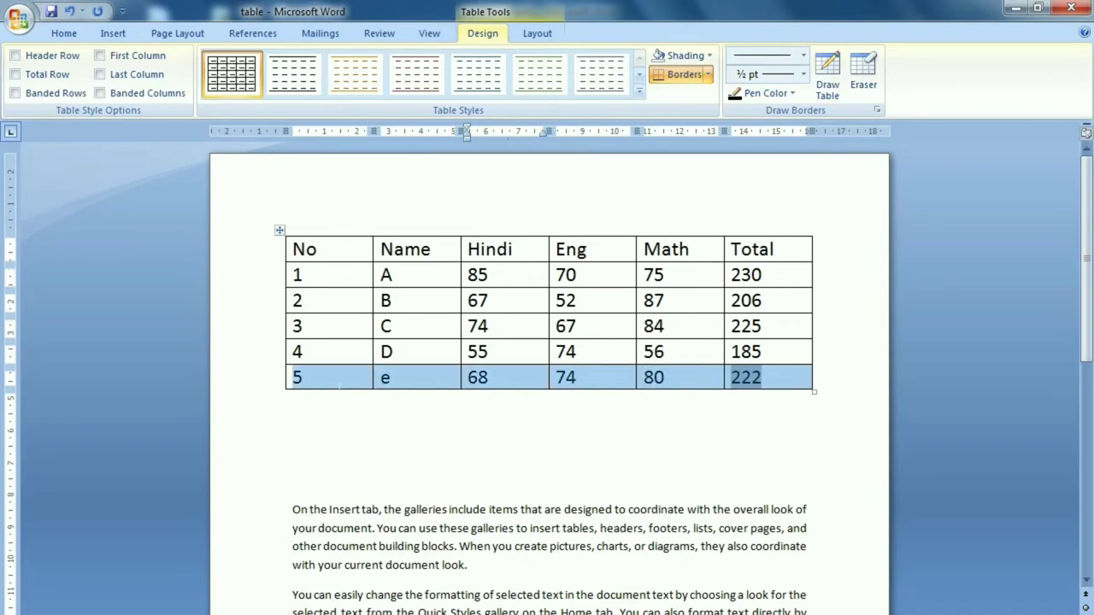
click(709, 56)
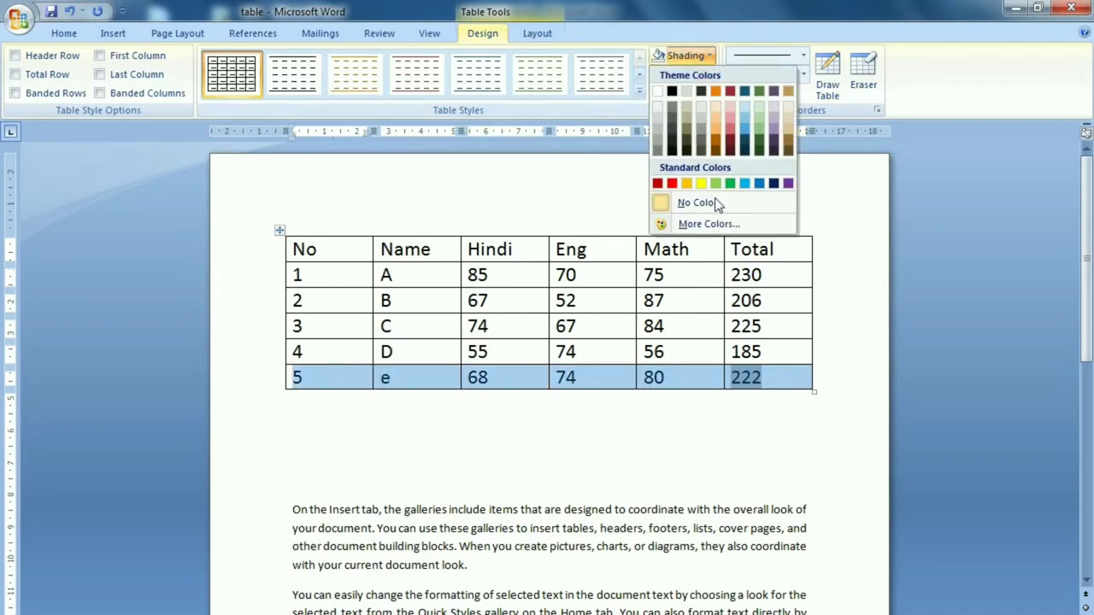
click(700, 182)
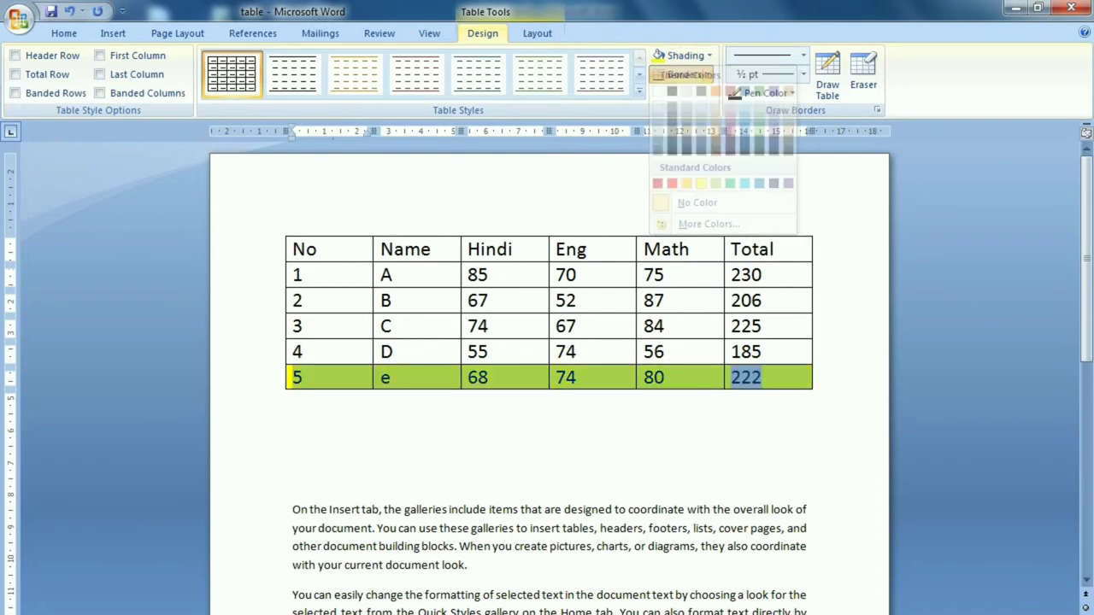
click(665, 326)
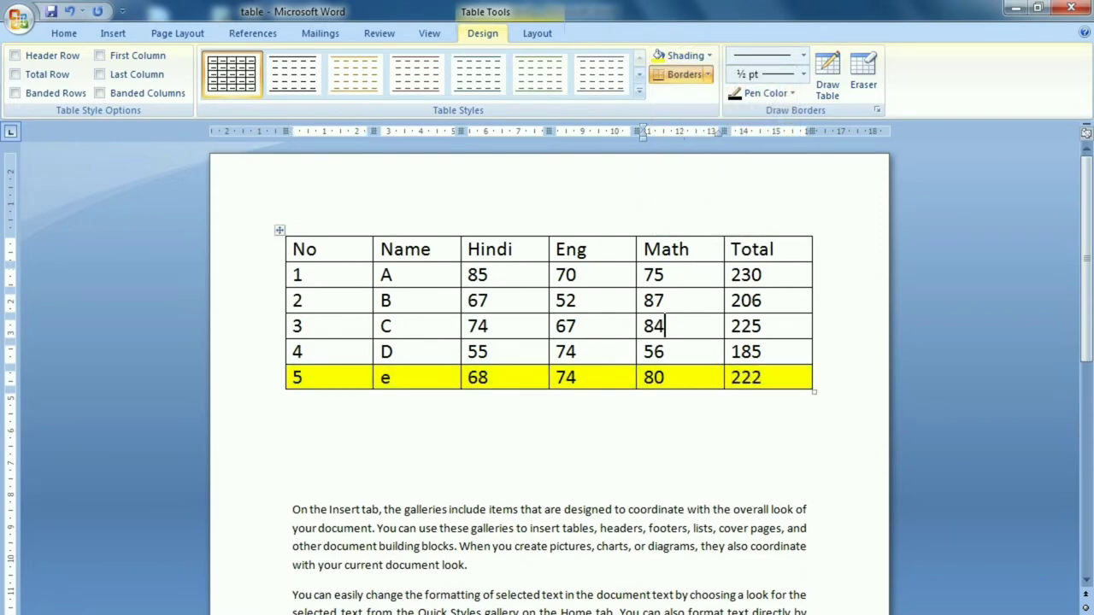
Reset the last row's shading to No Color.
drag(762, 377, 291, 380)
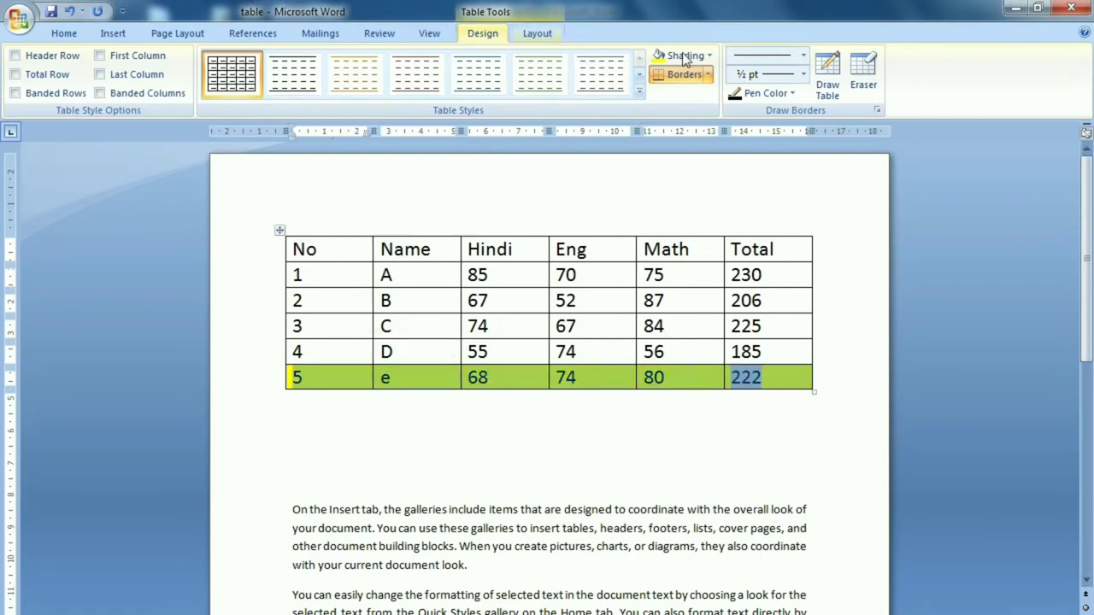
click(708, 58)
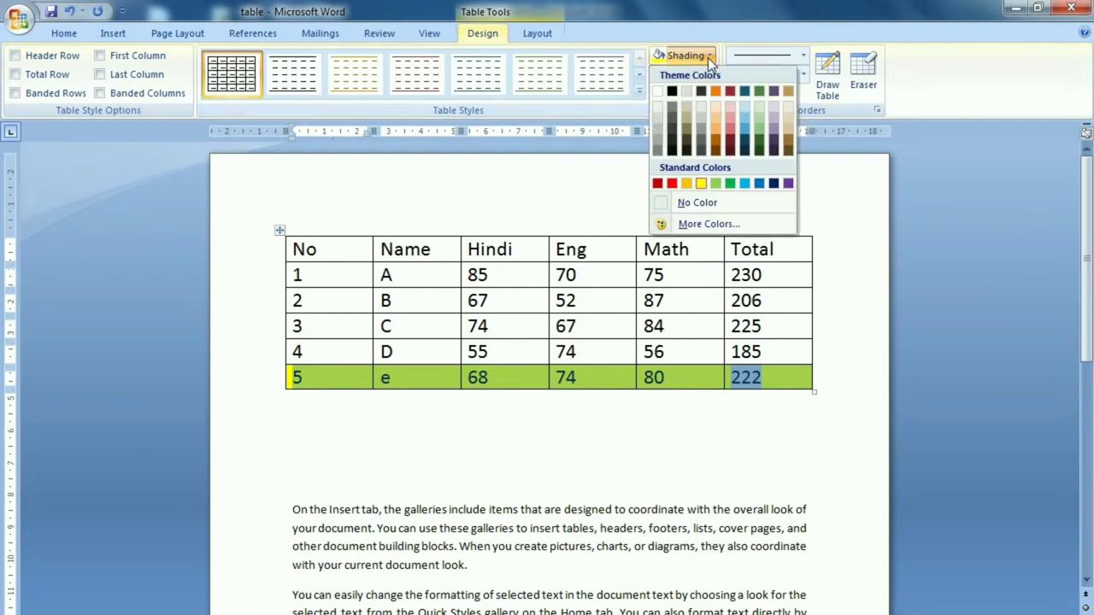
click(698, 203)
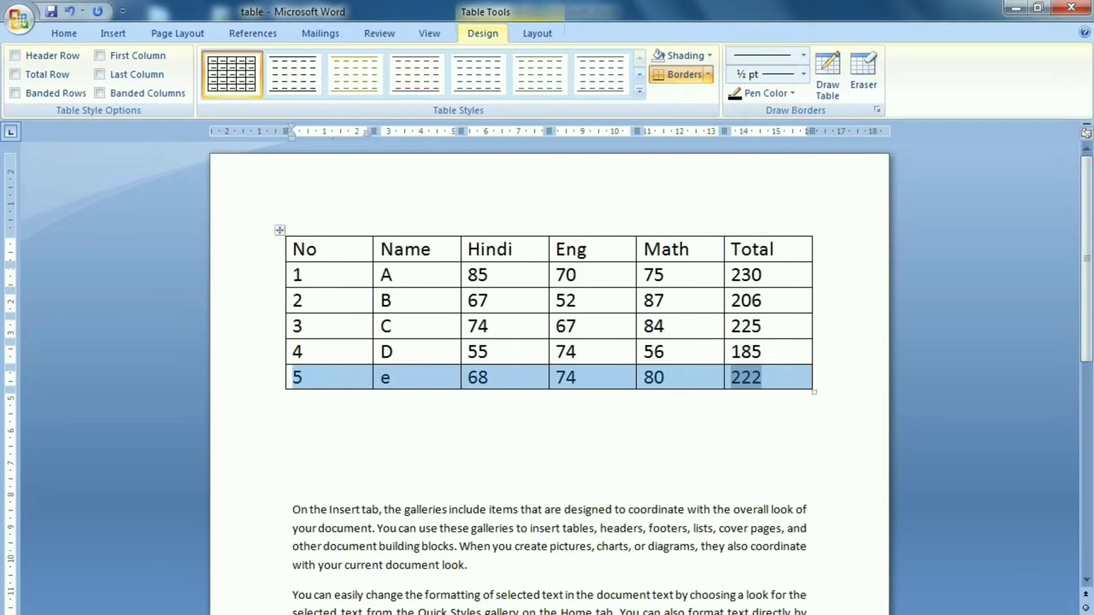
click(578, 326)
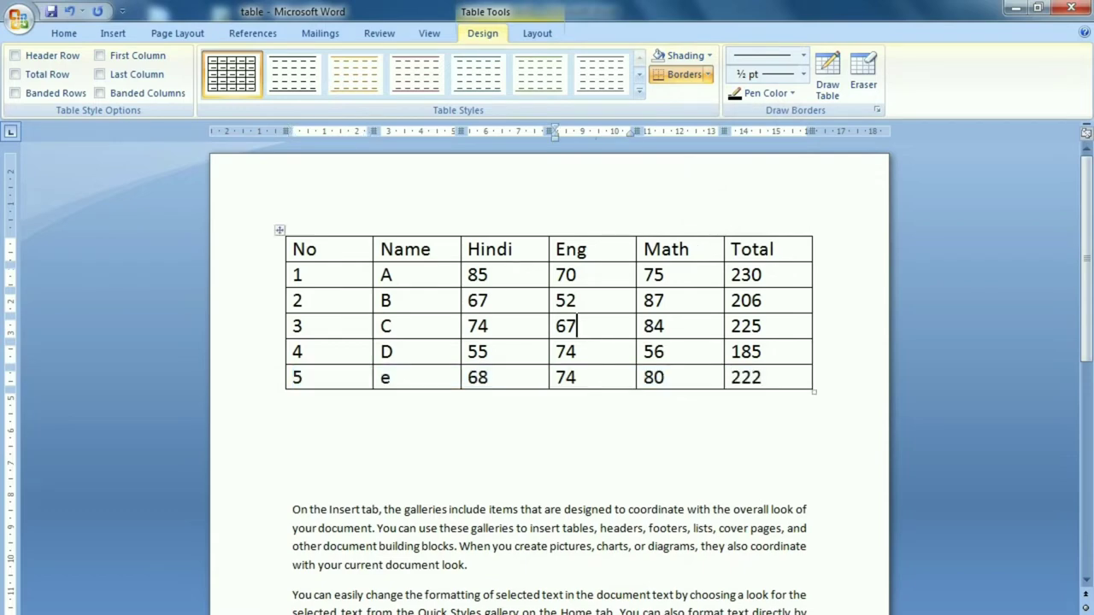
click(283, 234)
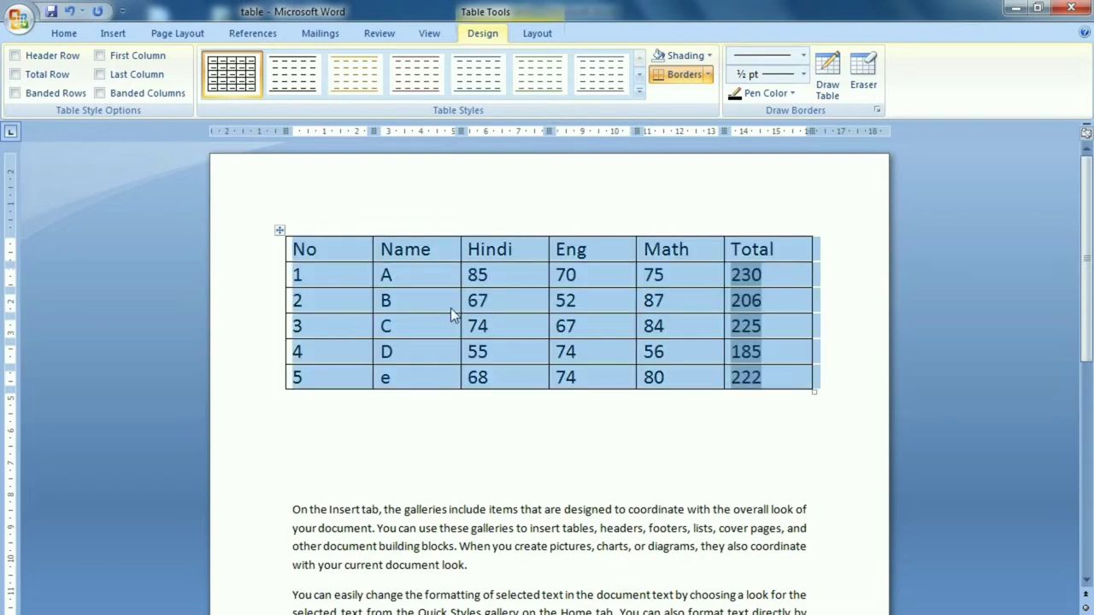
click(709, 75)
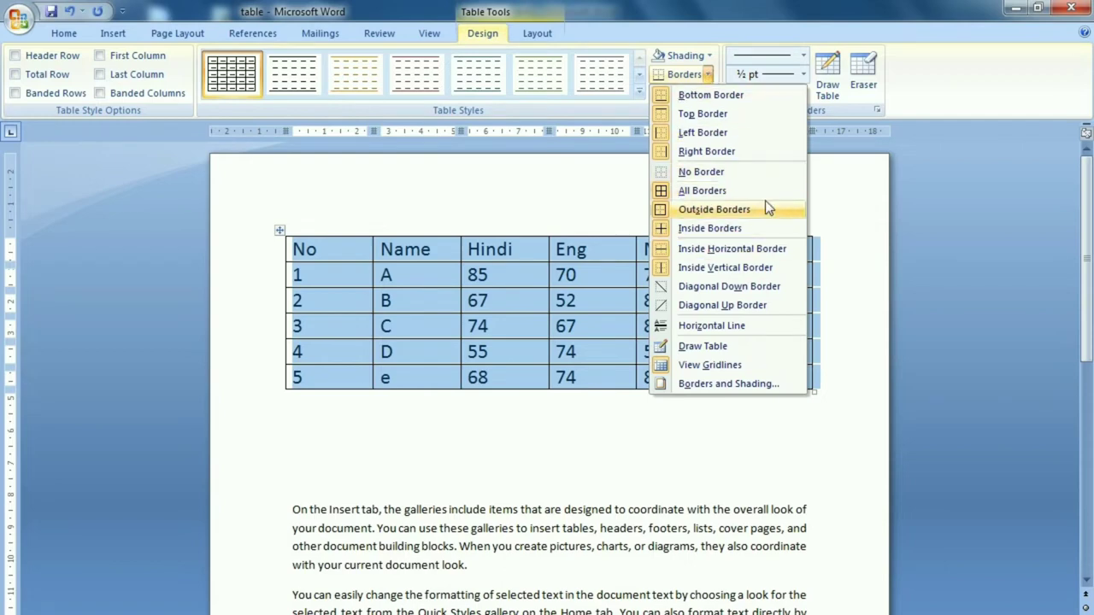
click(702, 175)
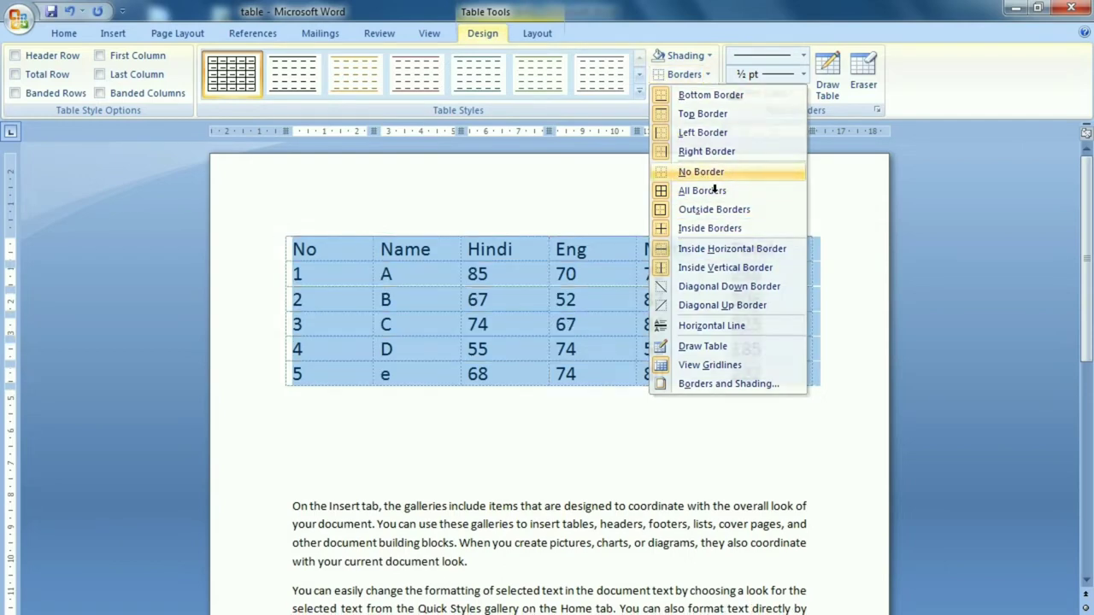
click(788, 376)
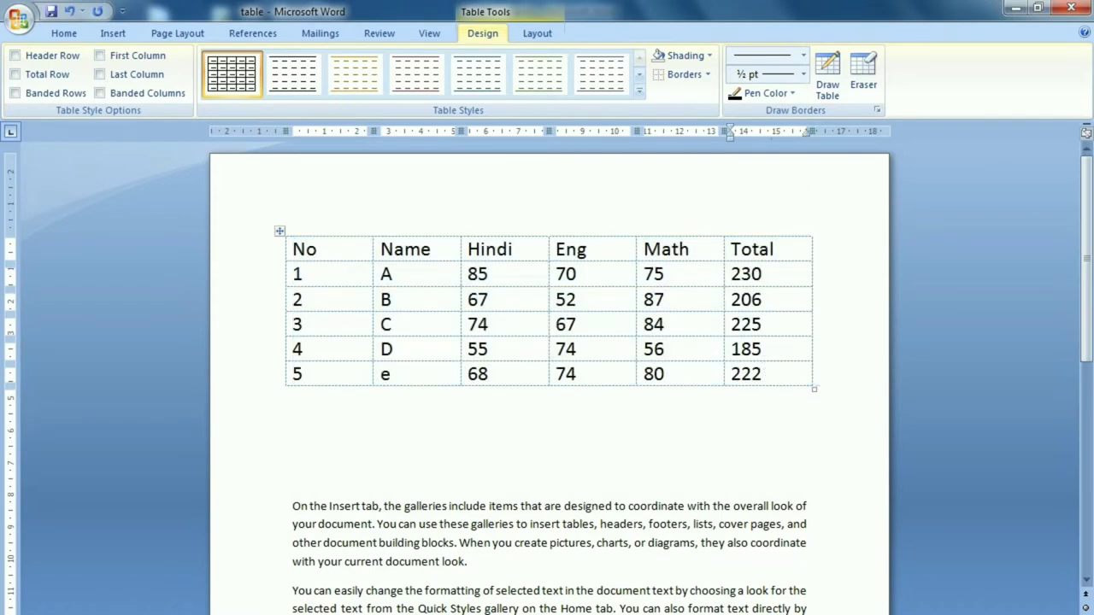
click(280, 231)
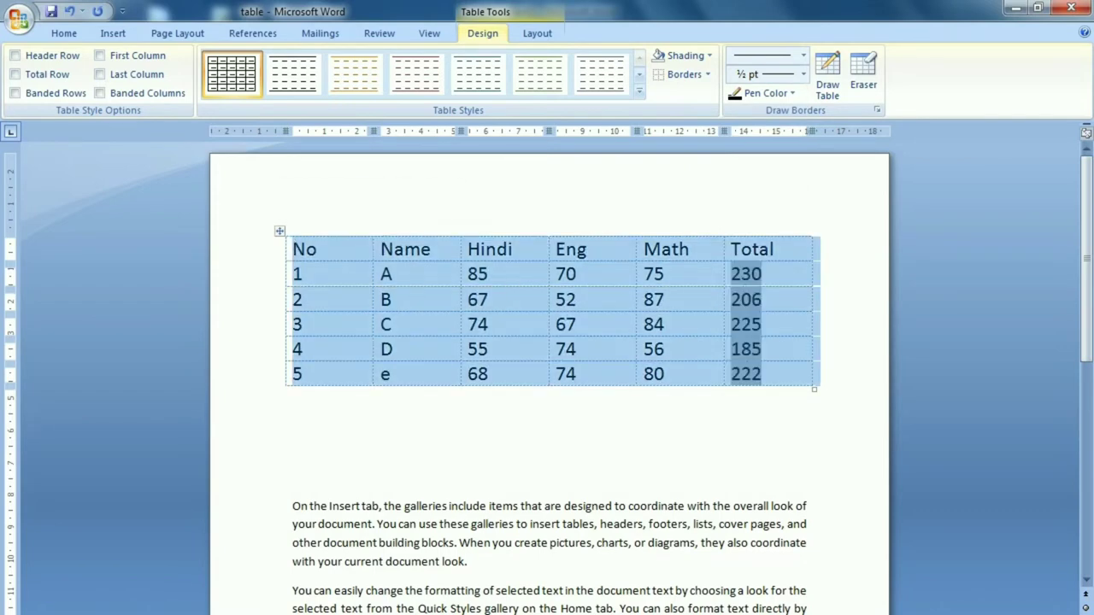
click(707, 75)
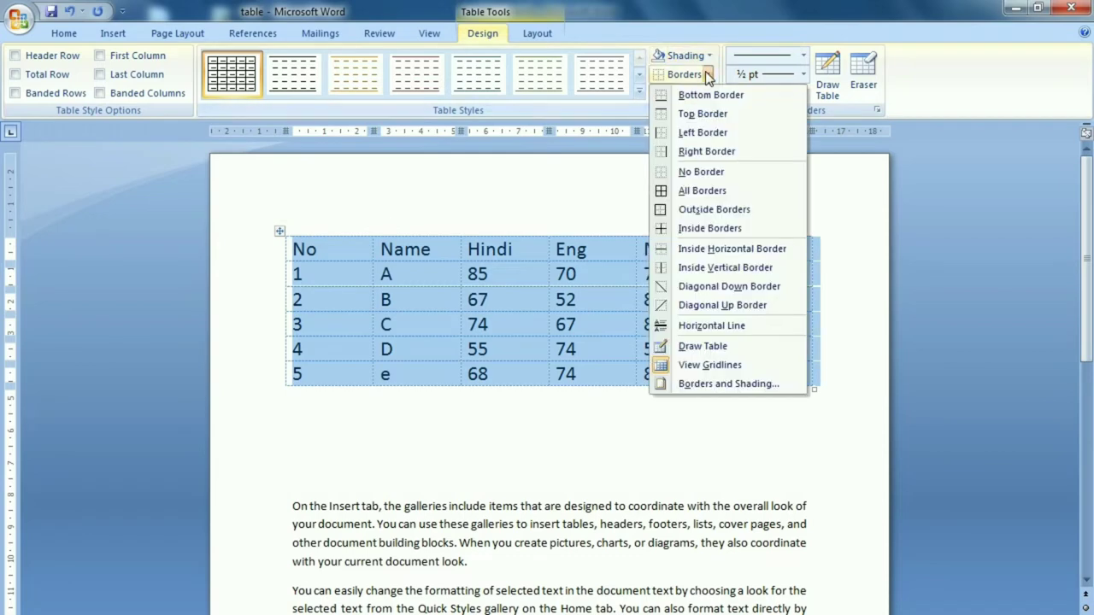
click(700, 195)
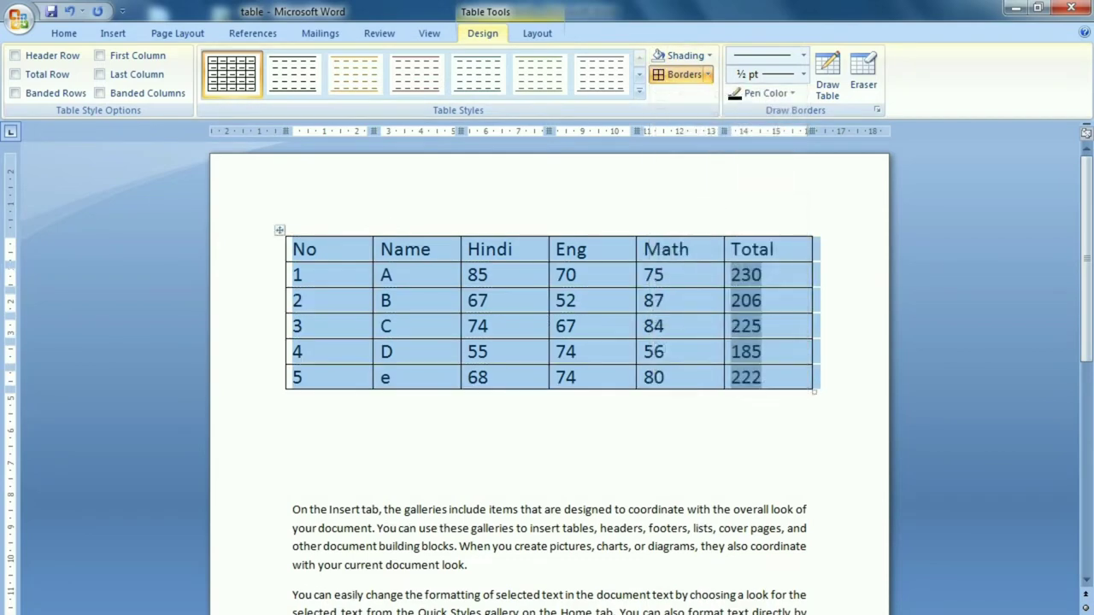
click(787, 389)
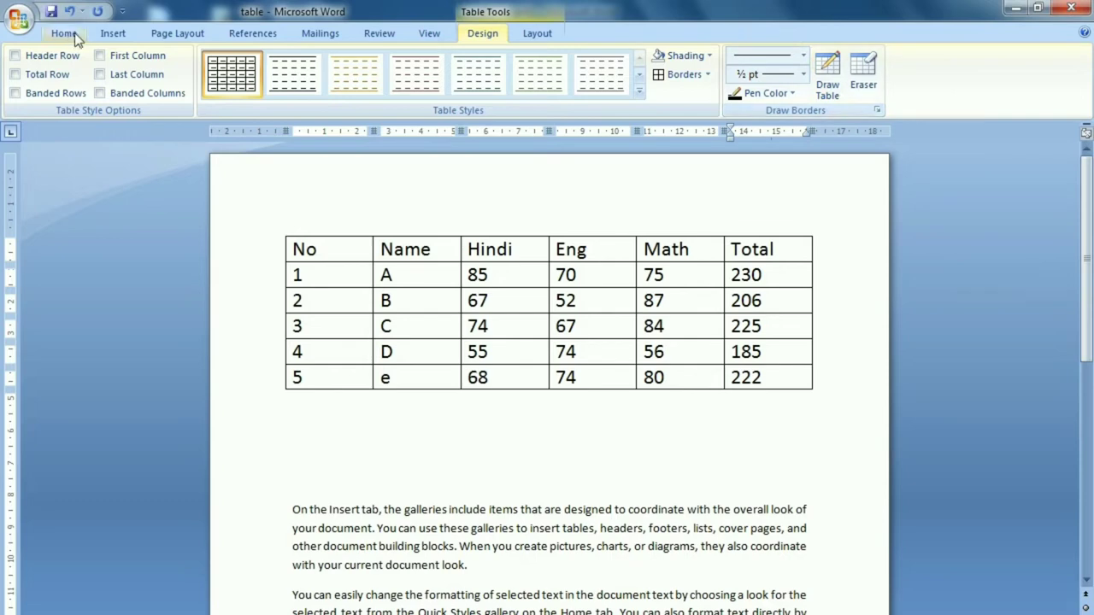
click(110, 32)
click(145, 93)
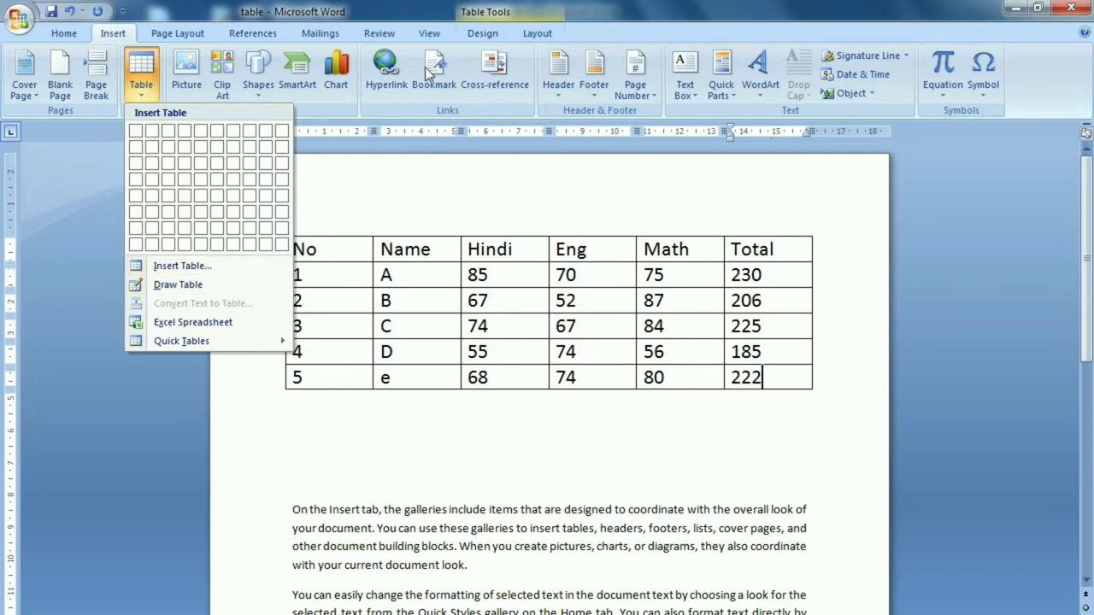
click(483, 34)
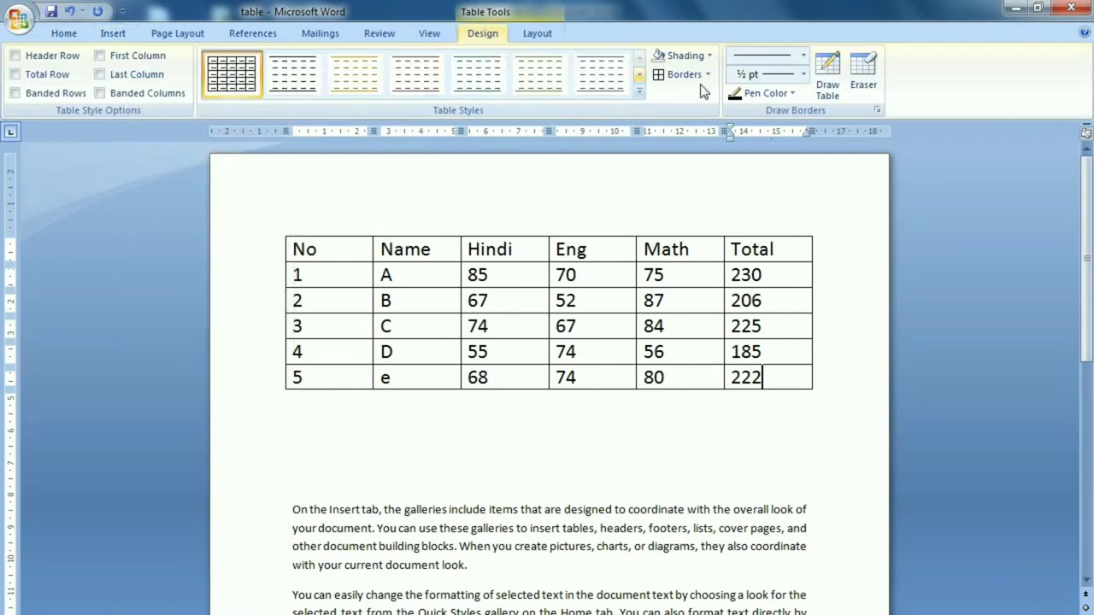
Draw a single-cell rectangular table below the marks table with Draw Table.
click(828, 87)
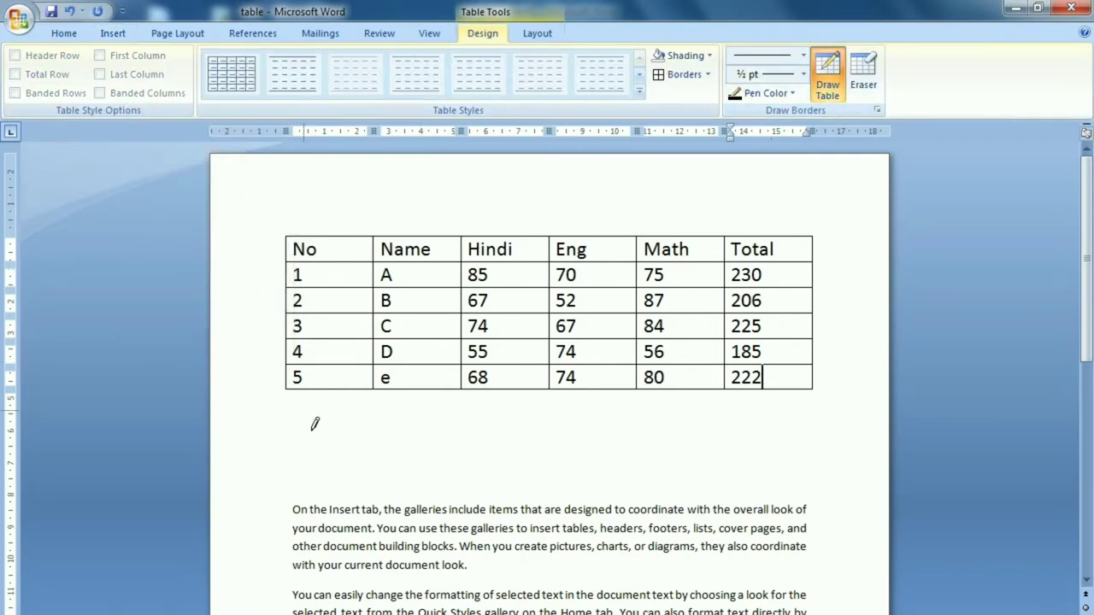
drag(289, 408, 506, 505)
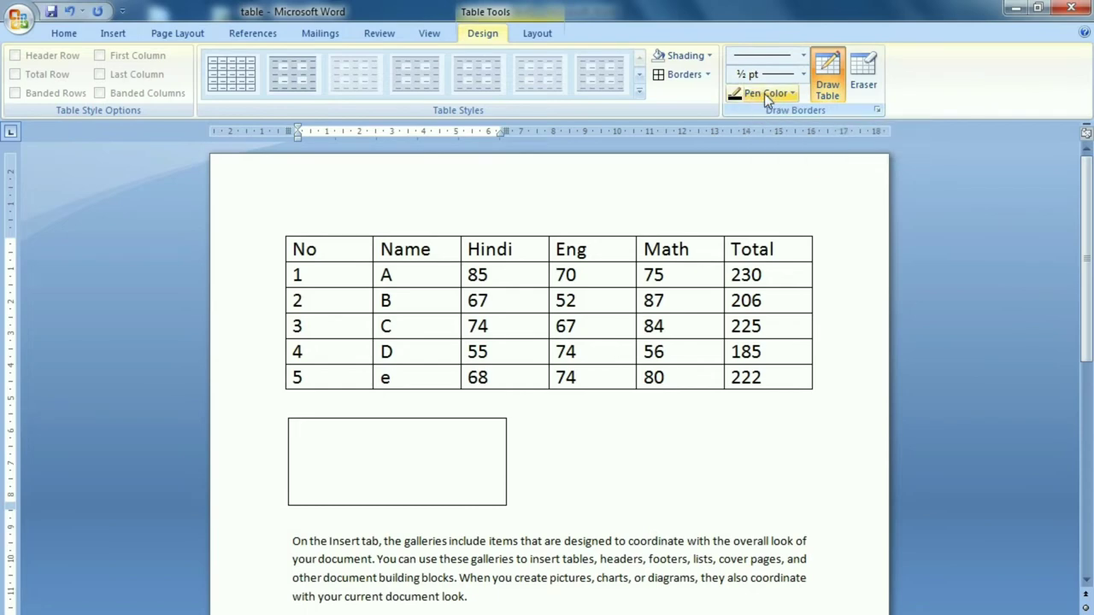
click(805, 57)
mouse_move(812, 117)
mouse_down()
mouse_move(810, 252)
mouse_move(816, 169)
mouse_up()
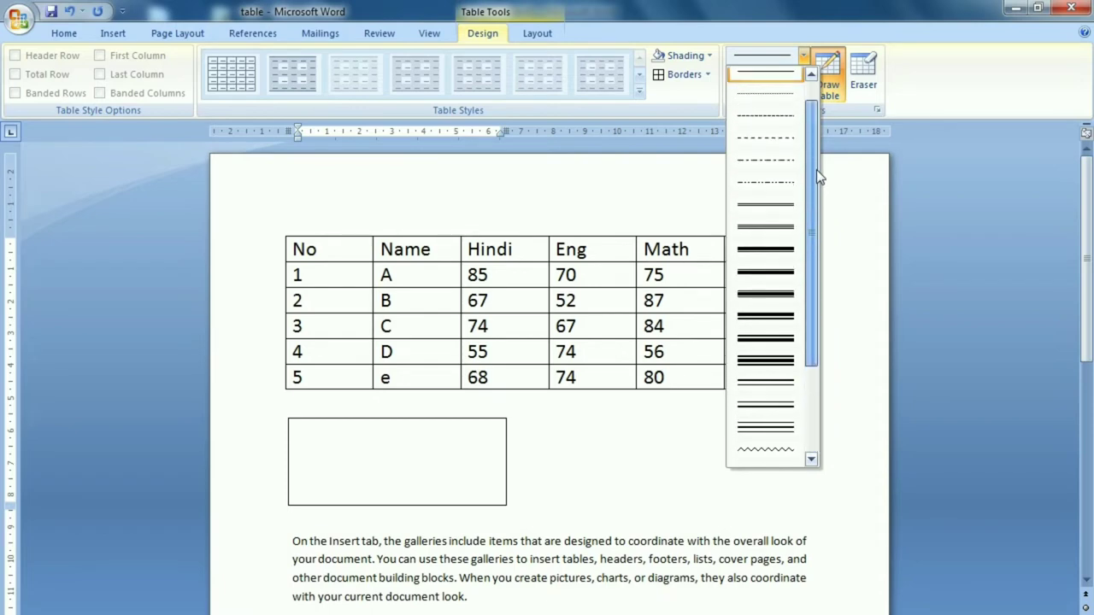
Draw a red horizontal divider across the new box.
click(758, 208)
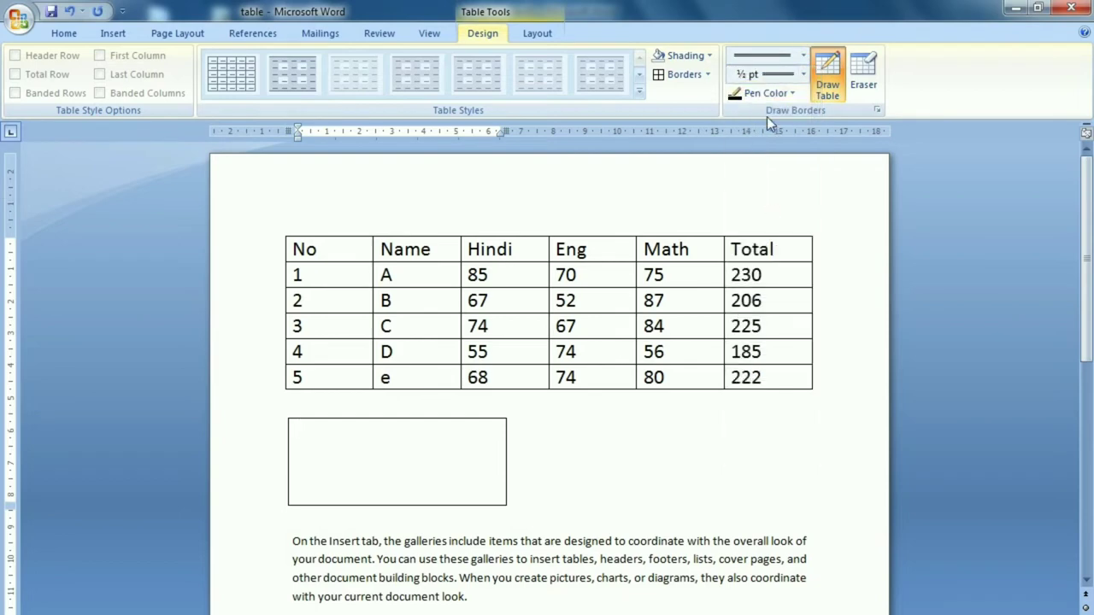
click(793, 92)
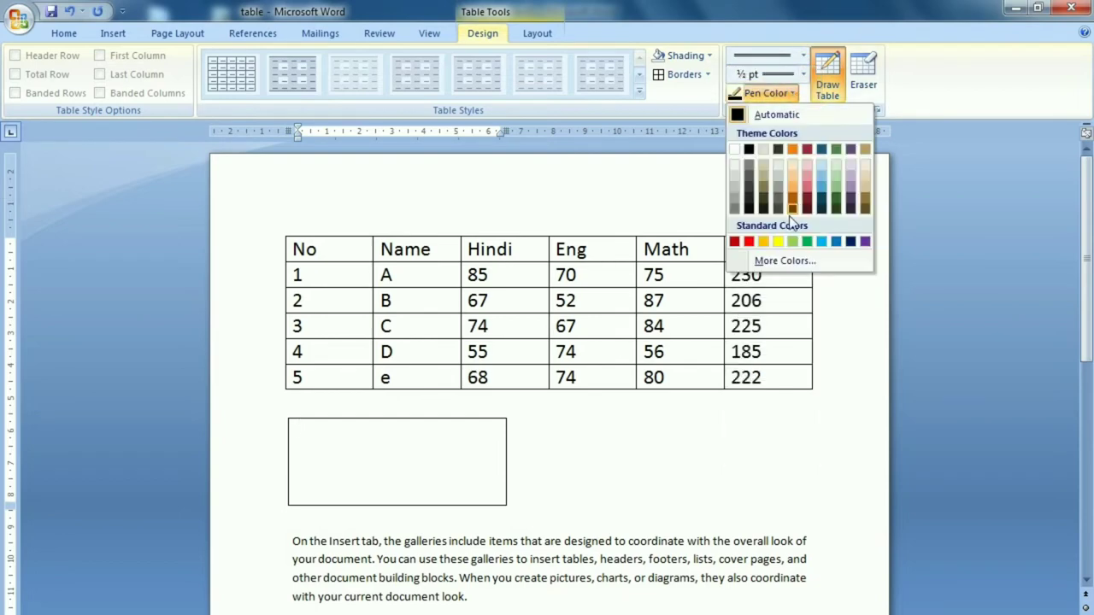
click(748, 241)
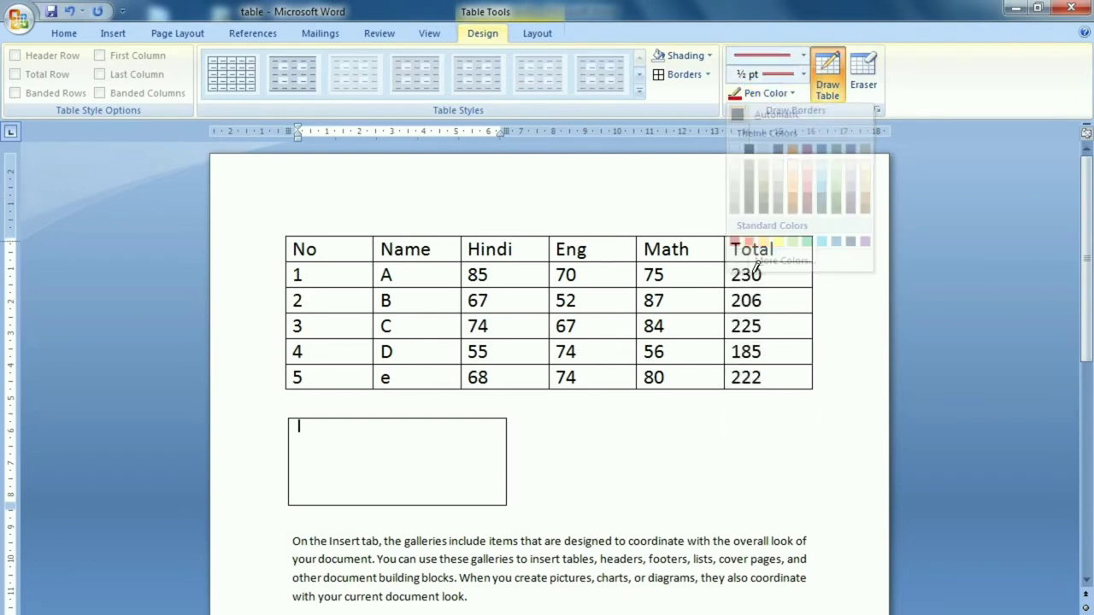
drag(337, 462, 477, 468)
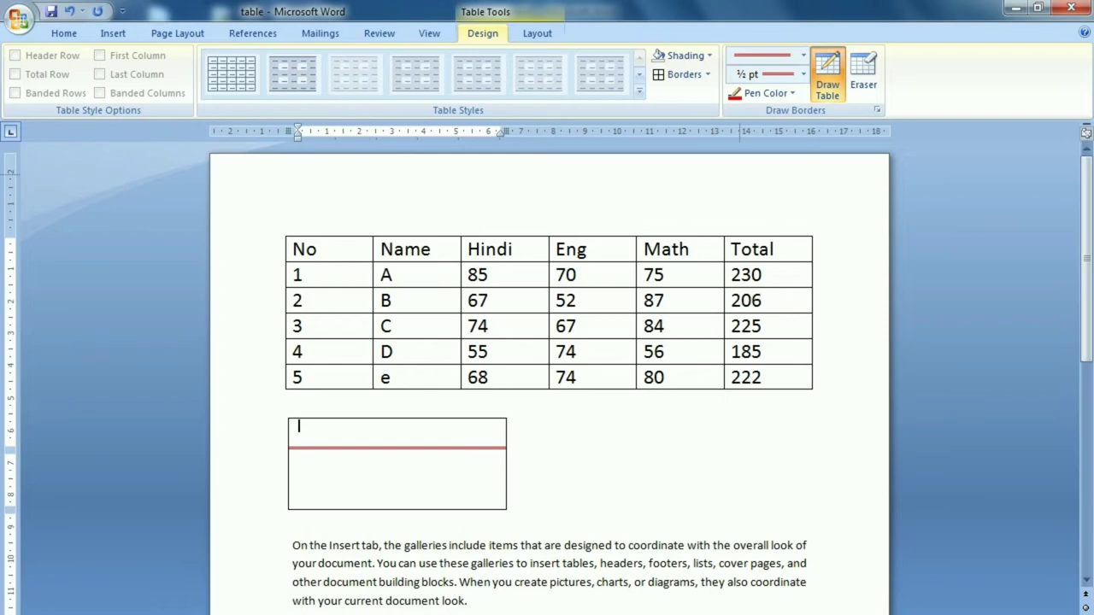
Draw a thick 3 pt black horizontal border across the lower part of the box.
click(804, 55)
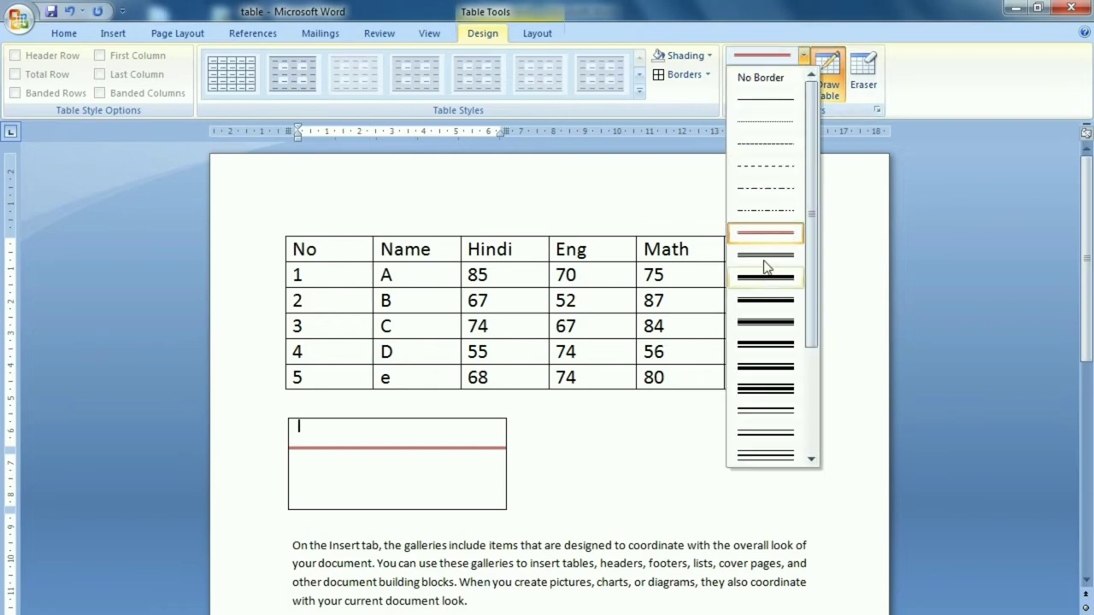
click(774, 276)
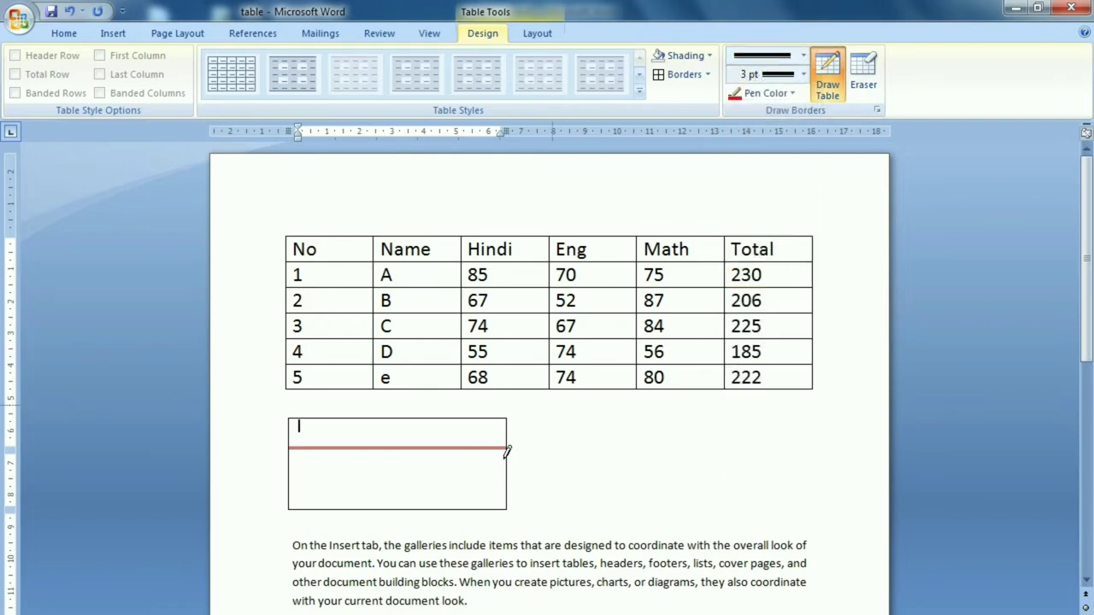
drag(394, 502, 465, 507)
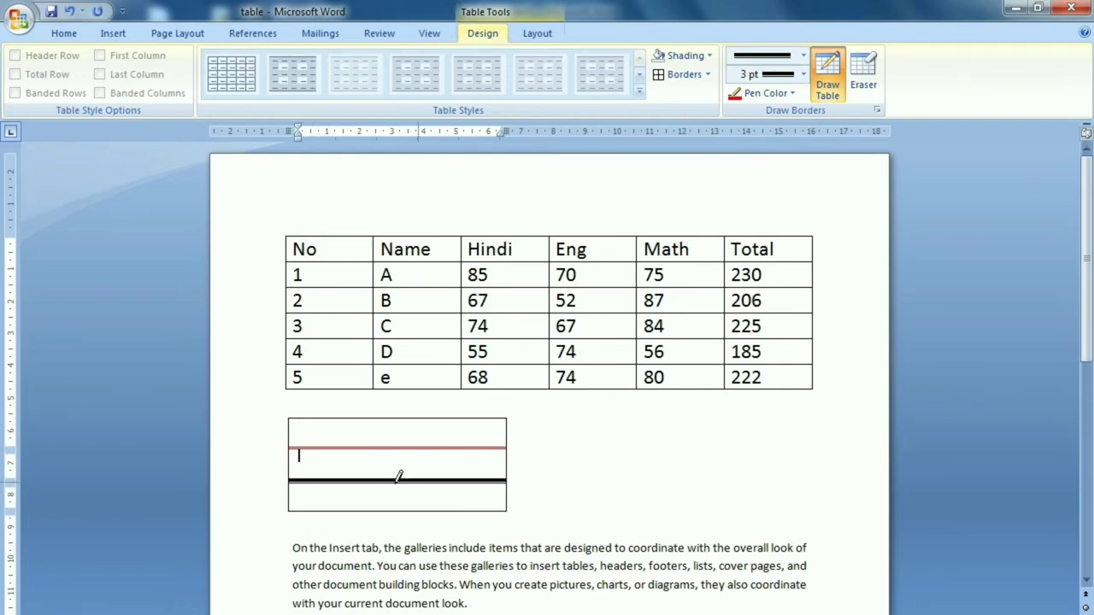
click(803, 55)
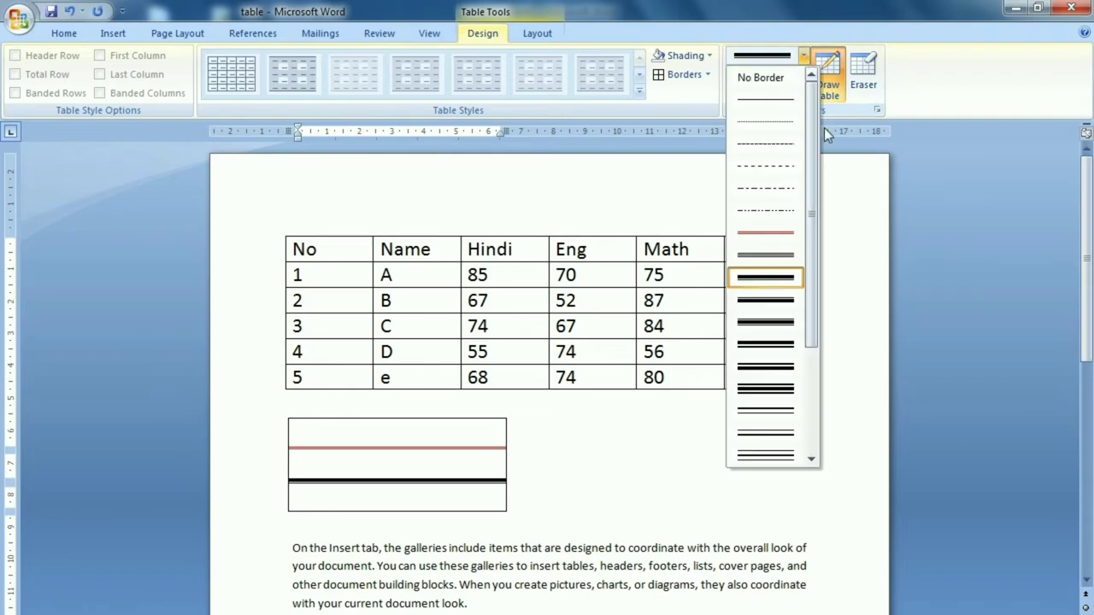
With an Automatic ½ pt single pen, draw one horizontal and two vertical borders.
click(779, 103)
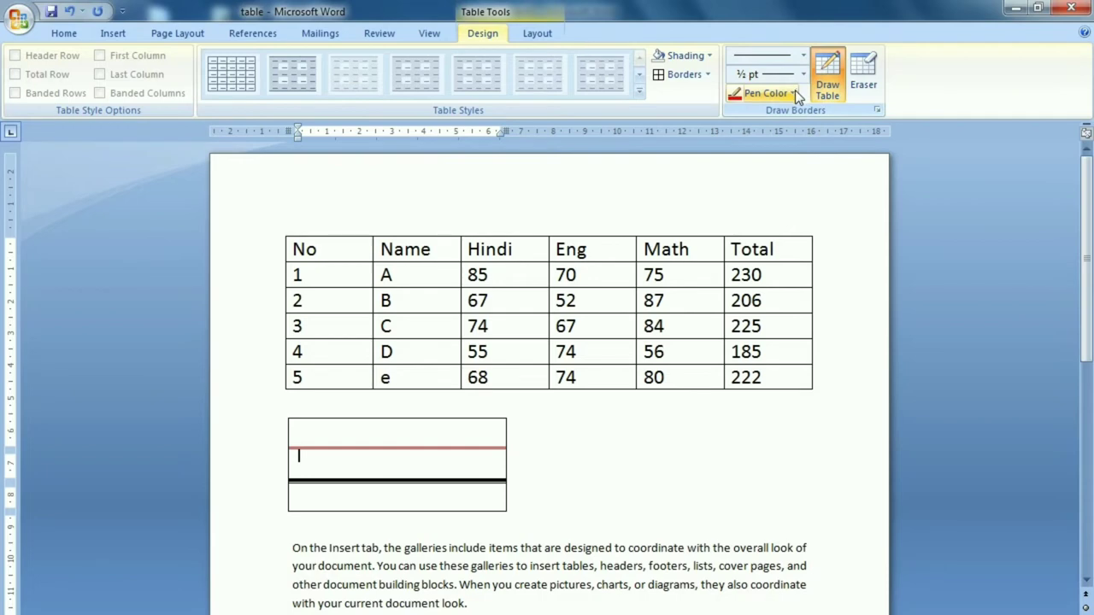
click(793, 93)
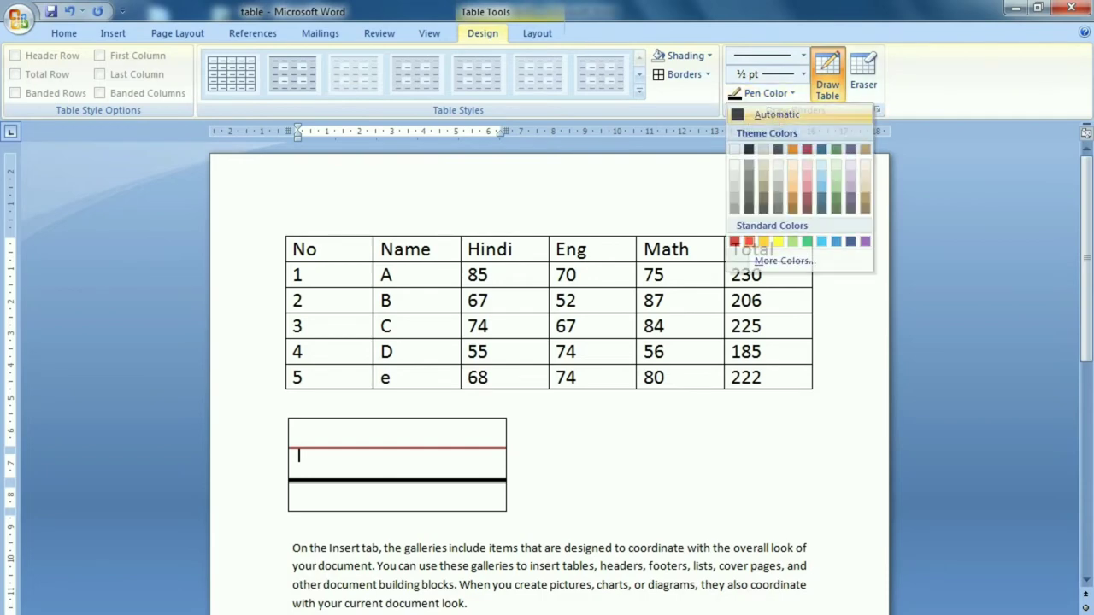
click(778, 207)
drag(317, 445, 484, 460)
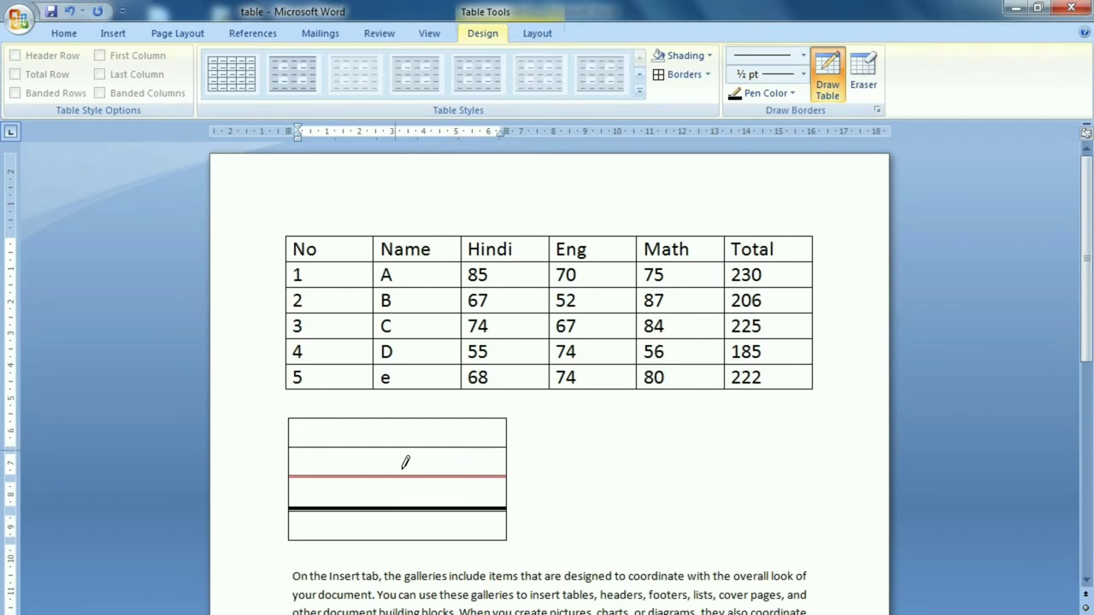
drag(373, 442, 378, 538)
drag(465, 432, 463, 546)
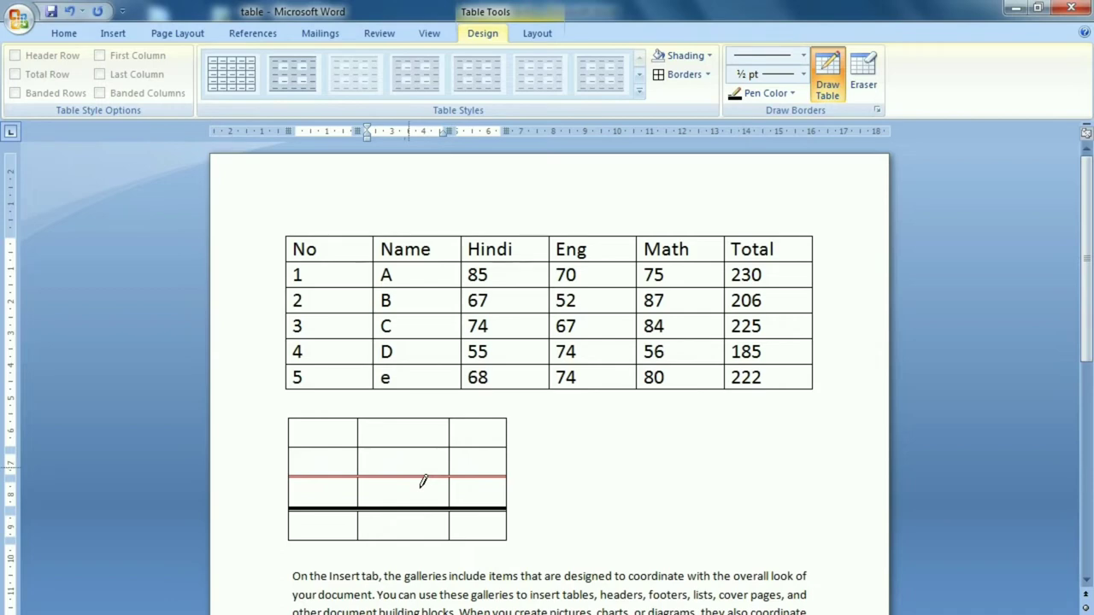
key(Escape)
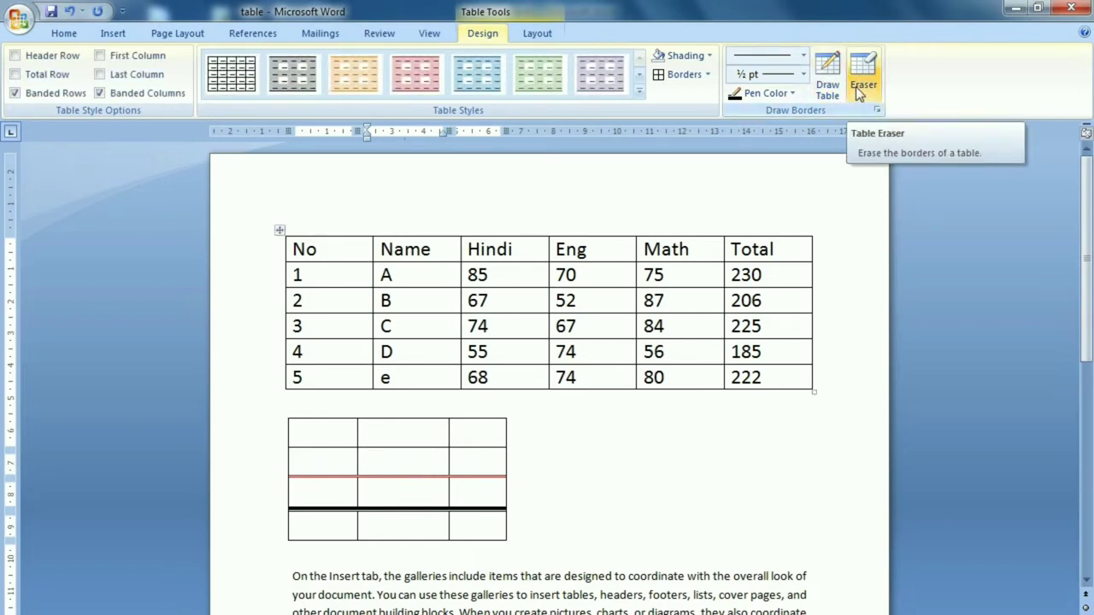
Erase the red border, the thick border segments and an inner middle-column border.
click(854, 75)
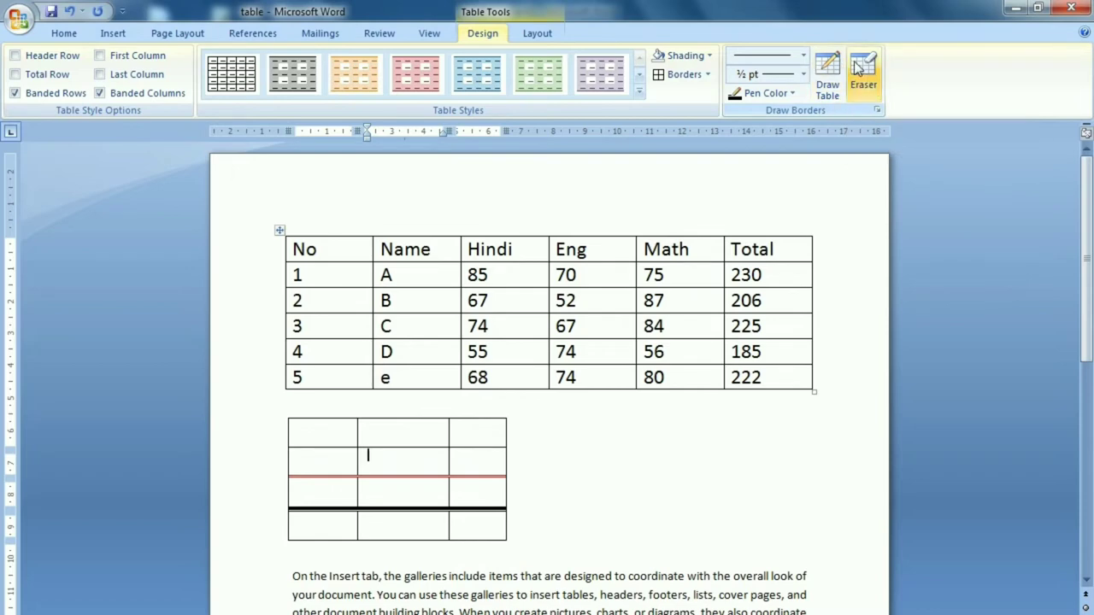
click(859, 70)
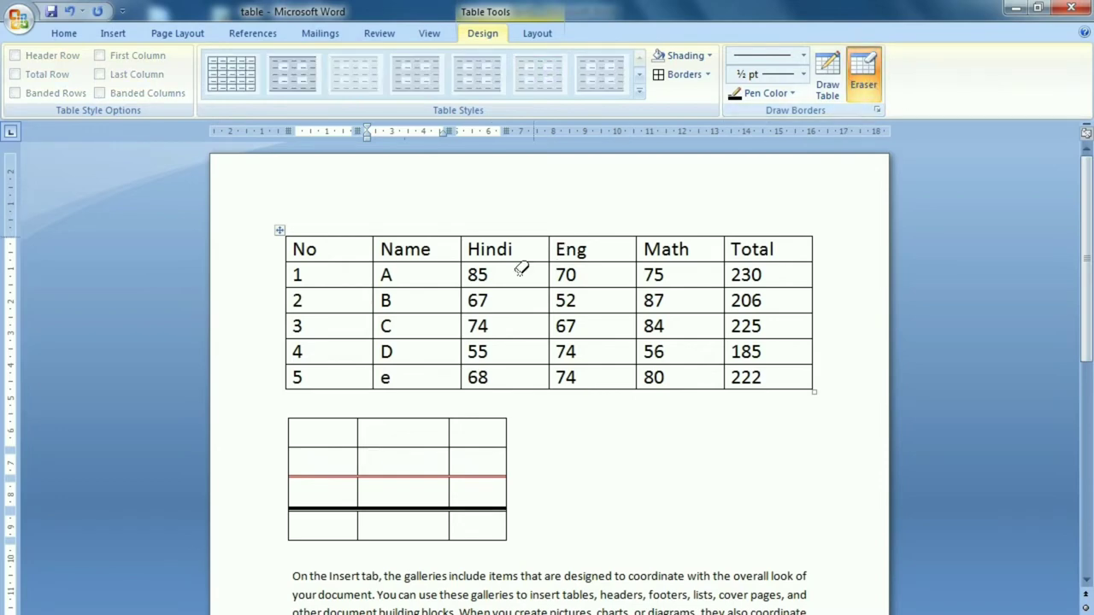
click(411, 491)
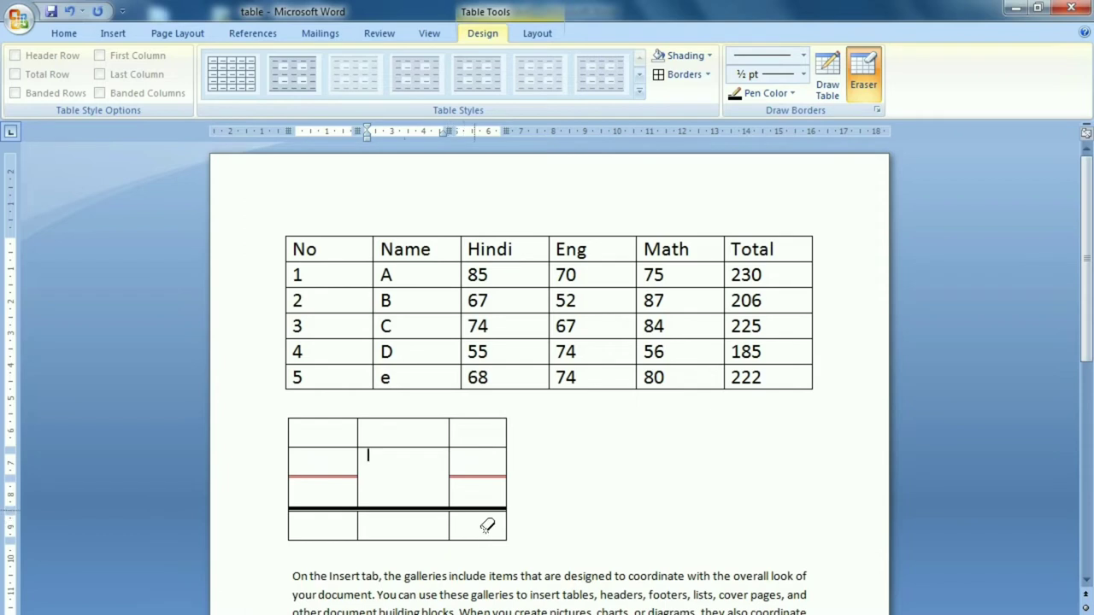
click(487, 523)
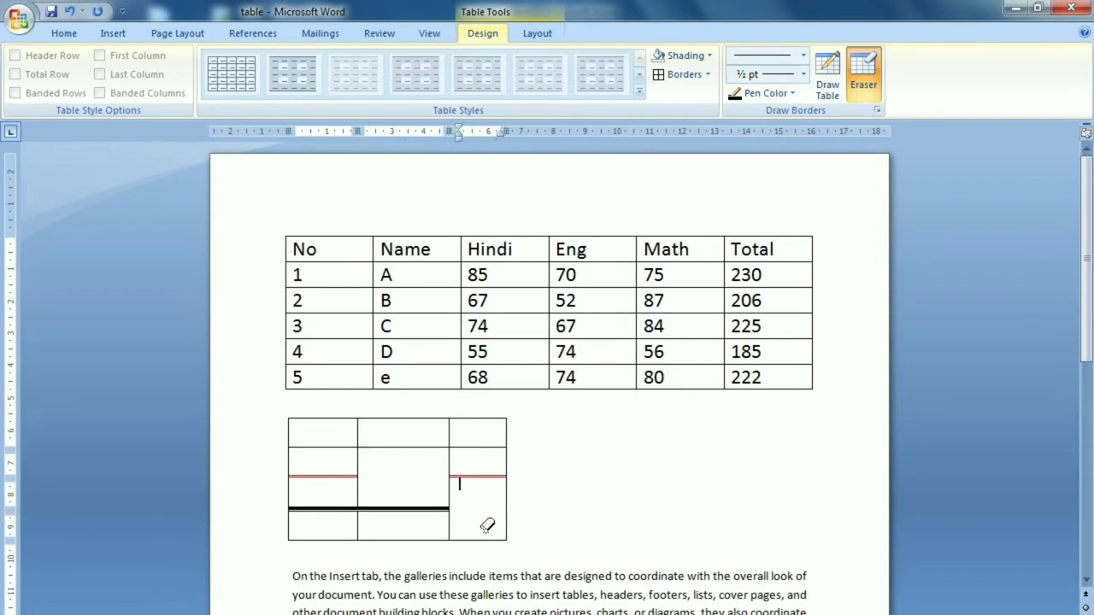
click(315, 527)
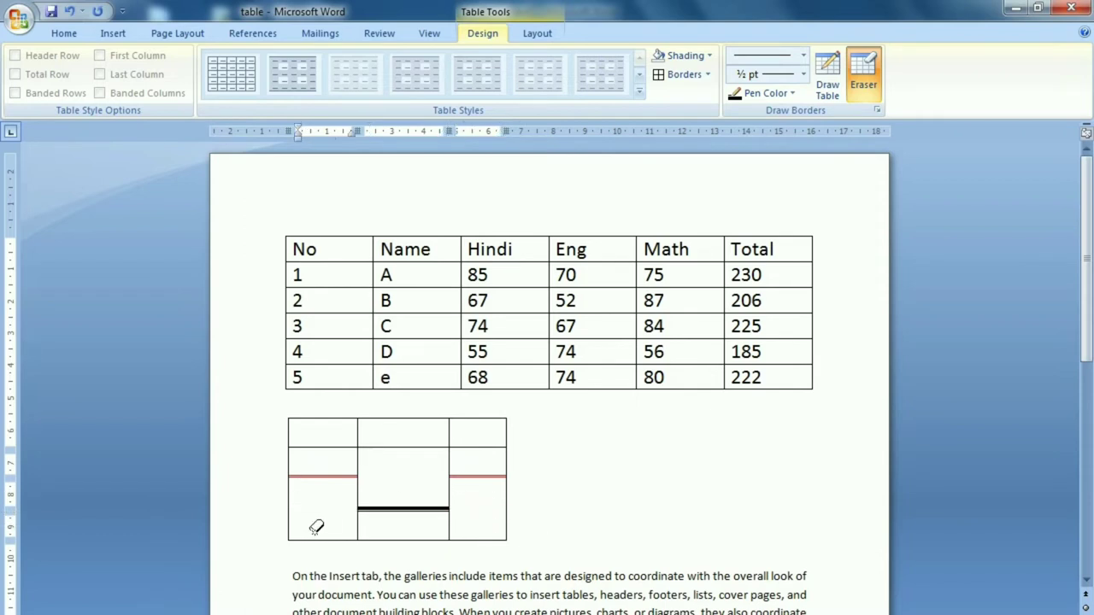
click(408, 464)
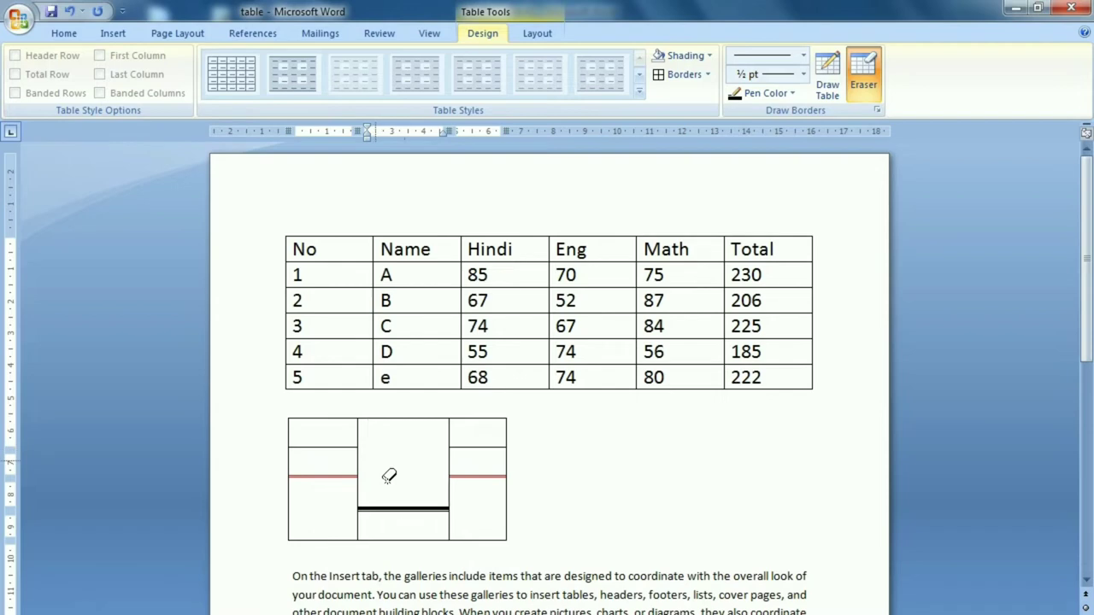
Erase the small table's remaining borders to delete it, returning to the marks table.
mouse_move(283, 439)
mouse_down()
mouse_move(348, 477)
mouse_move(562, 551)
mouse_up()
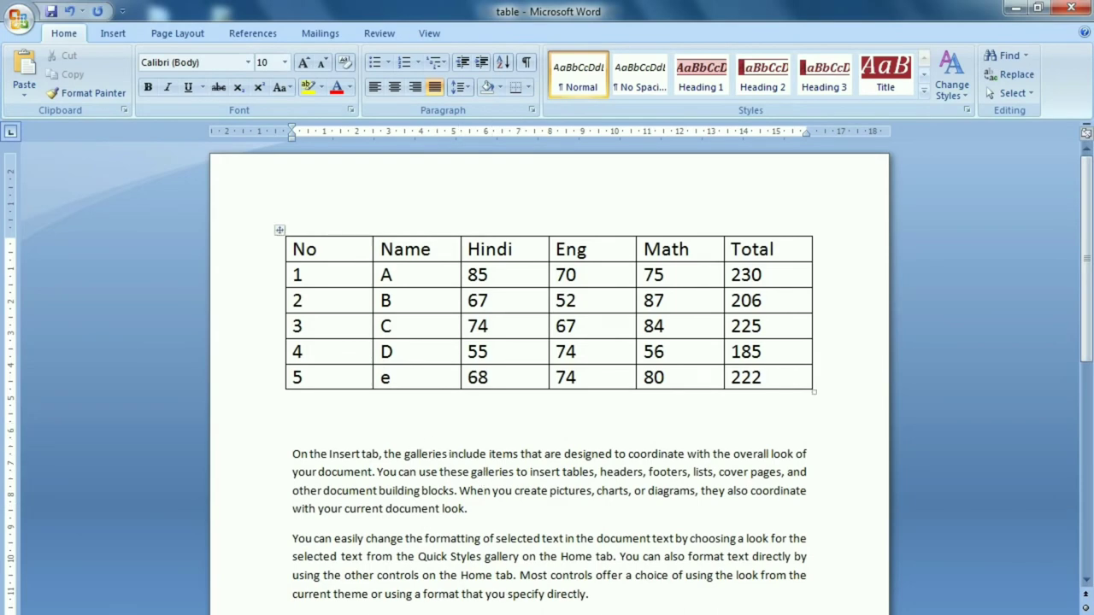
click(488, 39)
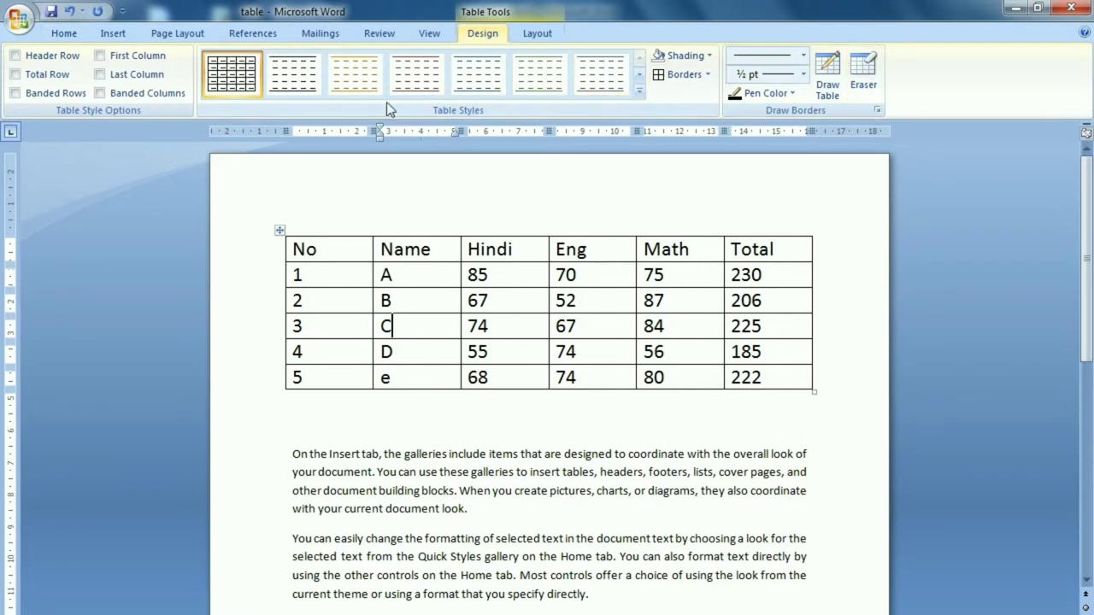
On the Layout tab, use Select Cell on the cell holding 1, then the Math 84 cell.
click(540, 35)
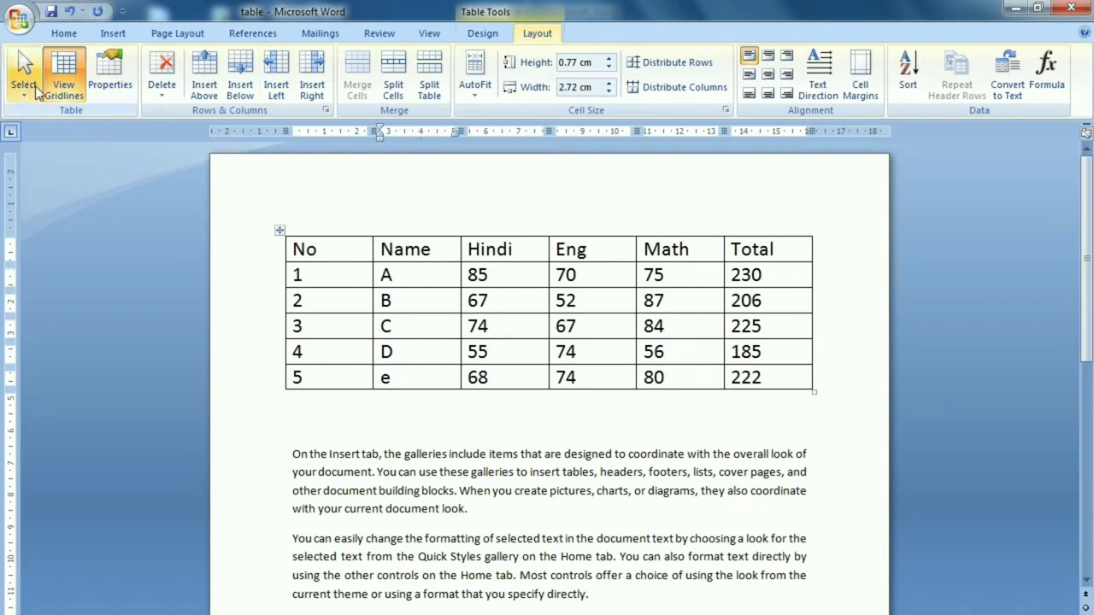
click(303, 275)
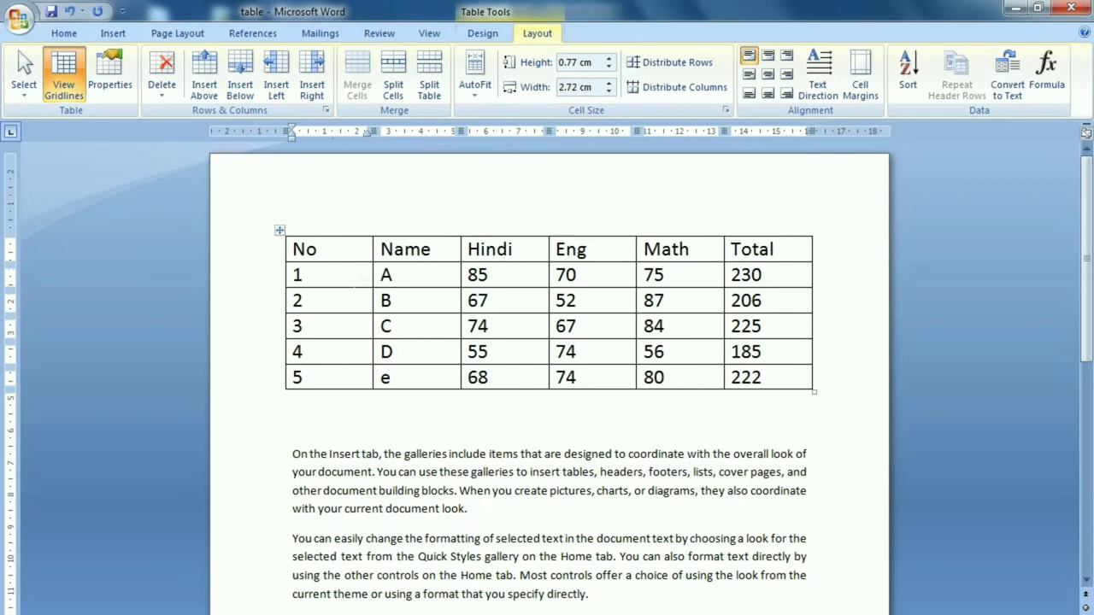
click(28, 93)
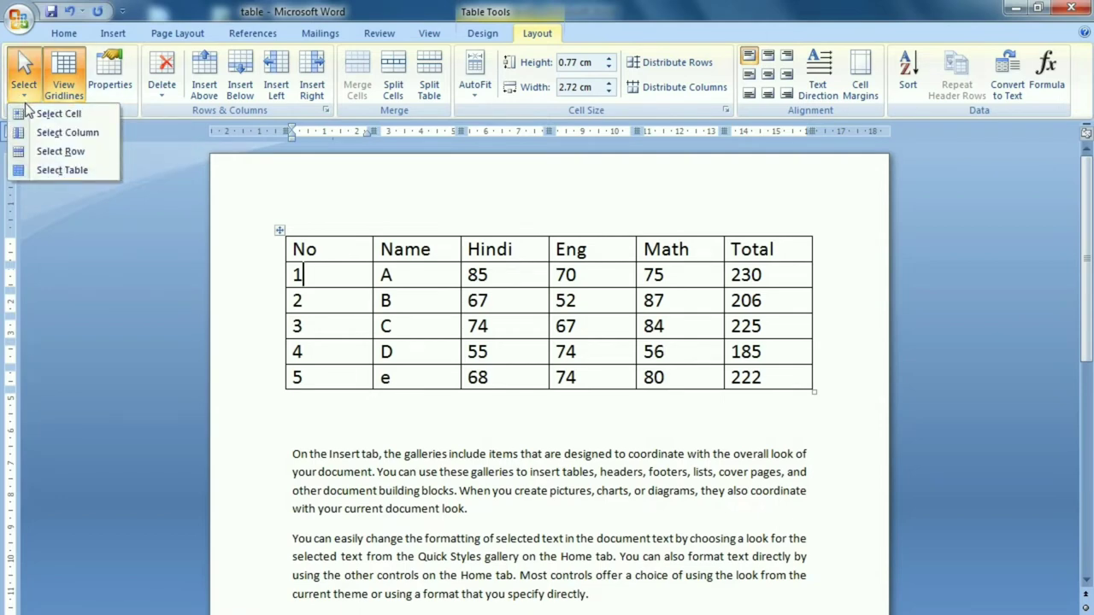
click(81, 116)
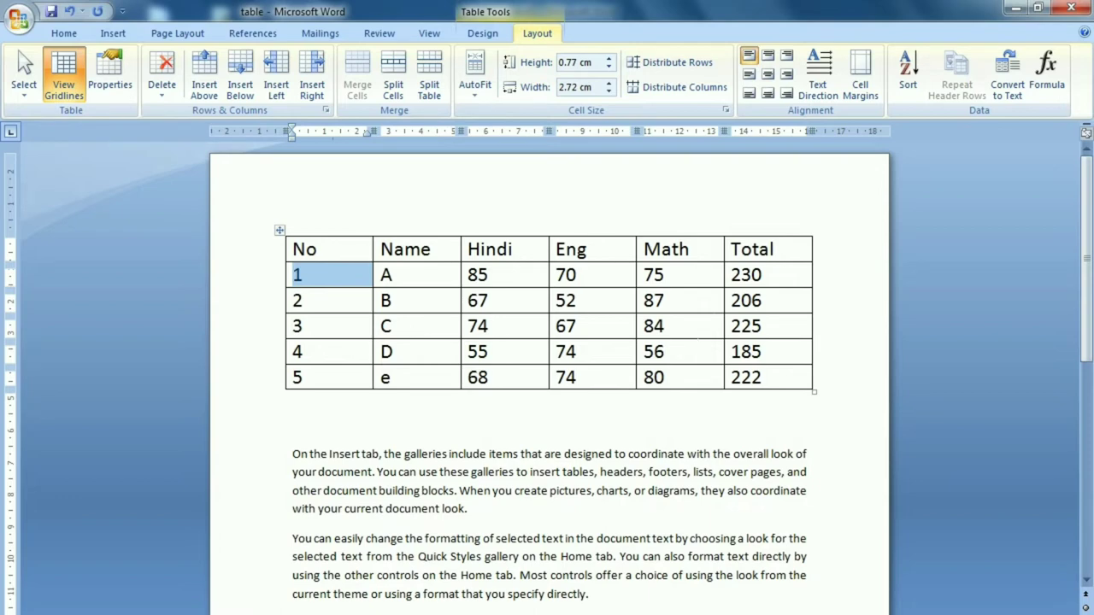
click(665, 325)
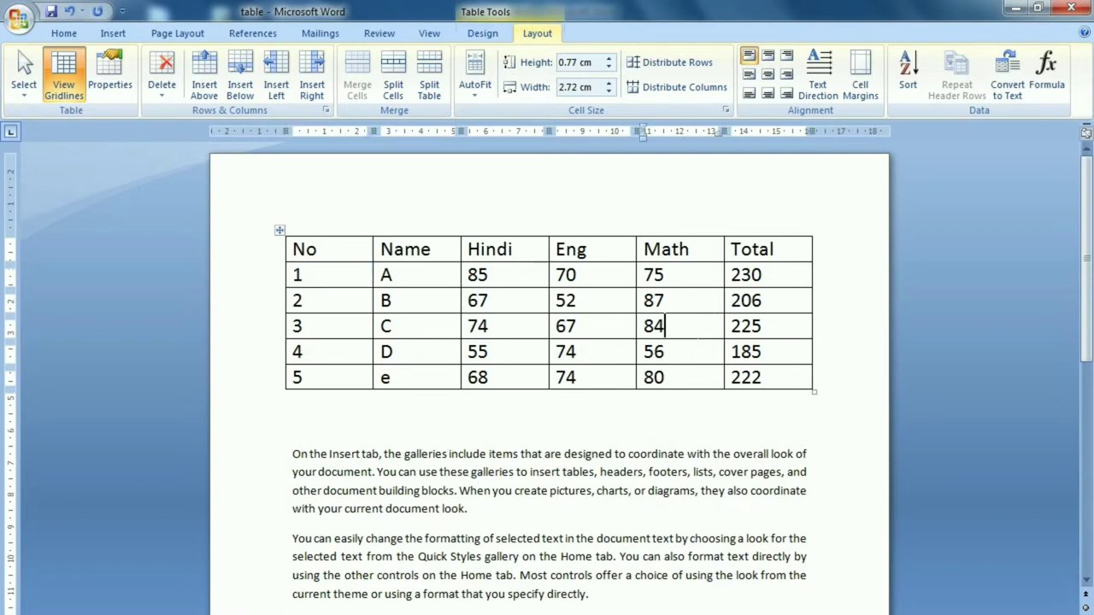
click(28, 92)
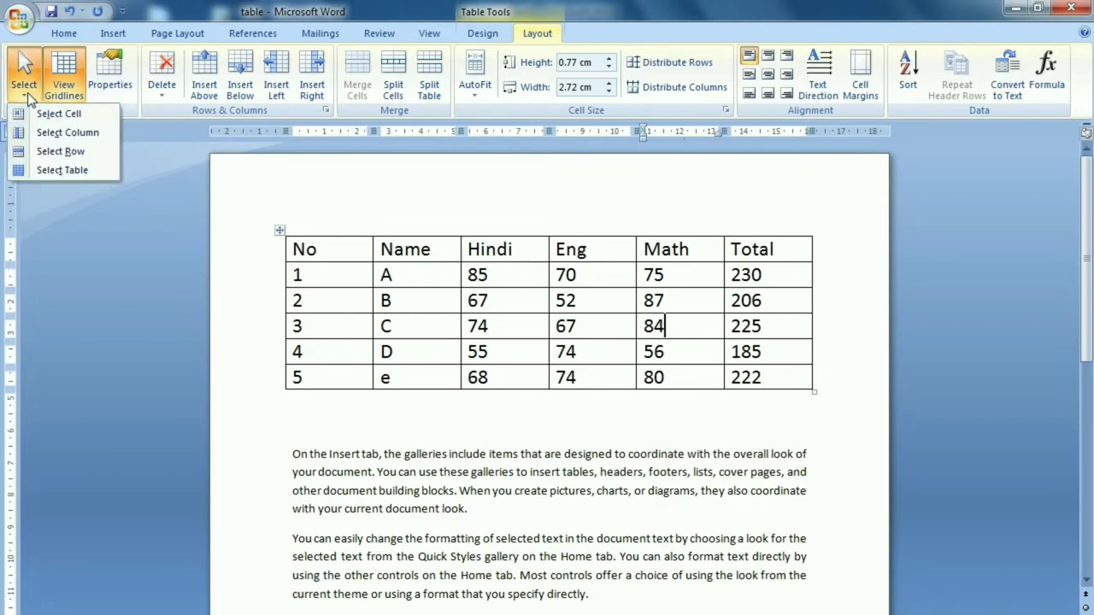
click(68, 114)
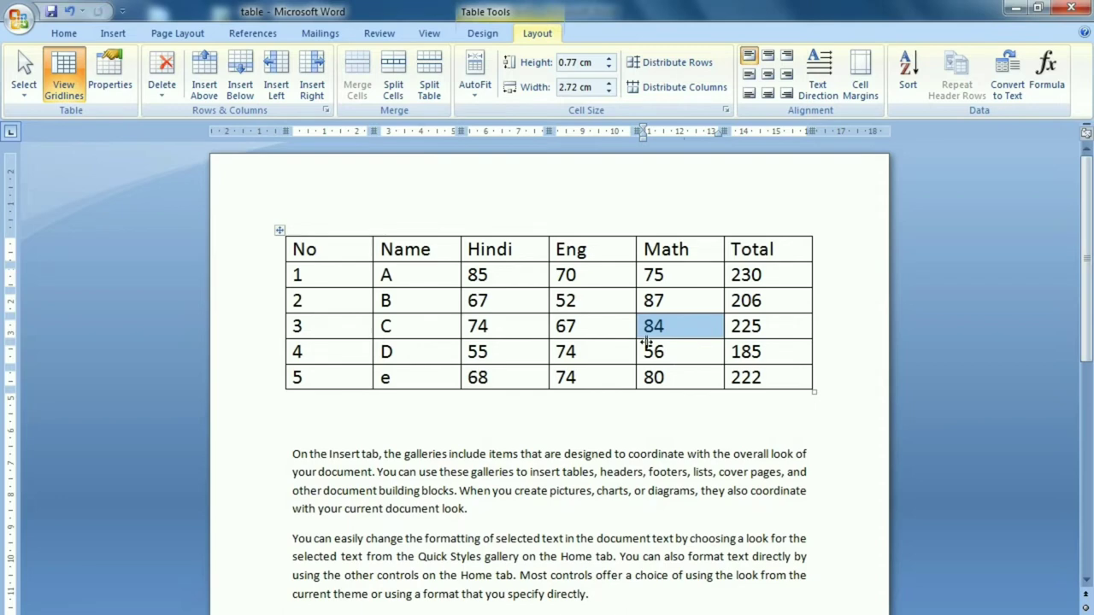
click(577, 326)
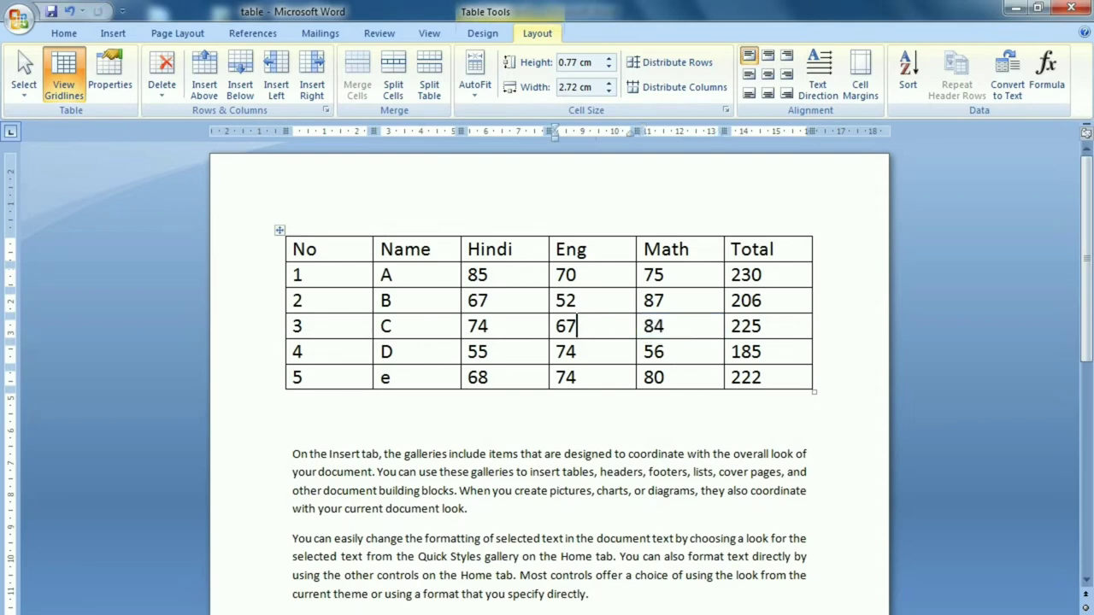
click(303, 274)
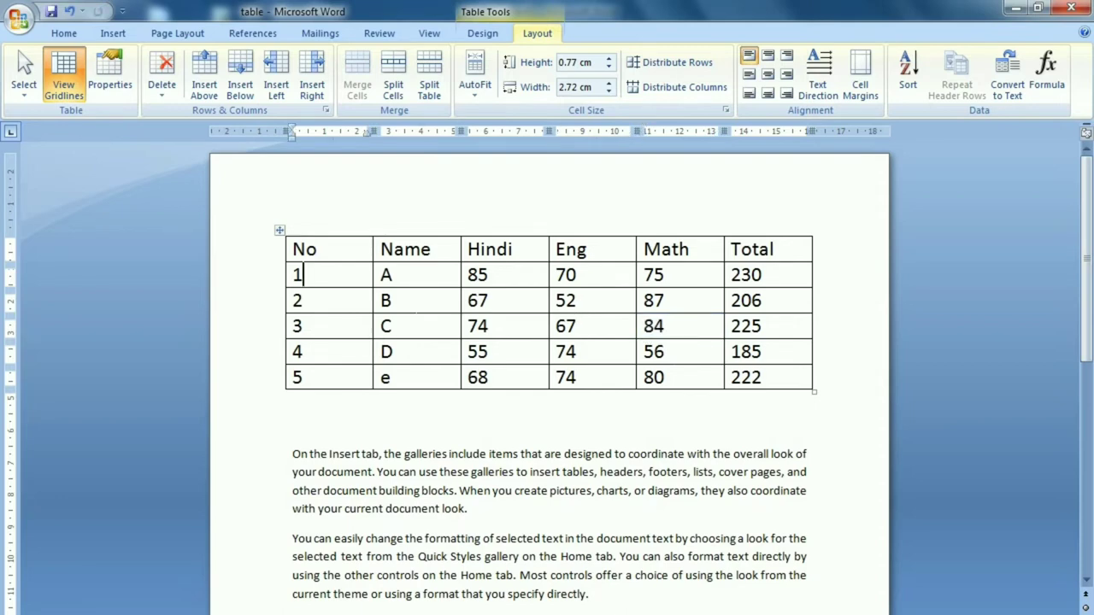
Select the whole No column with Select Column, then deselect it.
click(28, 89)
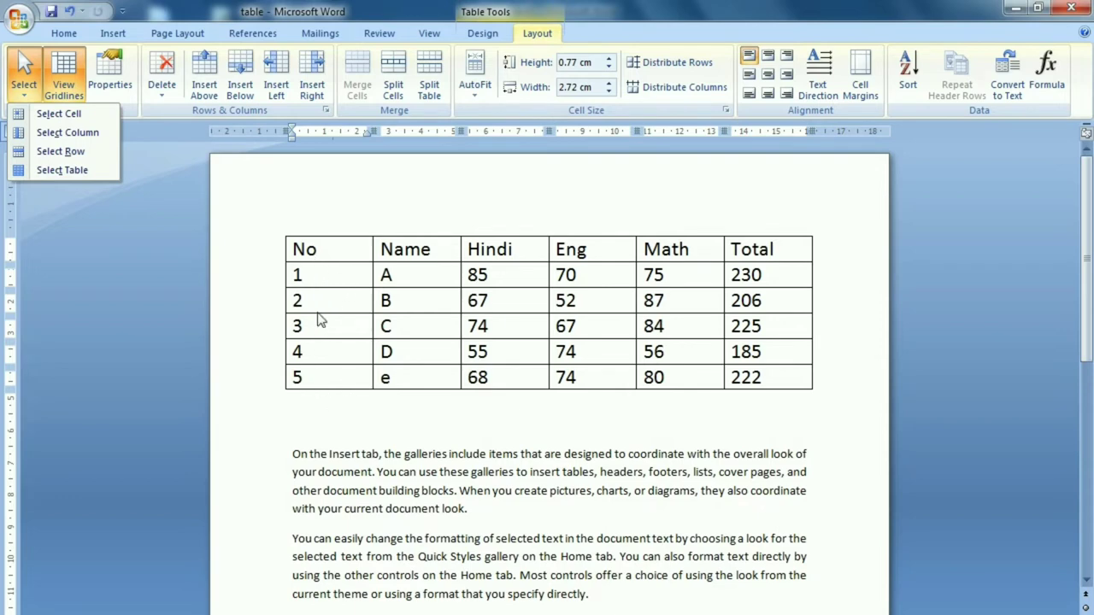
click(80, 137)
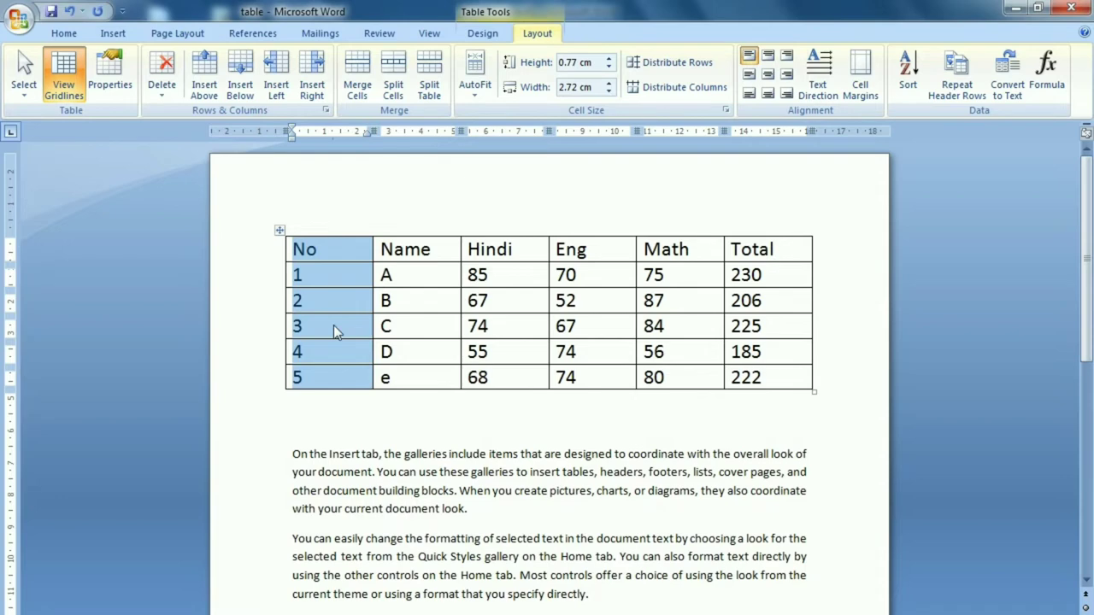
click(23, 91)
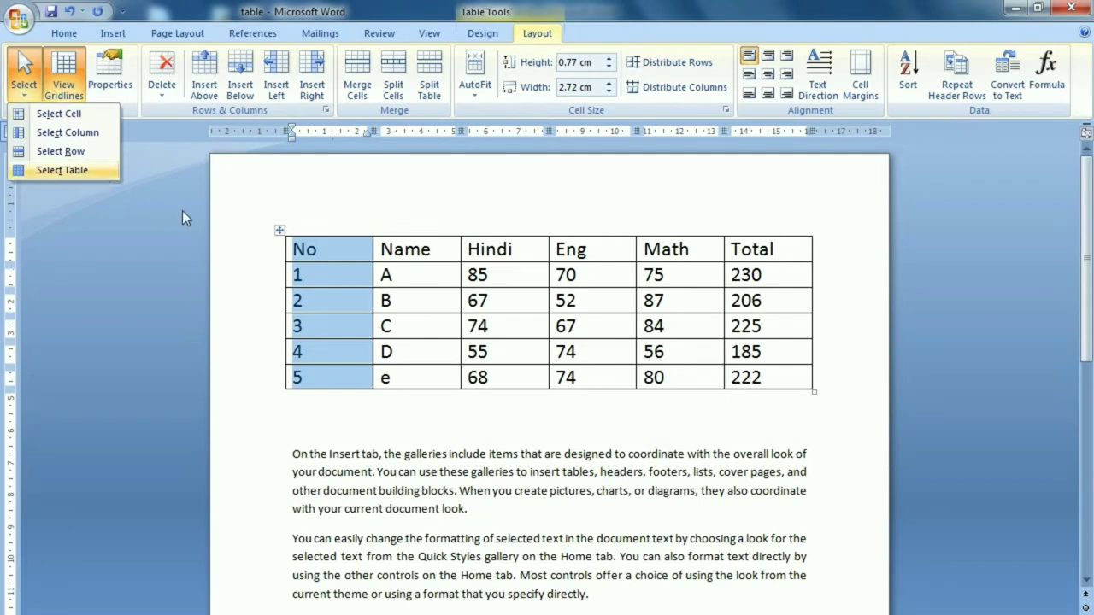
key(Escape)
click(392, 326)
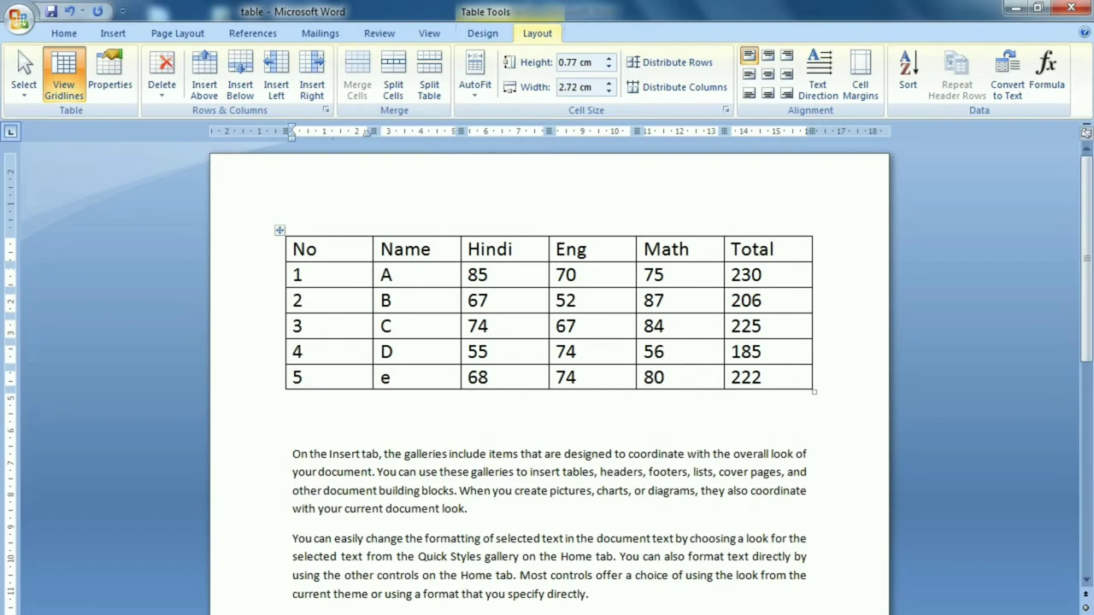
click(31, 94)
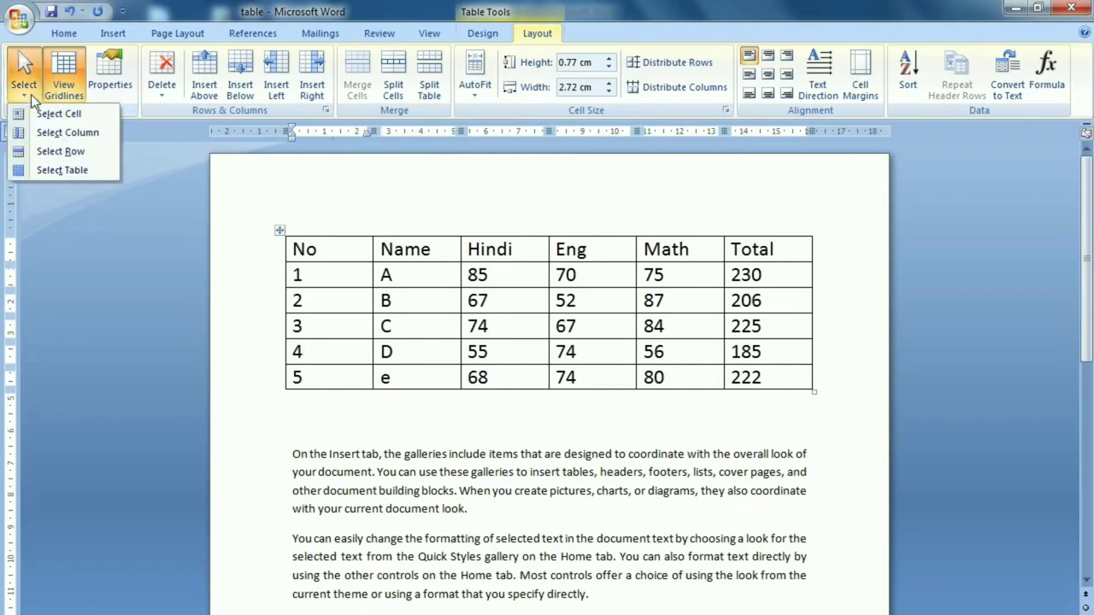
click(37, 153)
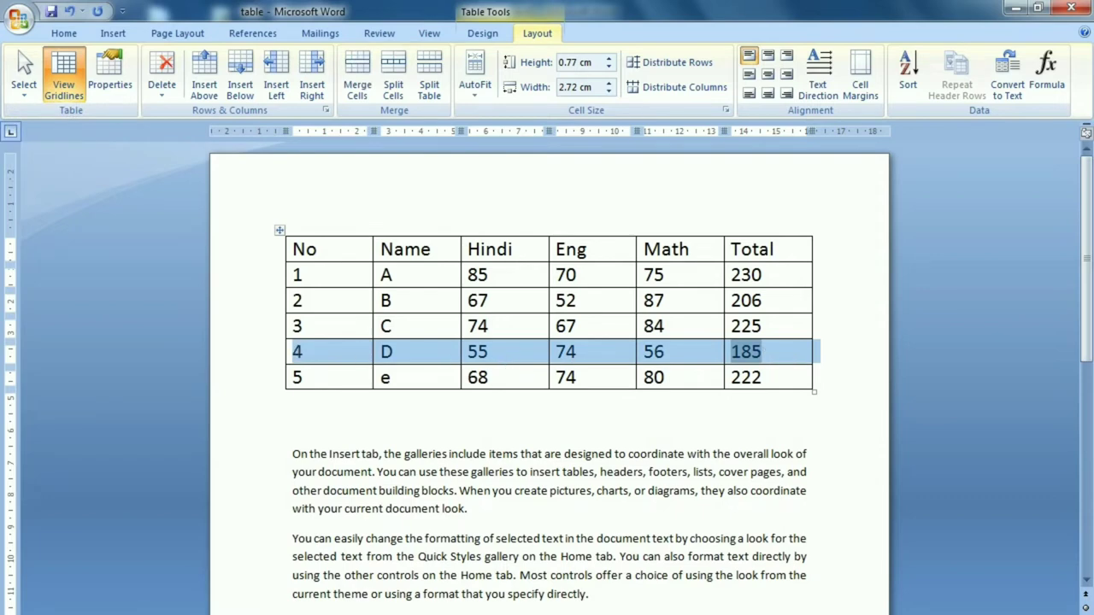
click(302, 377)
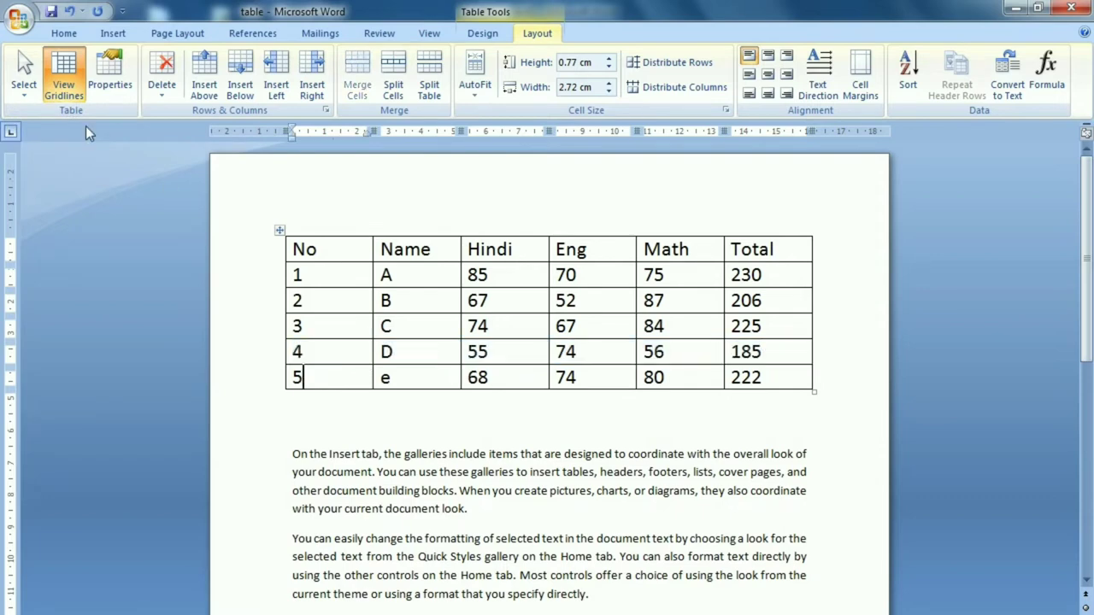
click(31, 96)
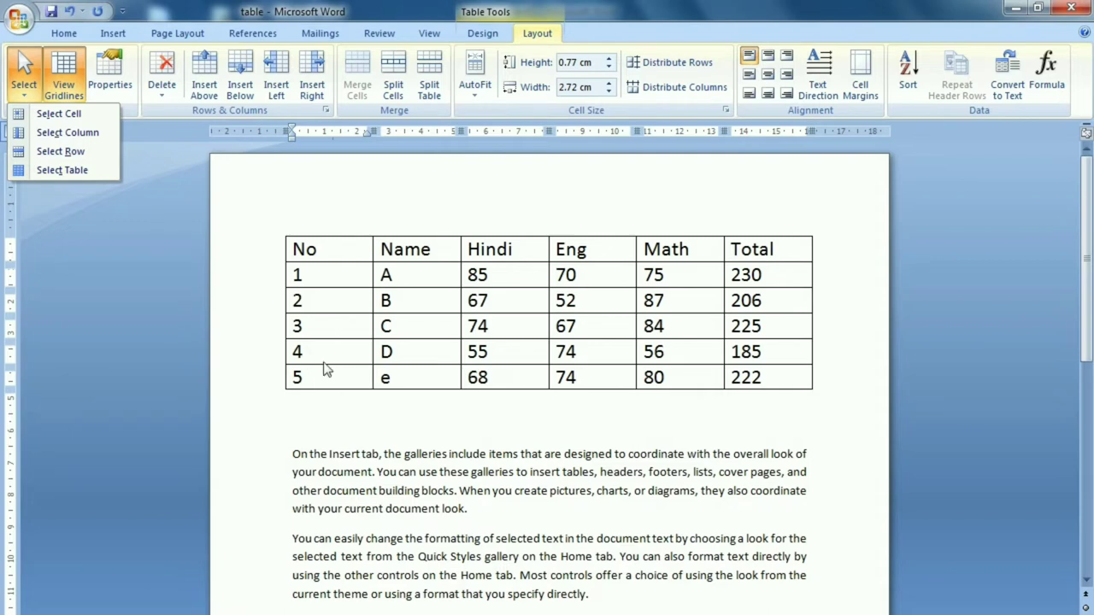
click(73, 170)
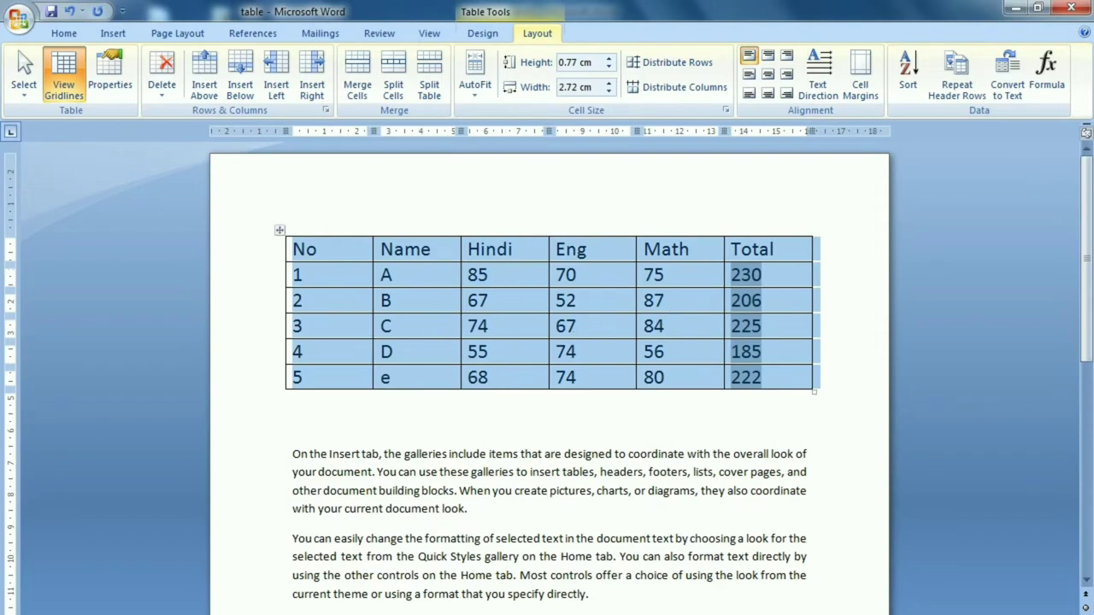
click(338, 254)
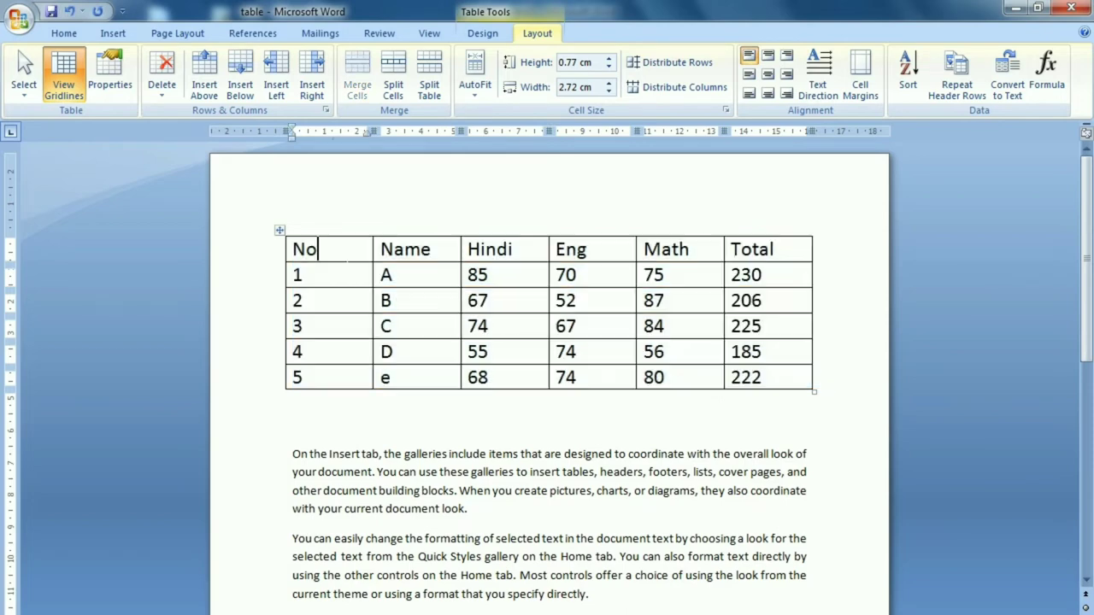
click(25, 91)
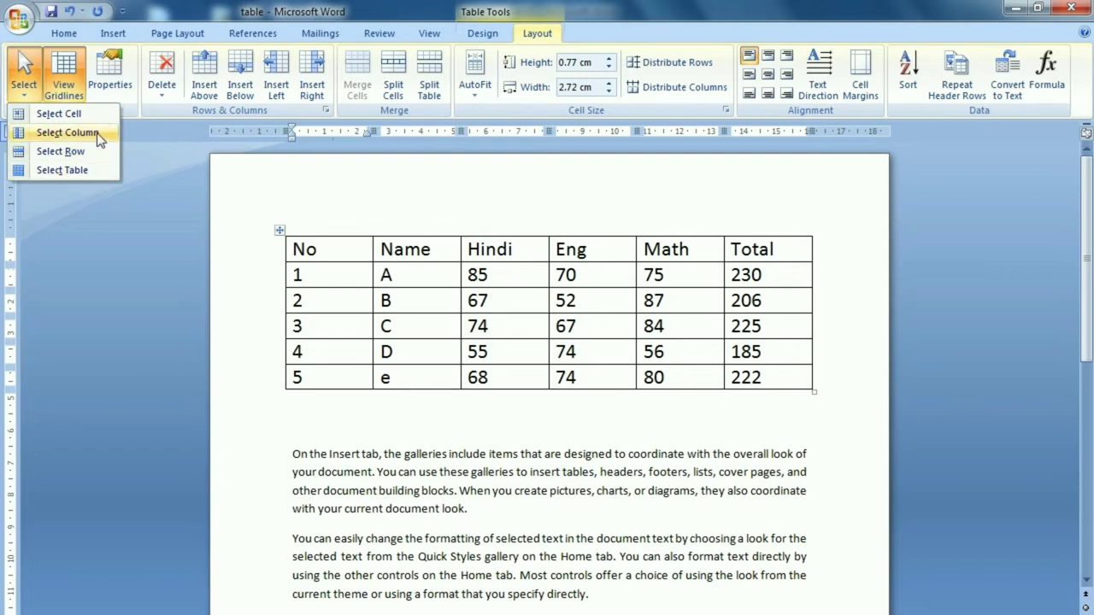
key(Escape)
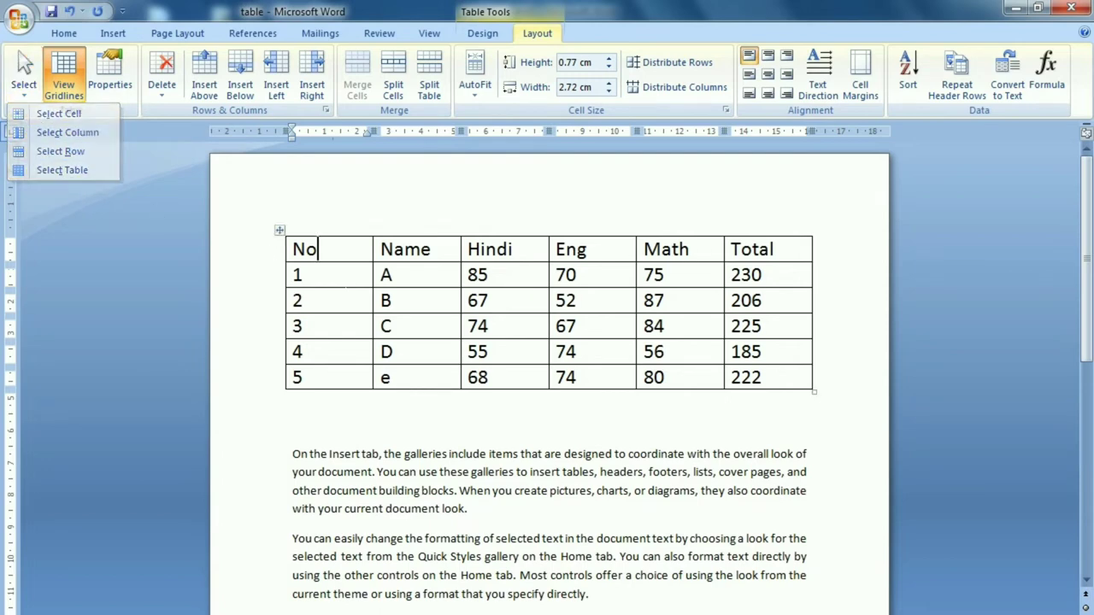
Hide the dashed cell gridlines and select the whole marks table.
click(67, 89)
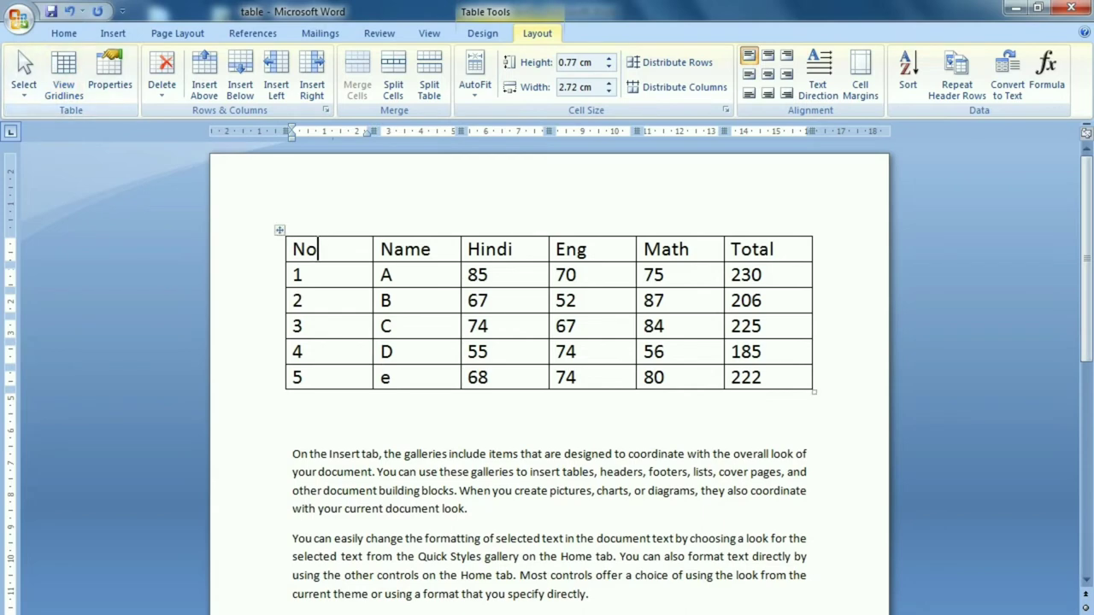
click(280, 230)
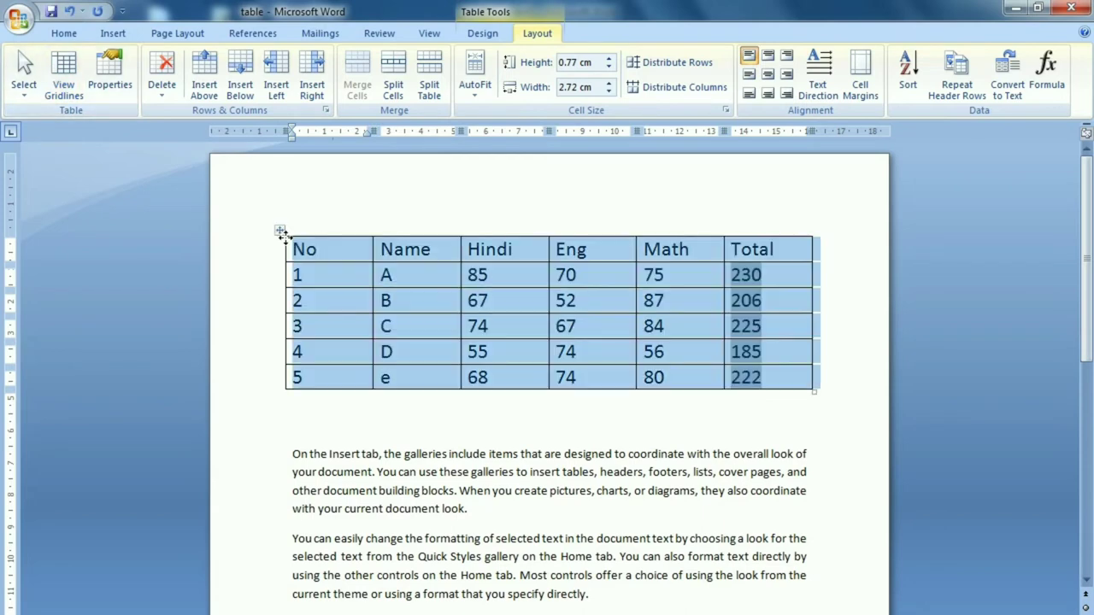
click(323, 351)
click(279, 229)
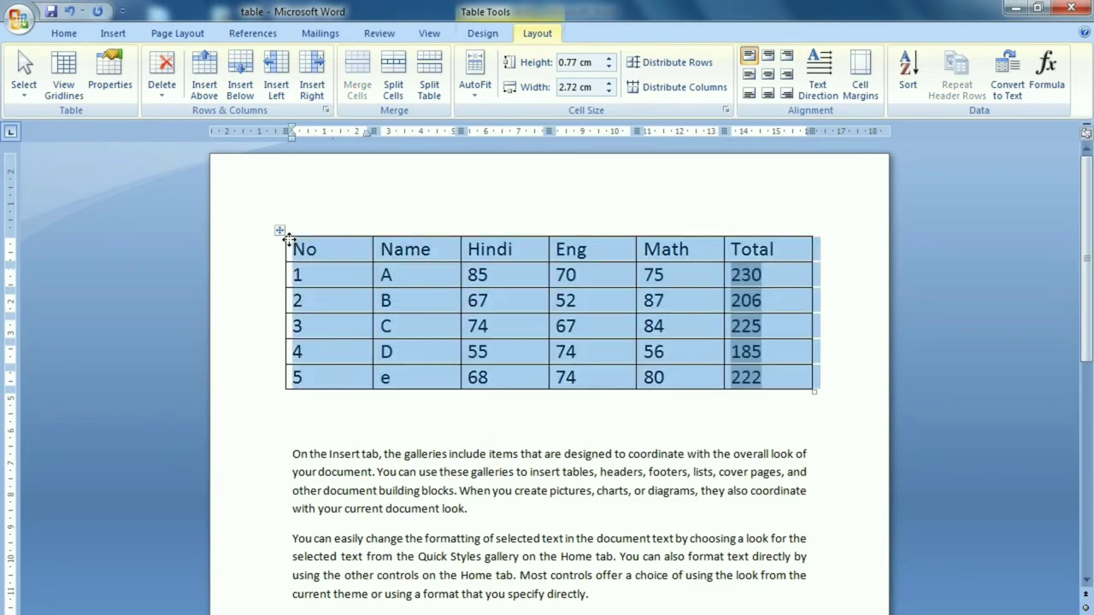
Apply the Table Styles gallery style with only thick top and bottom rules to the marks table.
click(483, 39)
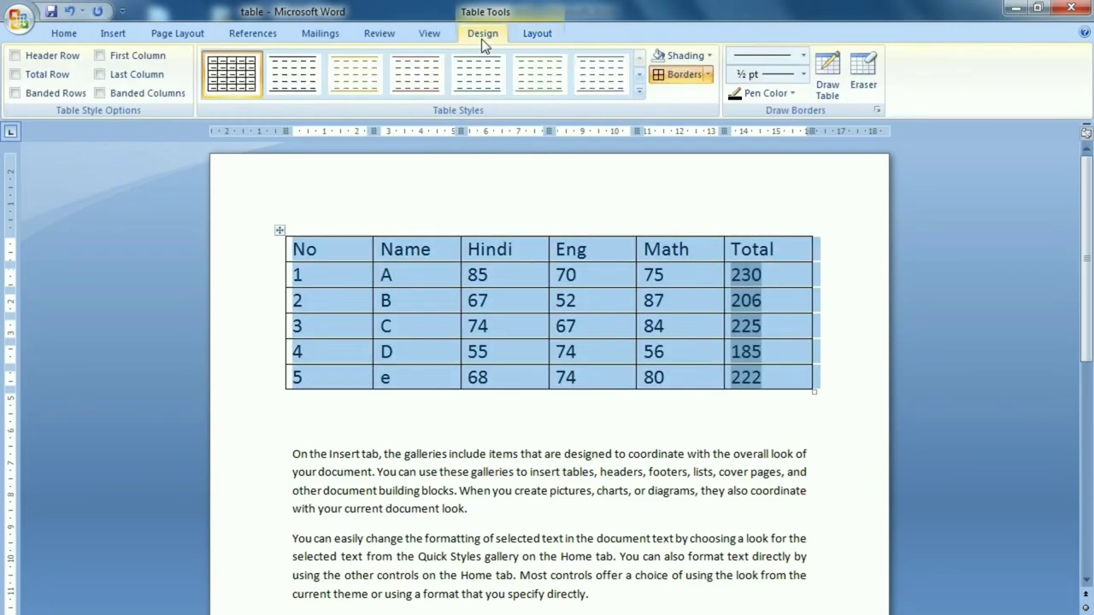
click(707, 75)
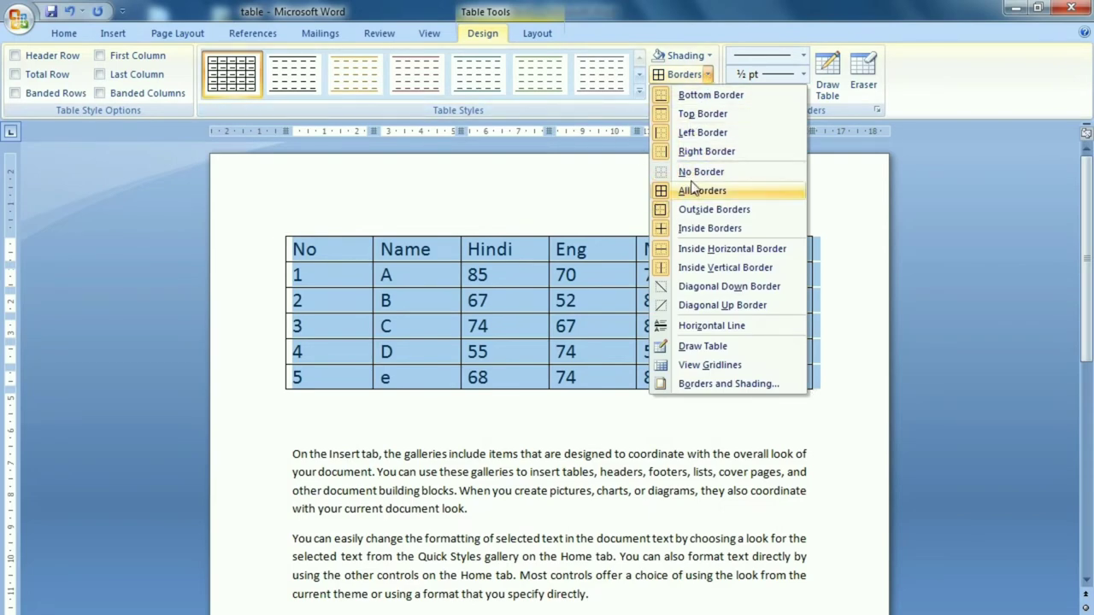
click(639, 93)
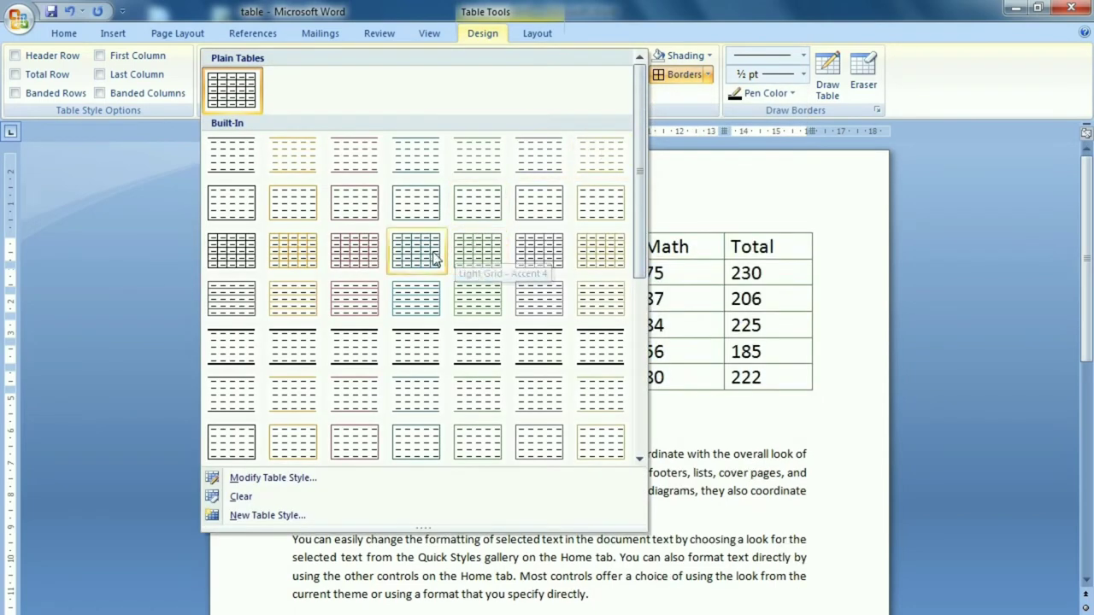
click(424, 354)
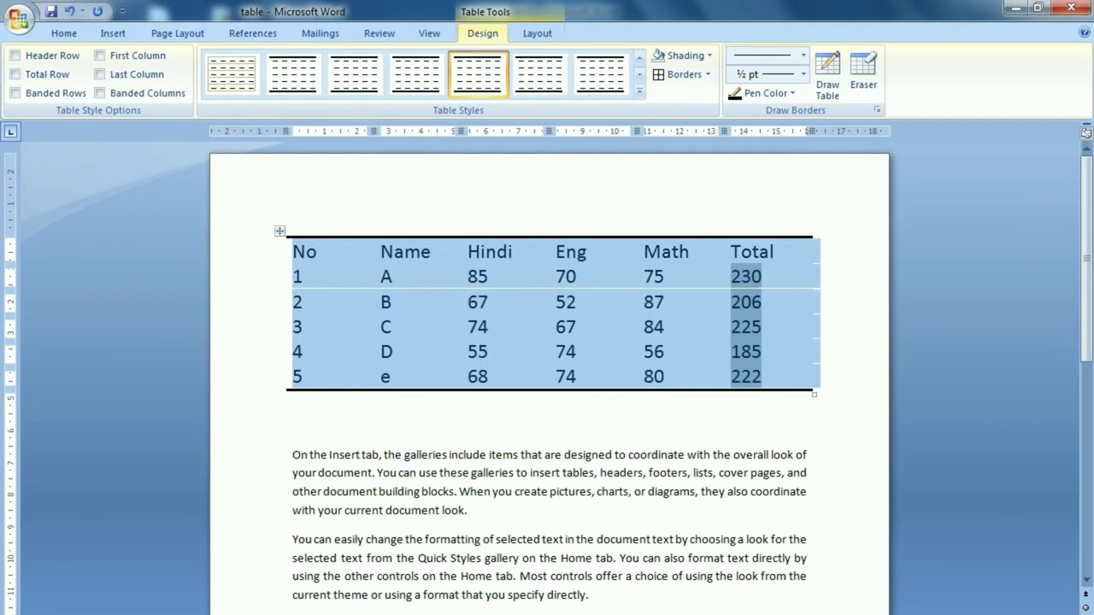
click(763, 377)
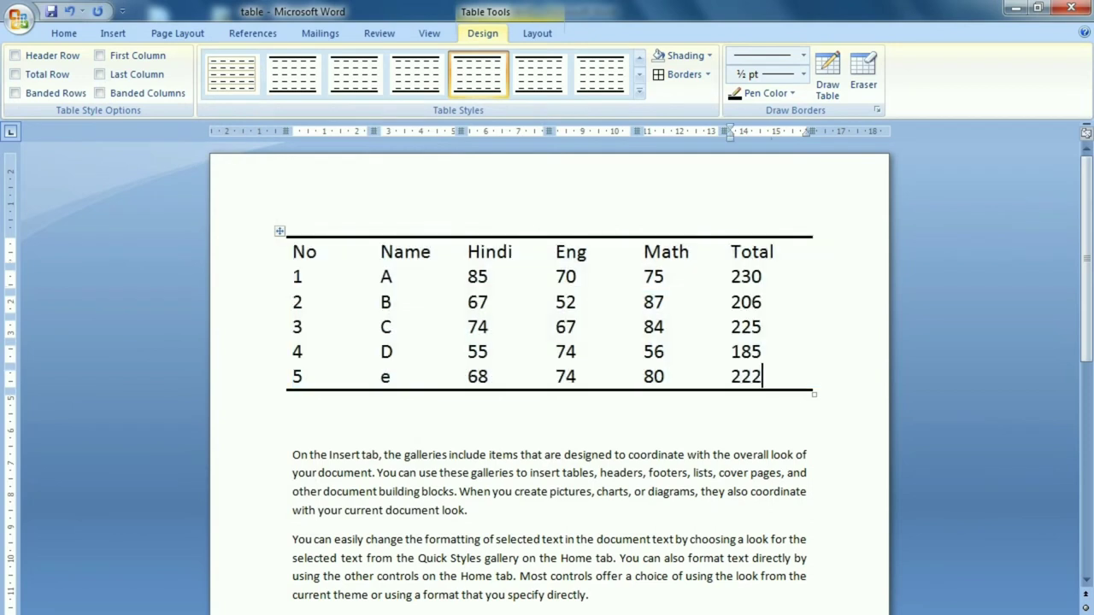
click(279, 231)
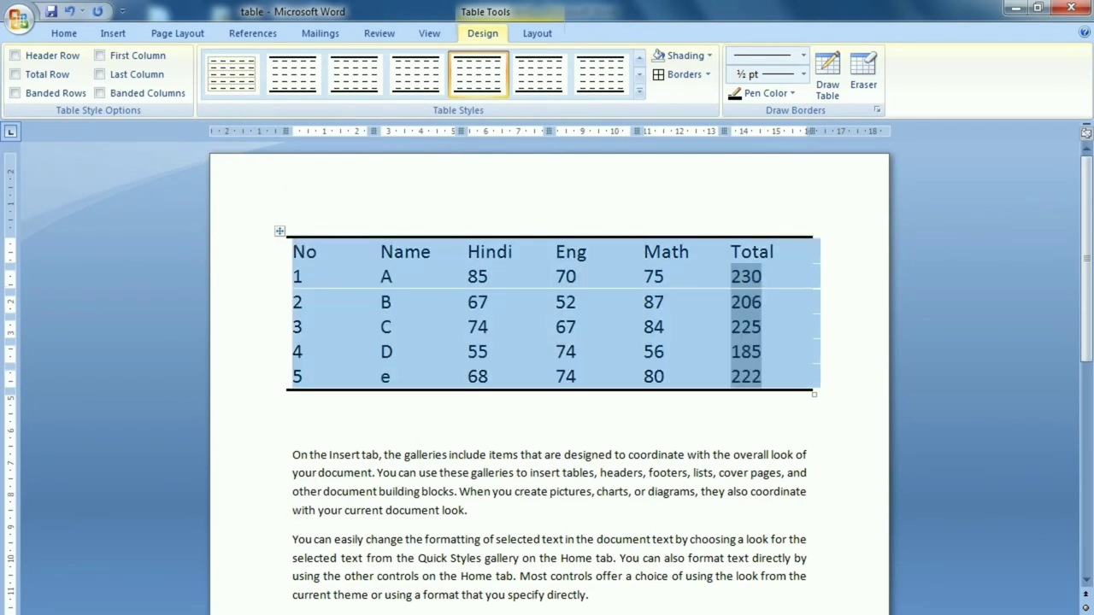
Toggle View Gridlines in Table Tools Layout several times, finishing with the dashed gridlines shown.
click(534, 38)
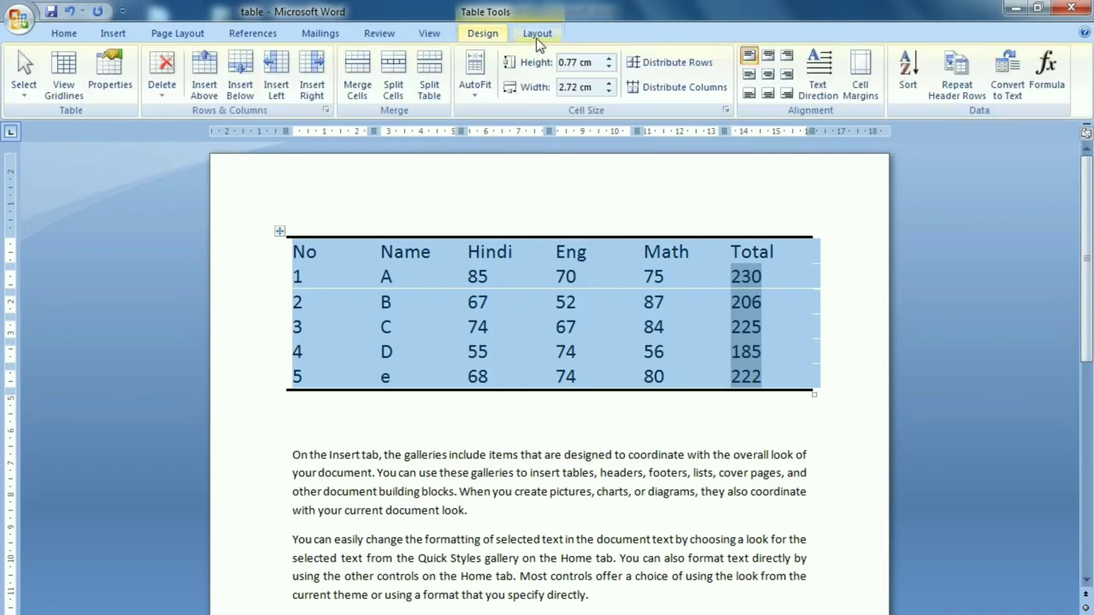
click(64, 72)
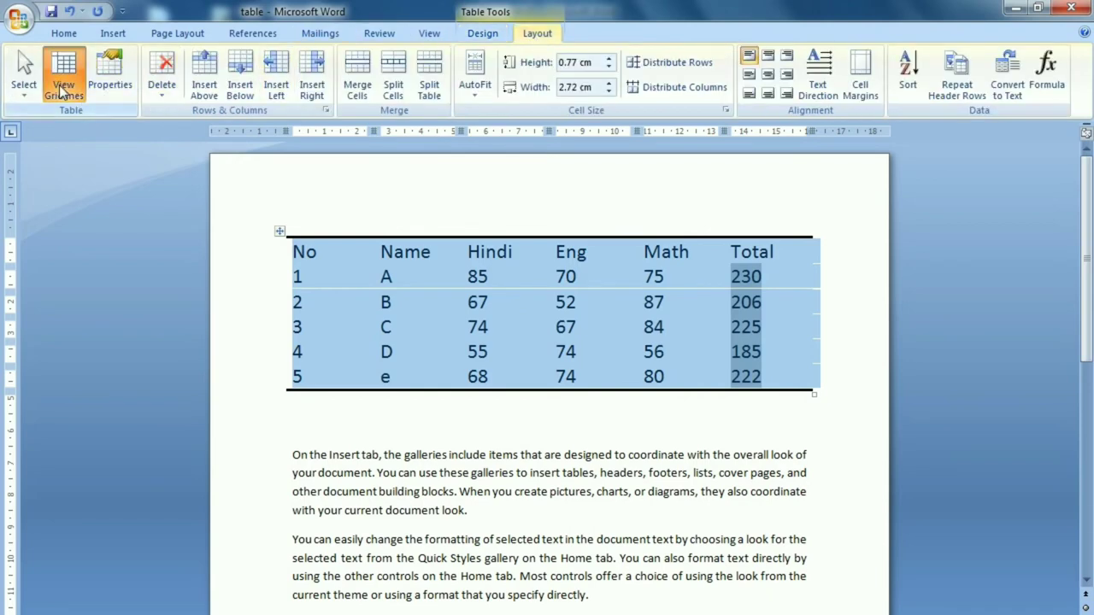
click(301, 302)
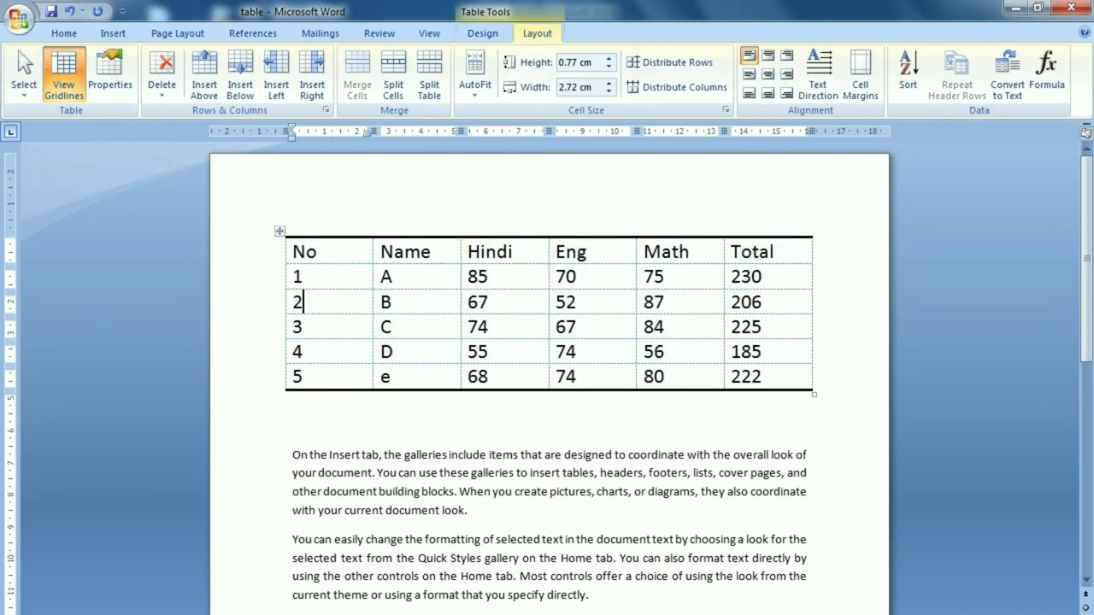
click(65, 94)
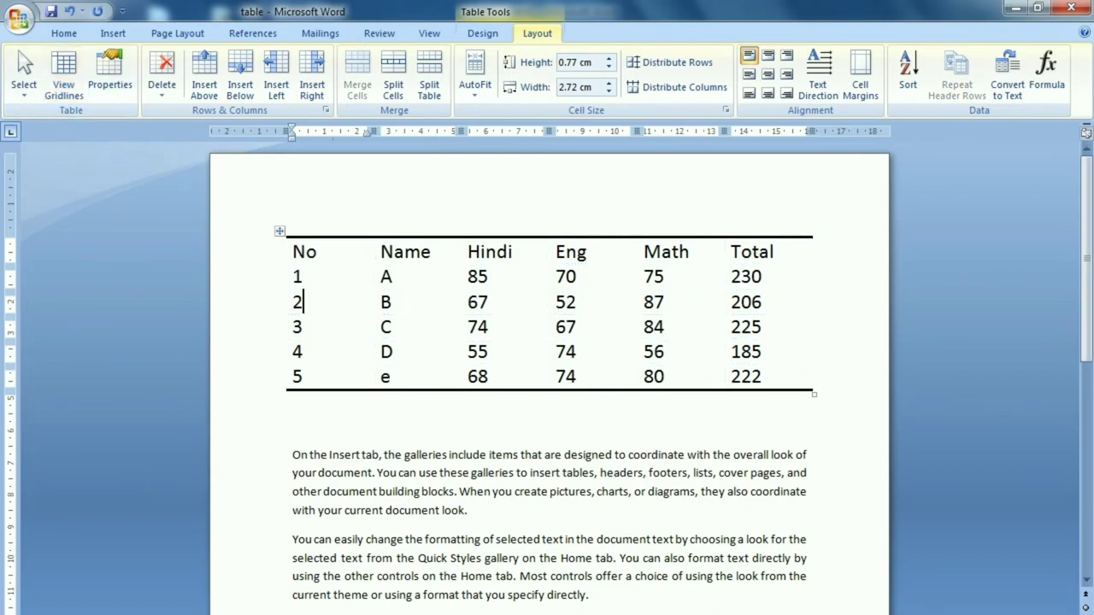
click(66, 94)
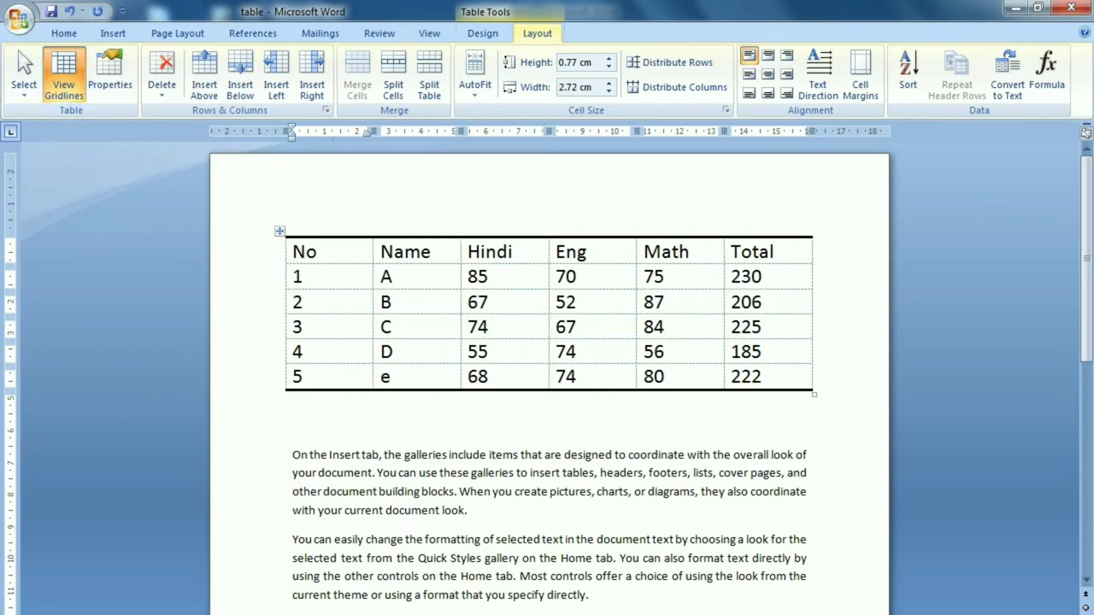
click(73, 89)
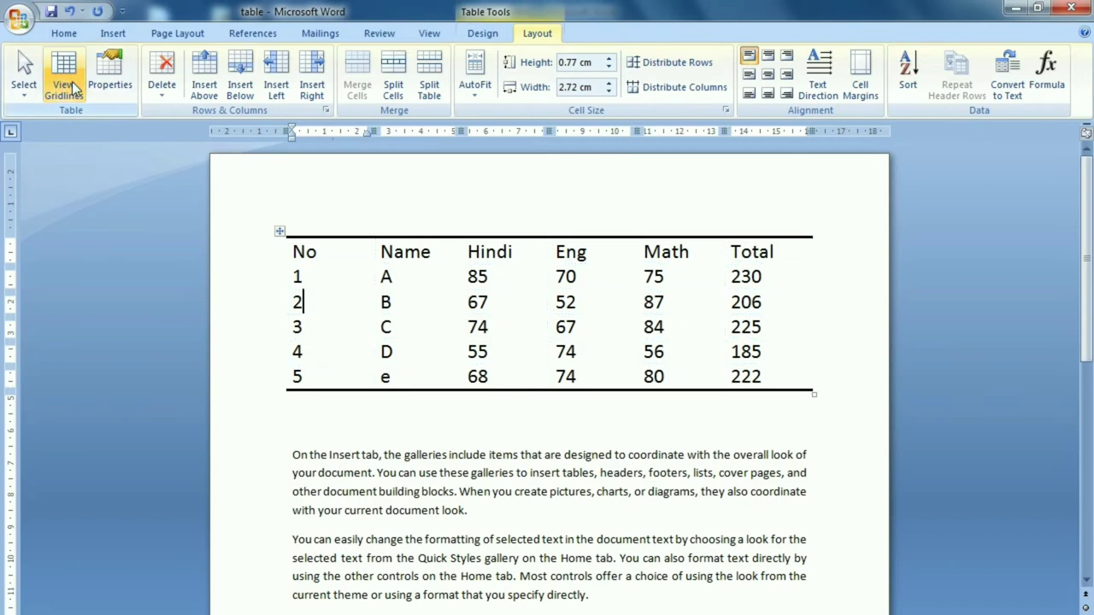
click(73, 89)
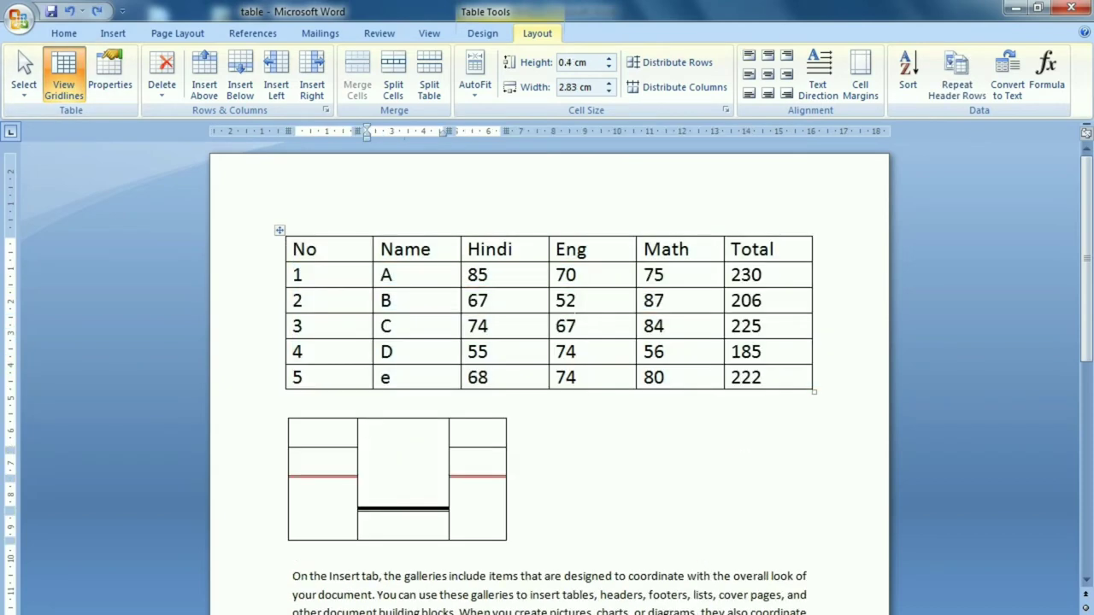
Undo the drawn split-cell table and put the caret in cell 1 of the No column.
key(ctrl+z)
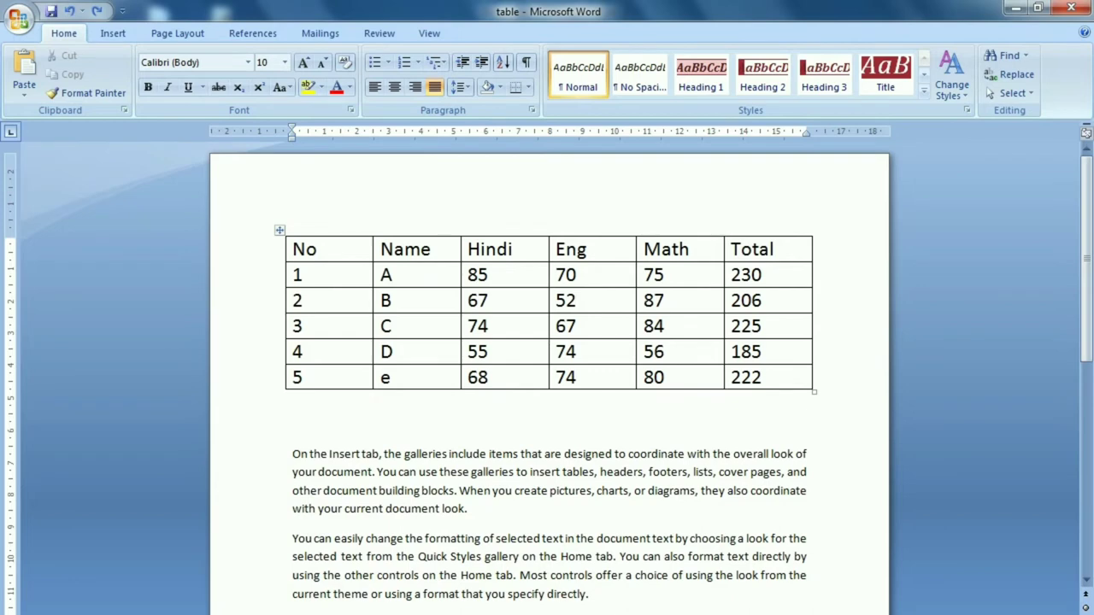
click(489, 351)
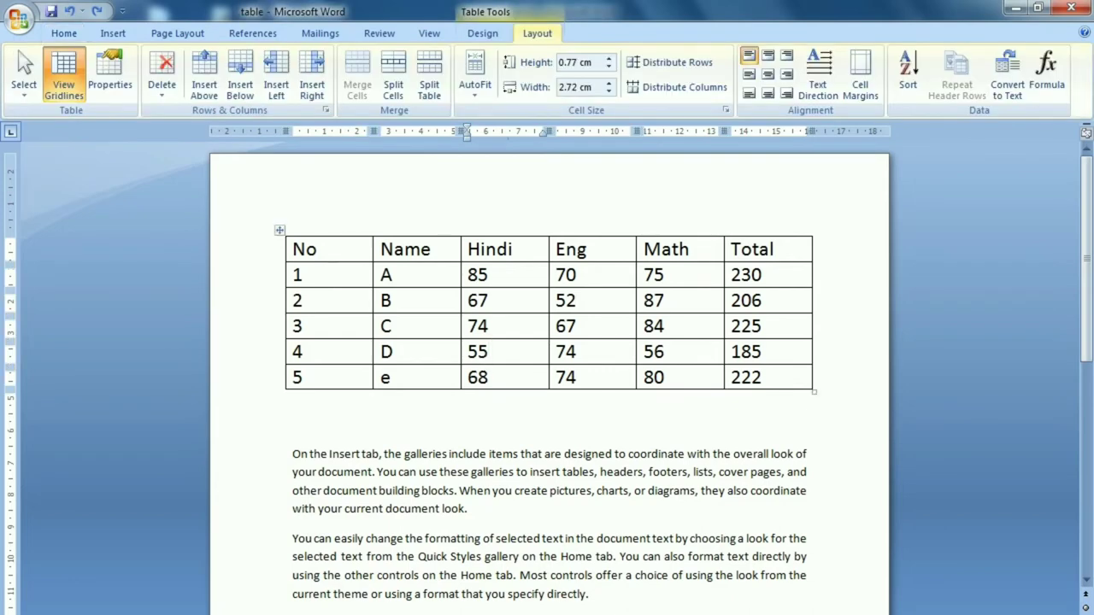
click(299, 275)
Close Table Properties without changes and move to the blank line below the table.
click(105, 87)
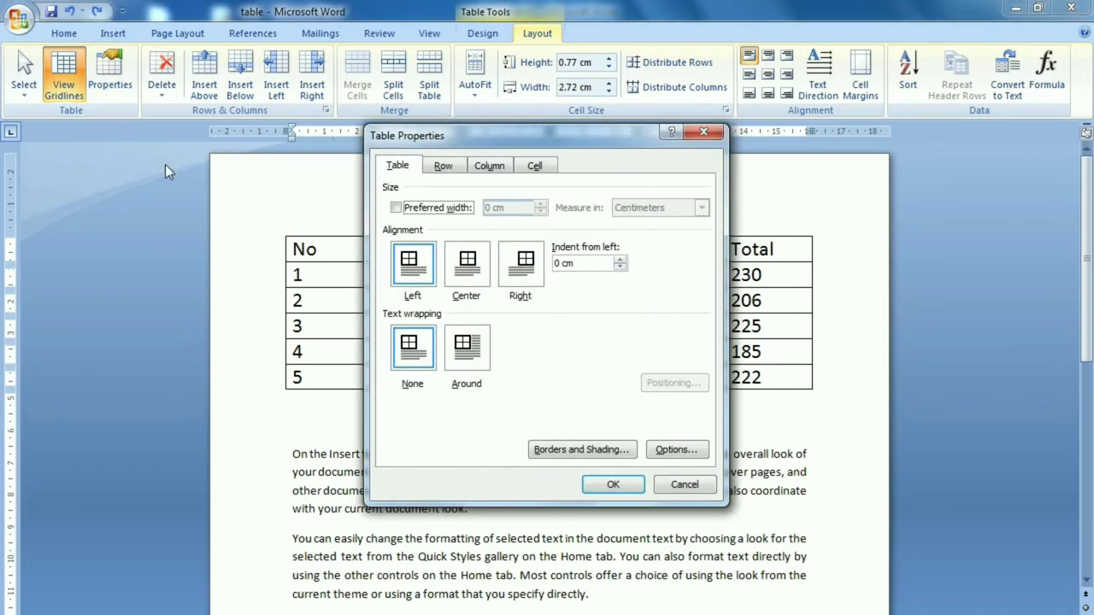
click(668, 489)
click(293, 426)
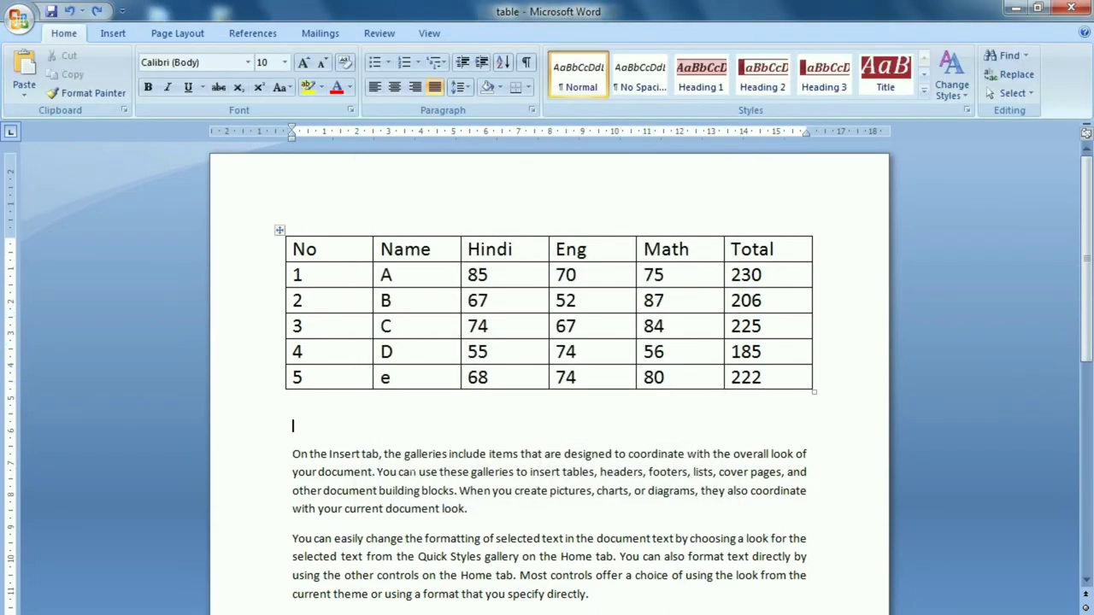
Draw Table below the marks table: one column divided into four rows by three row lines.
click(114, 34)
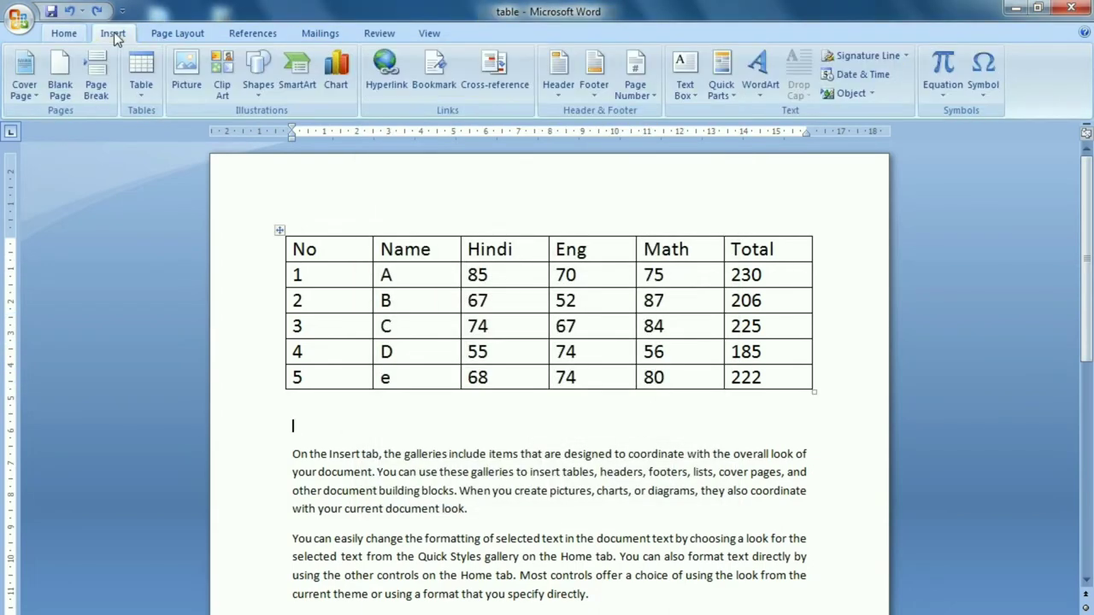
click(141, 72)
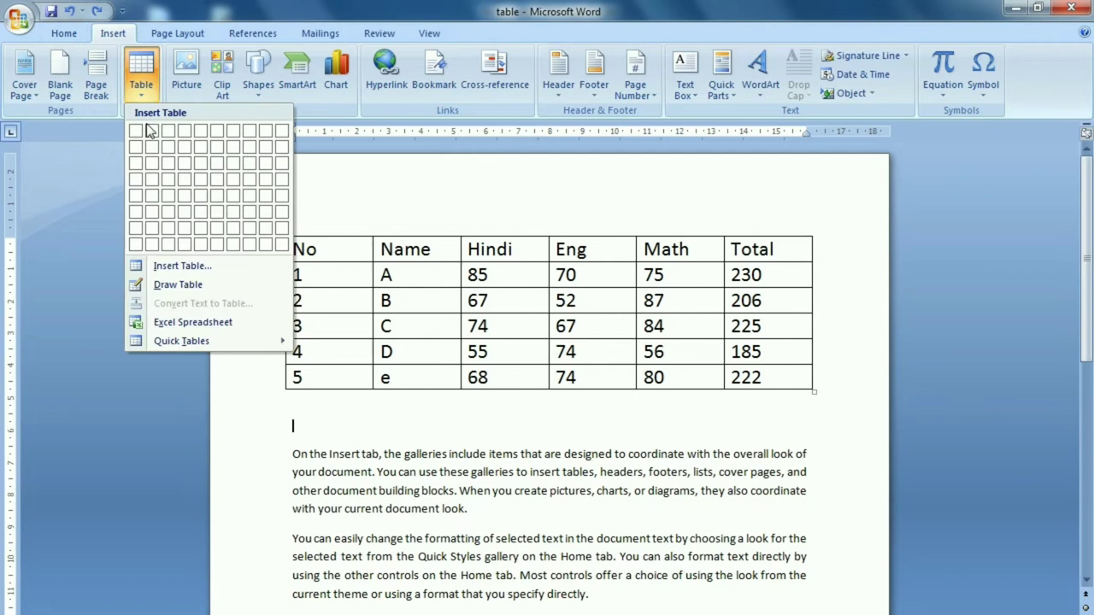
click(159, 284)
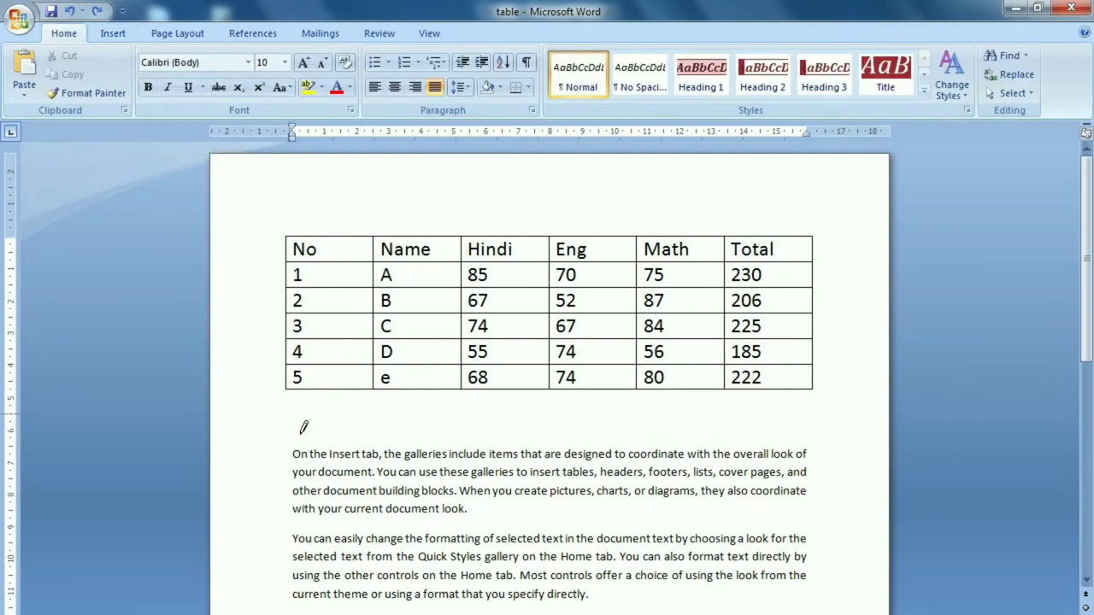
drag(289, 414, 496, 531)
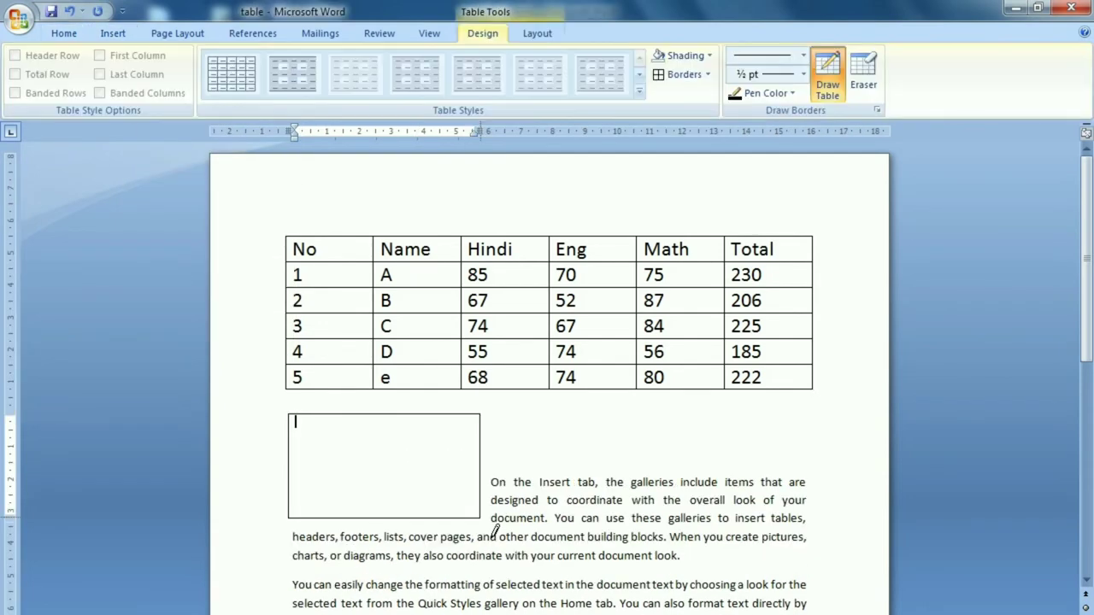
drag(295, 447, 478, 447)
drag(331, 477, 489, 489)
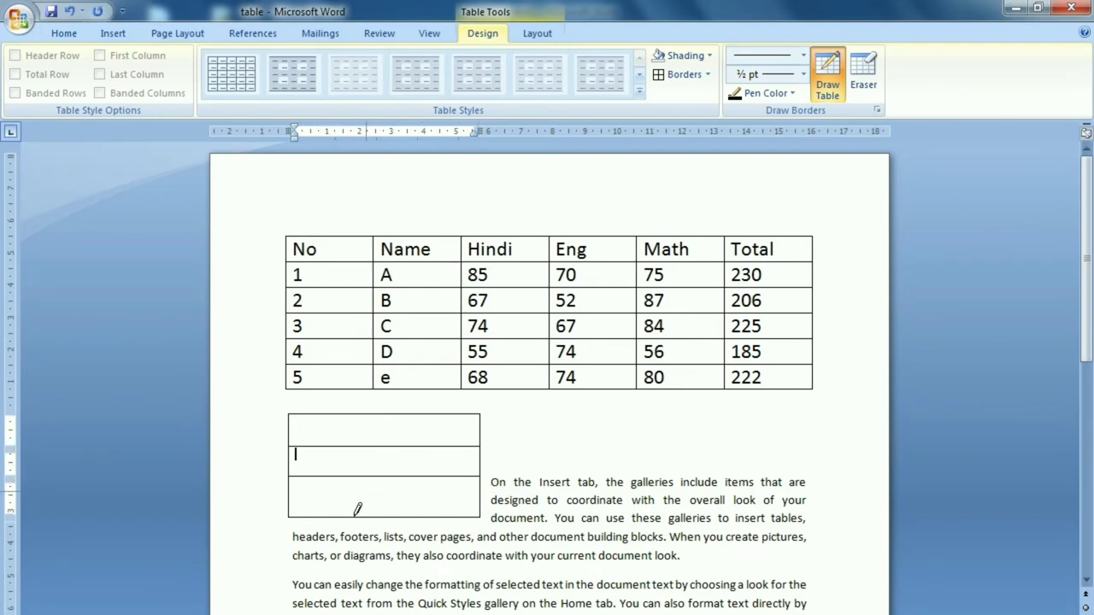
drag(333, 510, 485, 513)
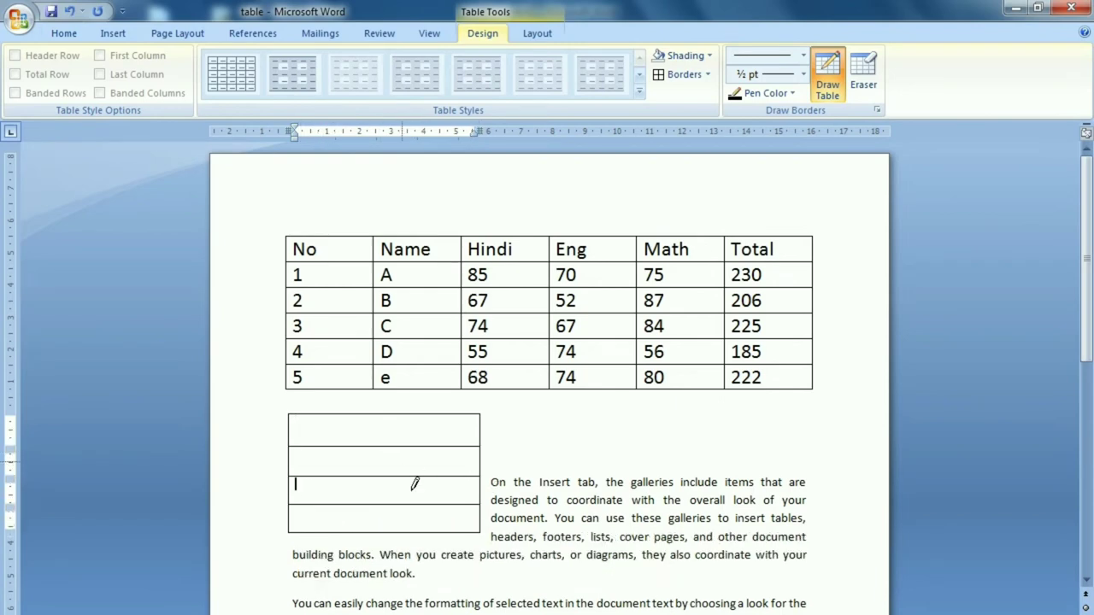
key(Escape)
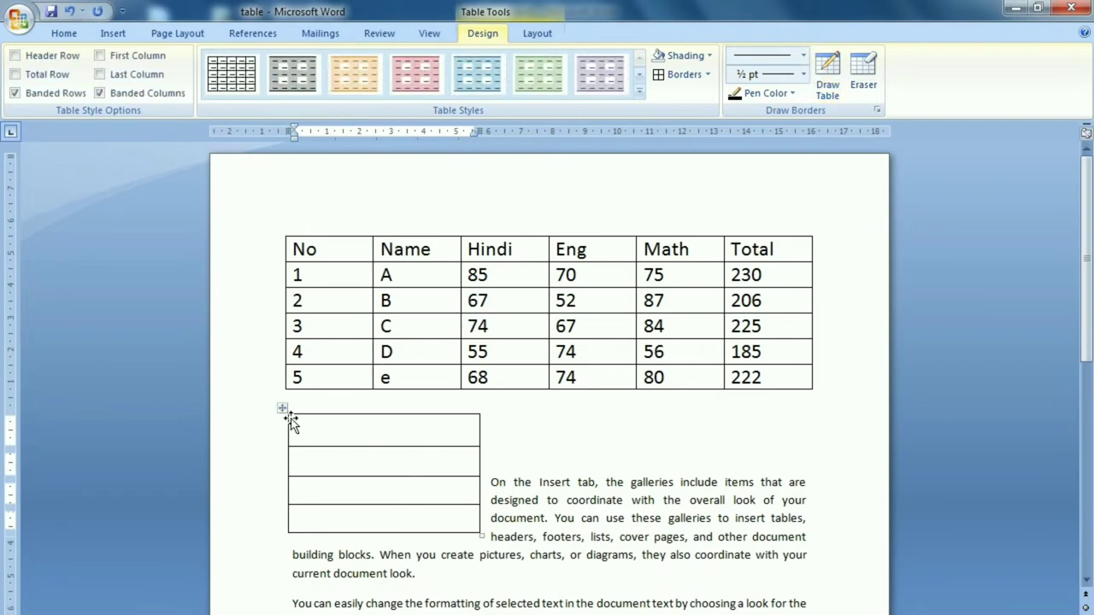
Align the drawn table Center, then Right, in Table Properties.
click(283, 409)
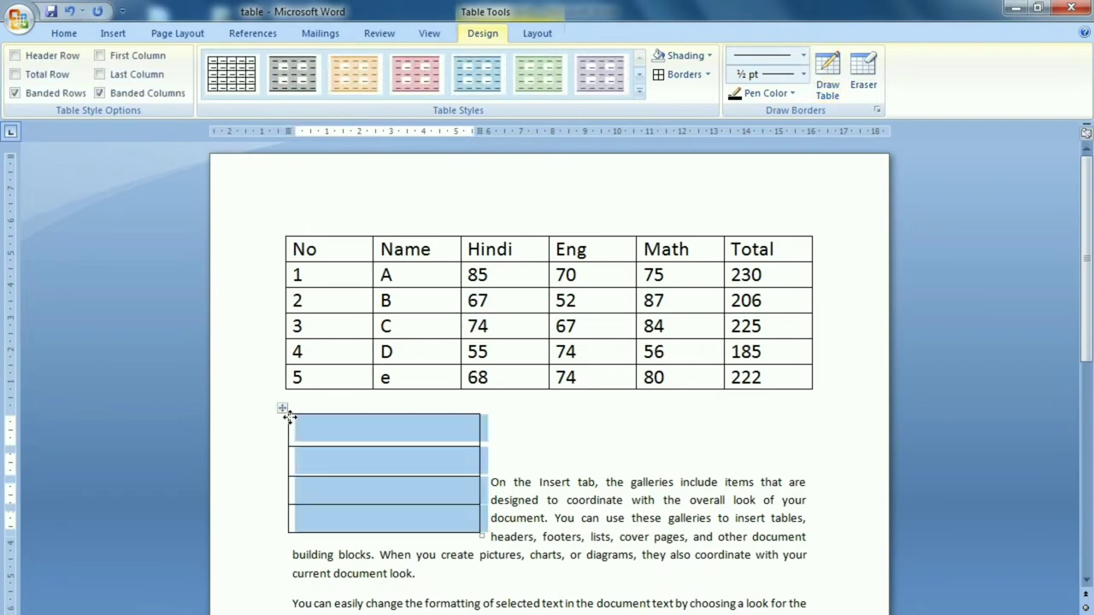
click(539, 35)
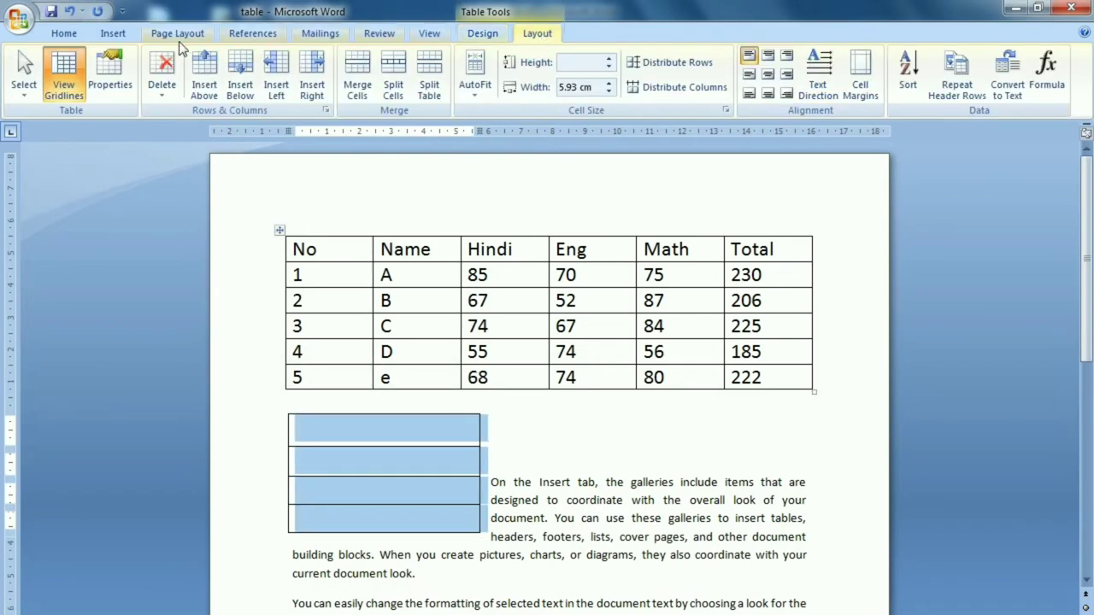
click(114, 91)
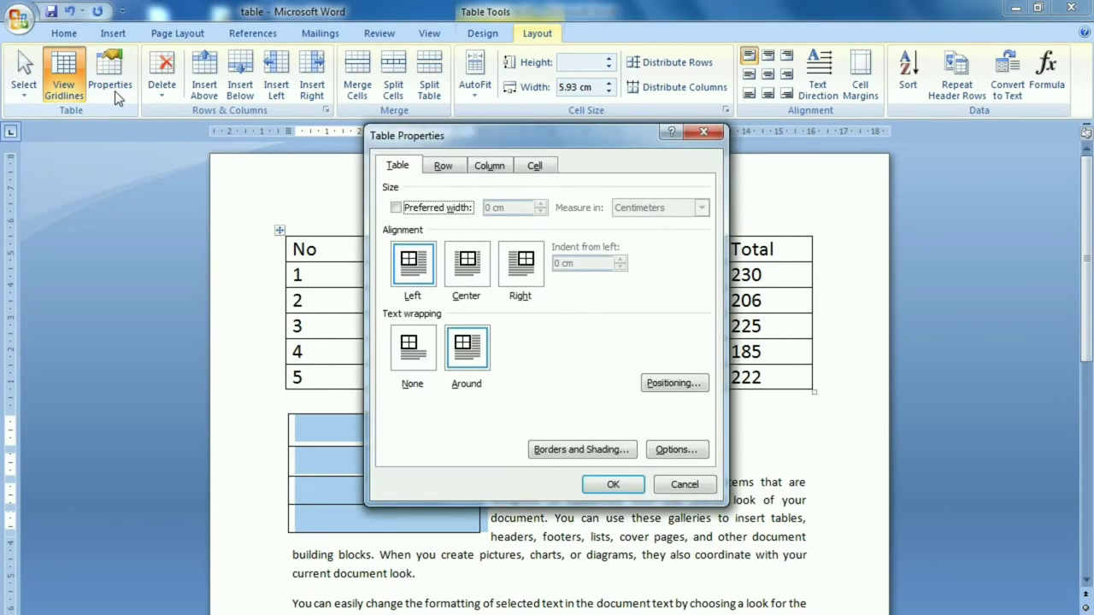
click(474, 272)
click(613, 485)
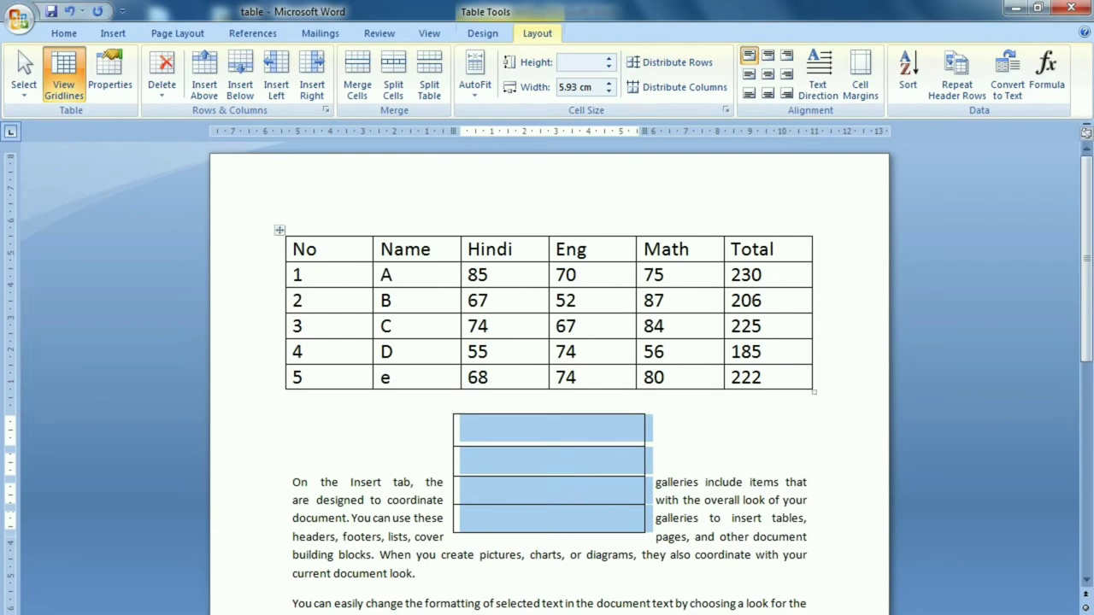
click(112, 86)
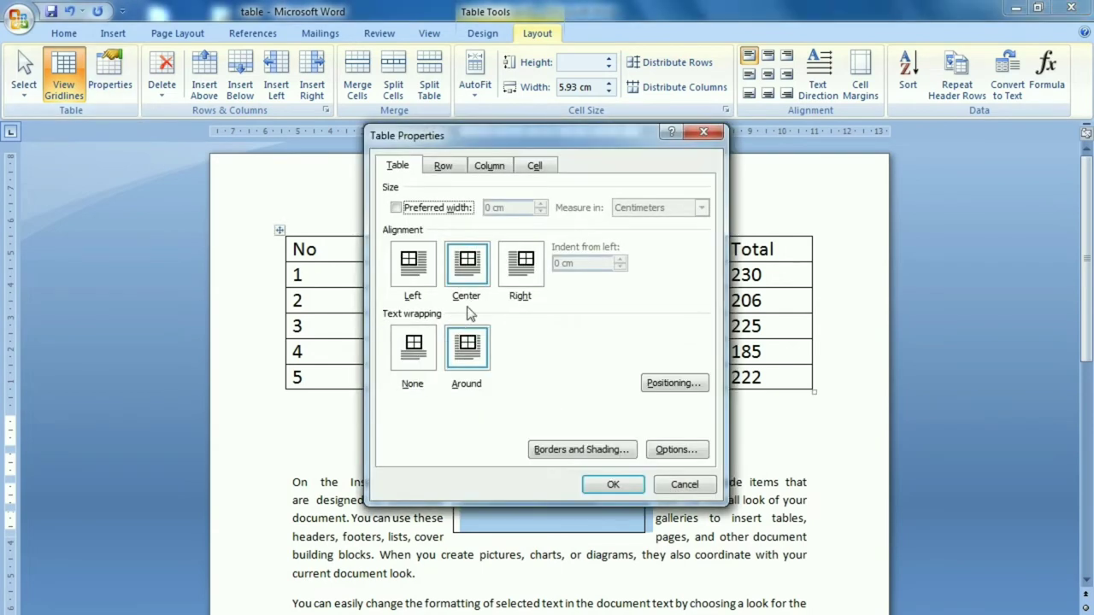
click(520, 291)
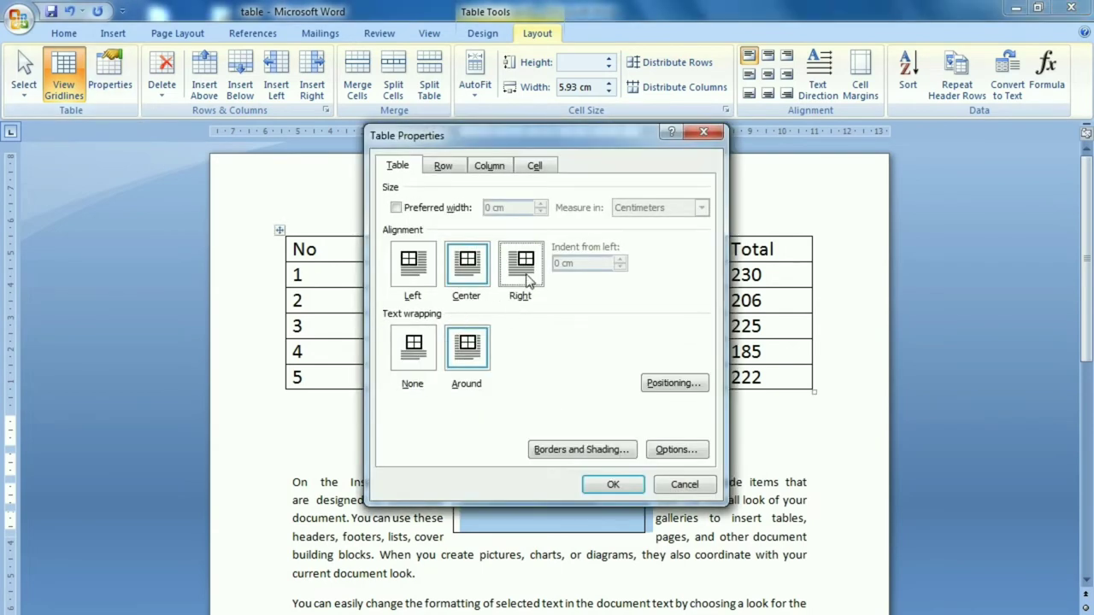
click(612, 485)
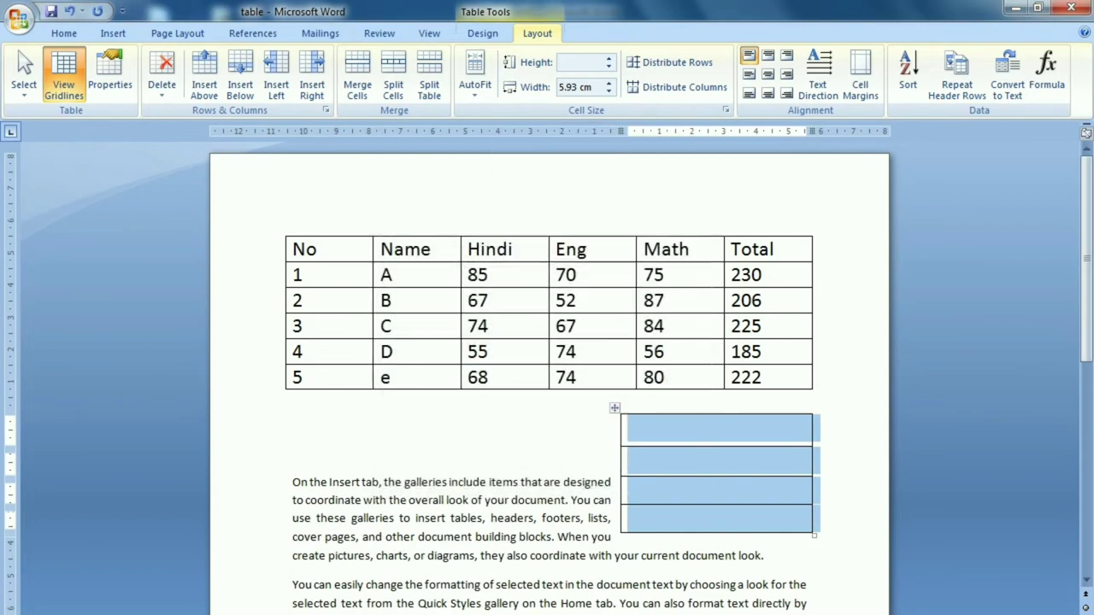
Set the drawn table back to Left alignment with text wrapping None.
click(112, 85)
click(424, 285)
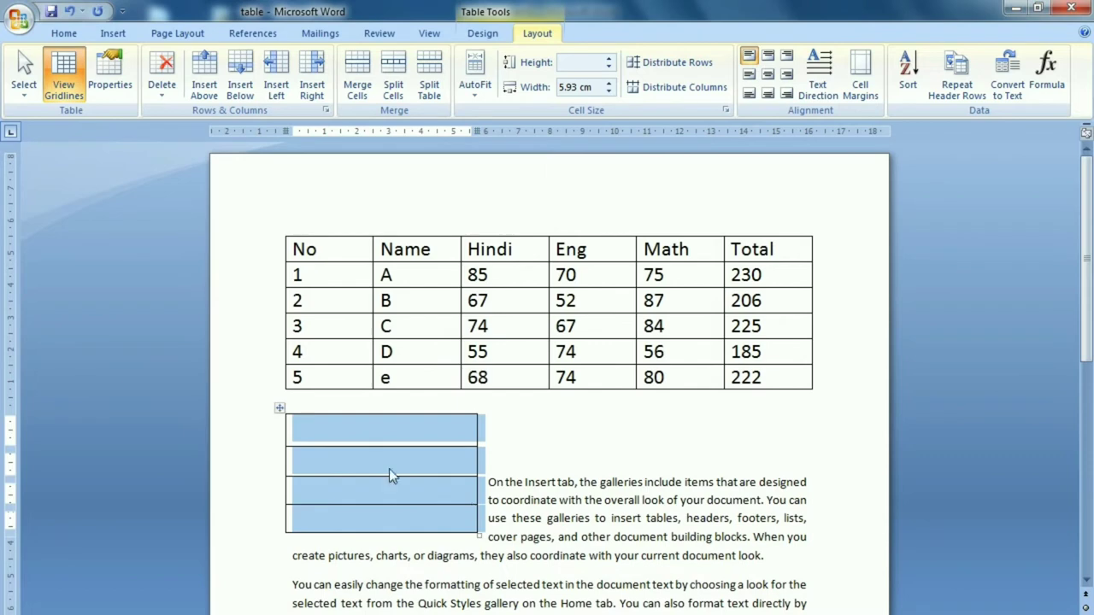
click(118, 89)
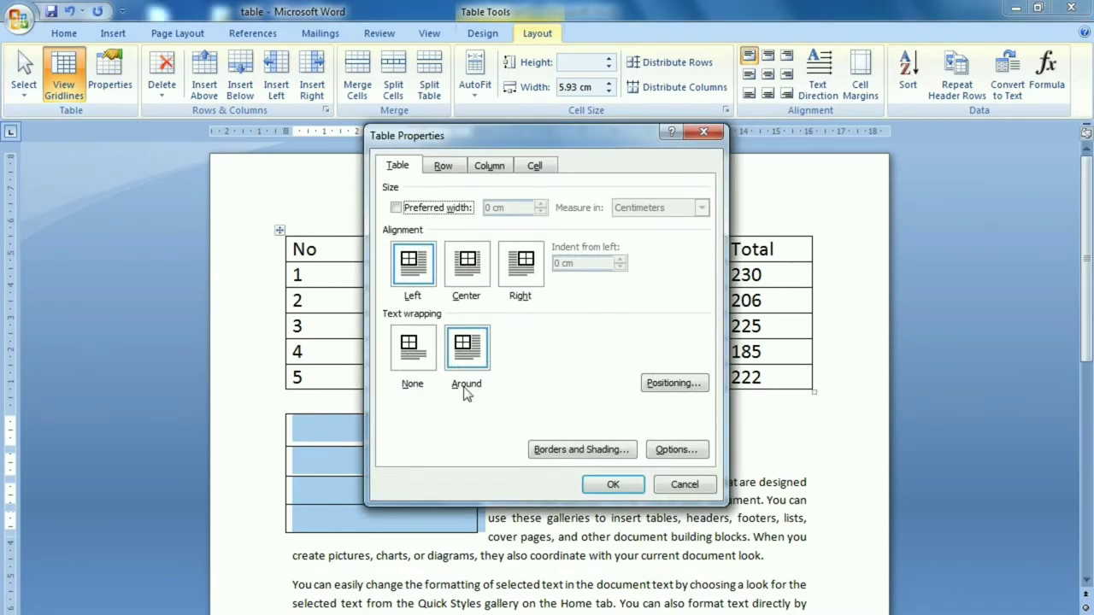
click(417, 359)
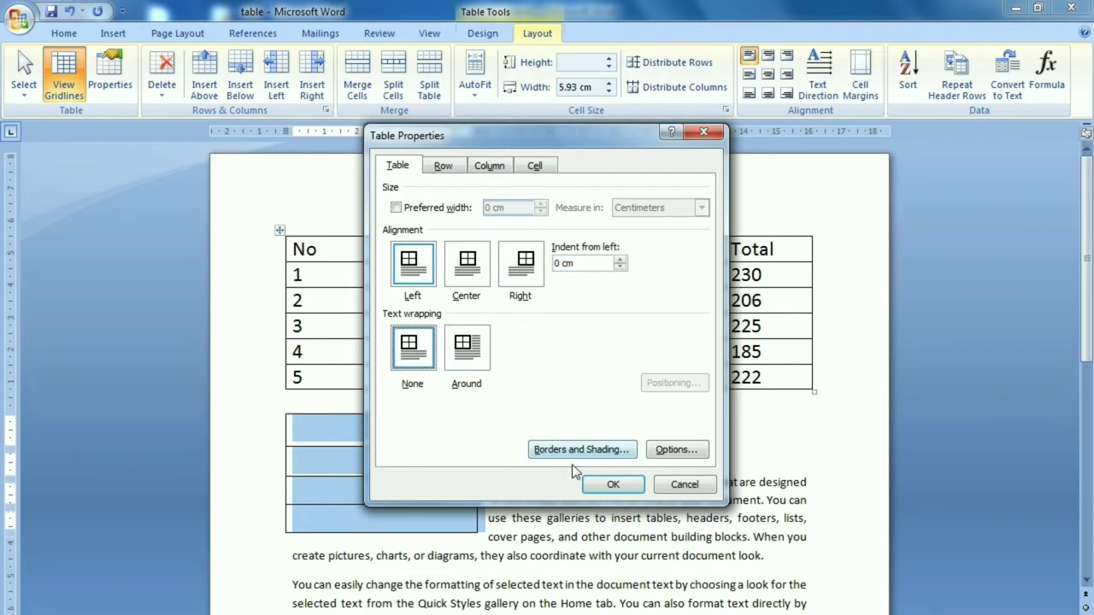
click(612, 483)
scroll(505, 470, down, 2)
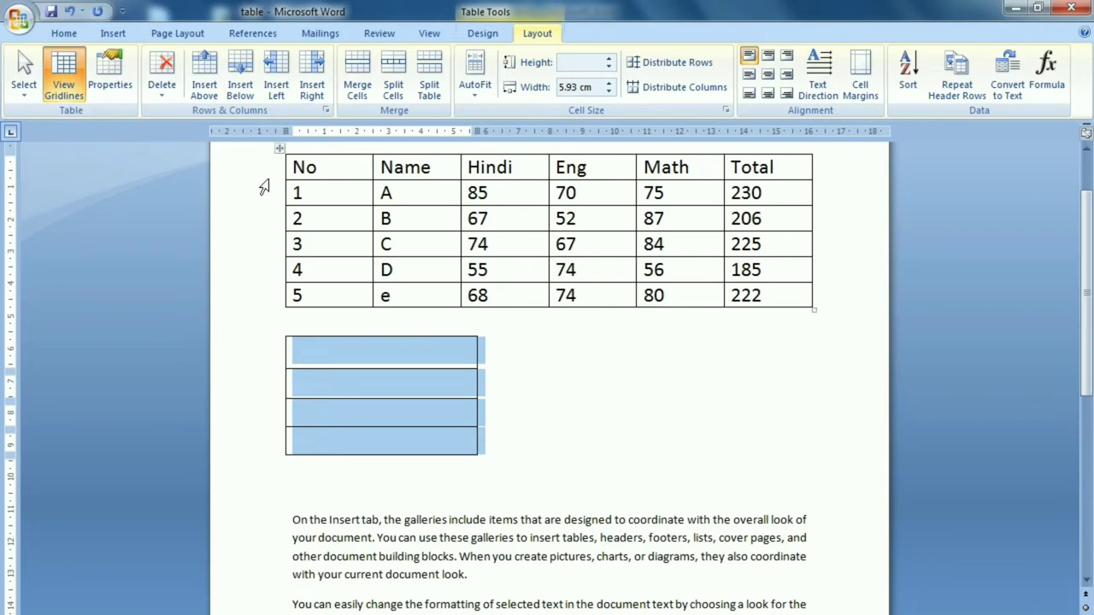
Set the drawn table's text wrapping back to Around.
click(102, 92)
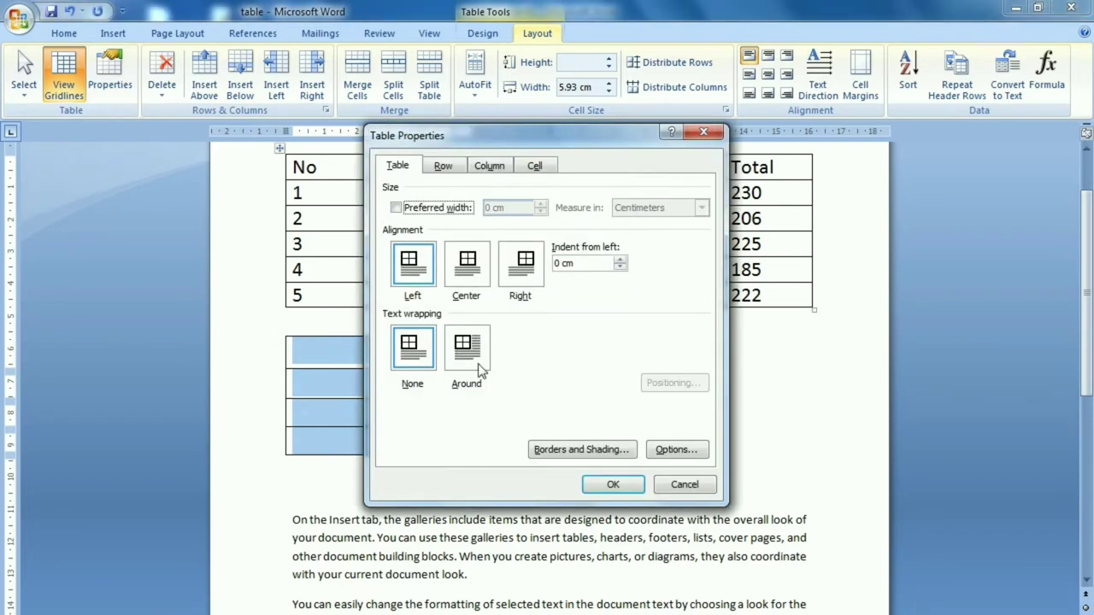
click(480, 373)
click(613, 484)
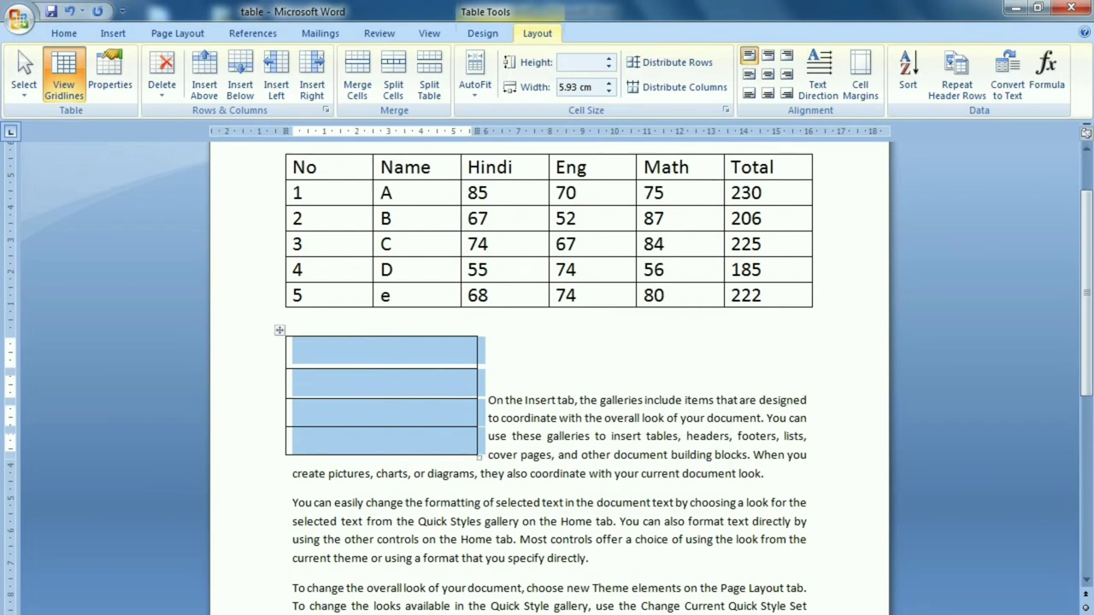
Select the whole lower table and delete it with Backspace.
click(450, 417)
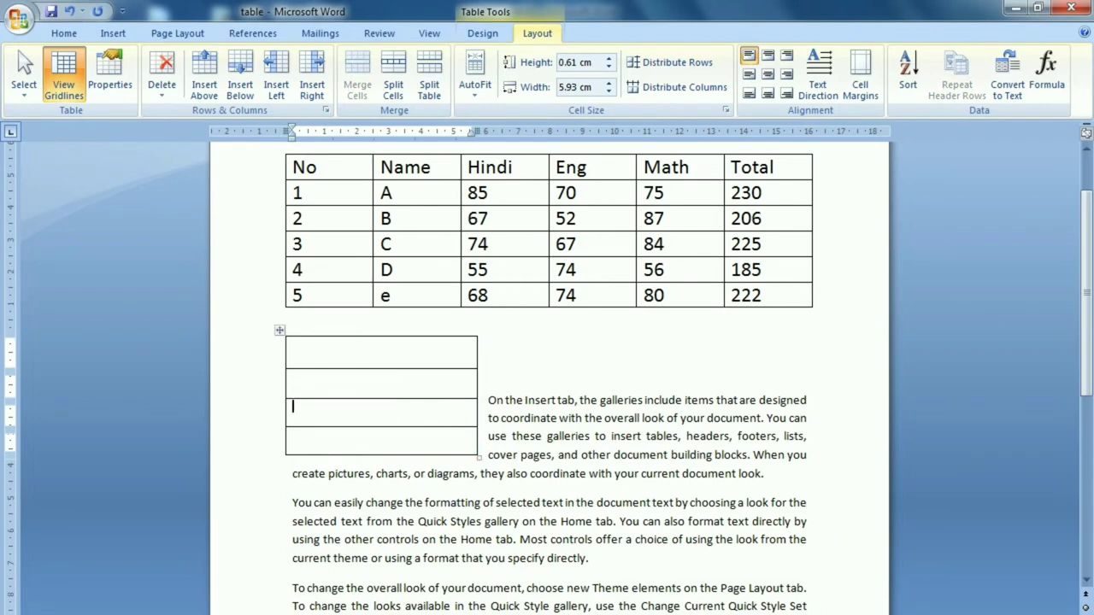
click(282, 333)
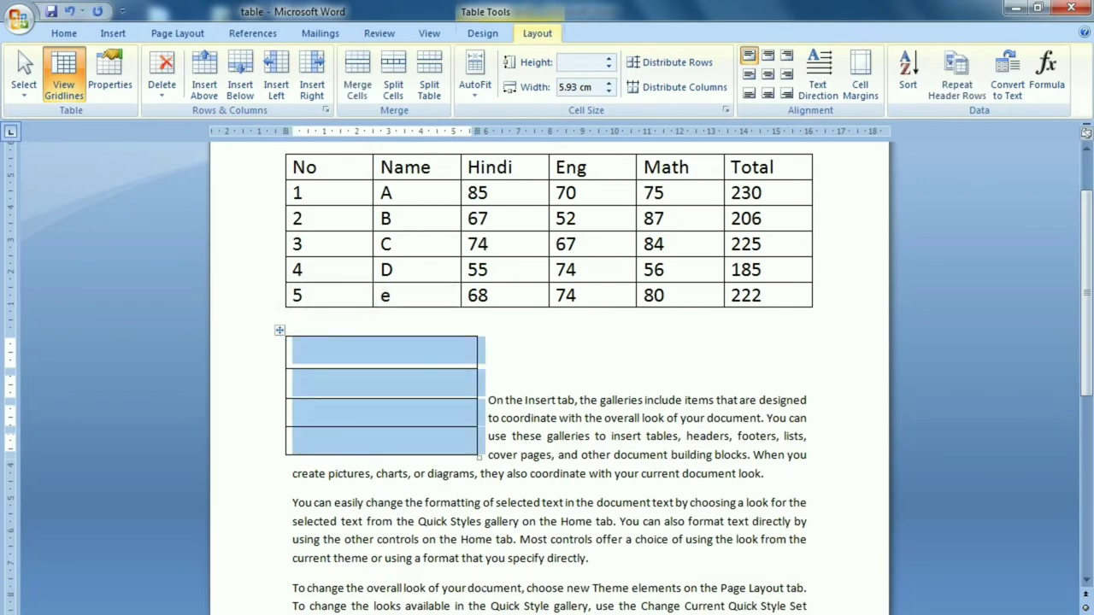
key(BackSpace)
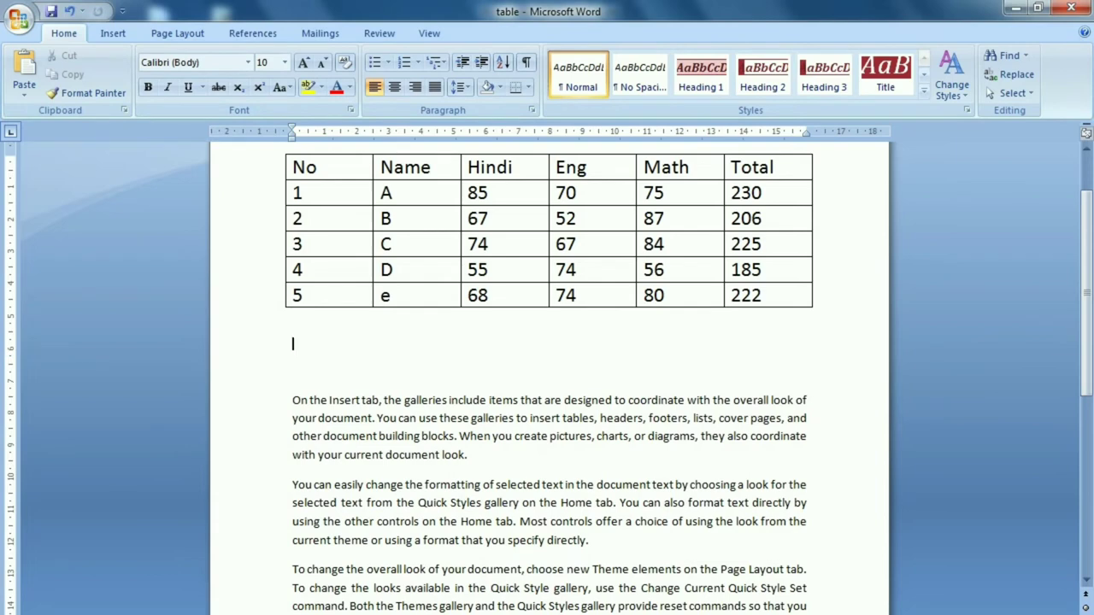
Open the Table Tools Layout Delete dropdown with the caret inside the marks table.
scroll(547, 342, up, 2)
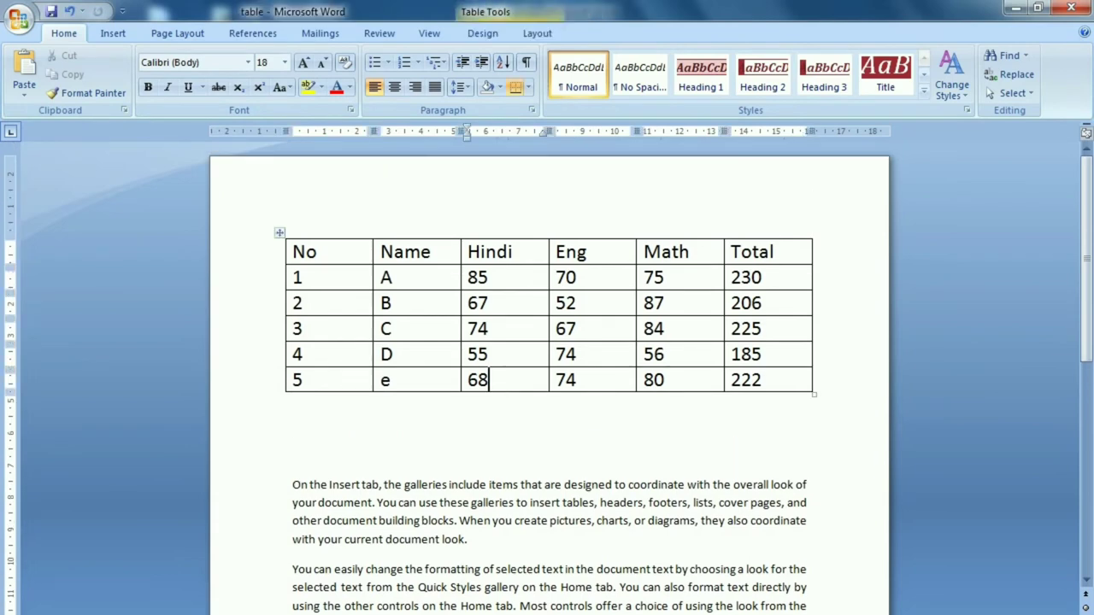
click(546, 34)
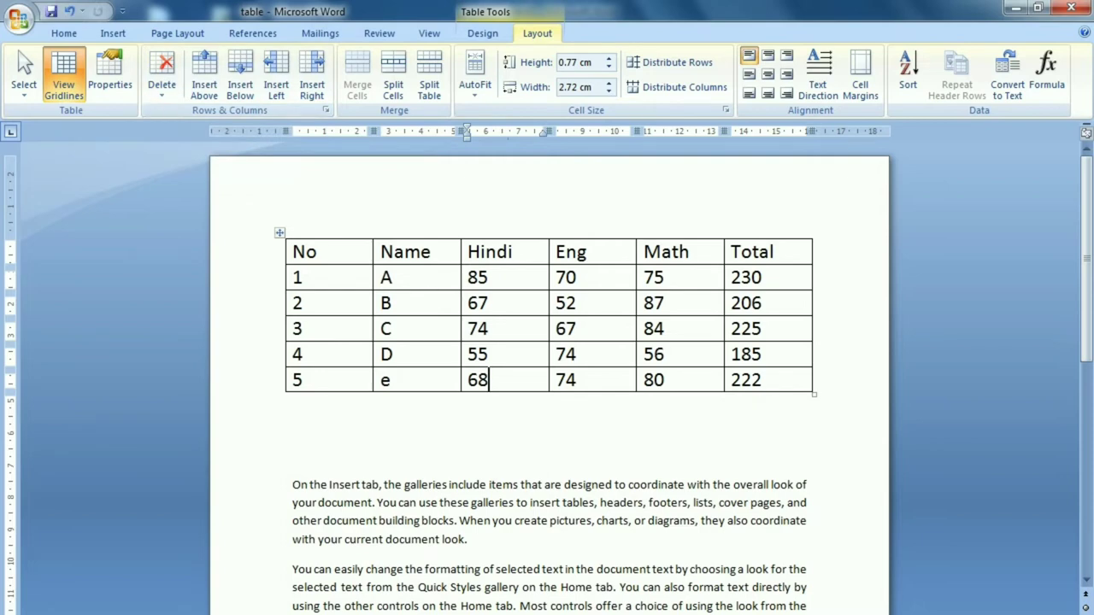
click(763, 277)
click(164, 92)
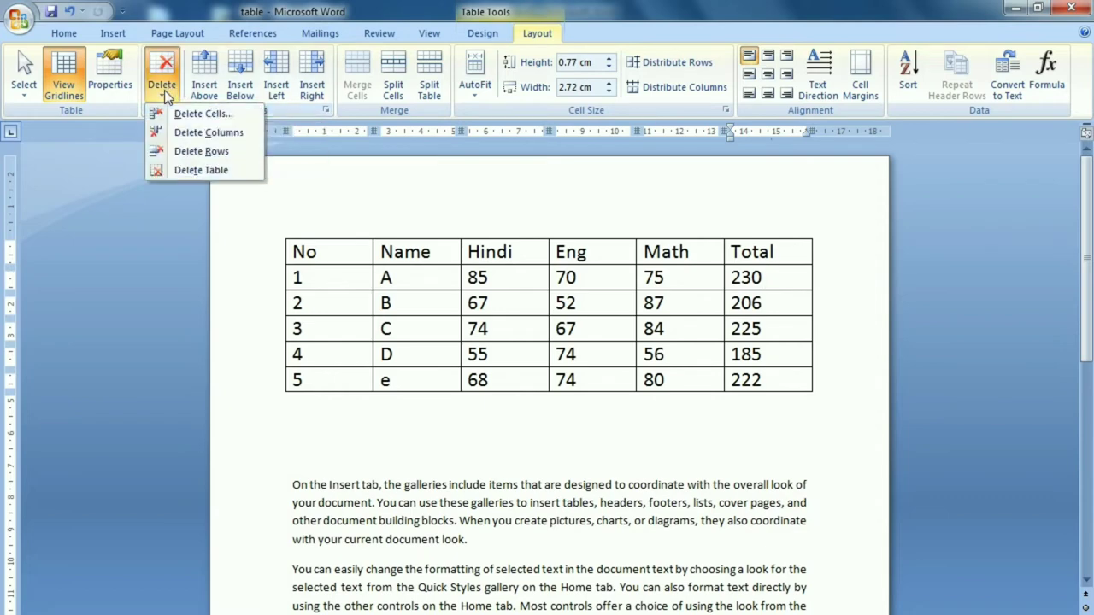
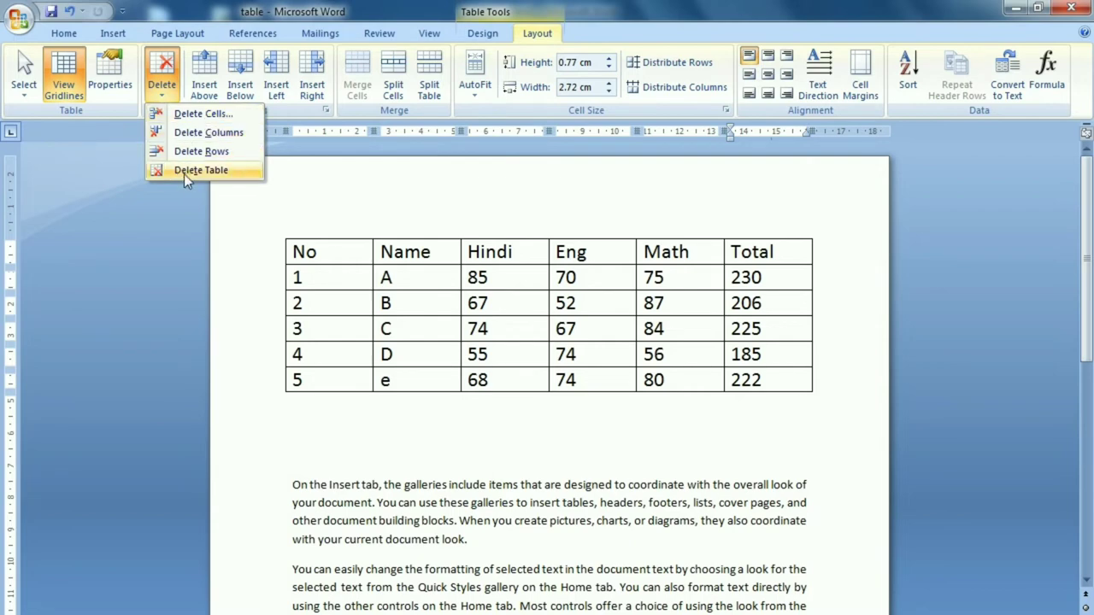
Delete the 230 Total cell with 'Shift cells left', then re-enter 230 in row 1's Total cell.
click(190, 113)
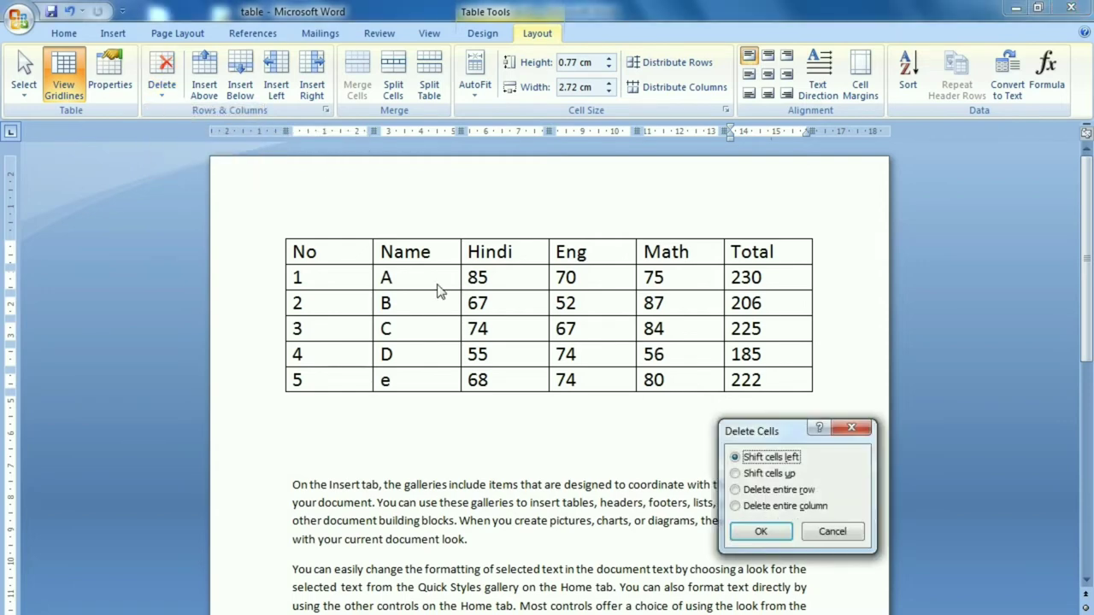
drag(755, 431, 529, 411)
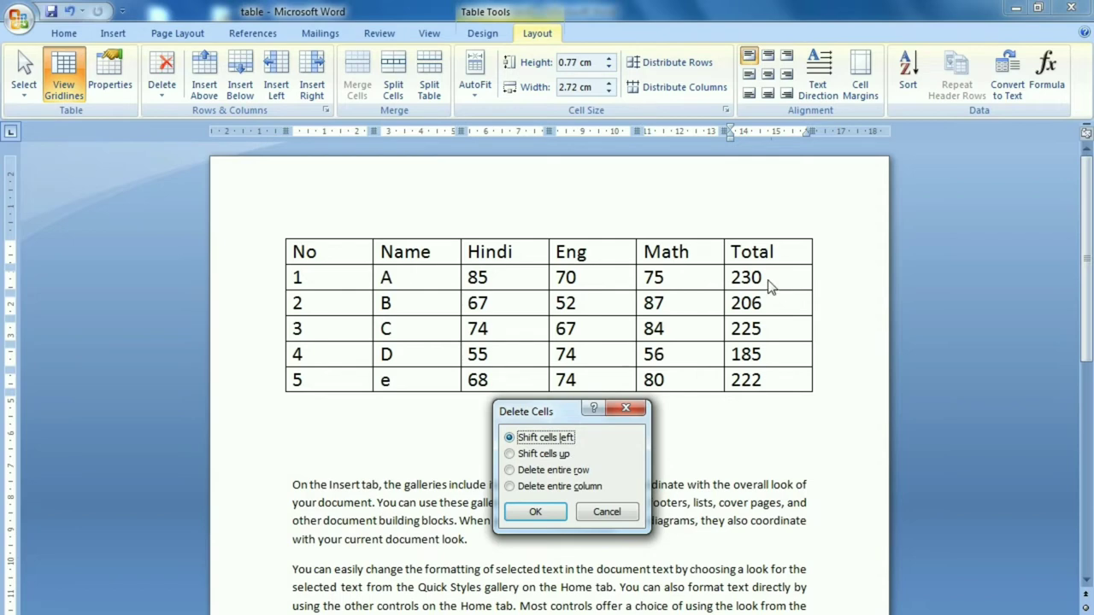
click(531, 516)
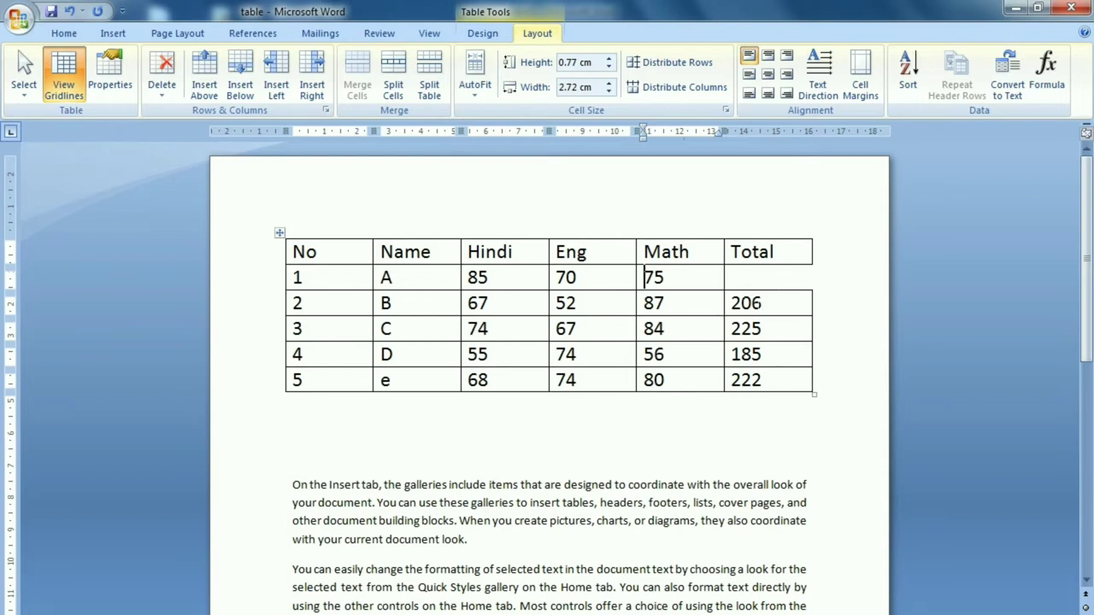
key(Tab)
text(230)
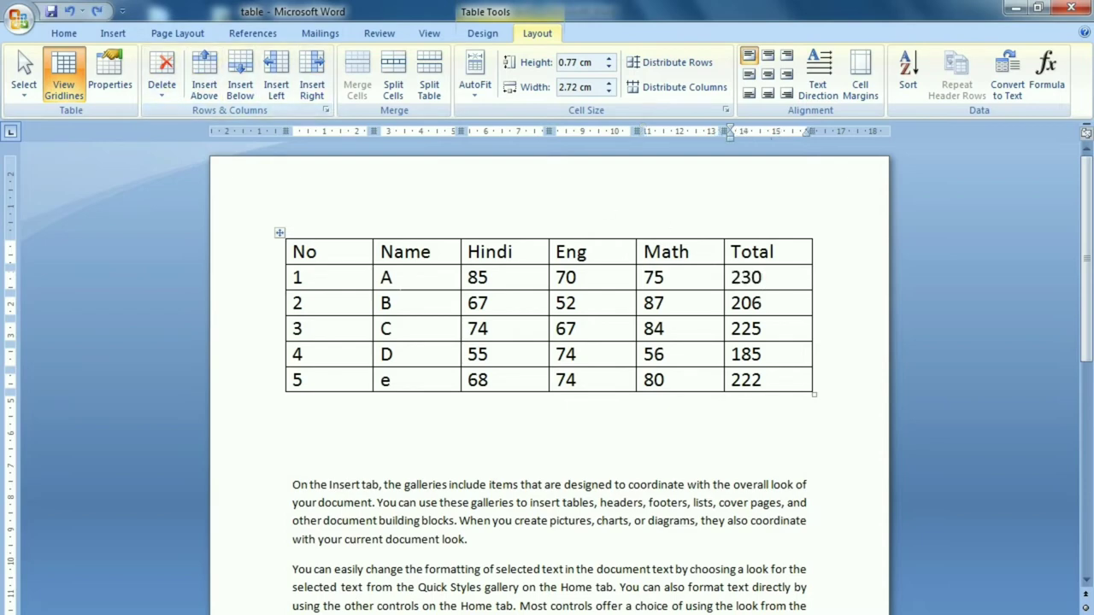
Delete row 1's No cell with 'Shift cells up', then undo it.
click(304, 277)
click(163, 86)
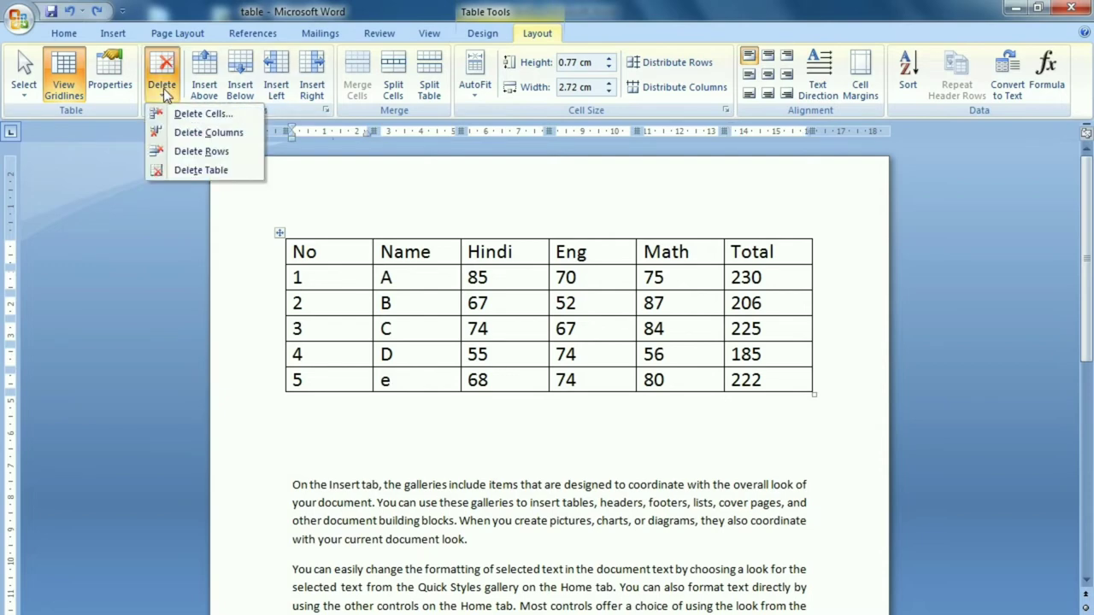
click(201, 114)
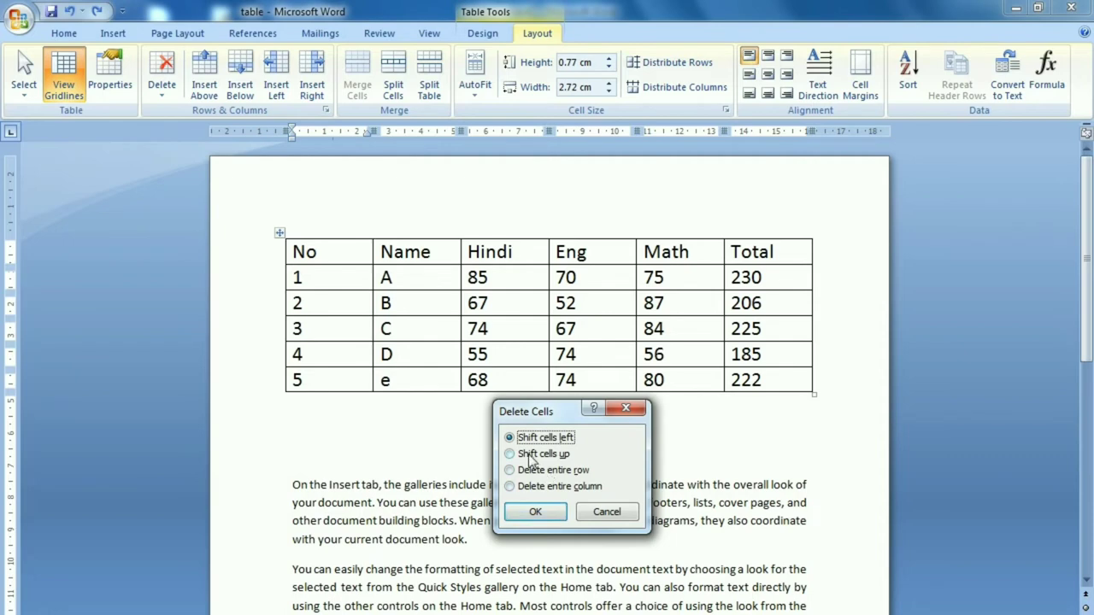
click(531, 460)
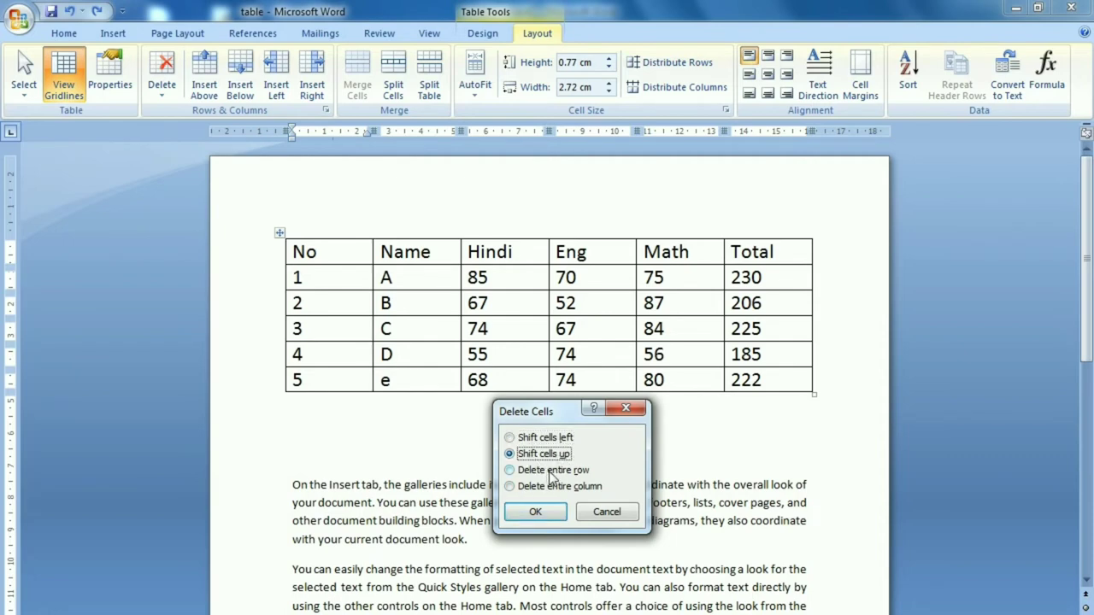
click(535, 511)
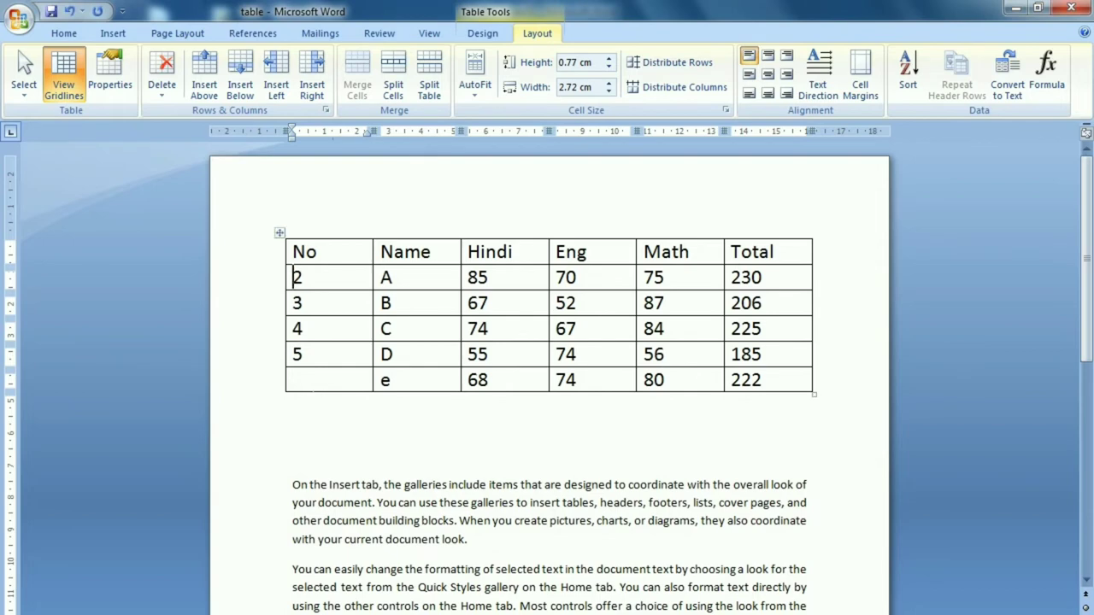
key(ctrl+z)
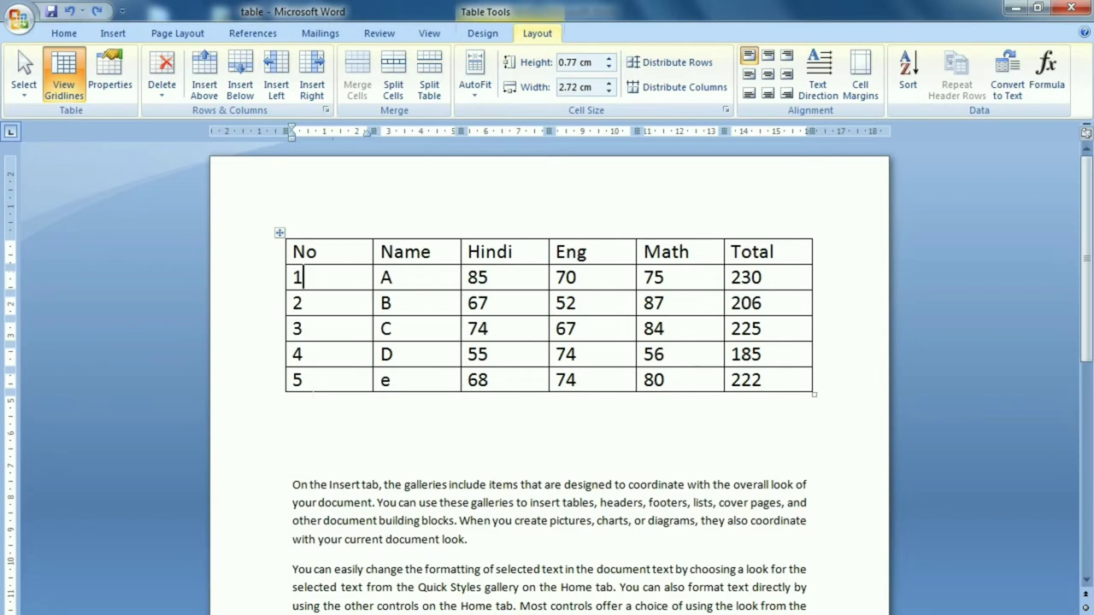
Delete student A's whole row using Delete Cells with 'Delete entire row'.
click(156, 88)
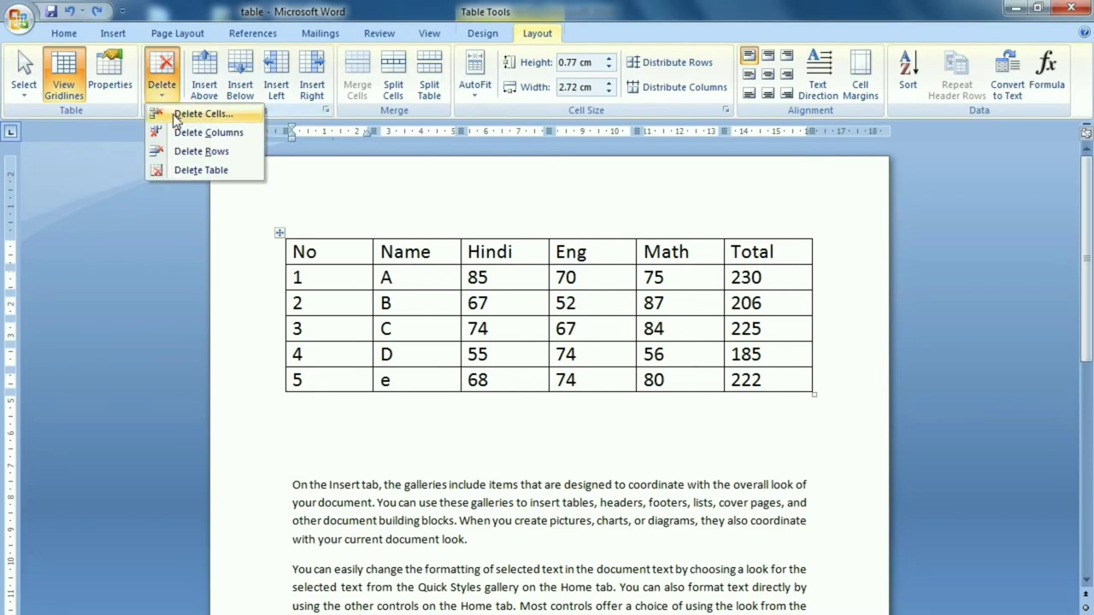
click(188, 115)
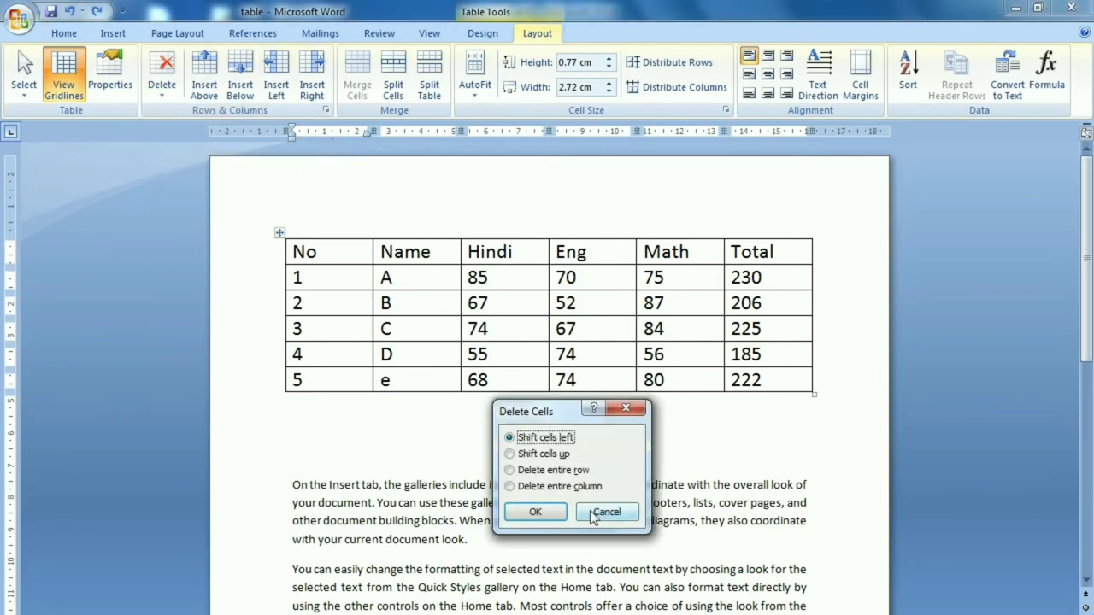
click(525, 470)
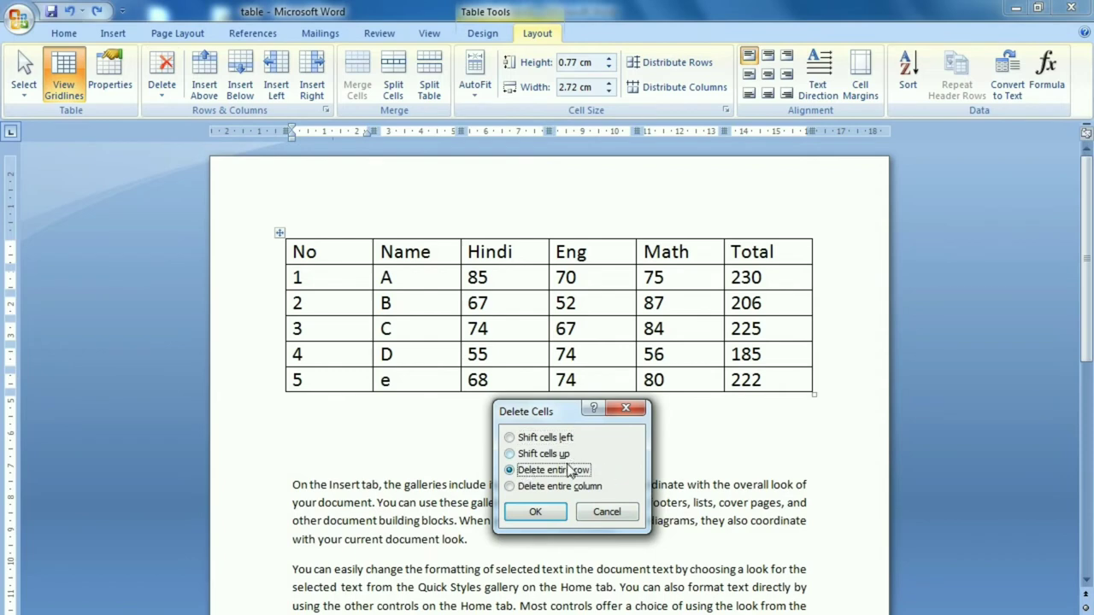
click(534, 513)
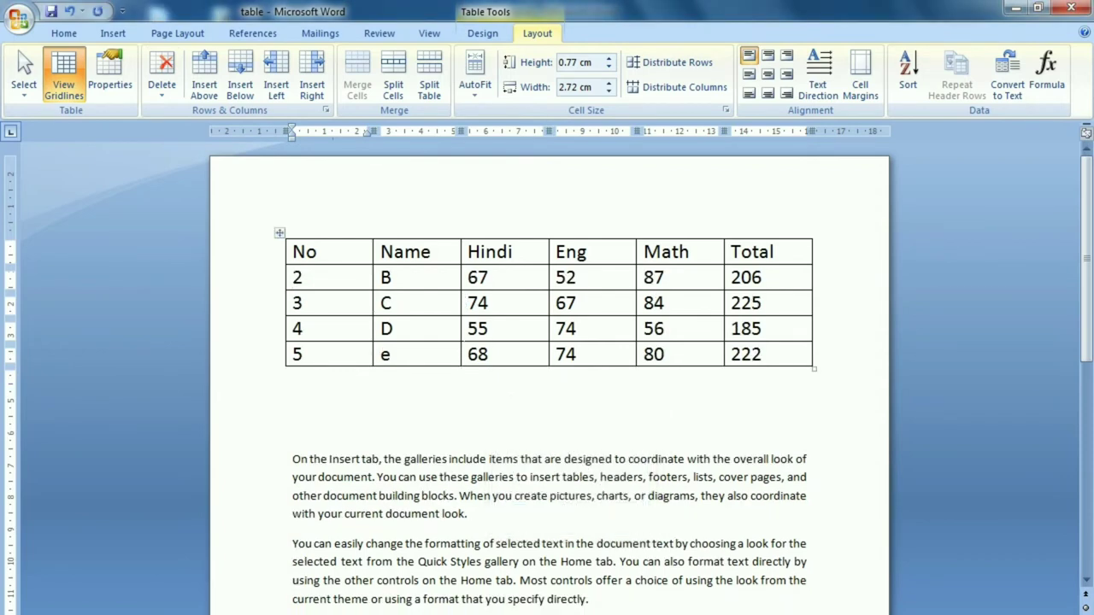
Delete the entire No column using Delete Cells with 'Delete entire column'.
click(157, 91)
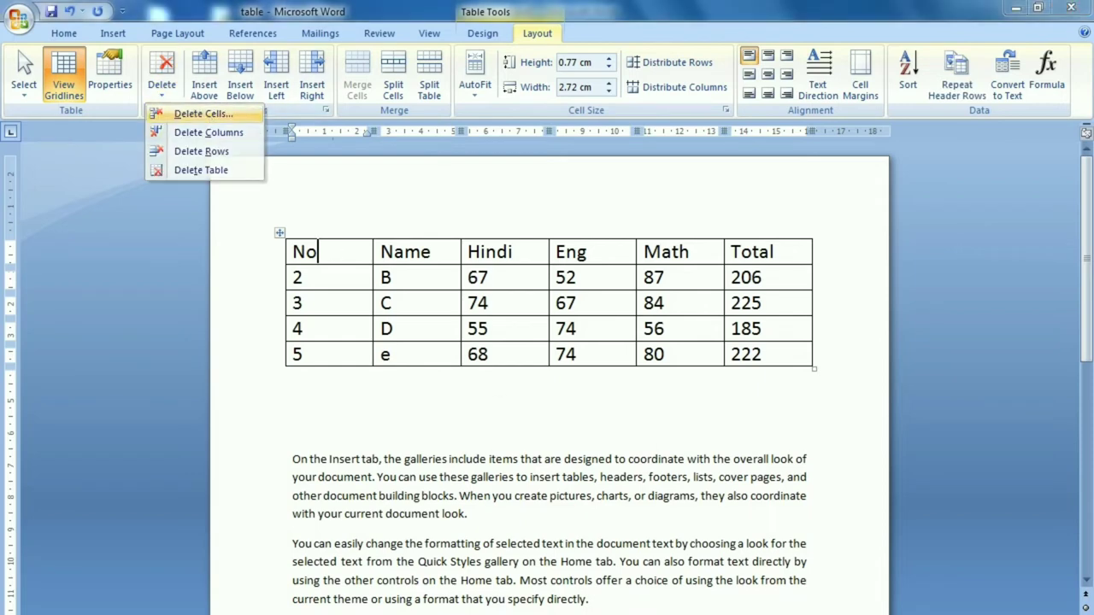
click(204, 113)
click(530, 486)
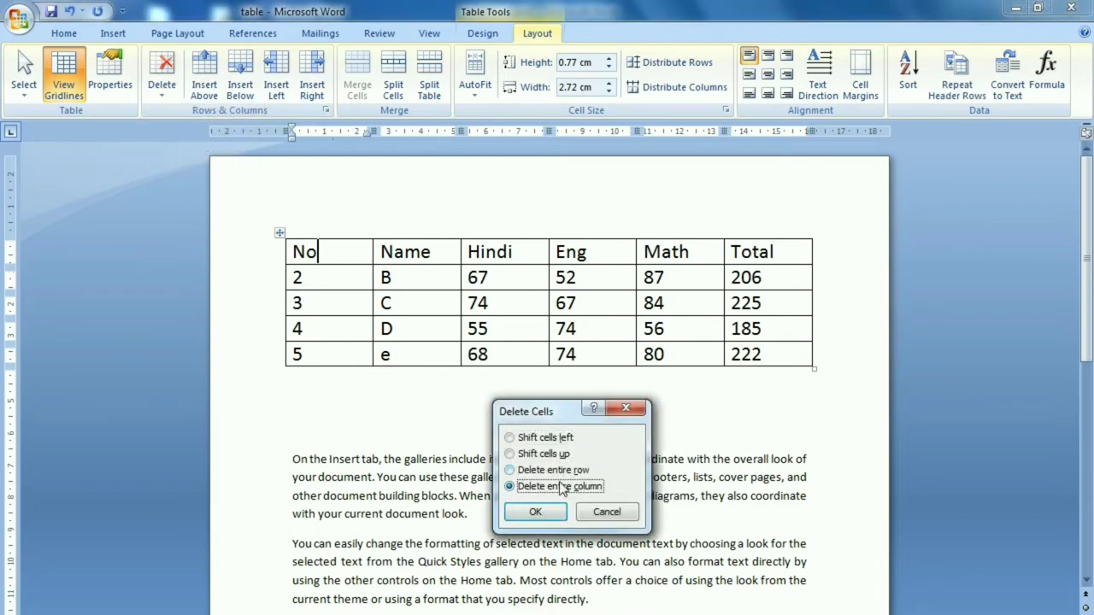
click(534, 512)
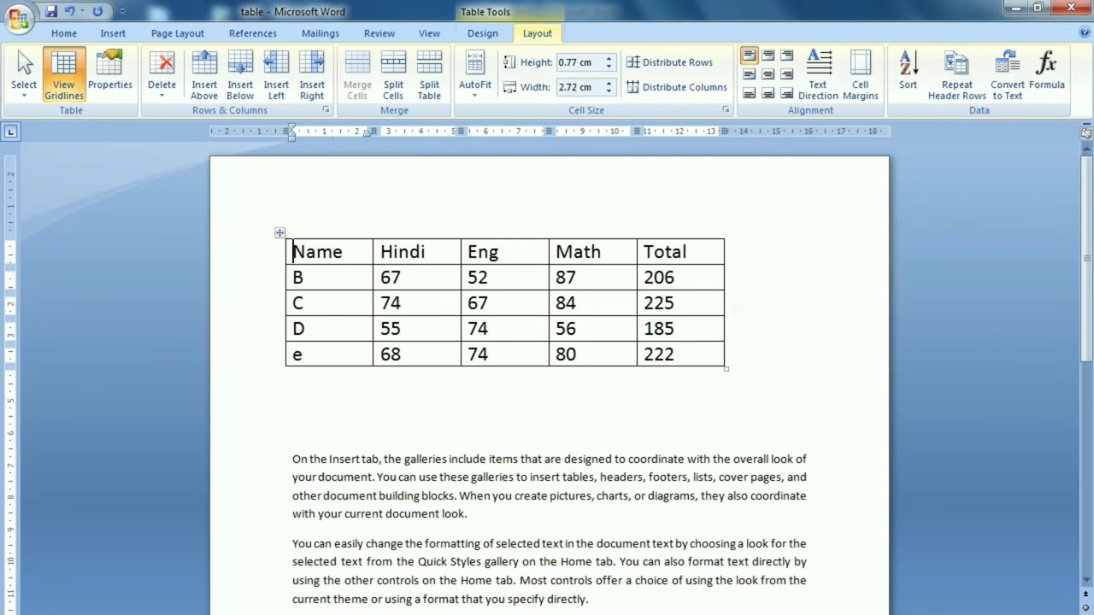
Undo twice to restore the No column and student A's row (1, A, 85, 70, 75, 230).
key(ctrl+z)
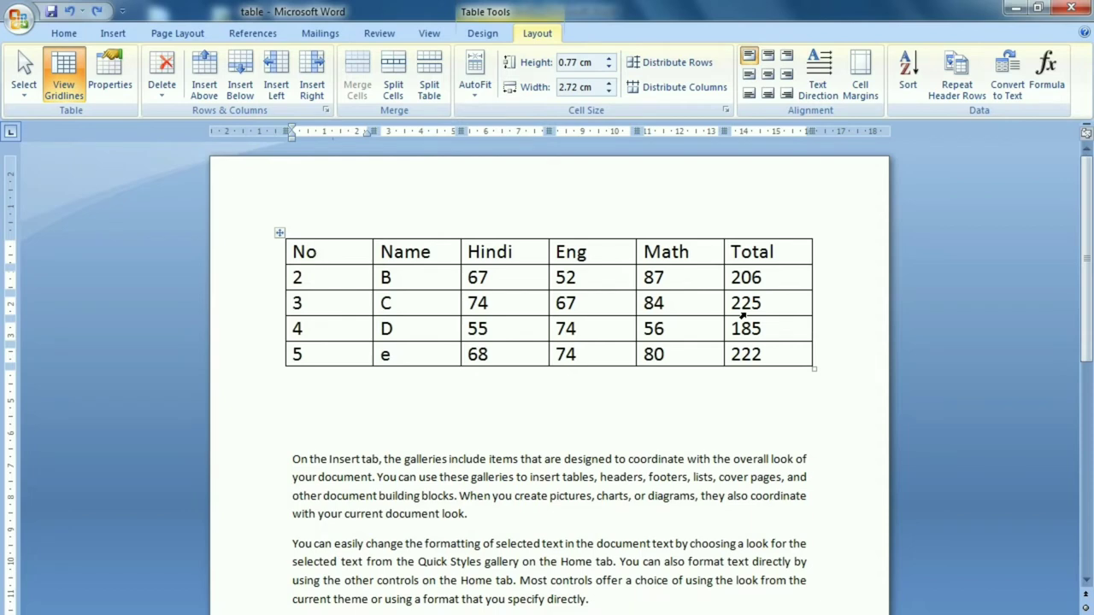
key(ctrl+z)
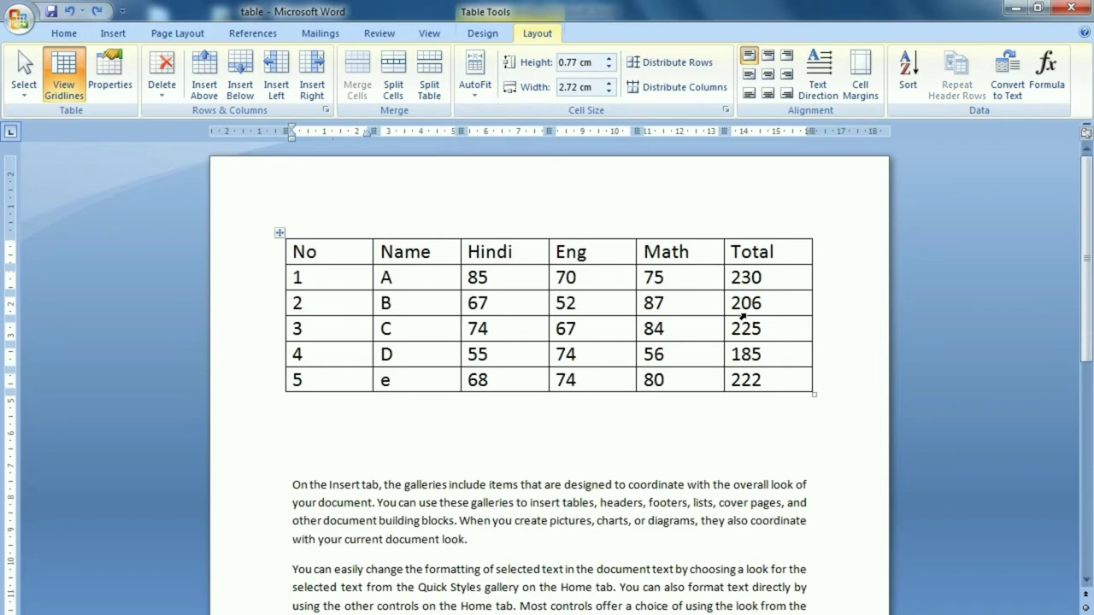
click(157, 96)
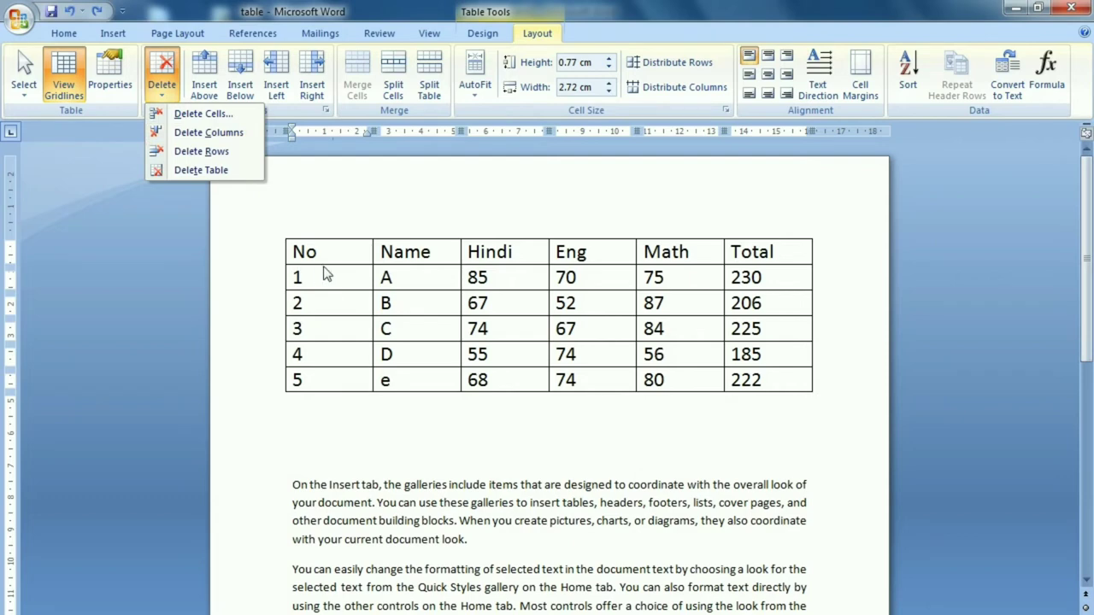
key(Escape)
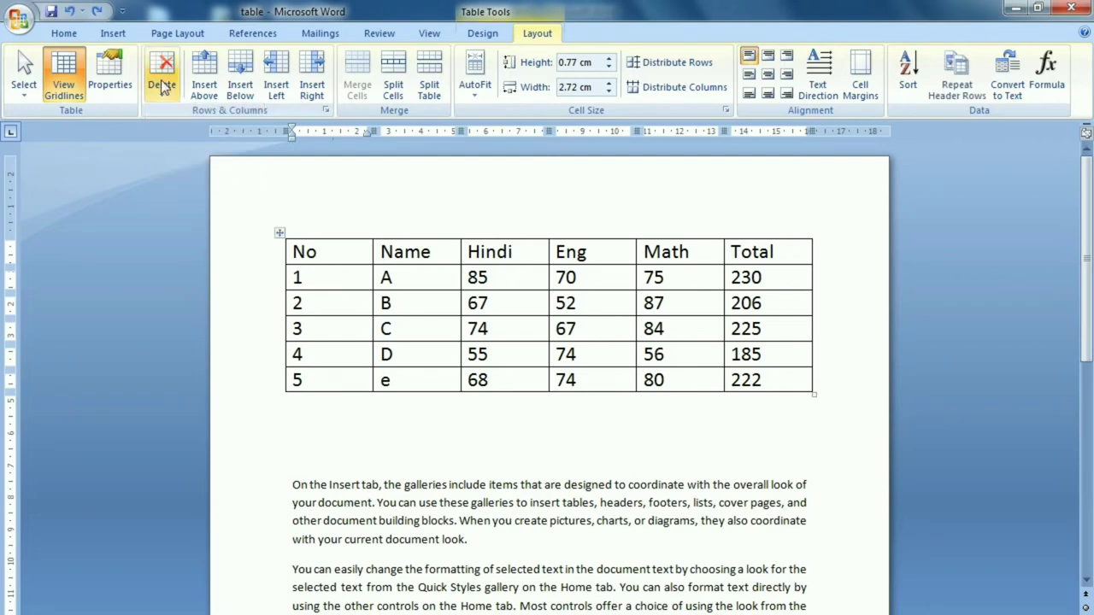
click(162, 77)
click(213, 134)
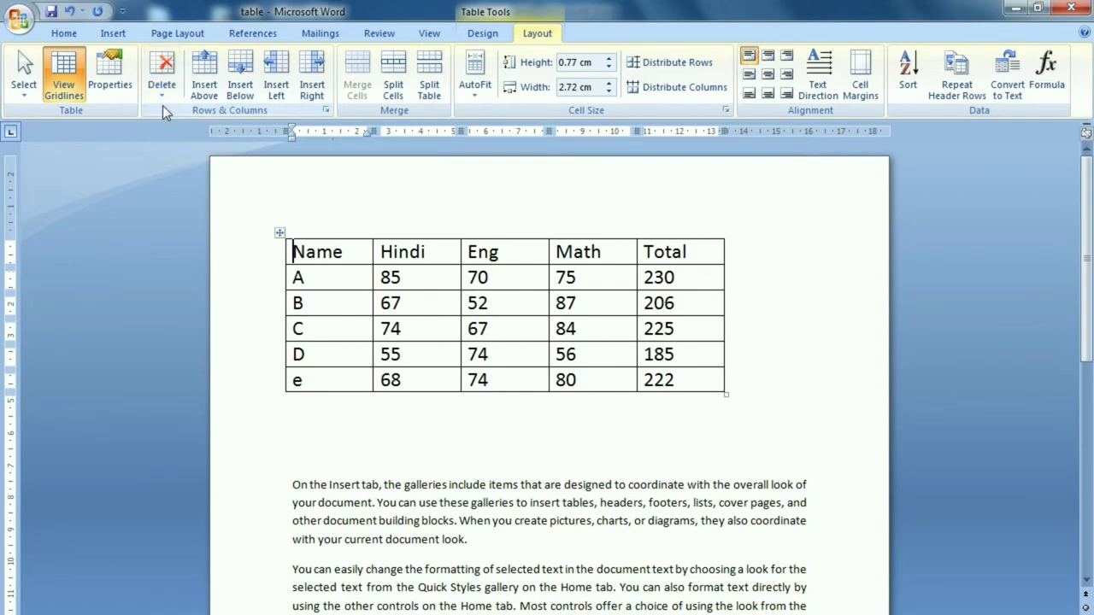
click(161, 81)
click(220, 152)
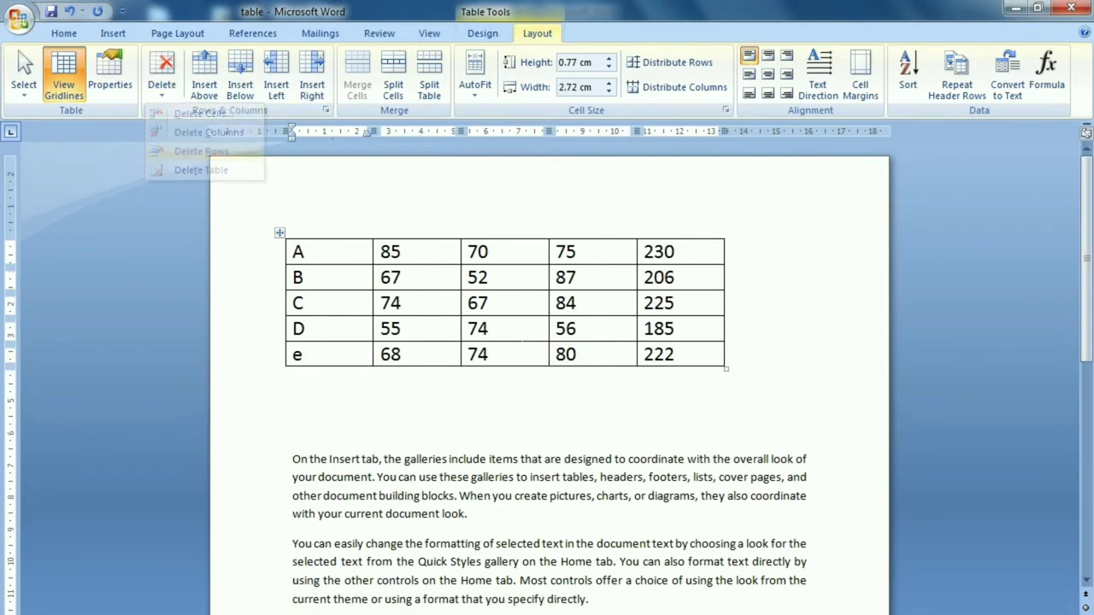
click(156, 84)
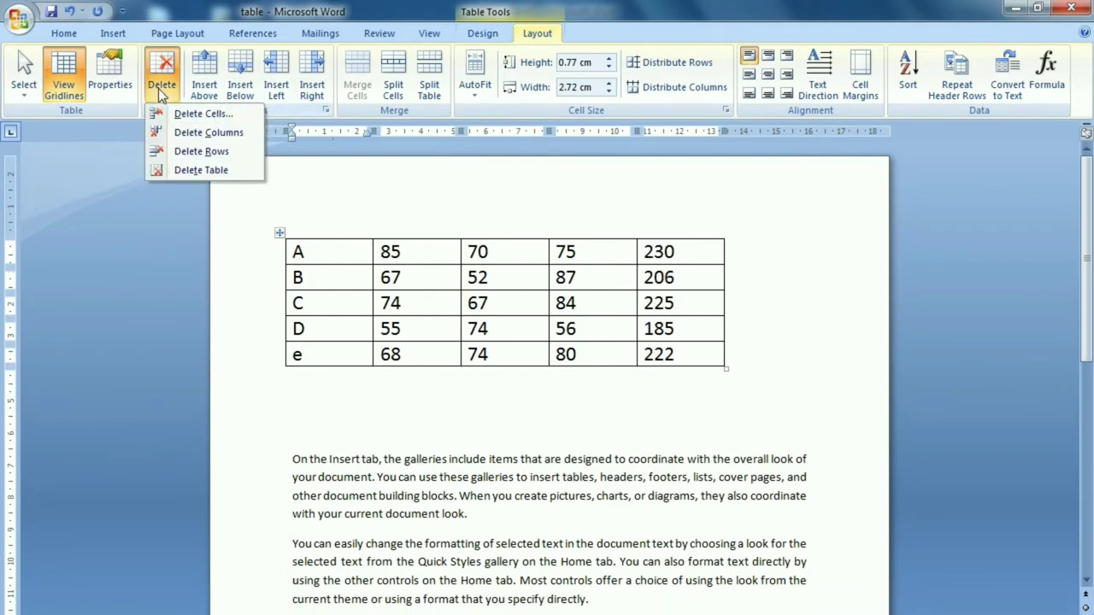
click(177, 170)
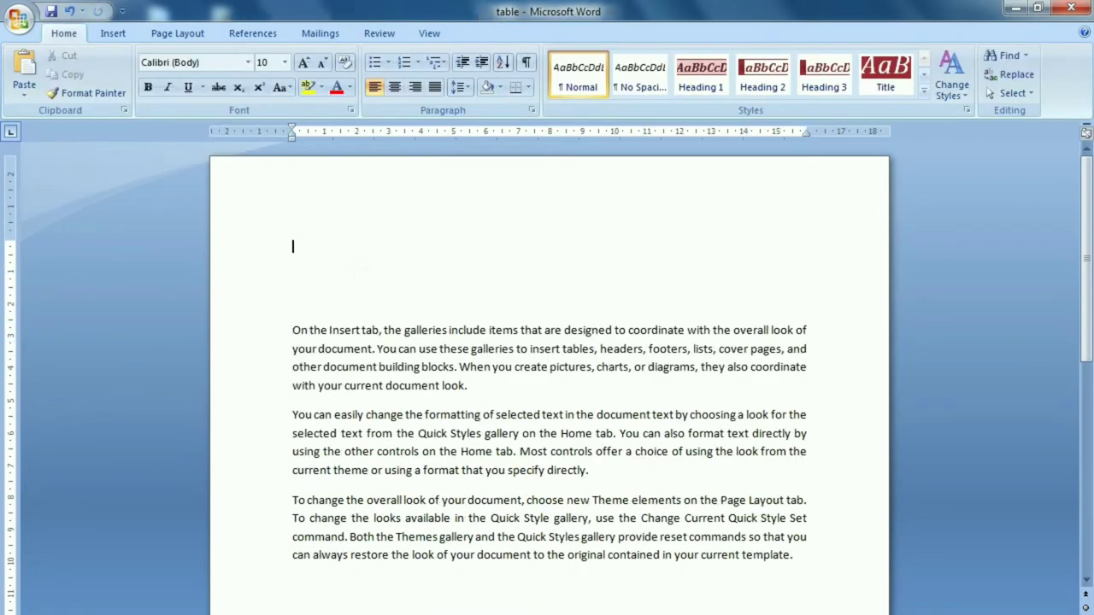
key(ctrl+z)
key(ctrl+z)
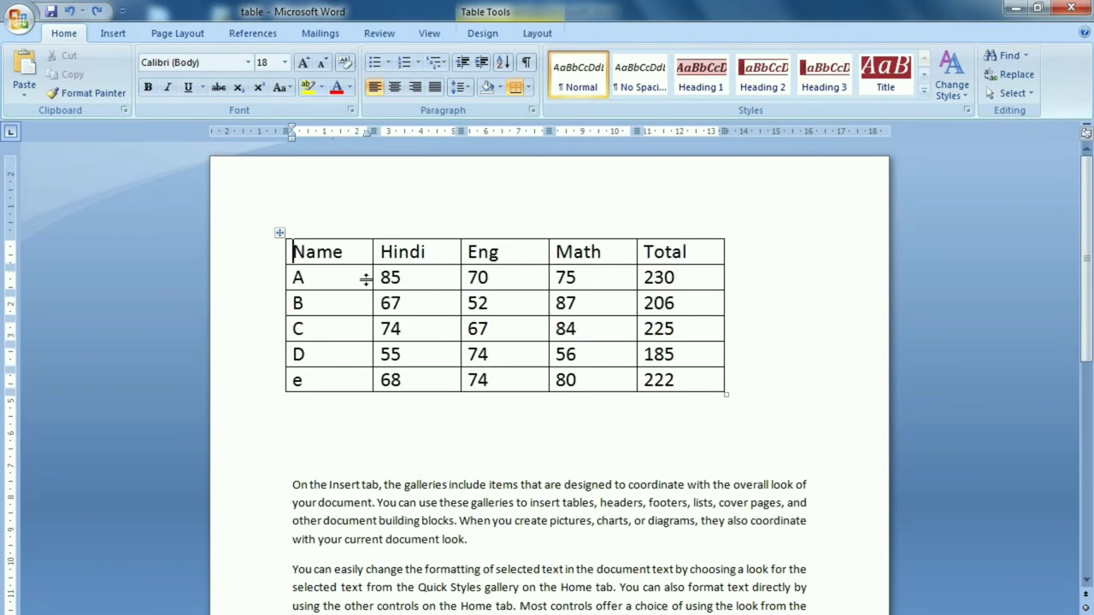
key(ctrl+z)
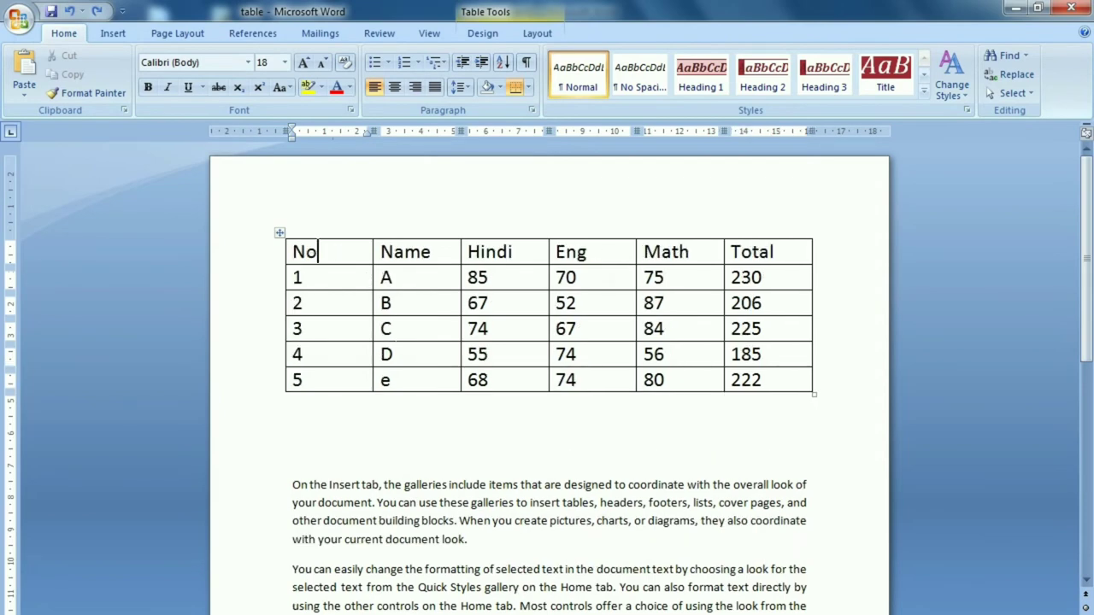
click(393, 329)
click(540, 33)
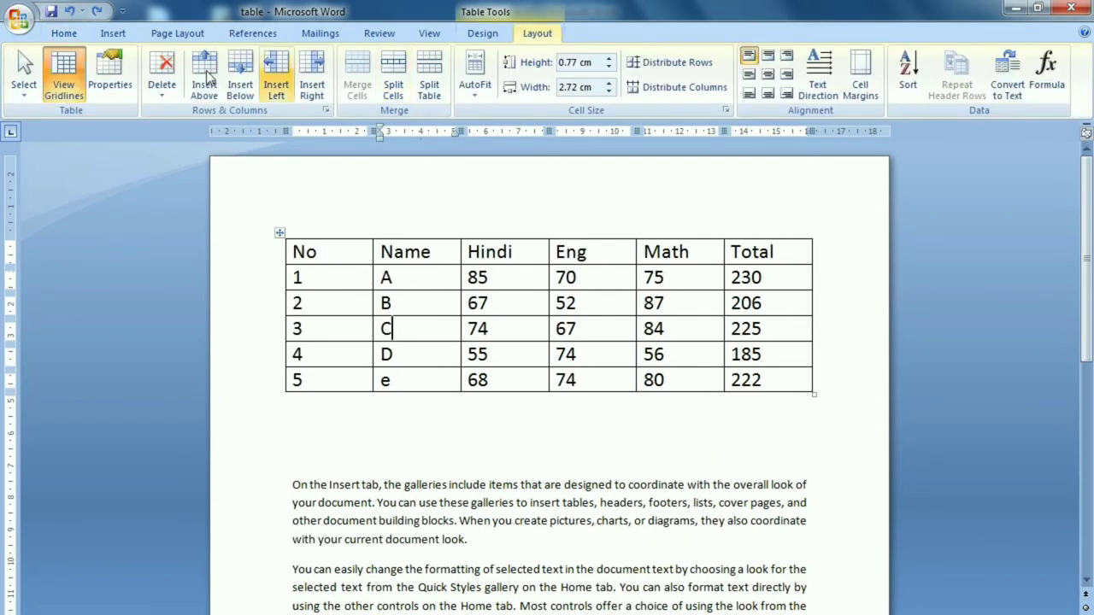
click(163, 96)
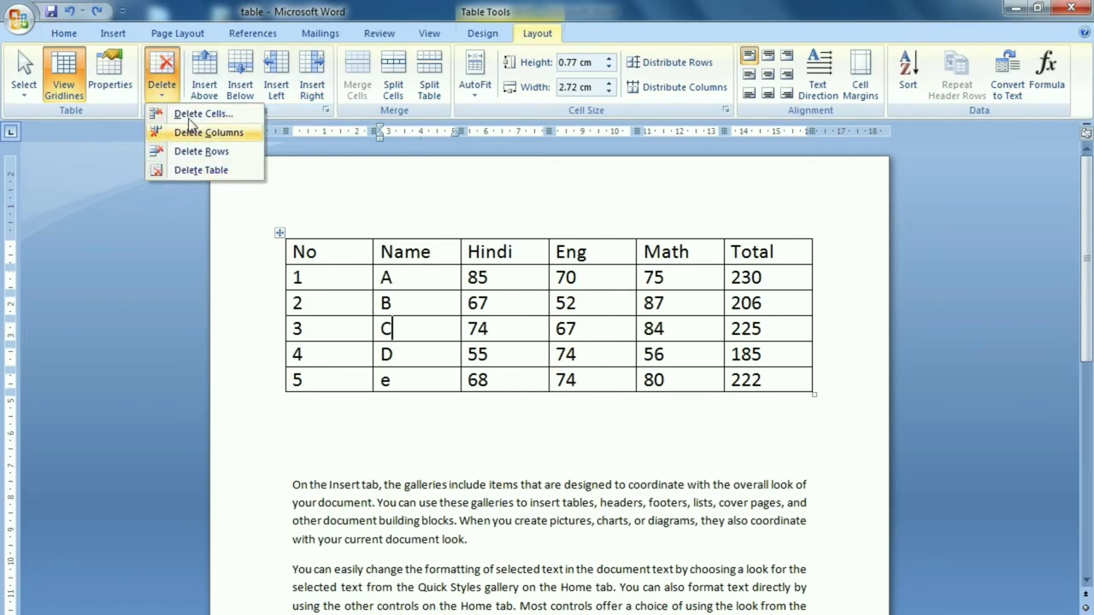
click(330, 261)
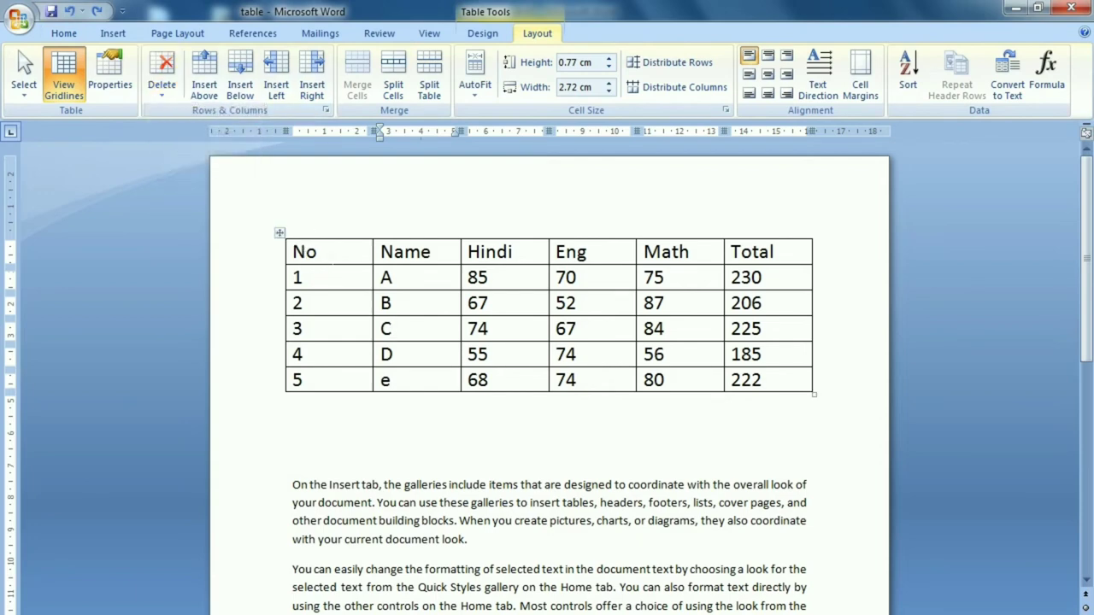
click(318, 251)
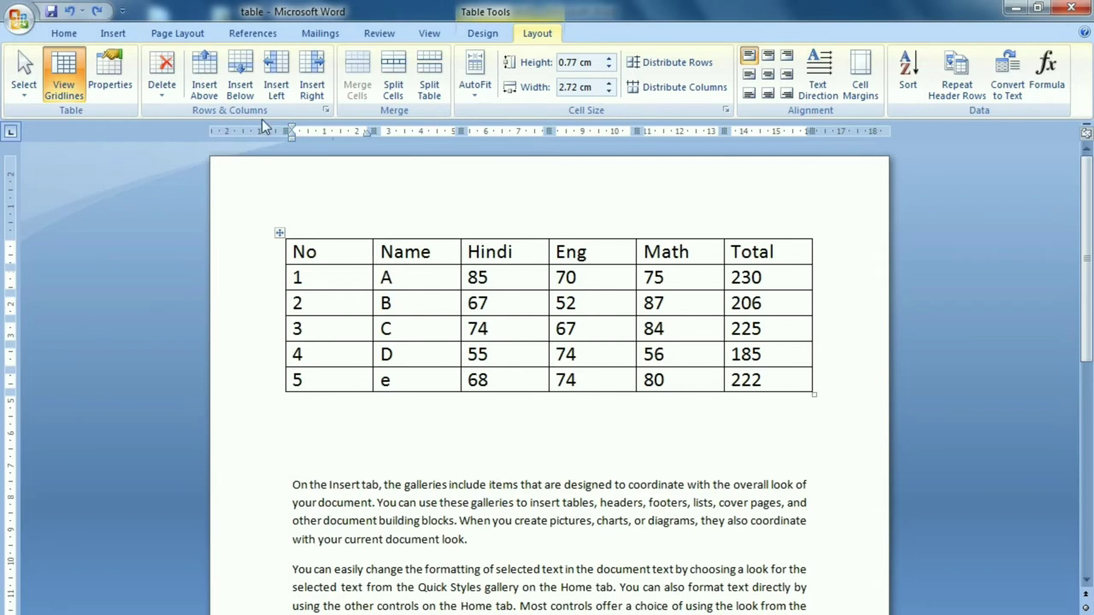
click(207, 88)
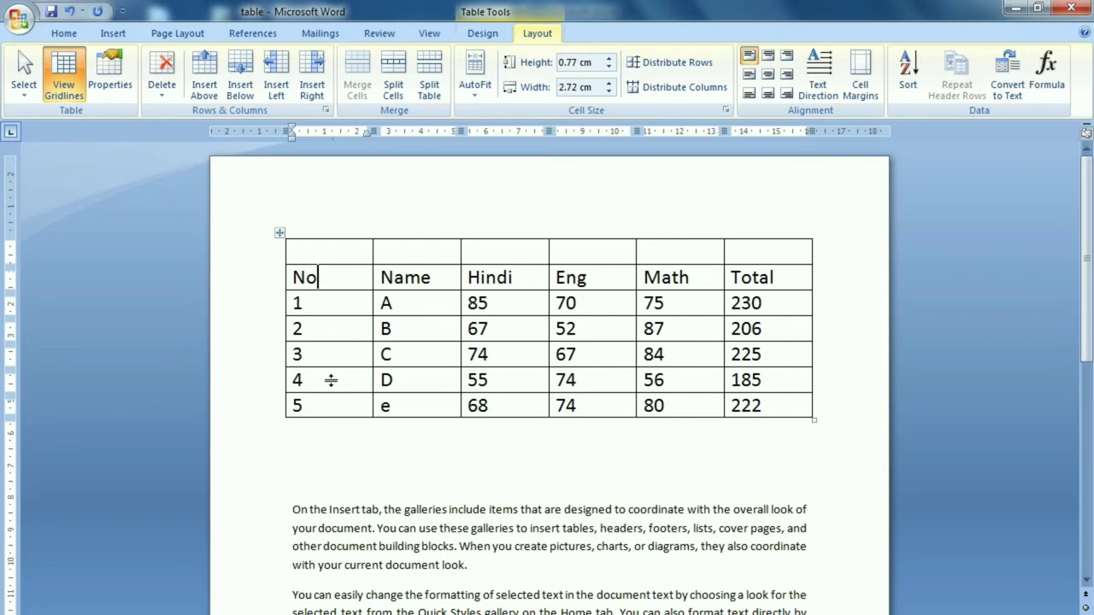
key(Down)
key(Down)
key(Down)
click(238, 93)
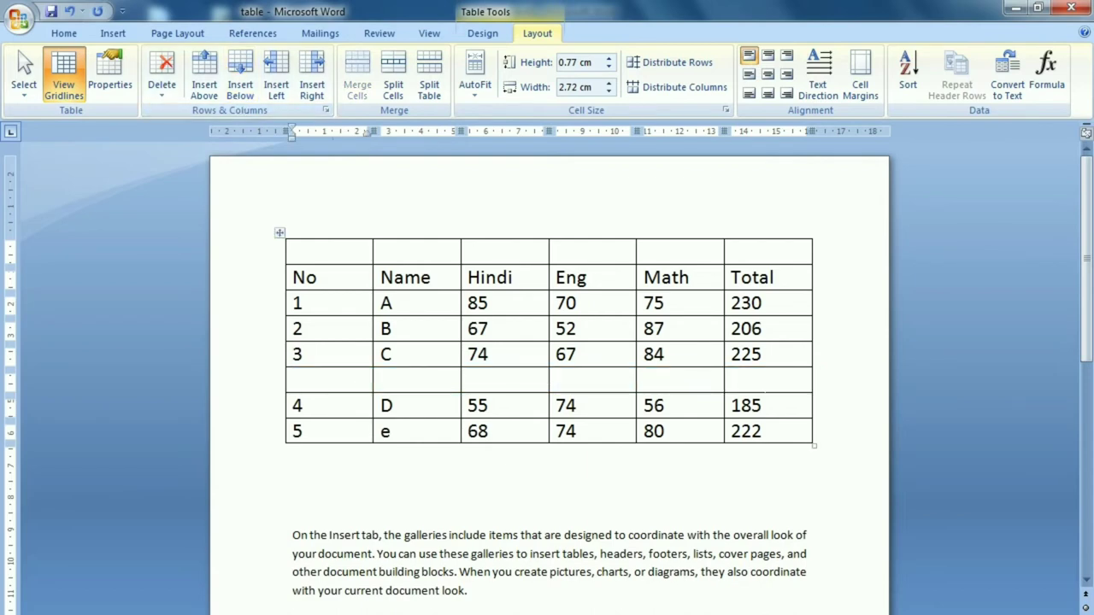
click(195, 91)
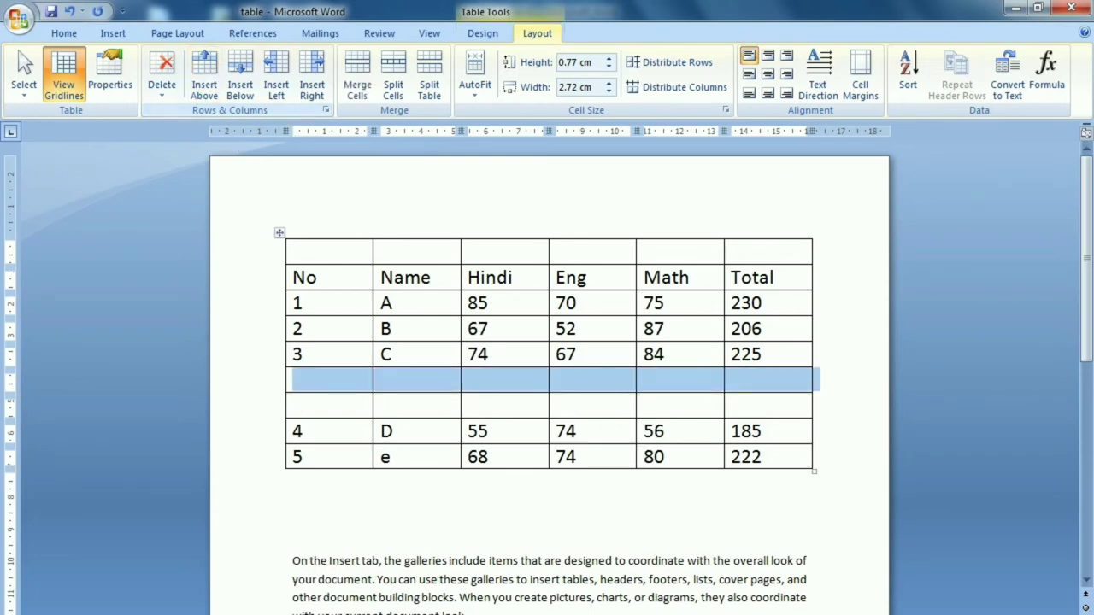
click(342, 384)
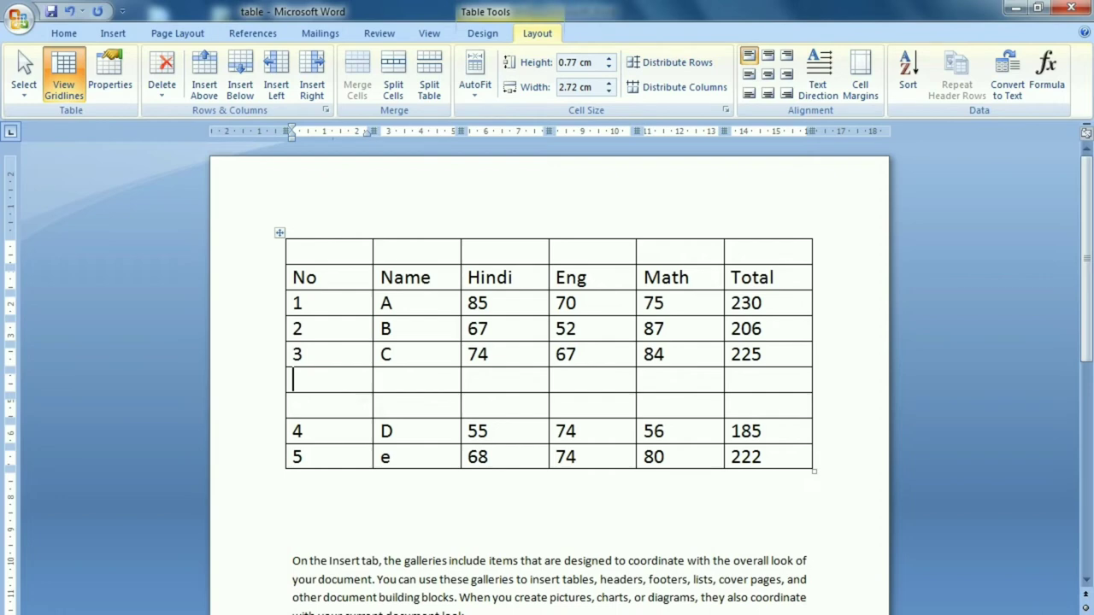
click(160, 86)
click(193, 151)
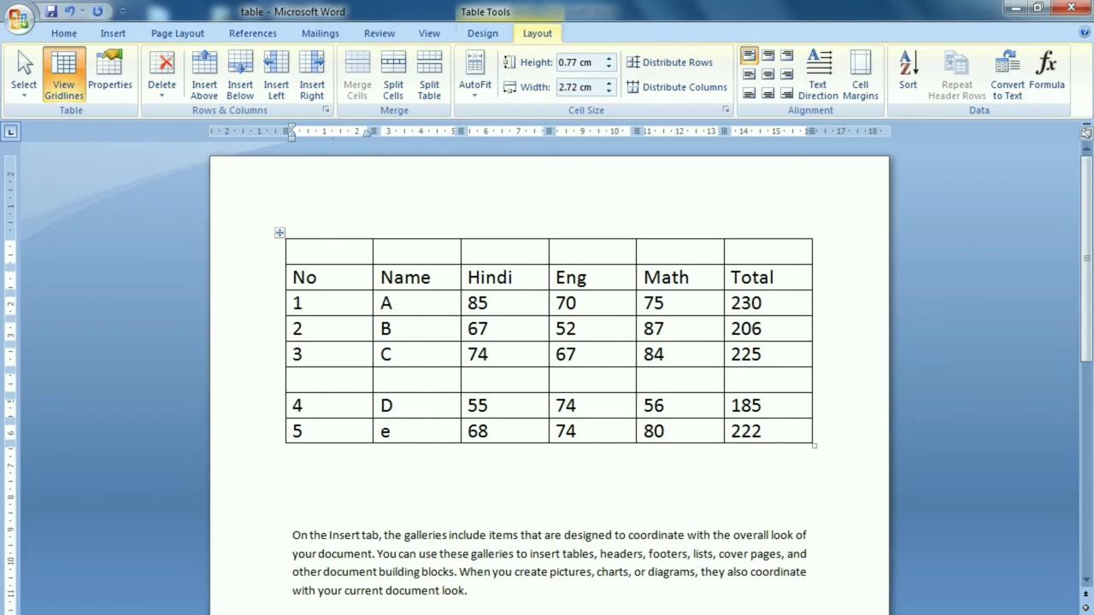
click(162, 86)
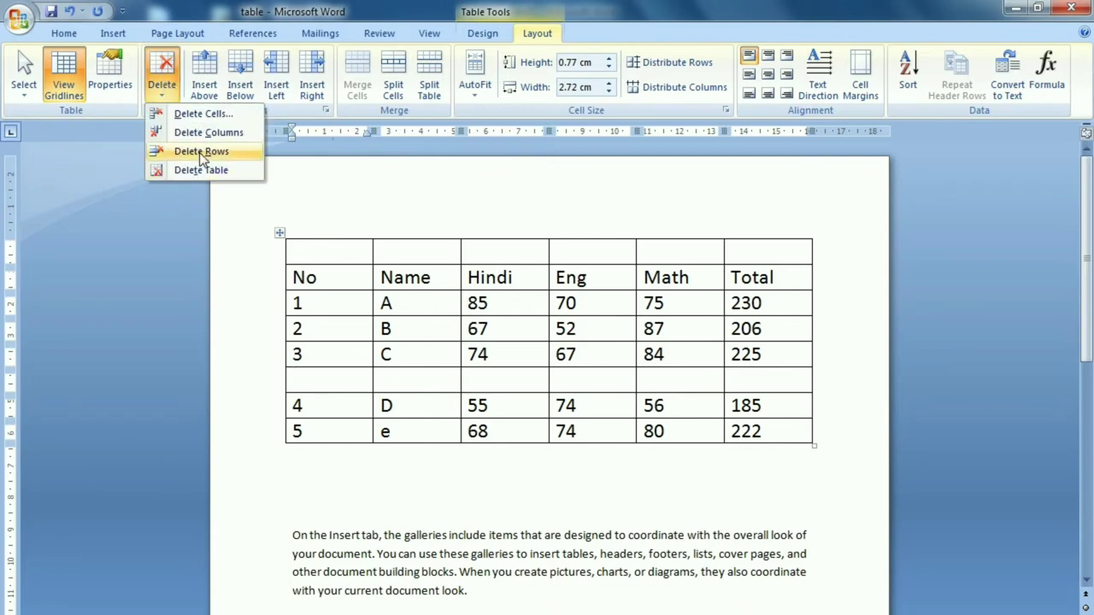
click(197, 151)
click(293, 251)
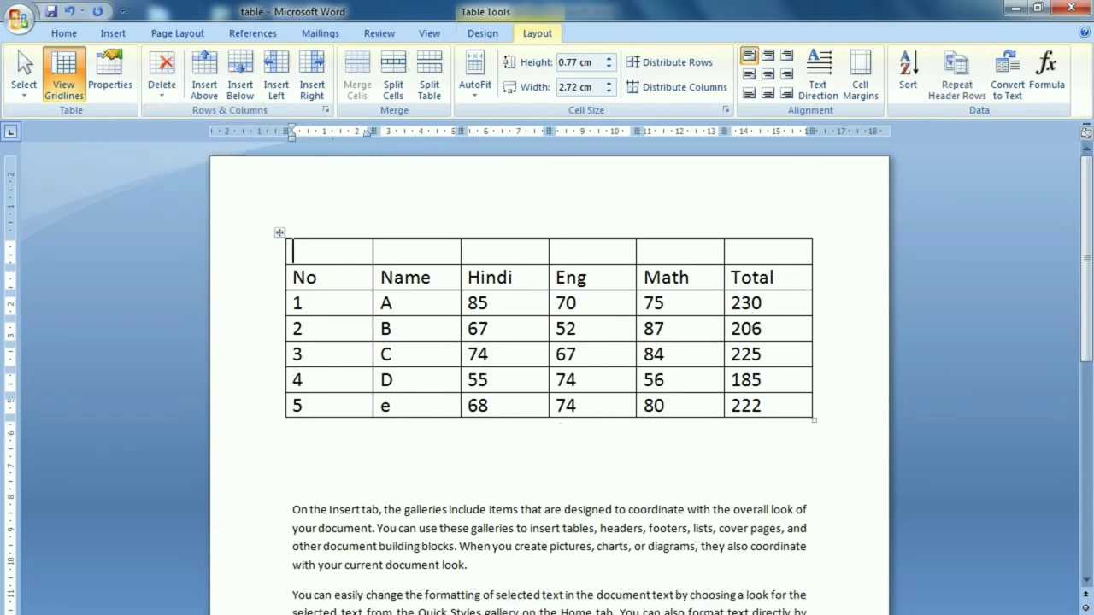
click(163, 86)
click(191, 150)
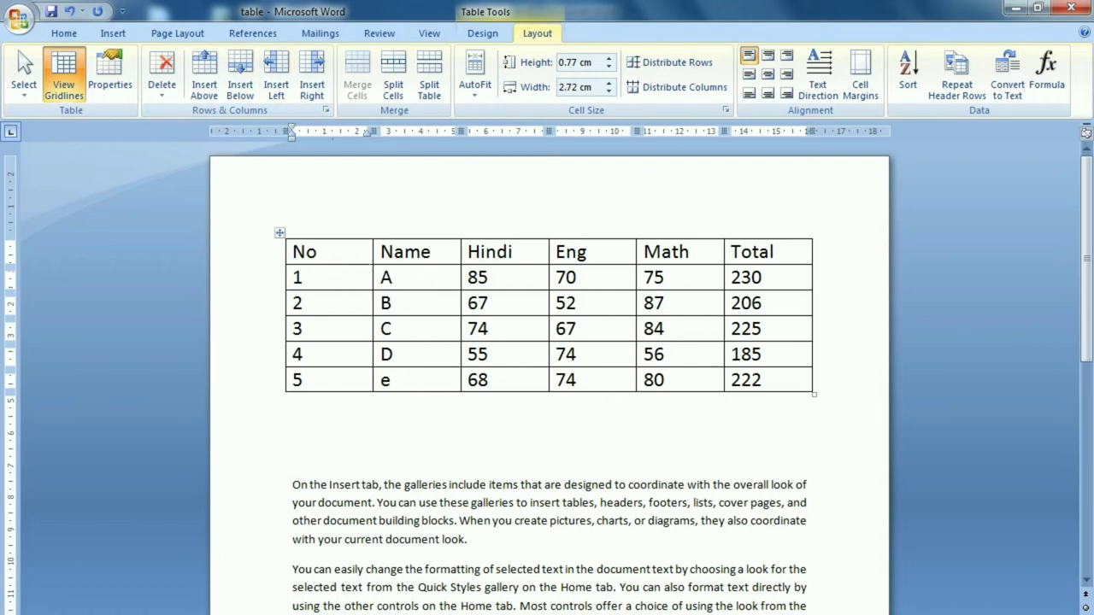
key(Right)
key(Right)
key(Right)
click(276, 90)
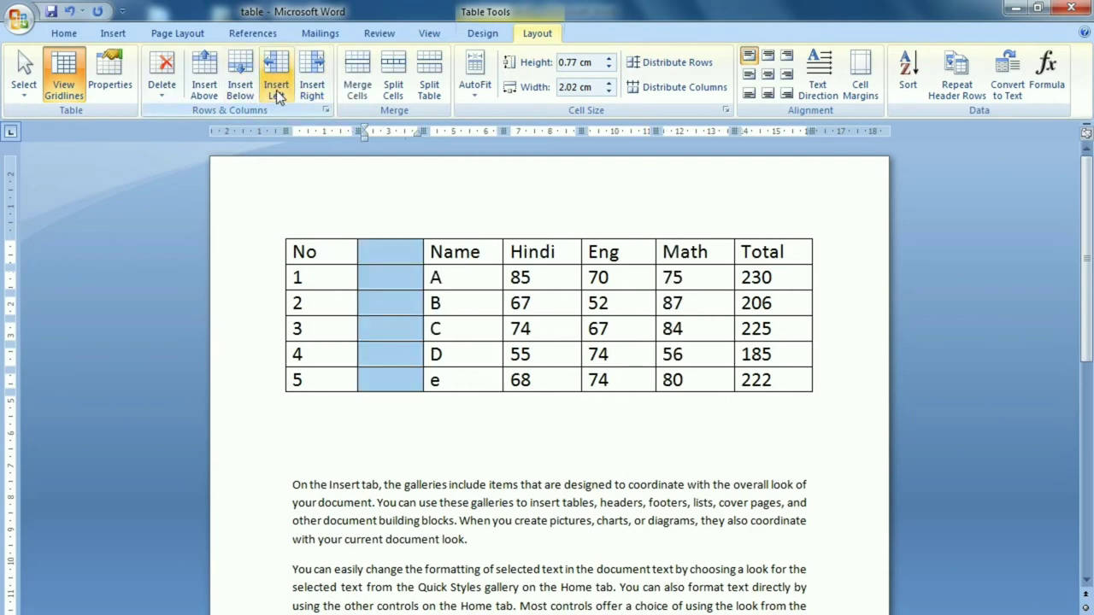
click(388, 261)
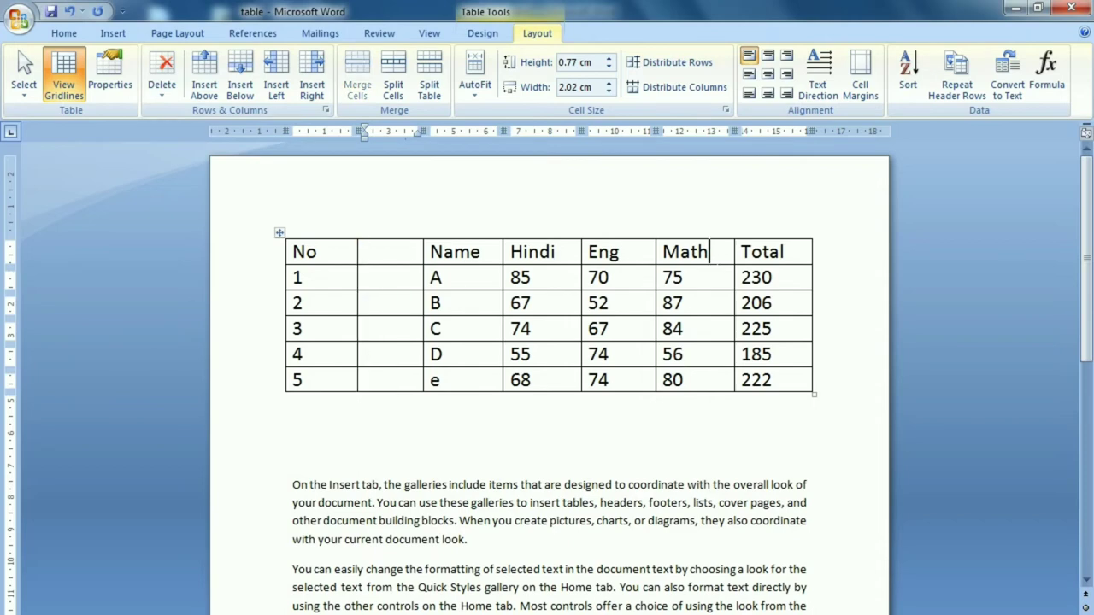
click(709, 252)
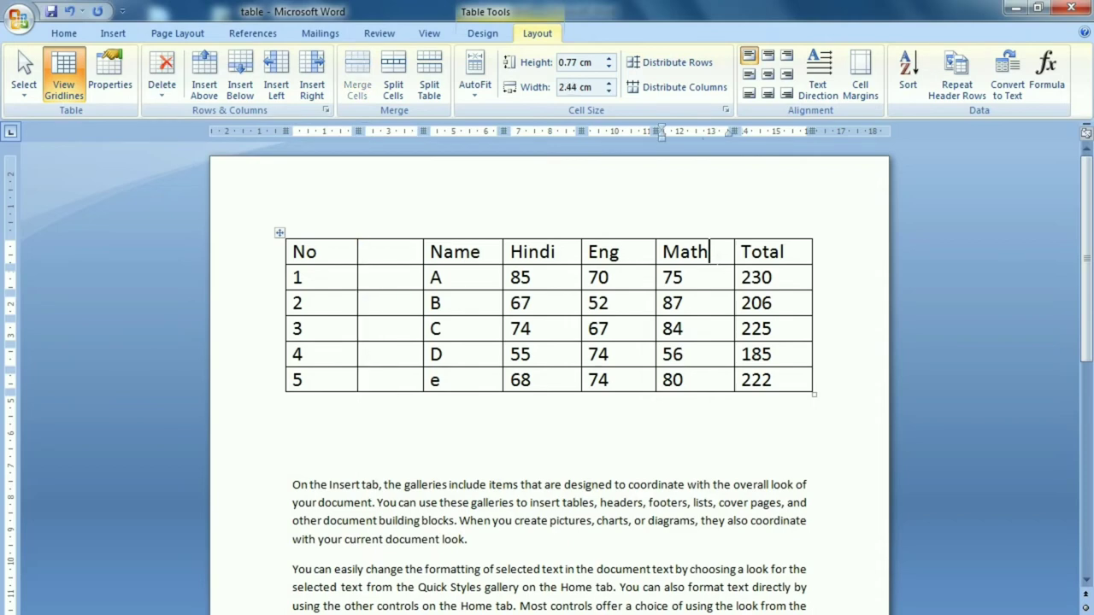
click(315, 96)
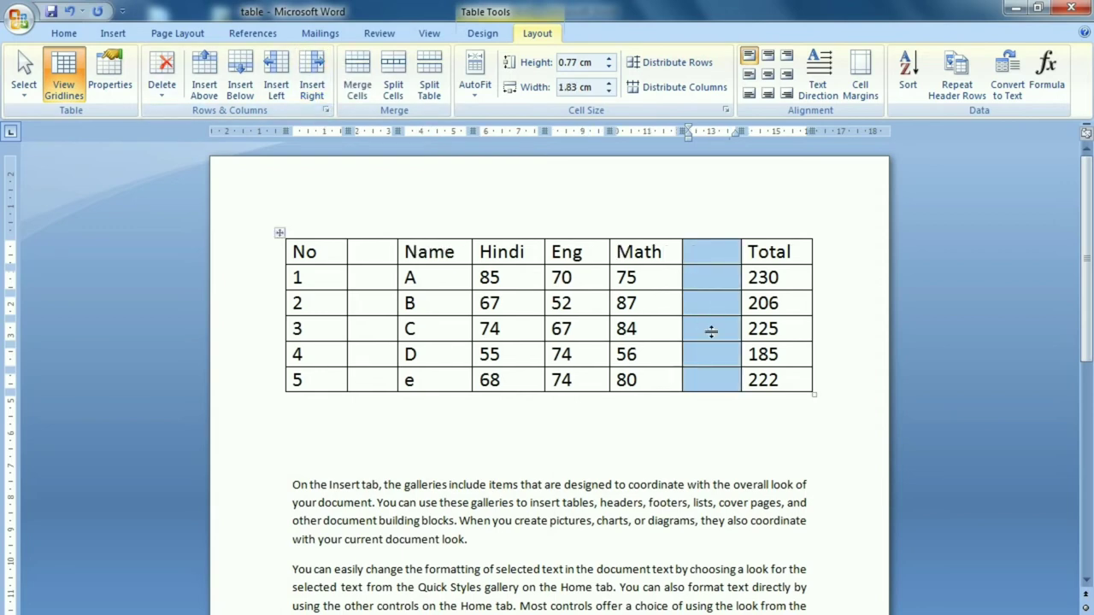
click(702, 303)
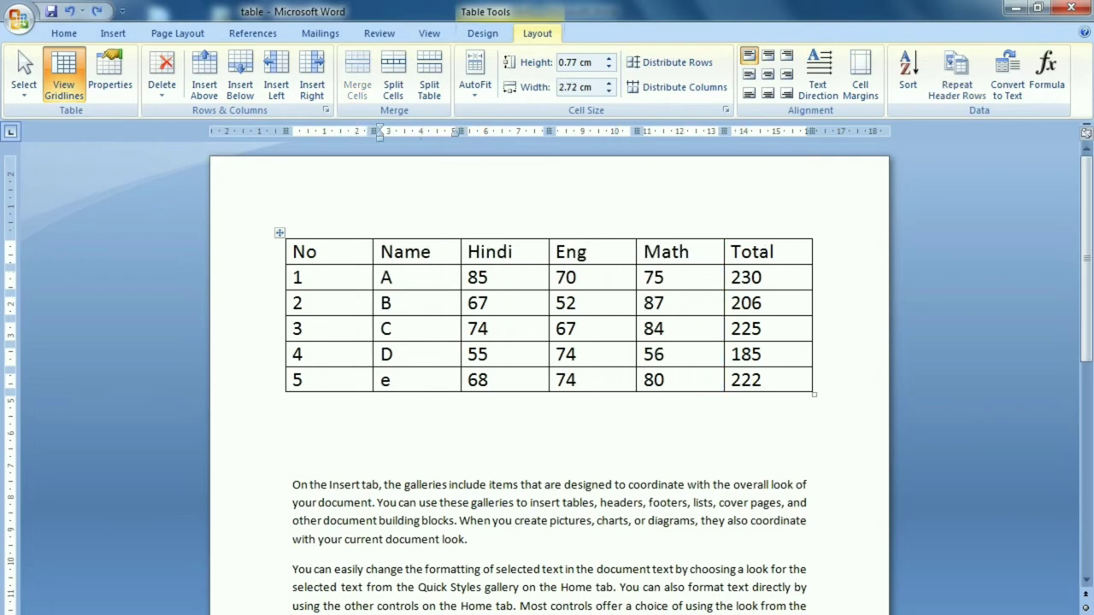
click(165, 95)
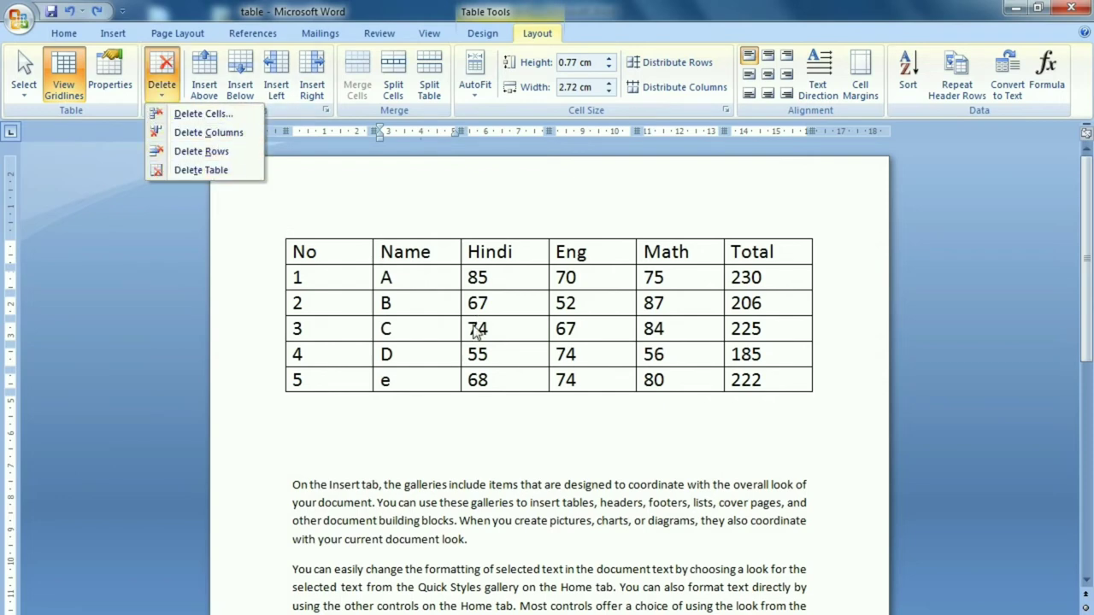
click(381, 251)
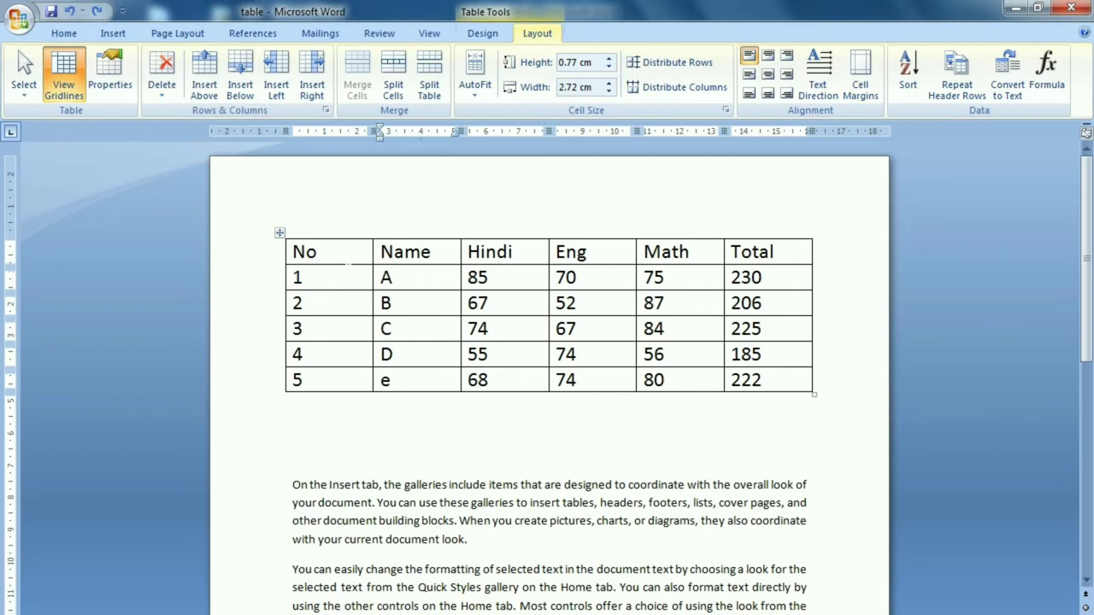
click(318, 251)
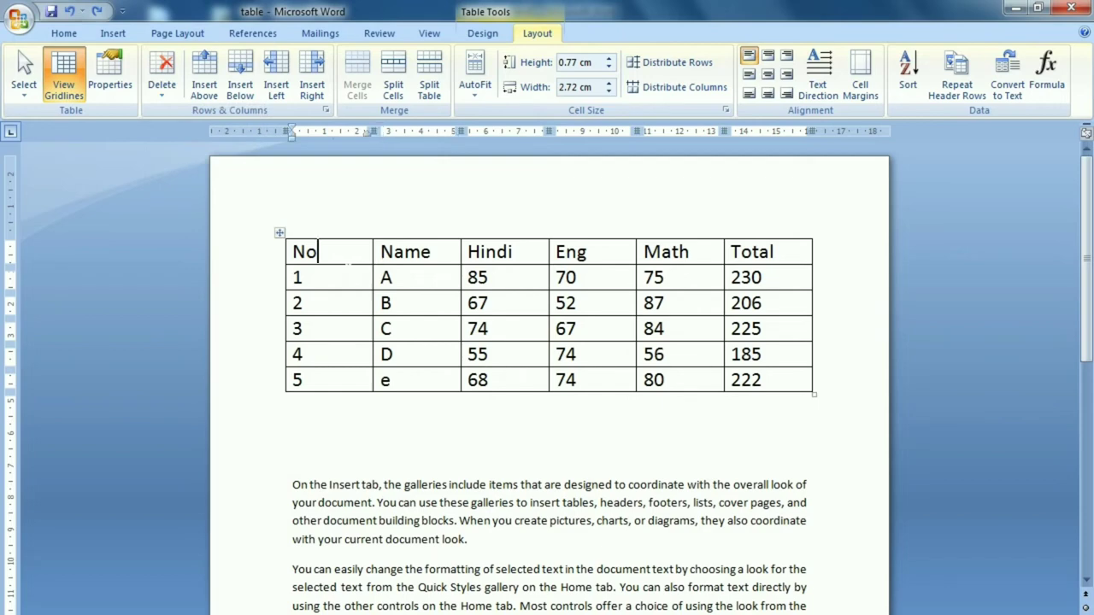
Insert a blank row above the header and type Computer in its first cell.
click(205, 90)
click(317, 277)
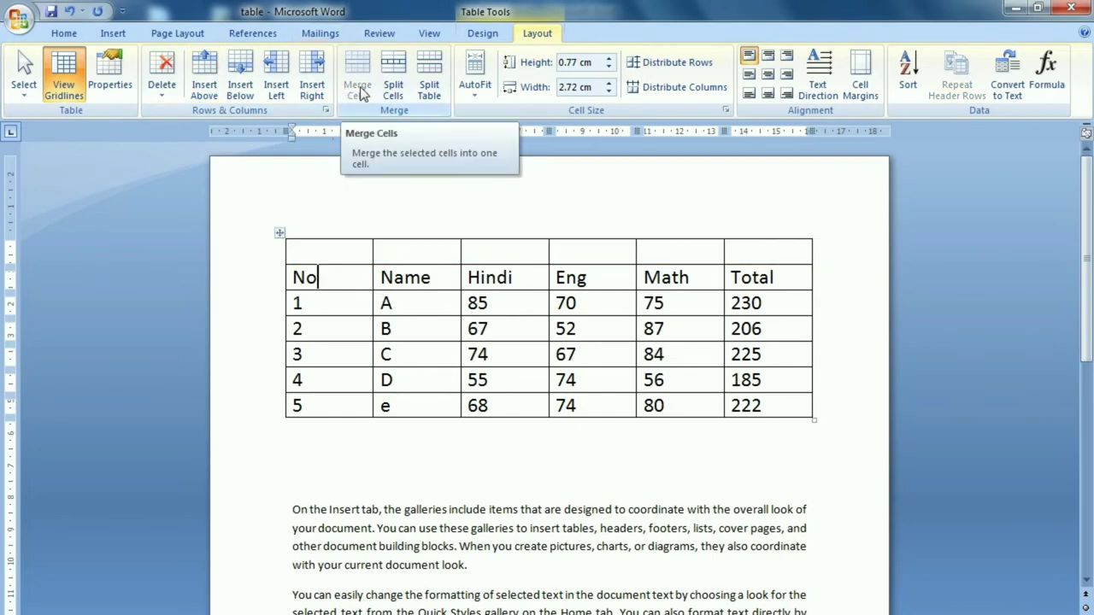
click(299, 252)
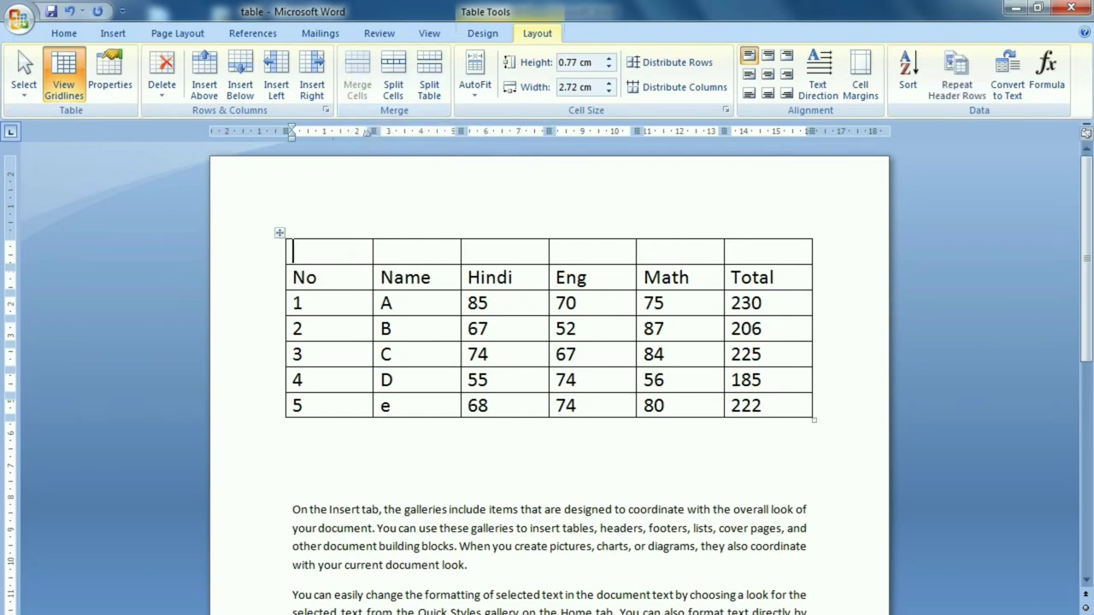
text(C)
text(omput)
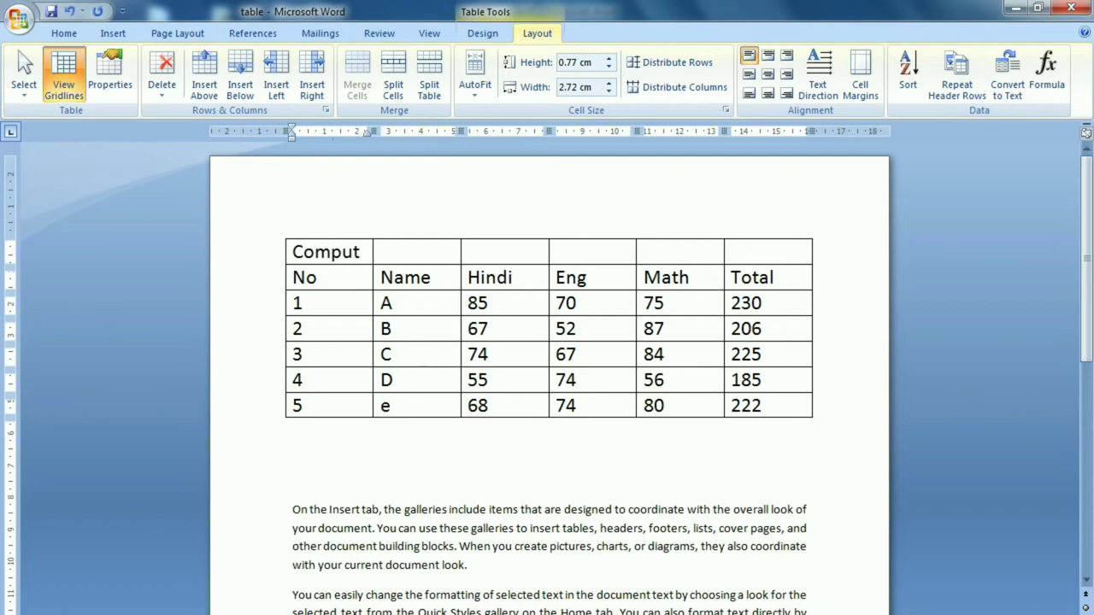
text(er)
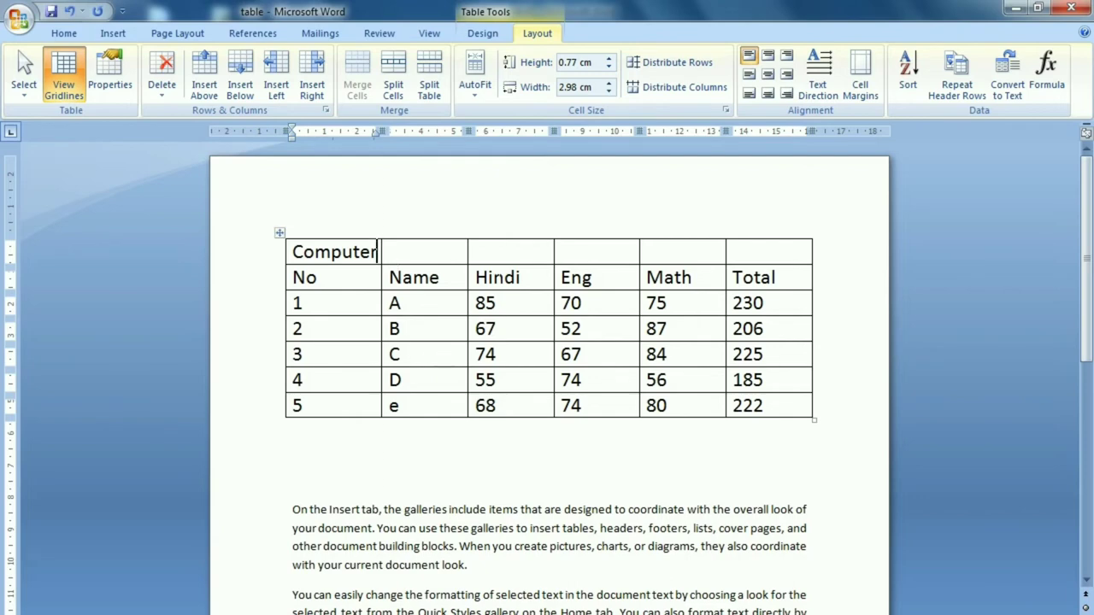
Merge the whole title row into one cell and centre Computer in it.
click(389, 252)
mouse_move(733, 251)
mouse_down()
mouse_move(334, 260)
mouse_move(422, 257)
mouse_up()
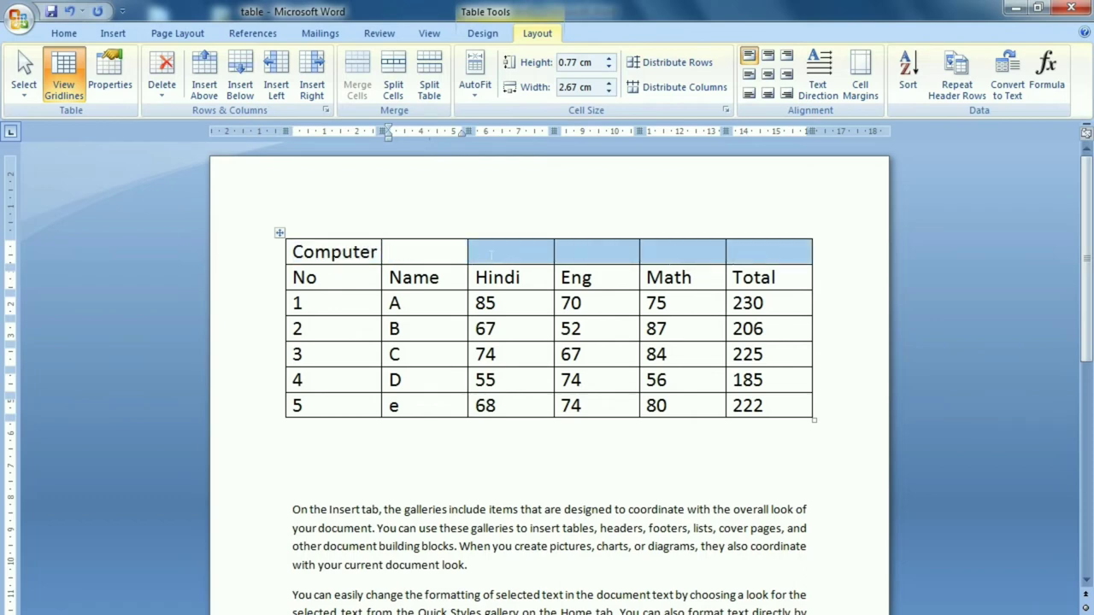
click(758, 252)
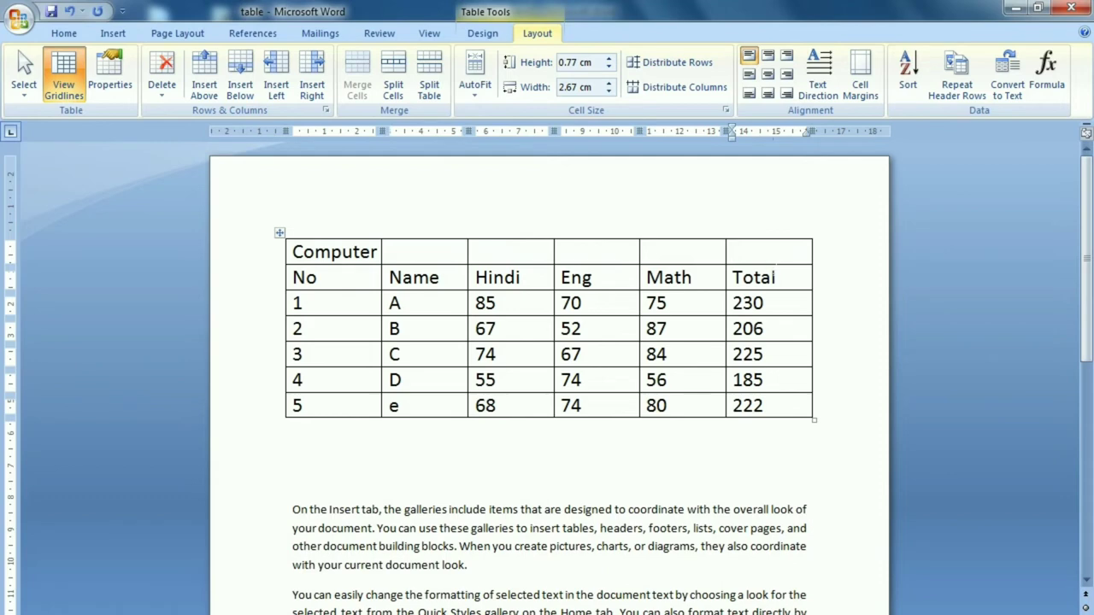
drag(752, 252, 331, 260)
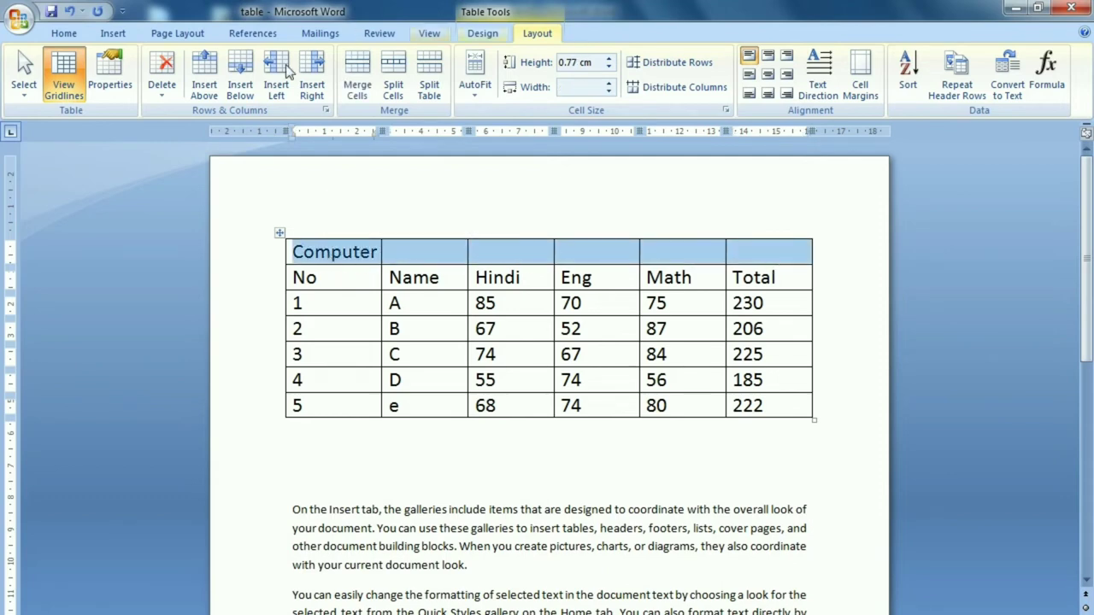
click(358, 91)
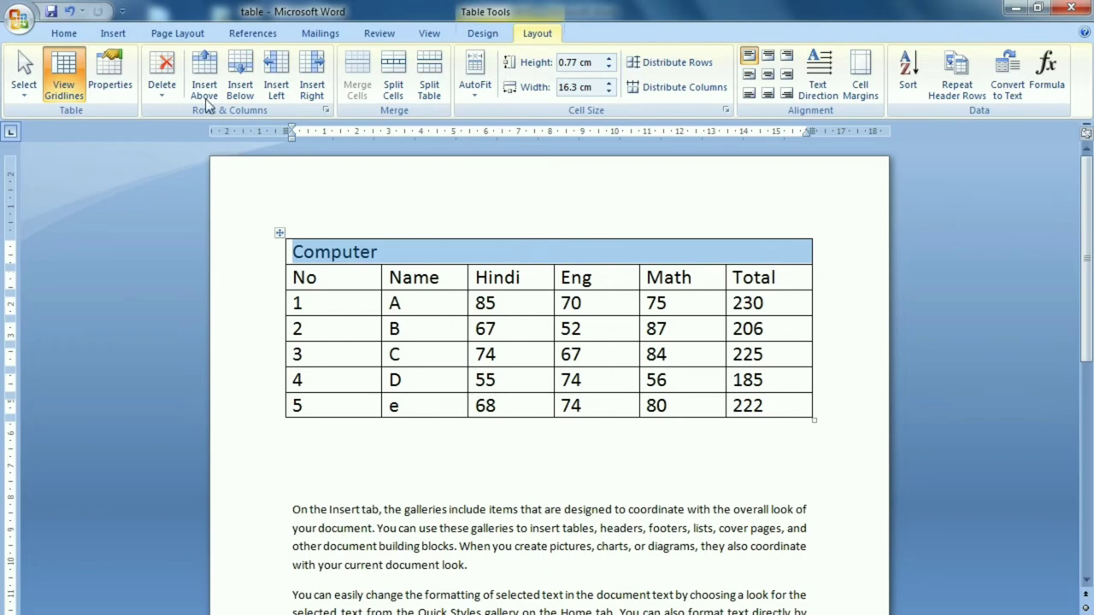
click(65, 34)
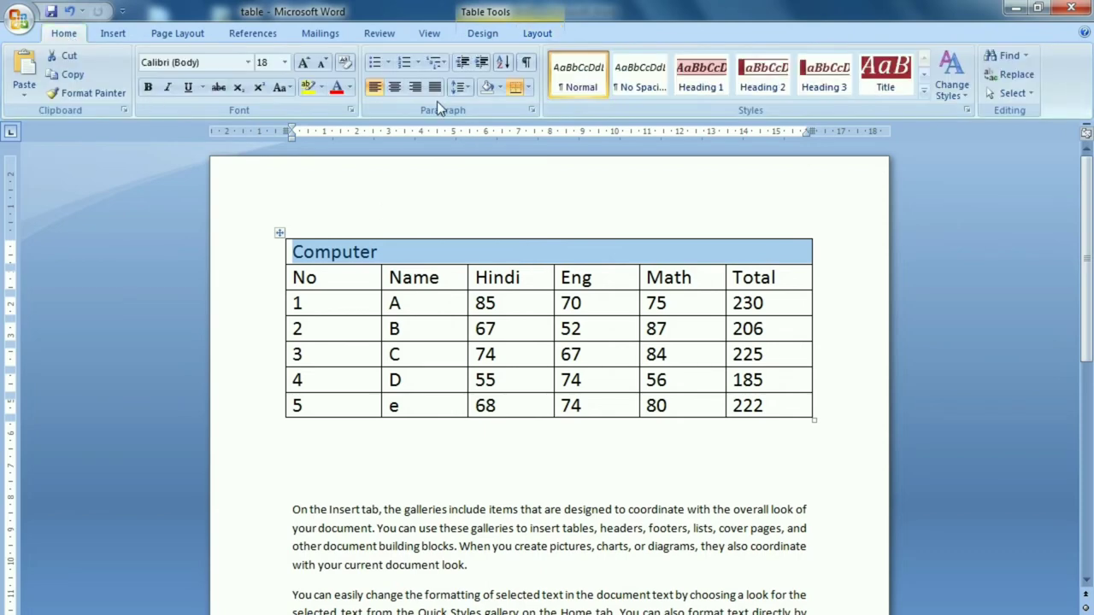
click(395, 88)
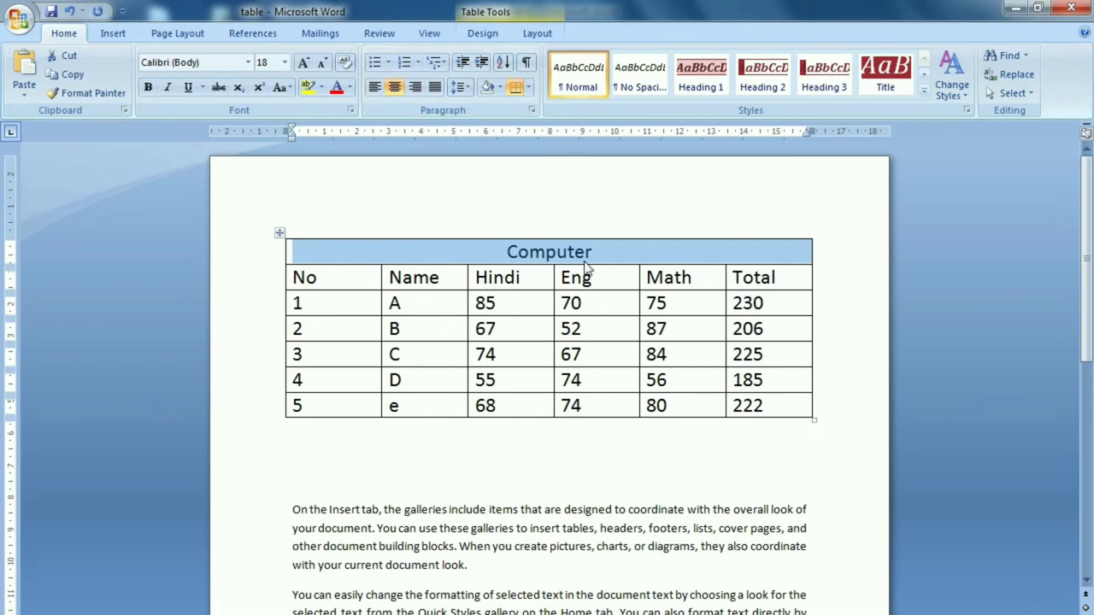
key(Right)
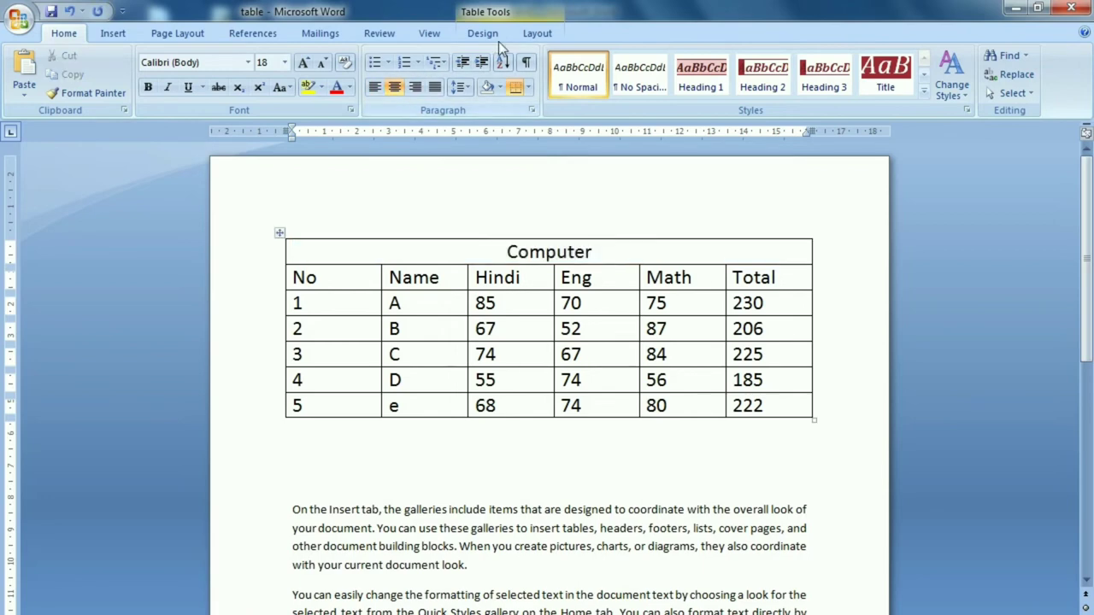
click(534, 34)
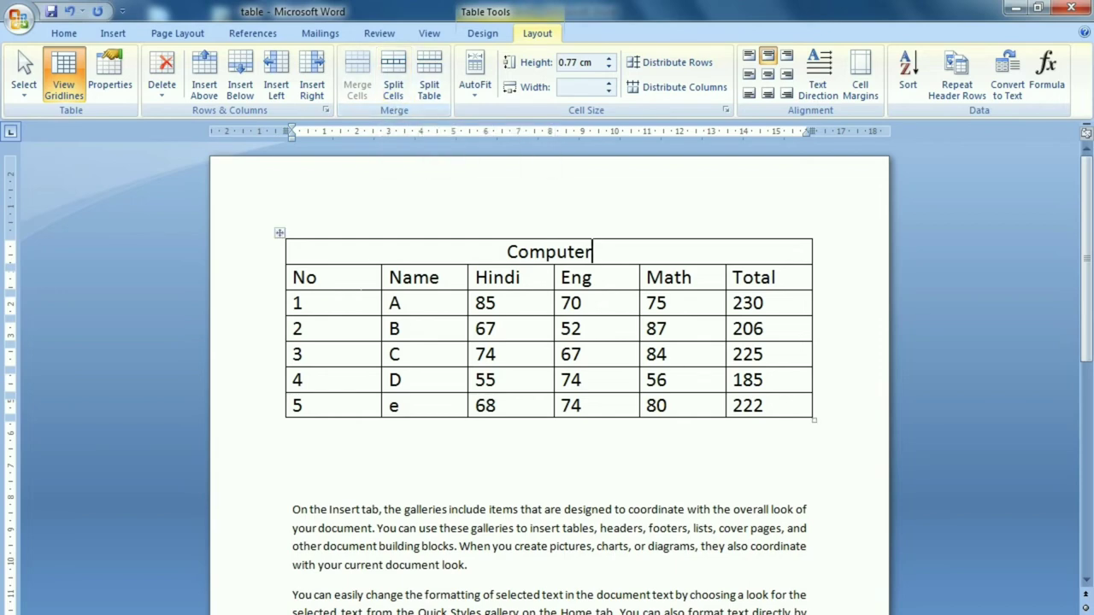
click(318, 277)
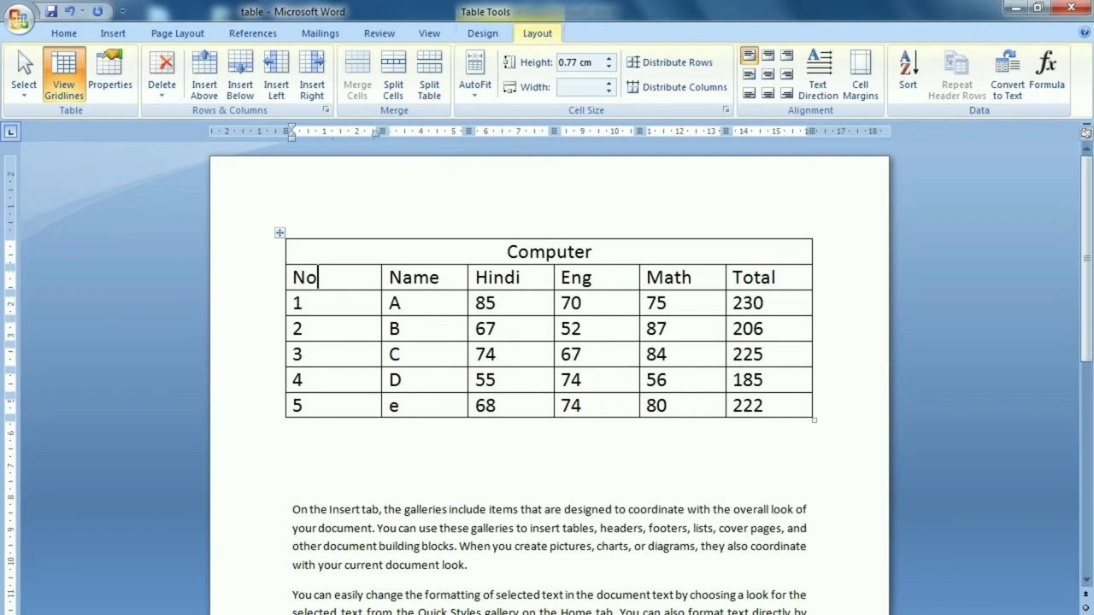
click(395, 94)
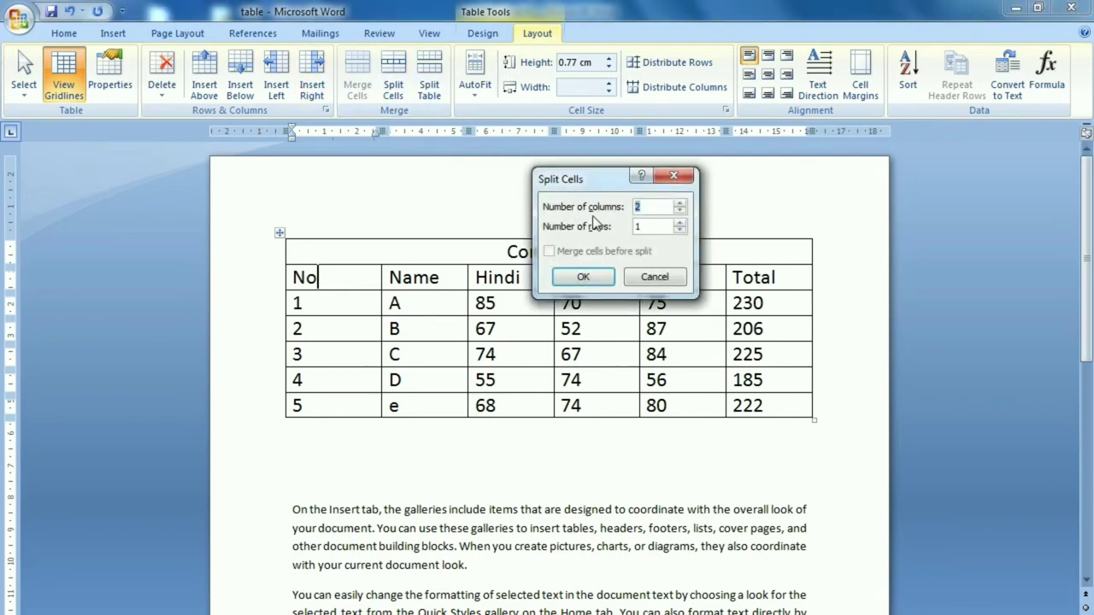
click(679, 204)
click(680, 223)
click(586, 277)
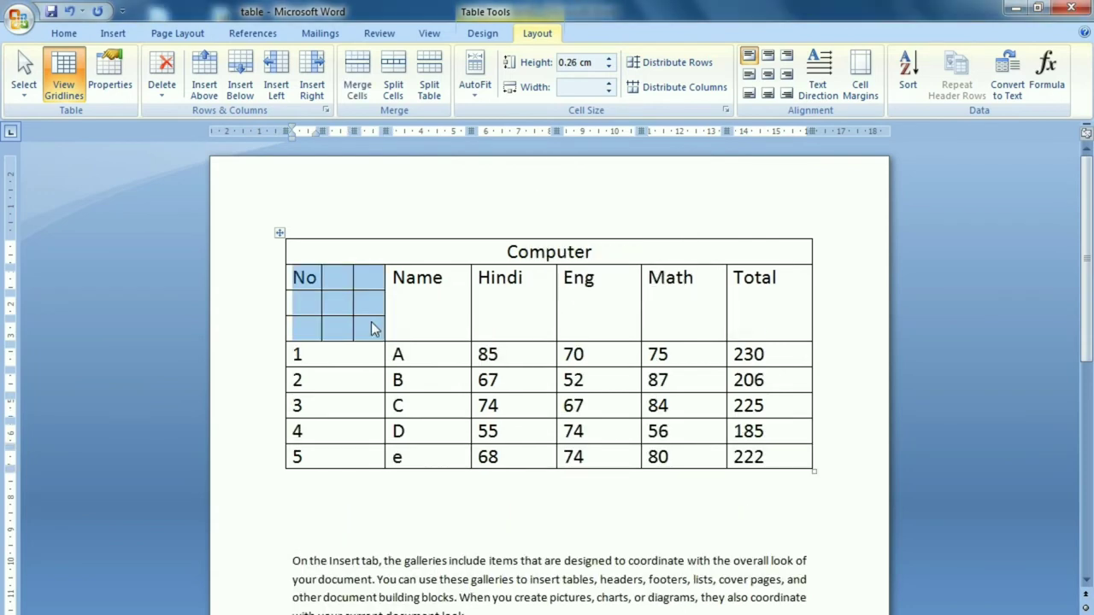
click(373, 329)
key(Up)
key(Up)
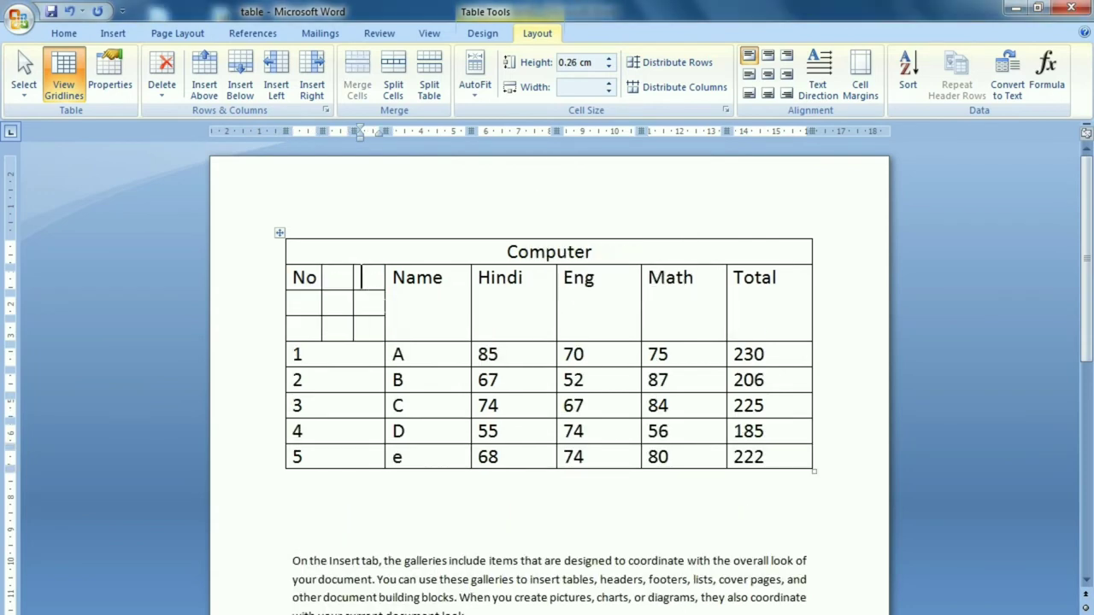
key(Down)
click(362, 329)
key(Up)
key(Left)
key(Left)
click(361, 328)
key(ctrl+z)
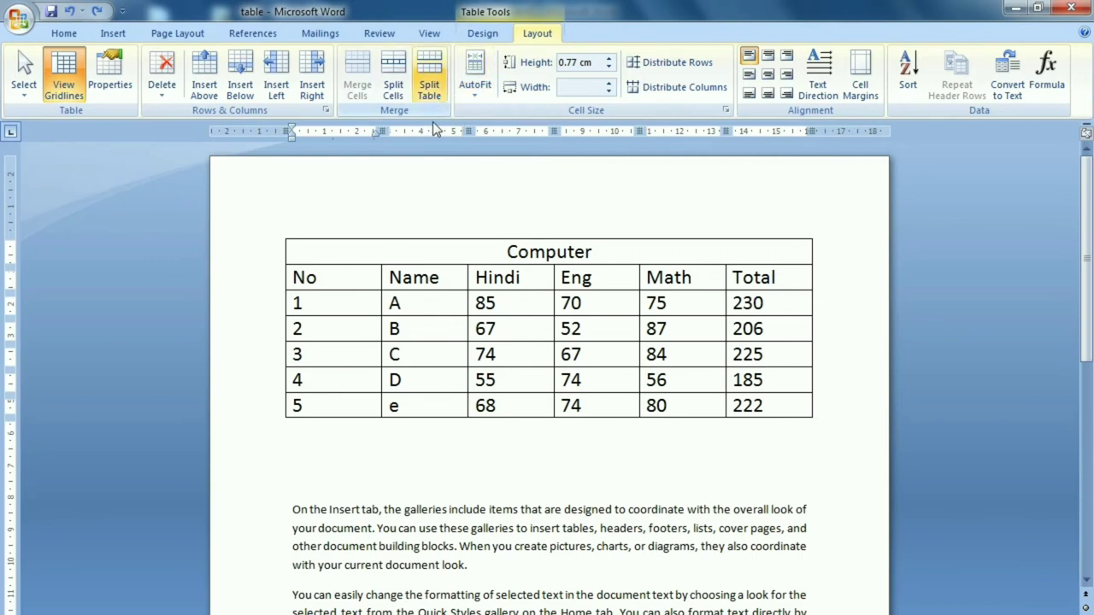
click(303, 302)
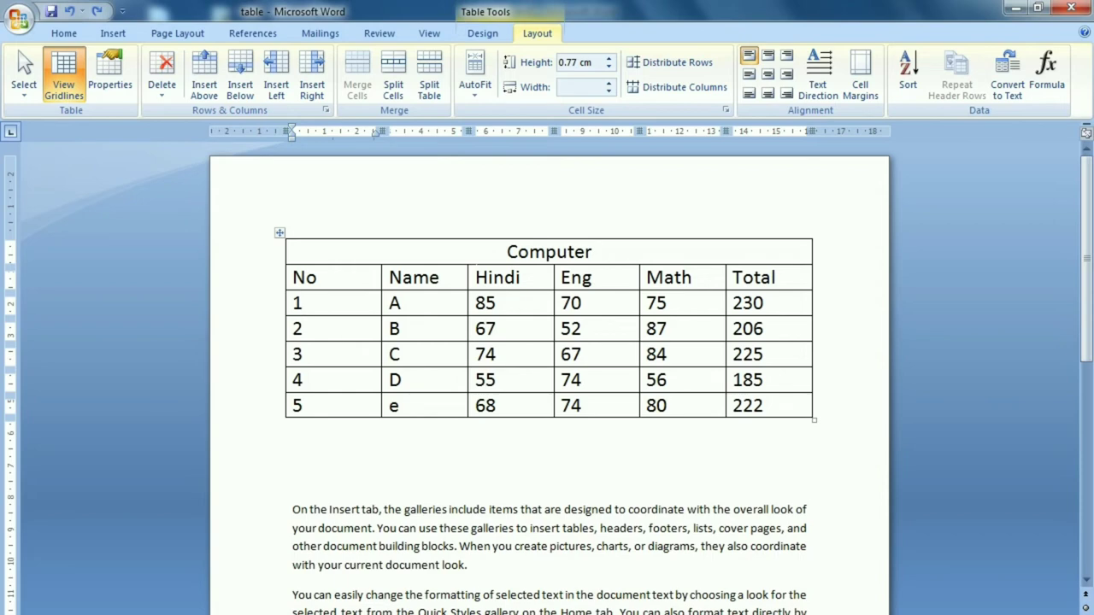
click(434, 90)
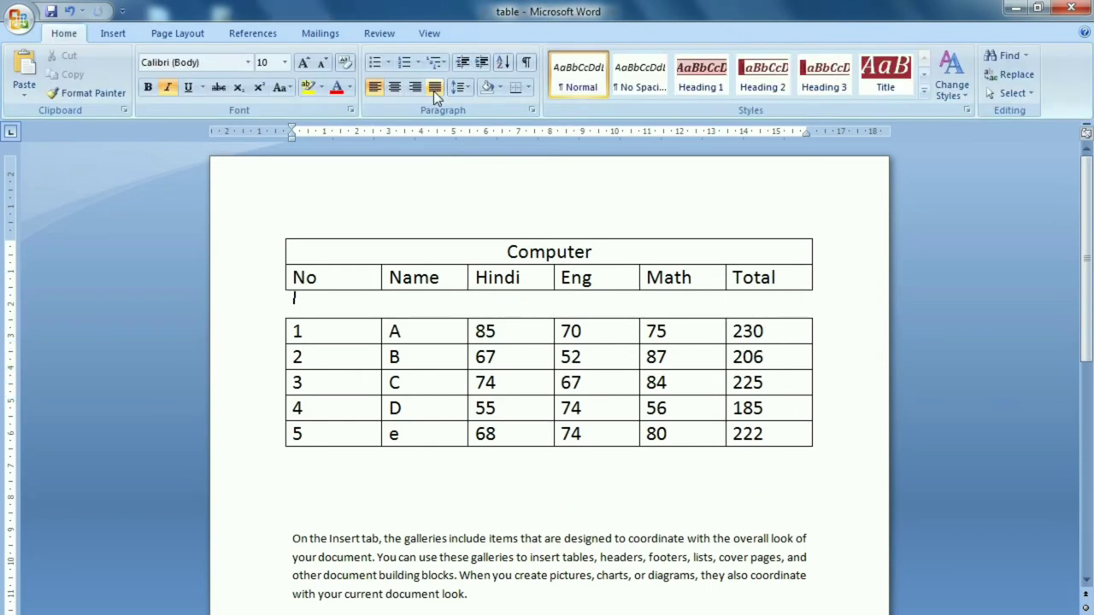
click(303, 331)
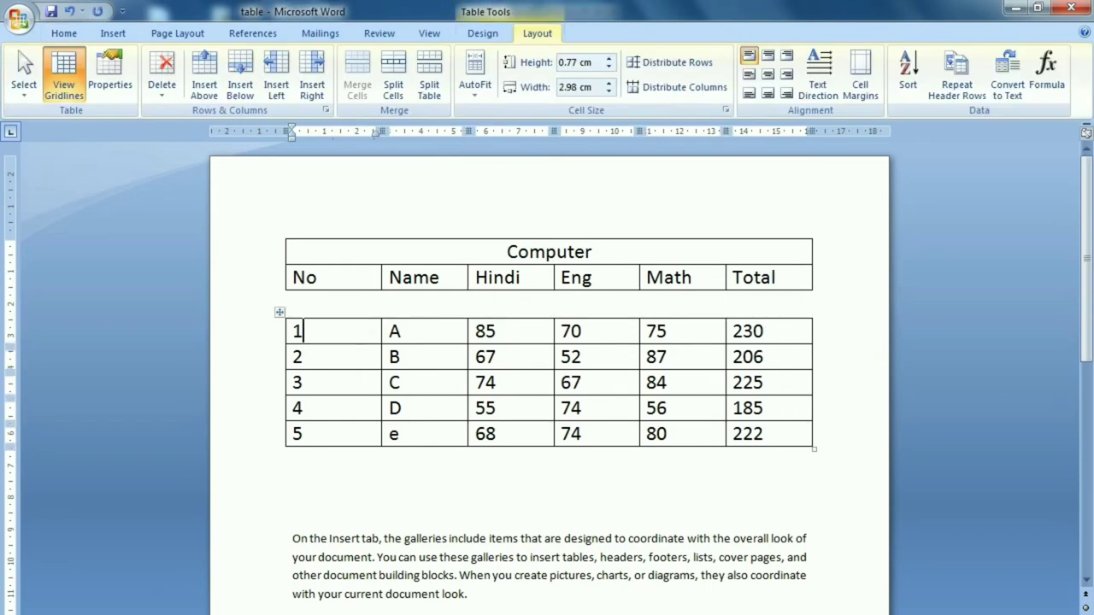
click(303, 382)
click(435, 94)
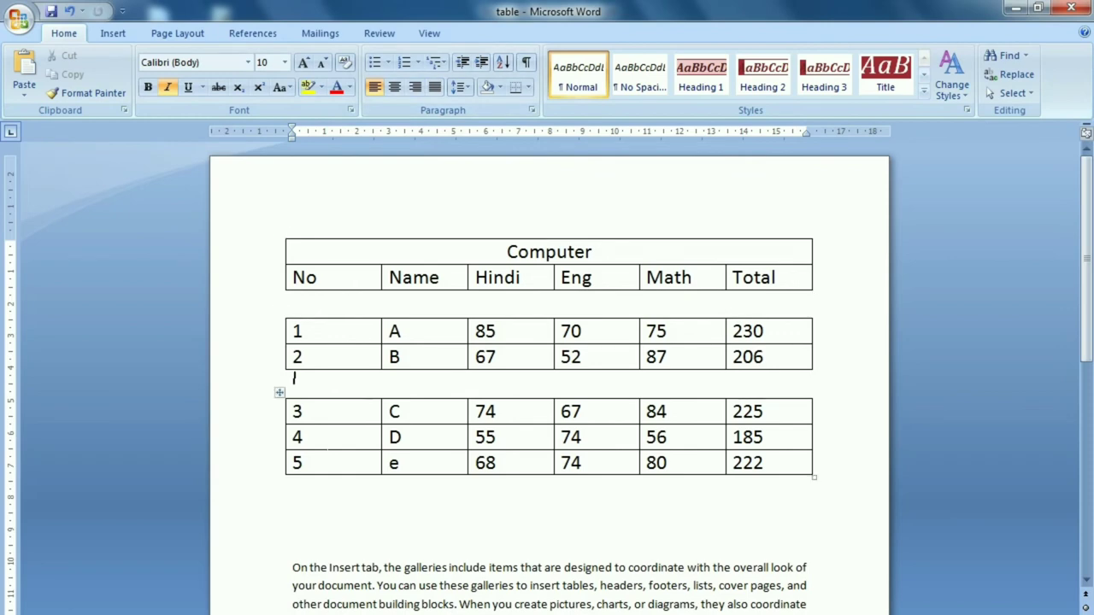
click(303, 436)
click(427, 81)
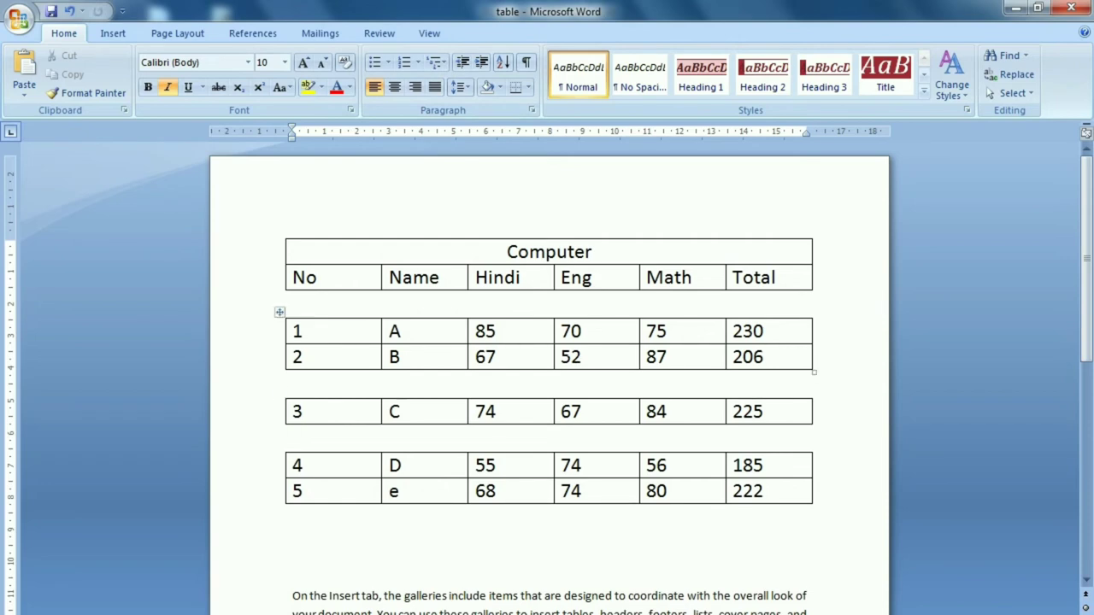
key(Delete)
key(Up)
key(Up)
key(Delete)
key(Up)
key(Up)
key(Up)
key(Delete)
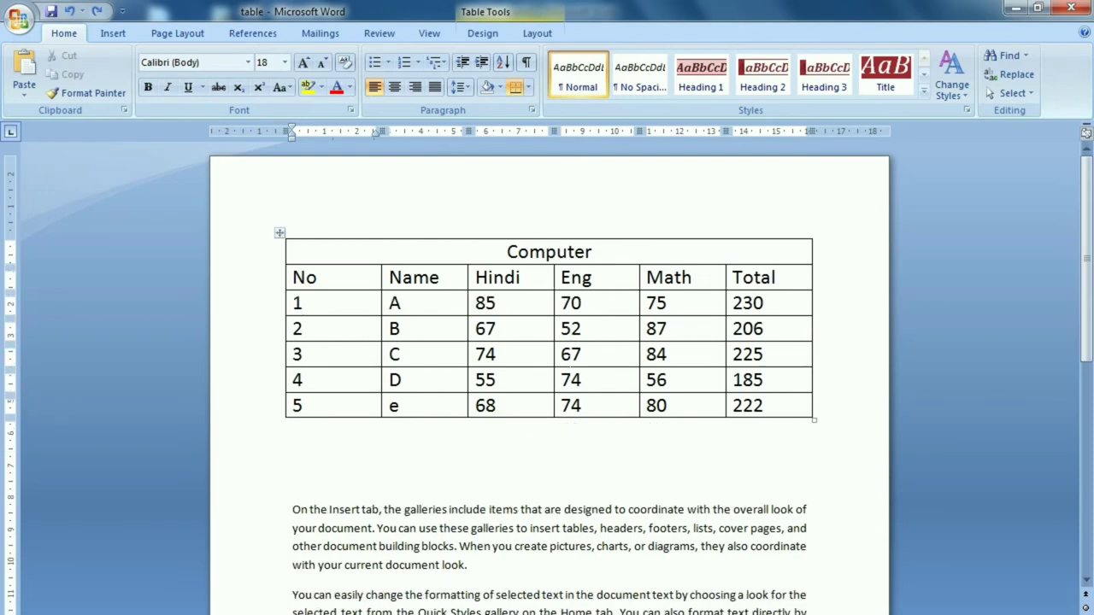
key(Down)
key(Down)
click(534, 32)
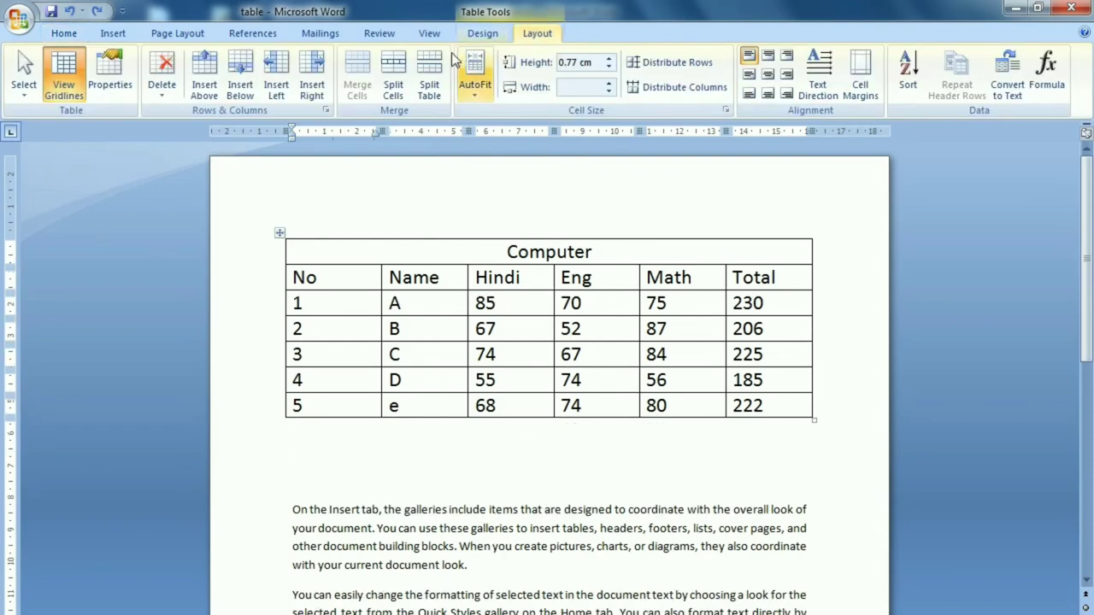
click(480, 96)
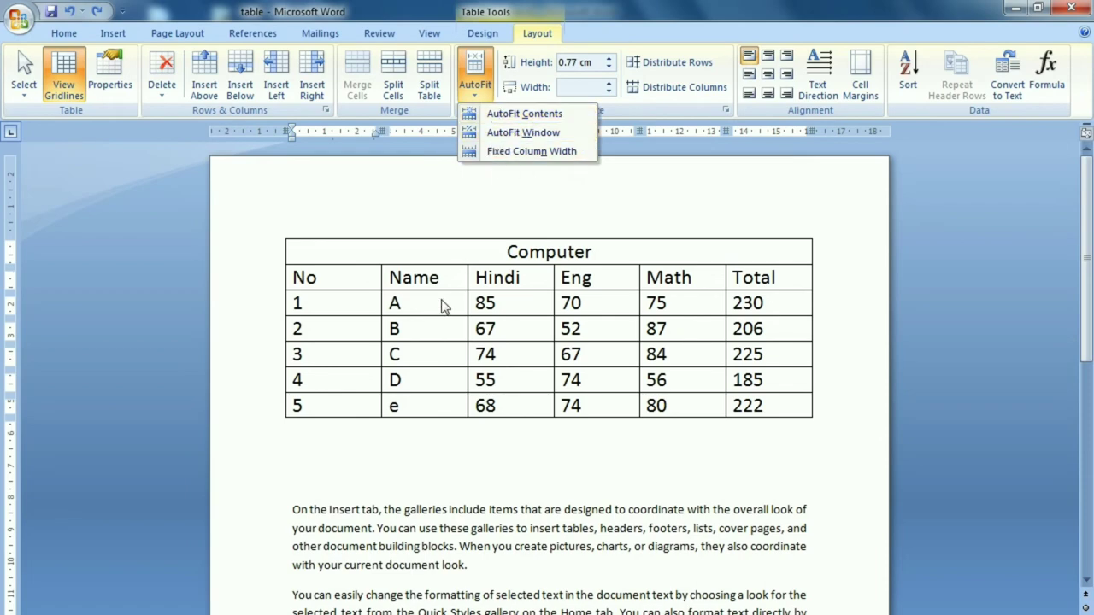
click(303, 353)
click(113, 33)
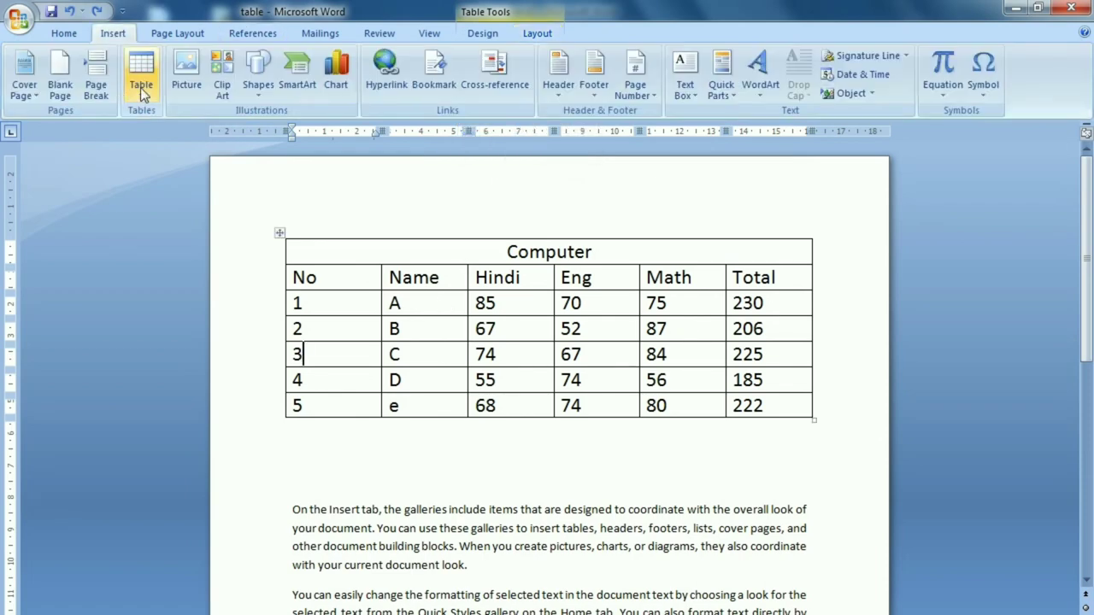
click(141, 81)
click(163, 272)
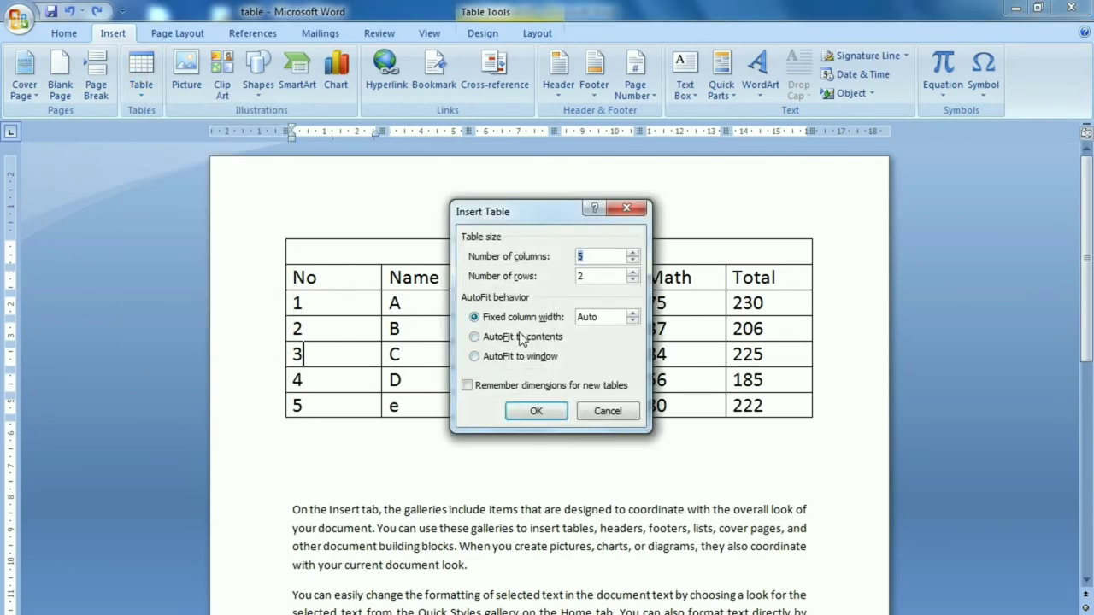
click(622, 414)
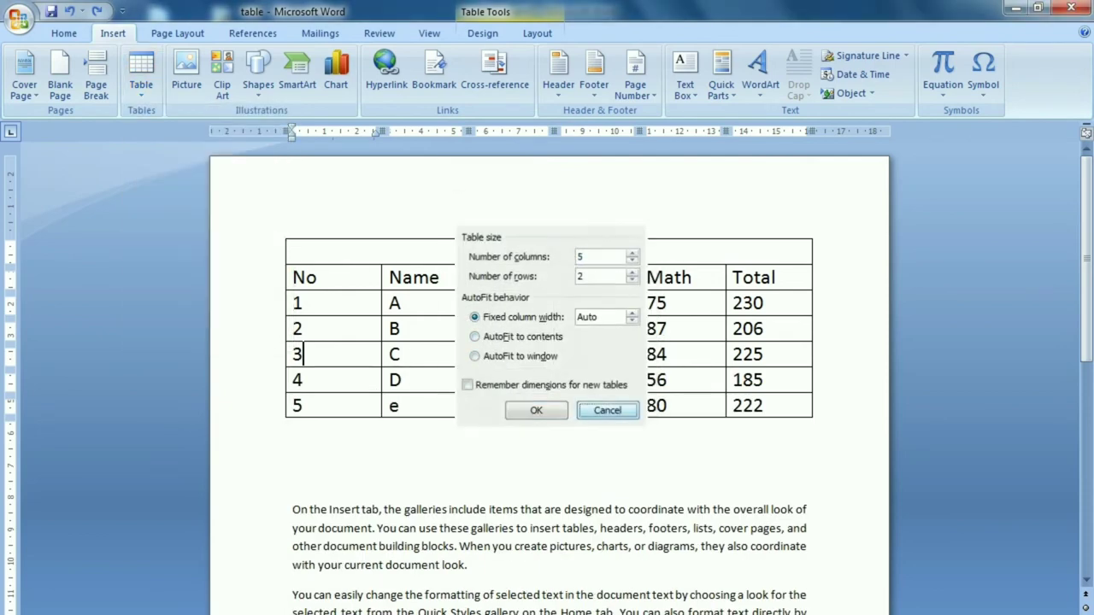
click(537, 33)
click(476, 77)
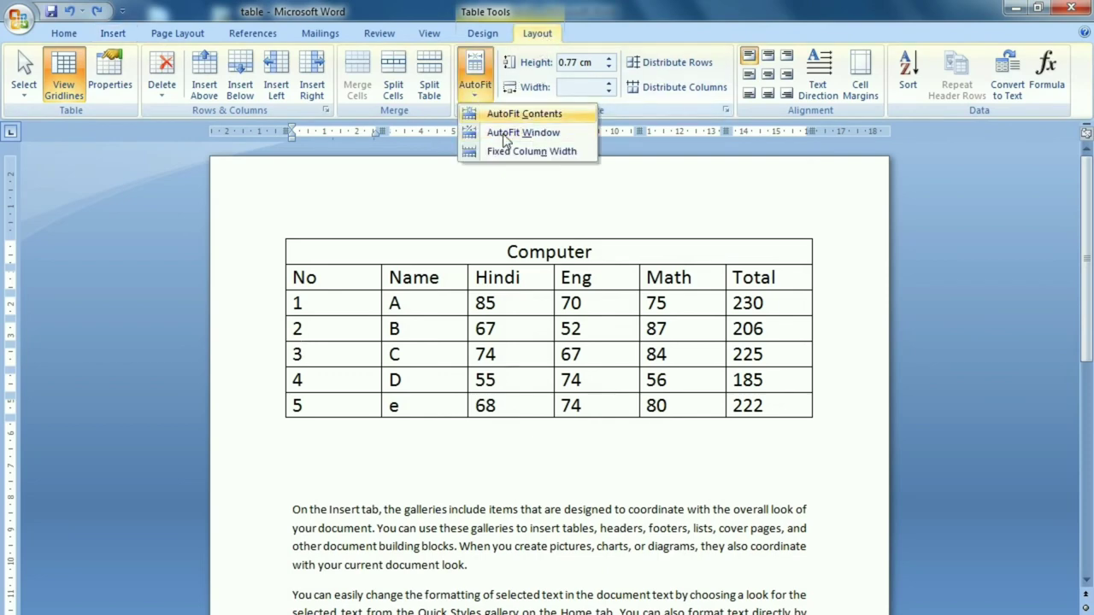
key(Escape)
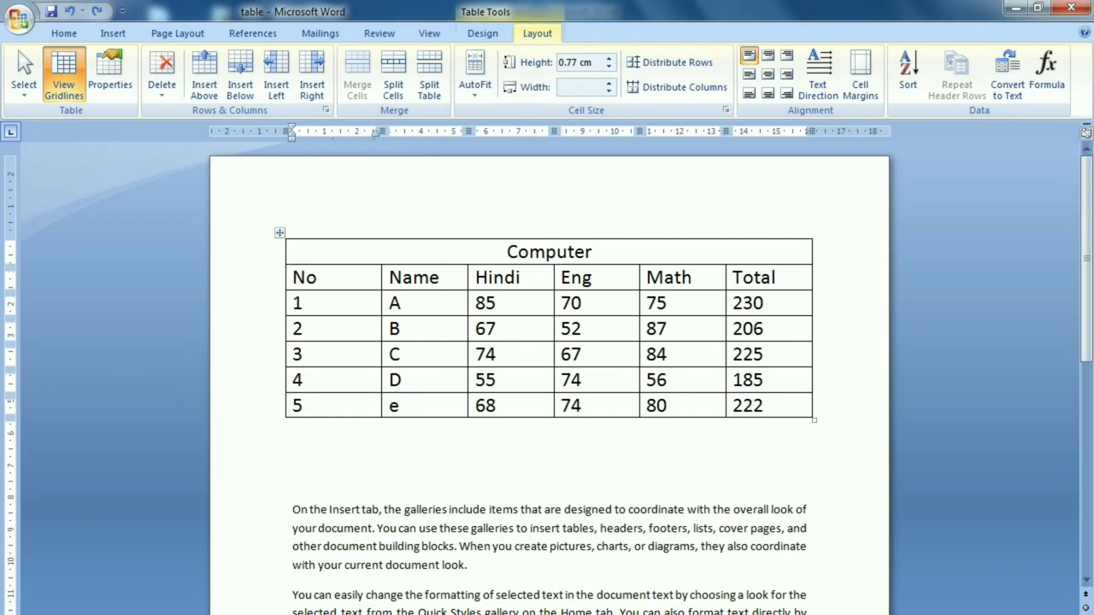
drag(441, 277, 389, 278)
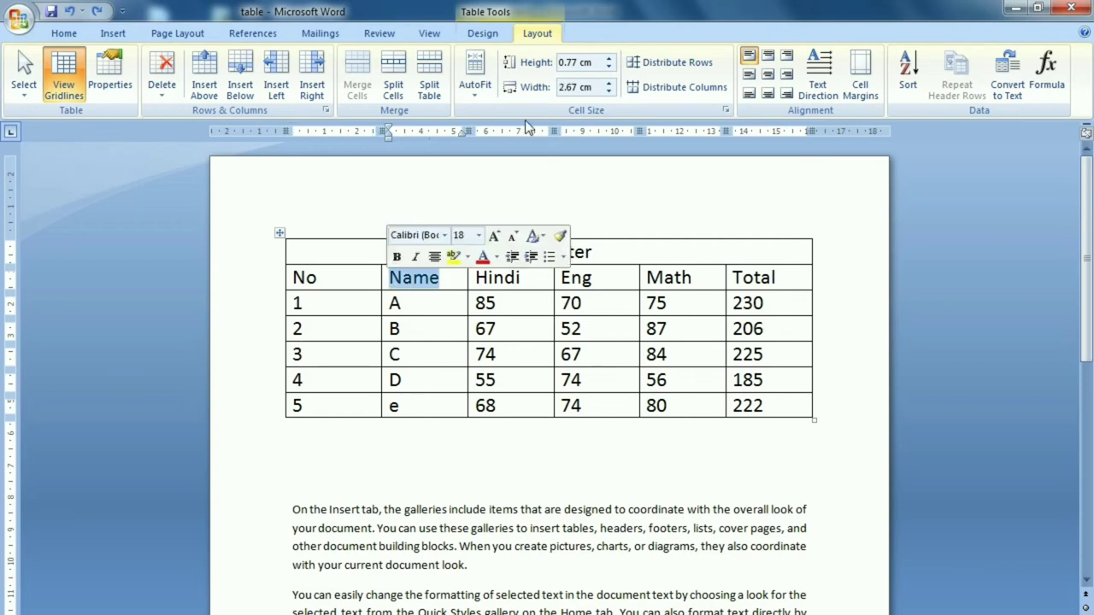
drag(610, 62, 609, 58)
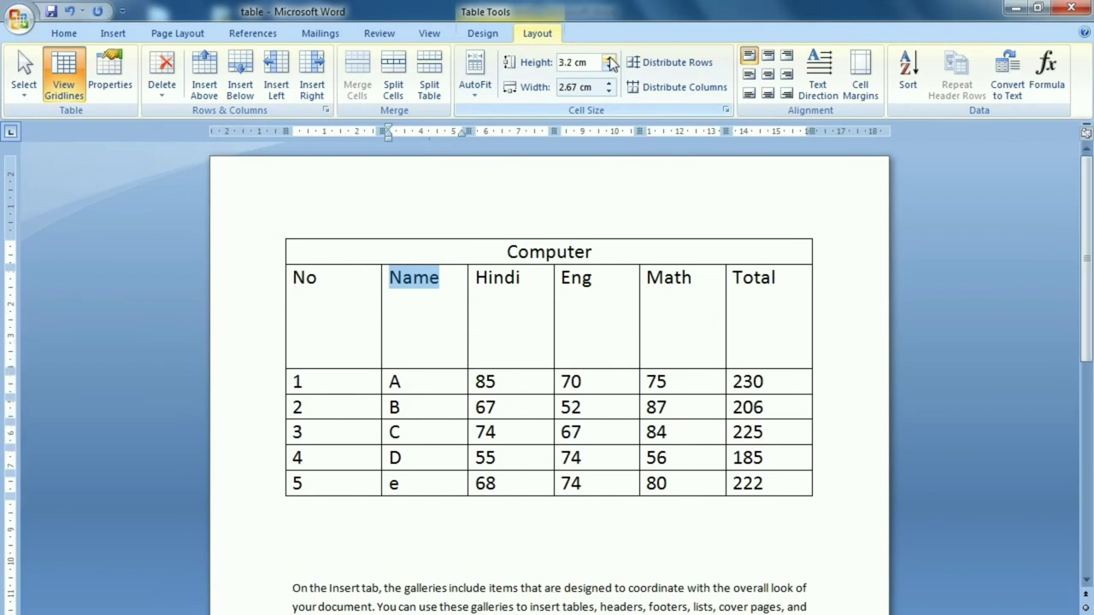
click(469, 287)
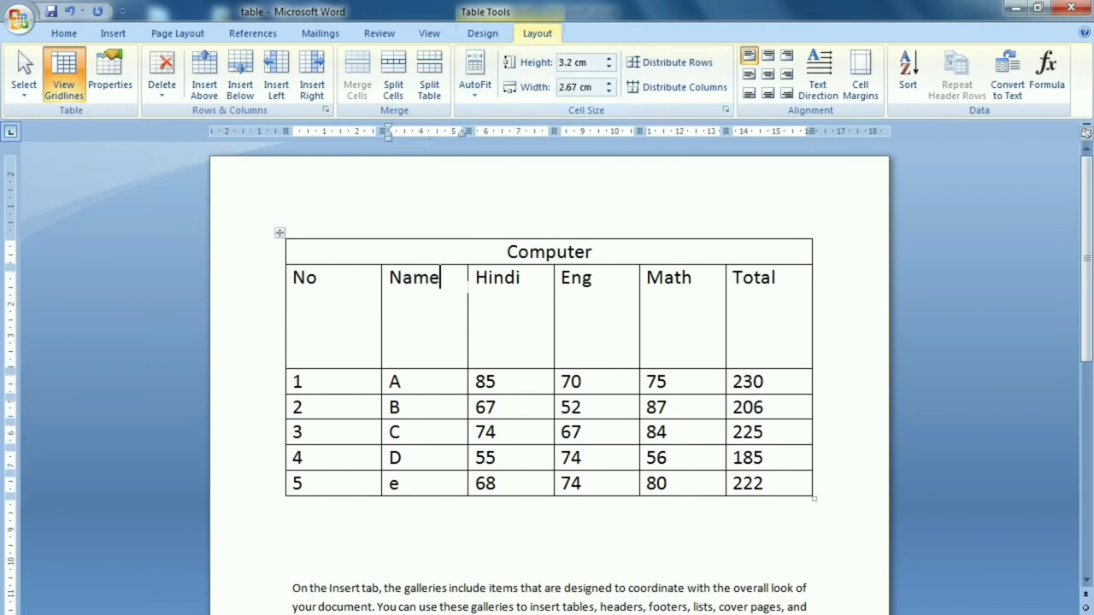
double_click(436, 278)
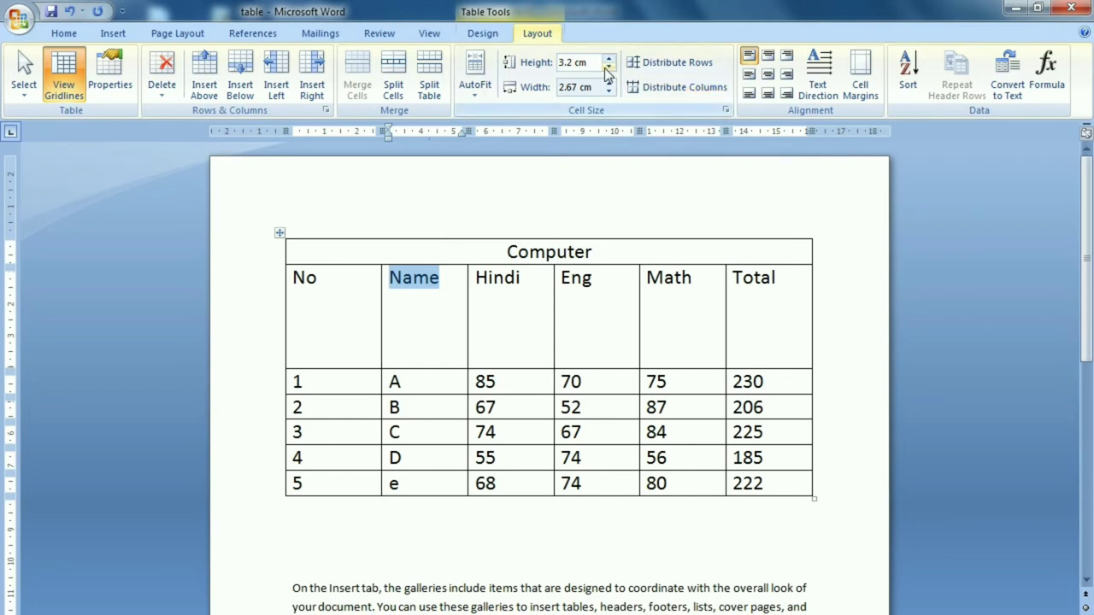
drag(608, 68, 607, 70)
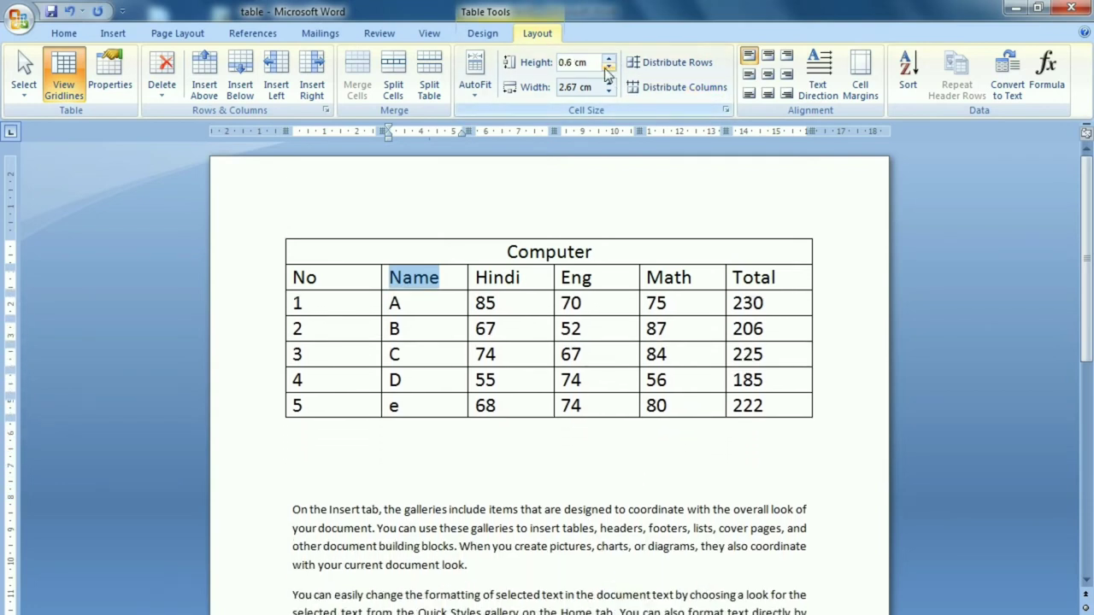
click(582, 354)
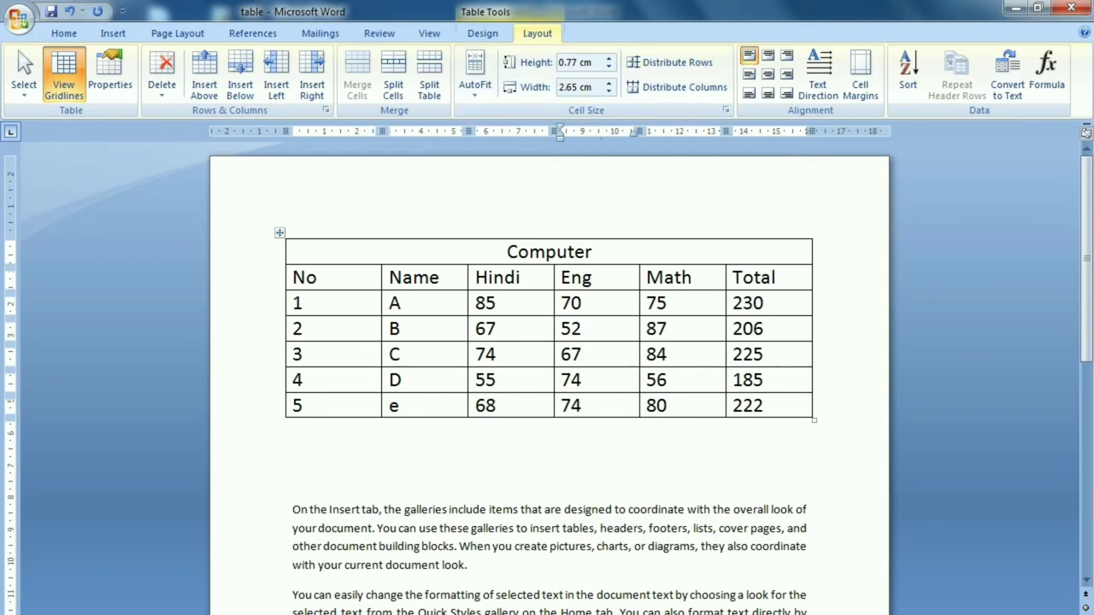
Make rows an equal 1.12 cm high and the six columns an equal 2.72 cm wide, then switch on Draw Table.
mouse_move(362, 304)
mouse_down()
mouse_move(367, 389)
mouse_move(366, 378)
mouse_up()
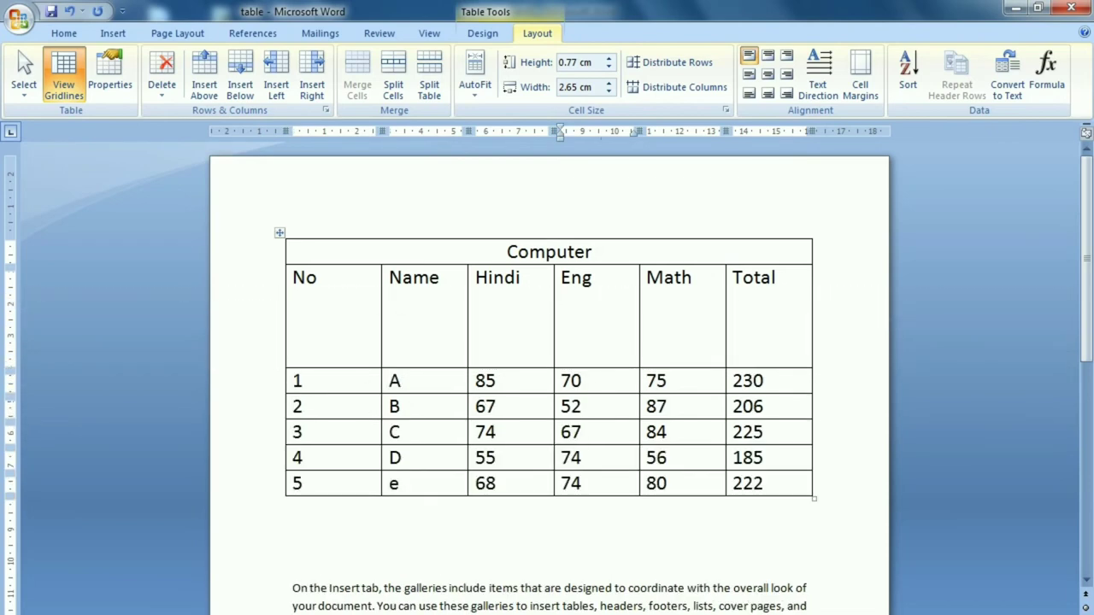
click(677, 63)
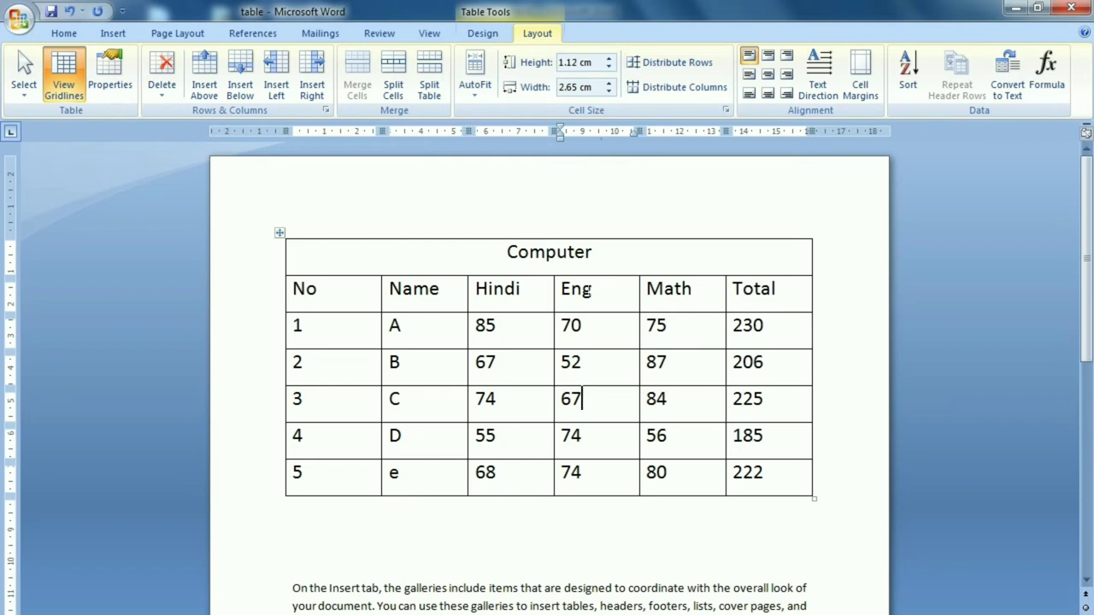
drag(555, 296, 596, 296)
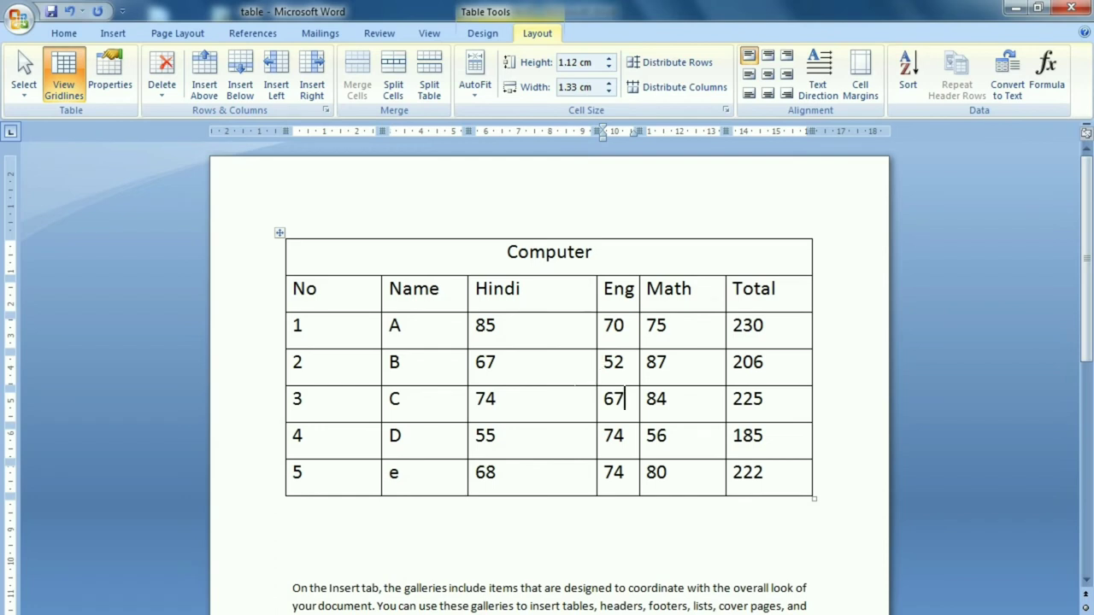
click(705, 91)
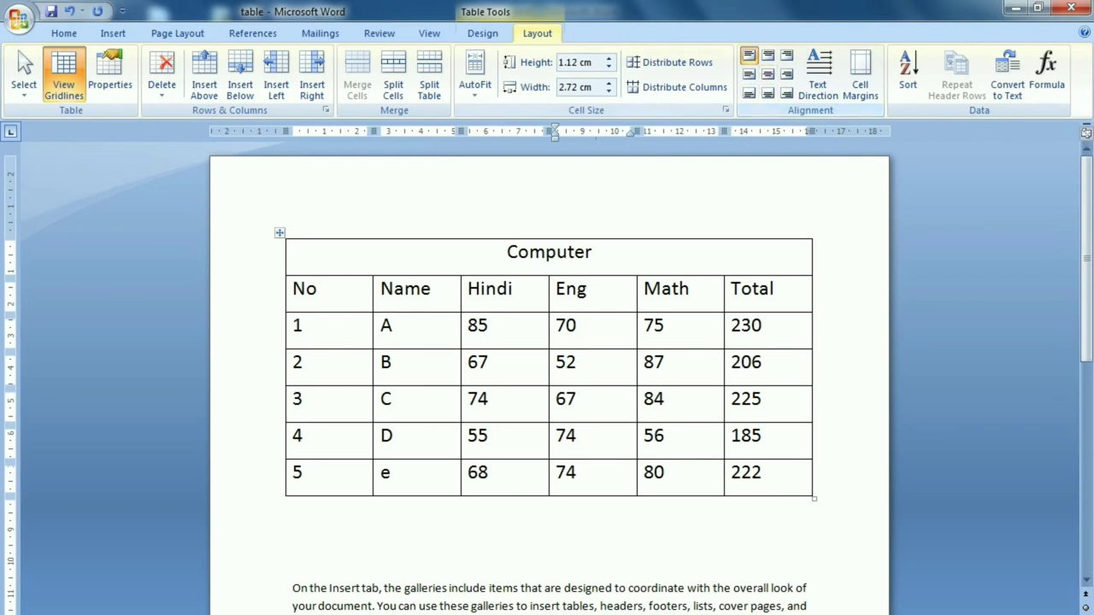
click(482, 33)
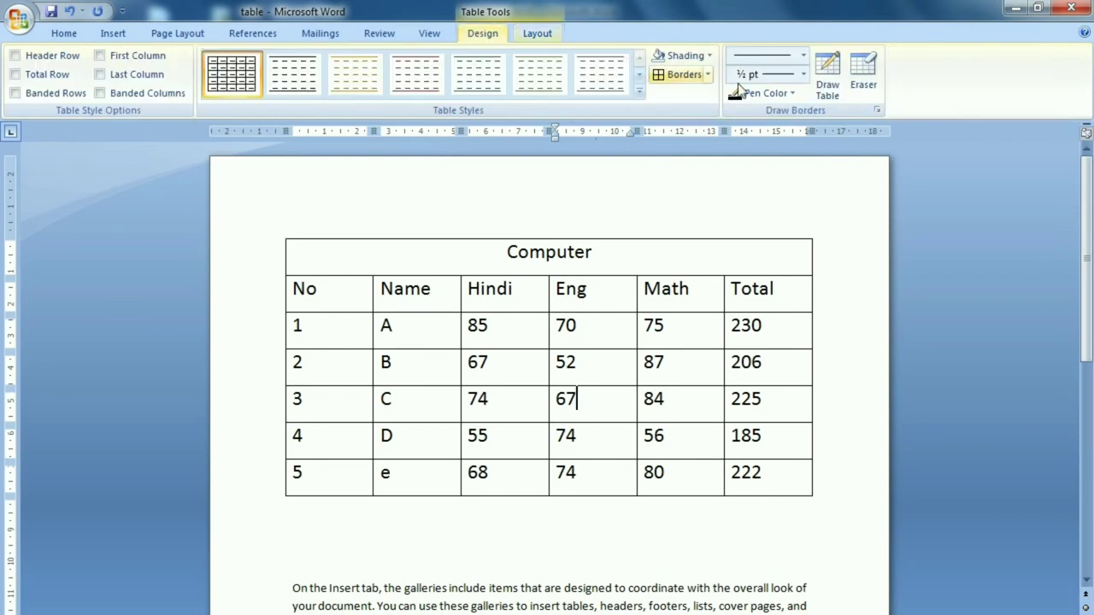
click(825, 89)
Draw a single-cell box below the marks table, type Computer and set it to 14 pt.
scroll(361, 513, down, 1)
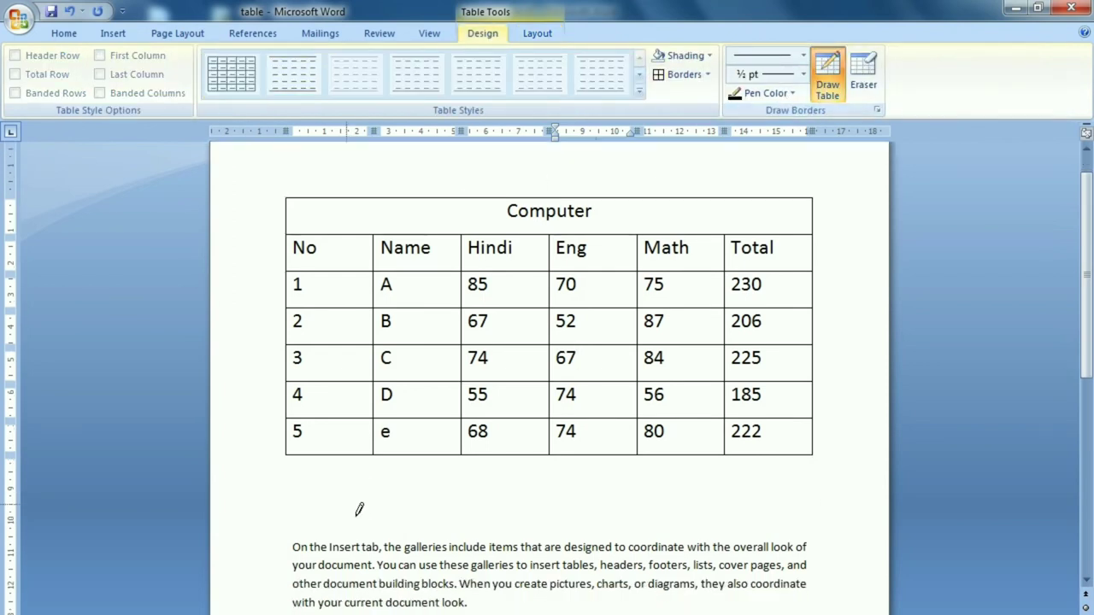
drag(294, 472, 518, 589)
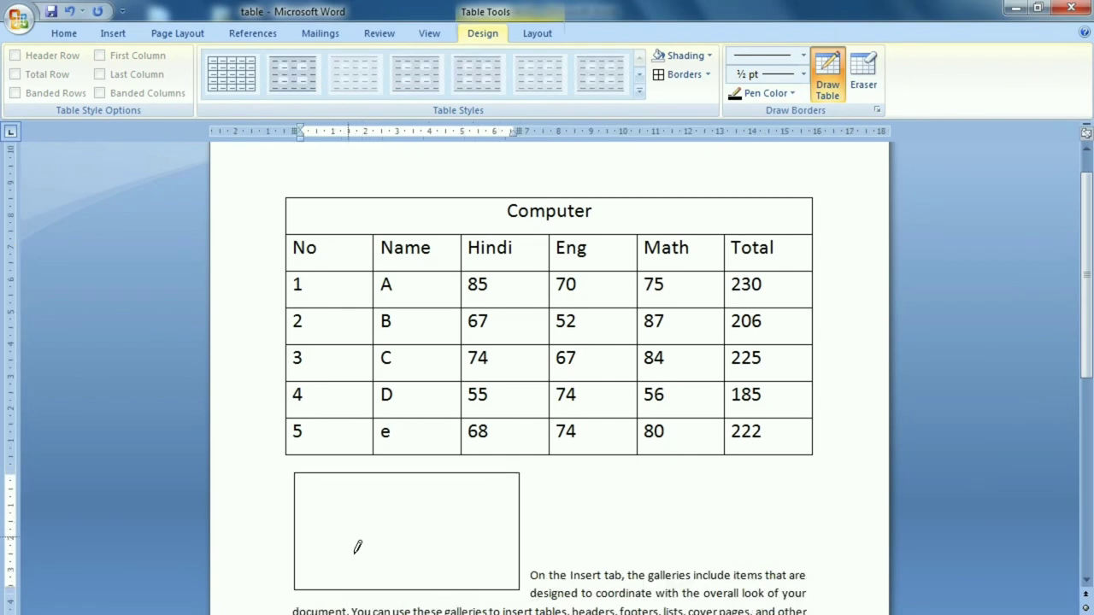
key(Escape)
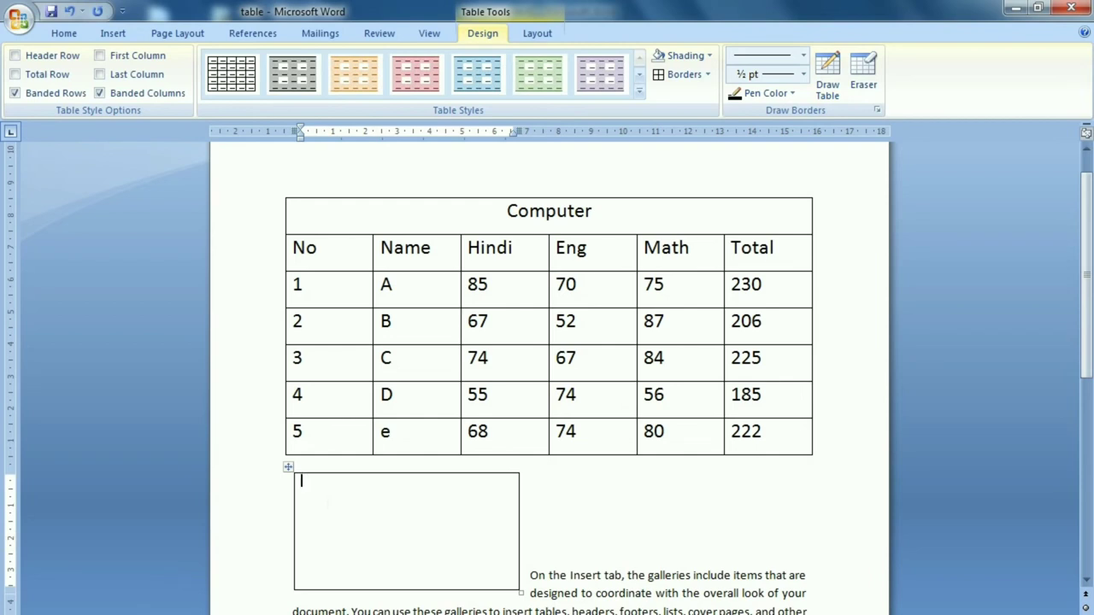
text(c)
key(shift+Home)
click(64, 33)
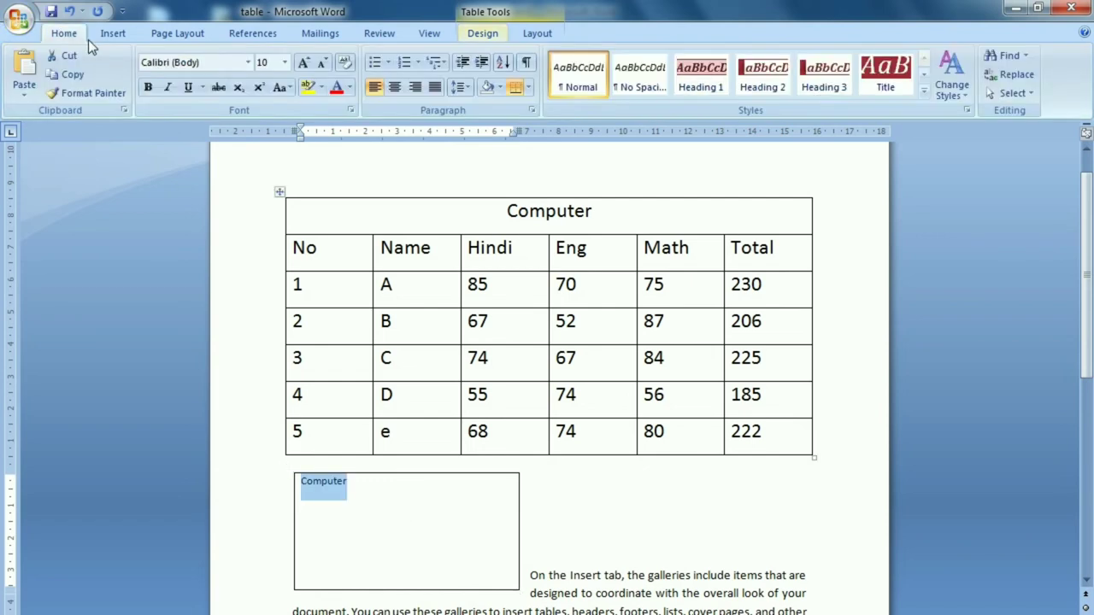
click(306, 67)
click(306, 66)
click(306, 67)
click(306, 66)
click(306, 67)
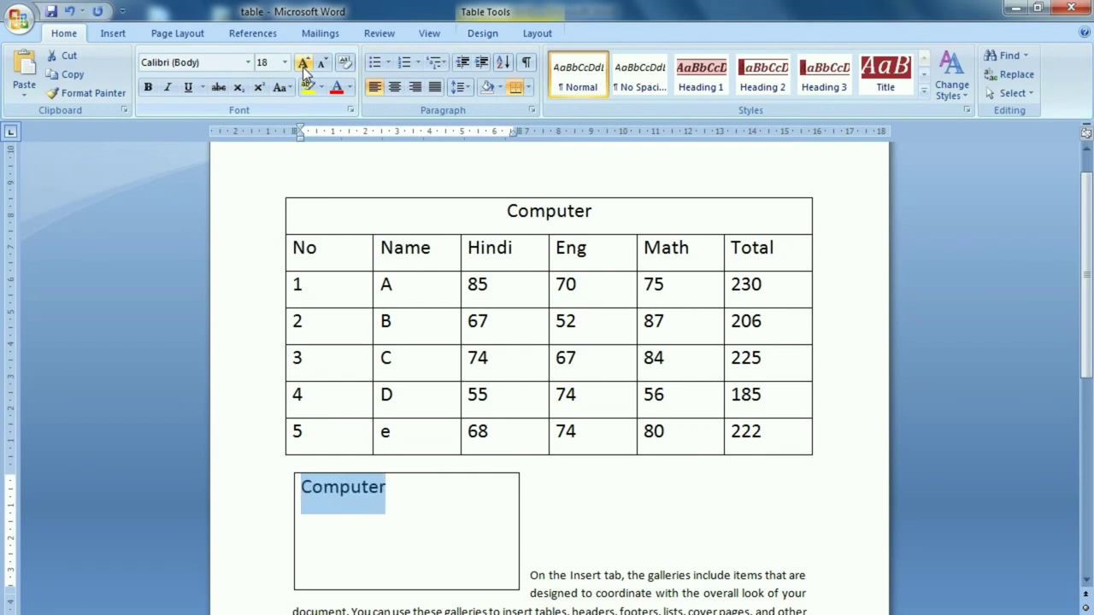
click(321, 63)
click(321, 64)
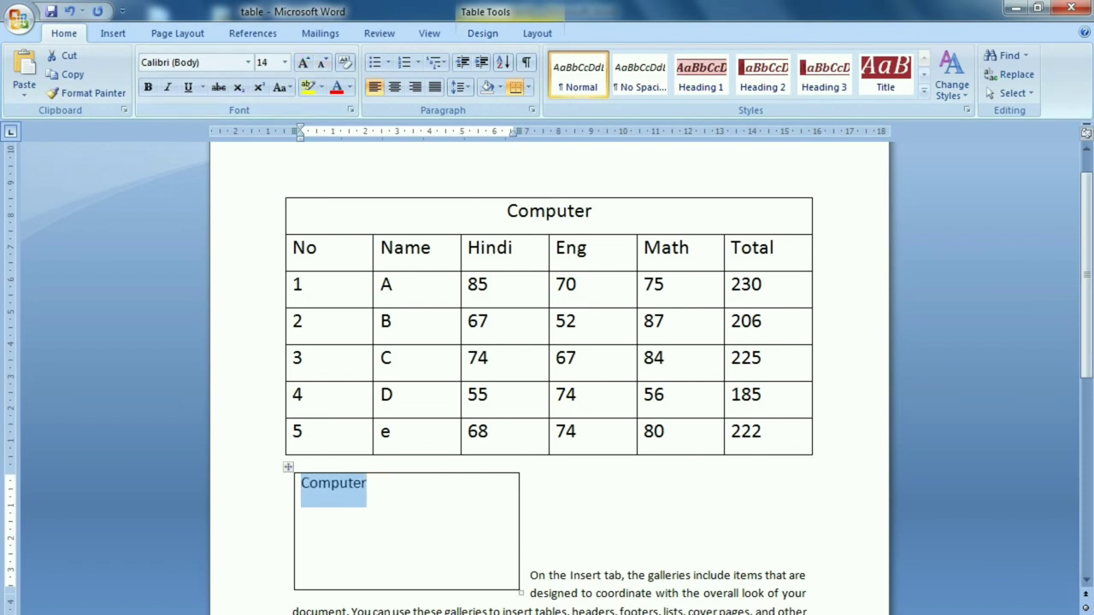
click(368, 483)
Try the cell alignment options on Computer, finishing with Align Center (middle centre).
click(534, 34)
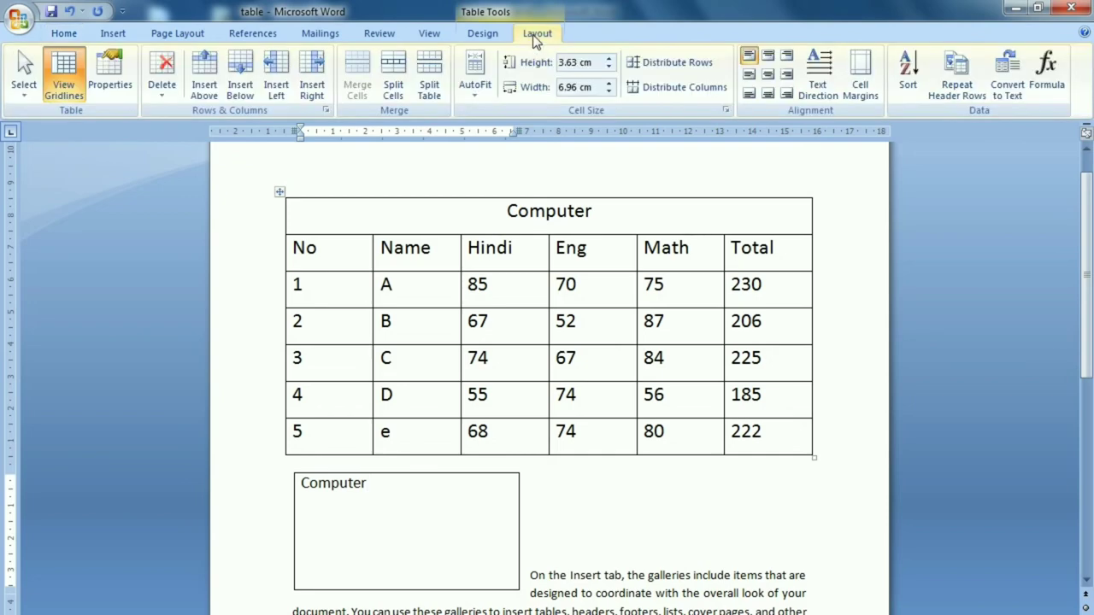
click(769, 75)
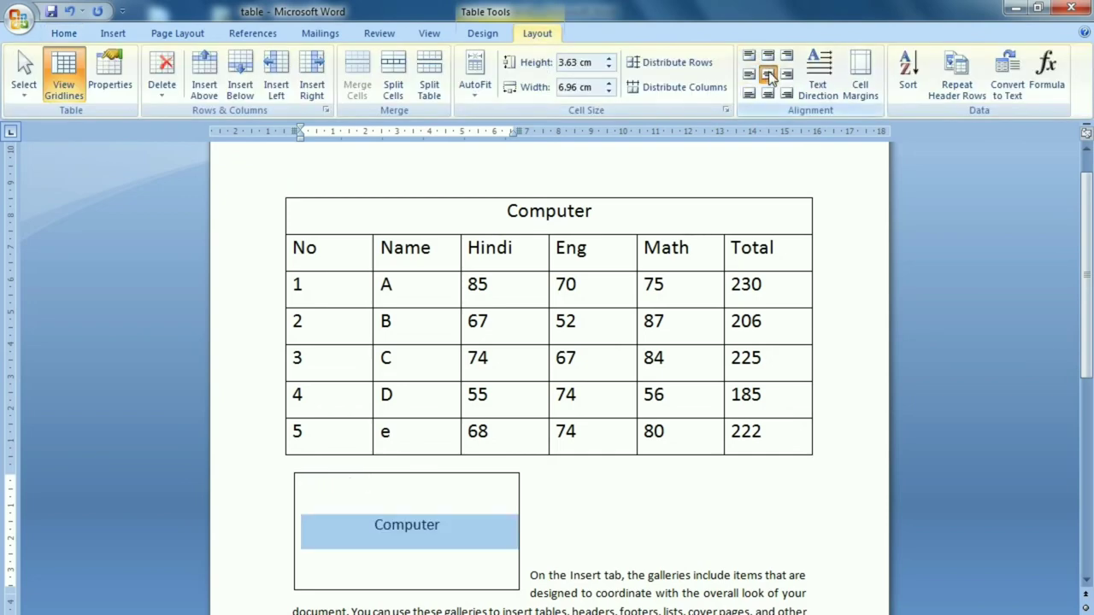
click(769, 55)
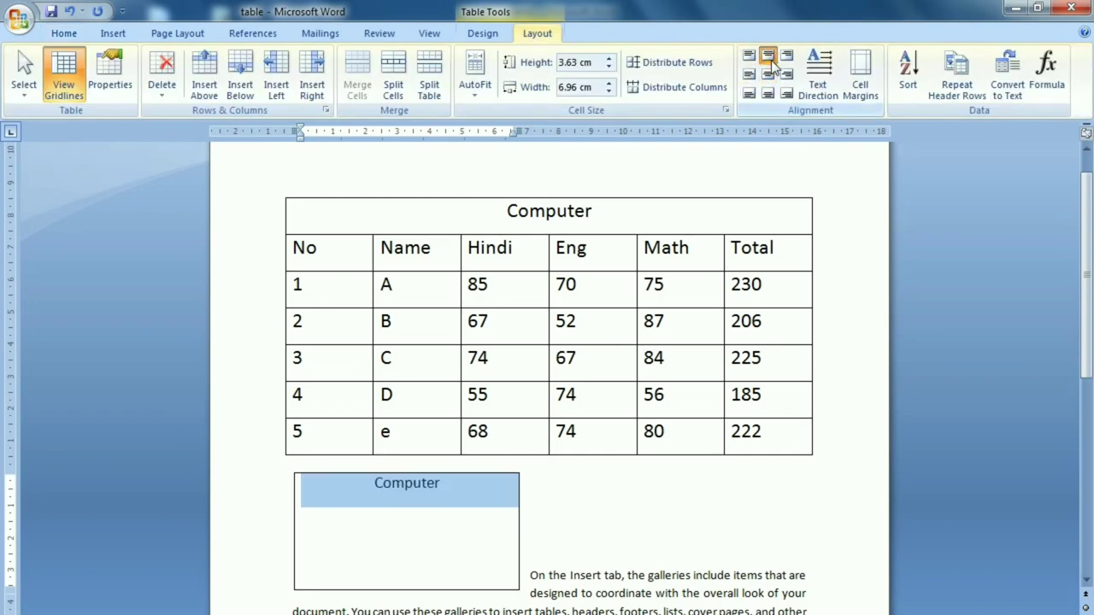
click(768, 93)
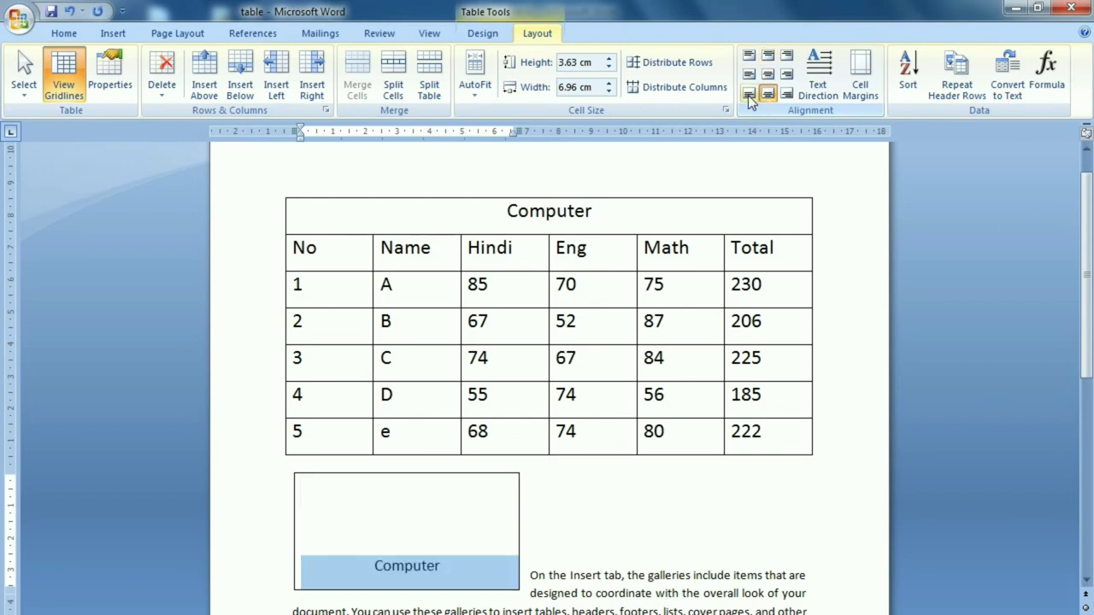
click(749, 94)
click(747, 75)
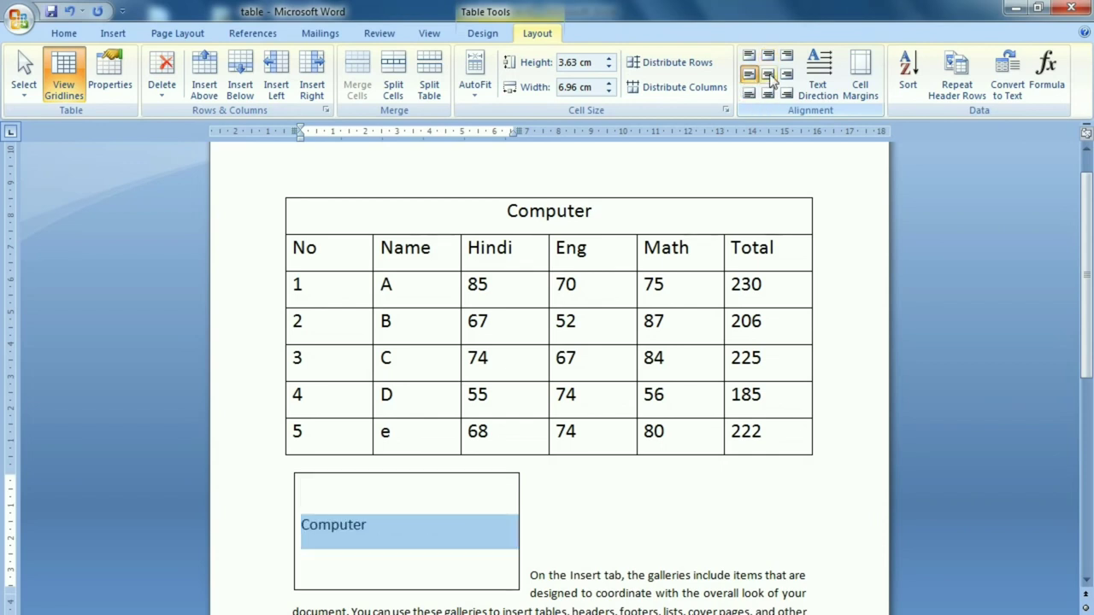
click(769, 75)
click(786, 76)
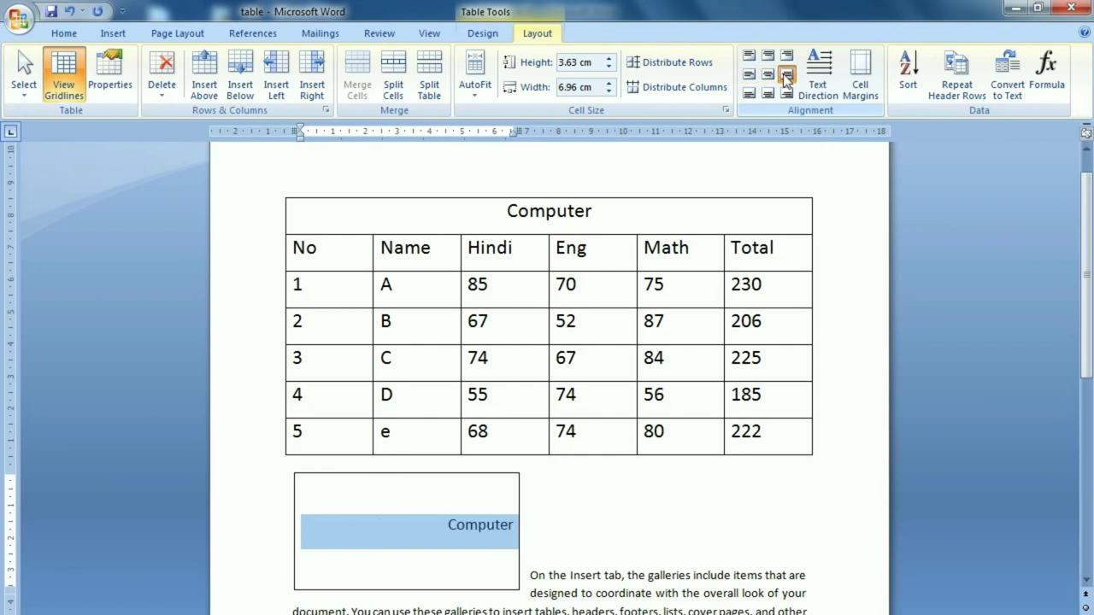
click(787, 93)
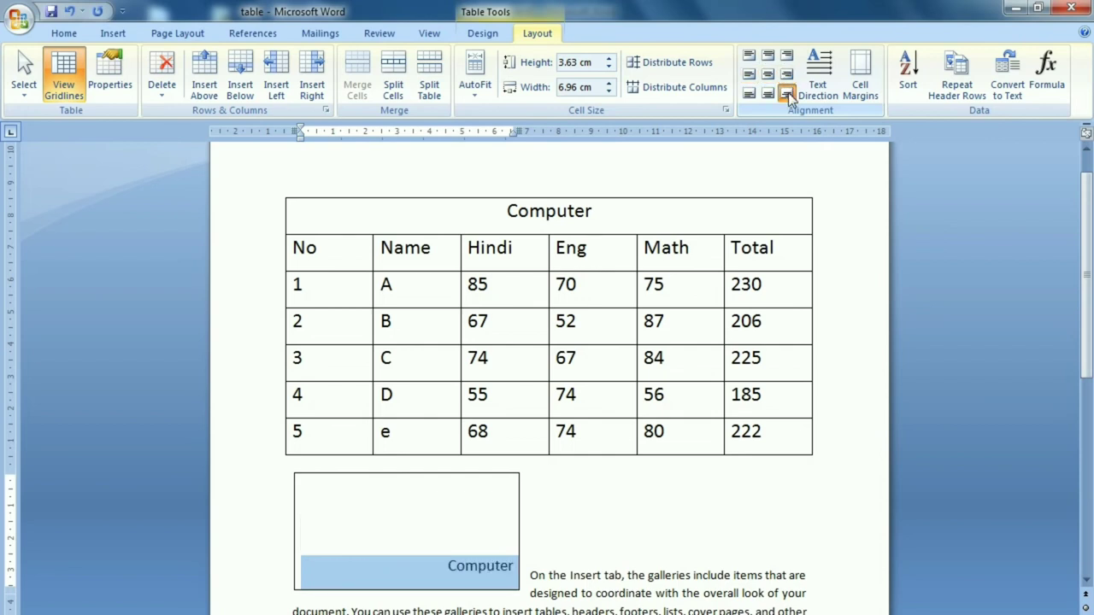
click(769, 94)
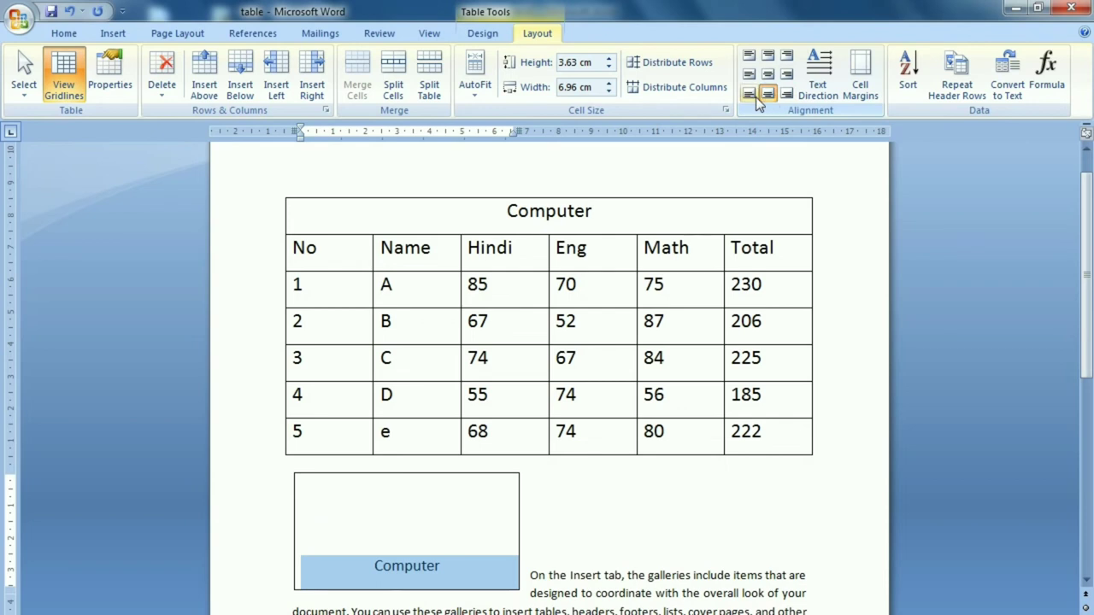
click(753, 96)
click(749, 76)
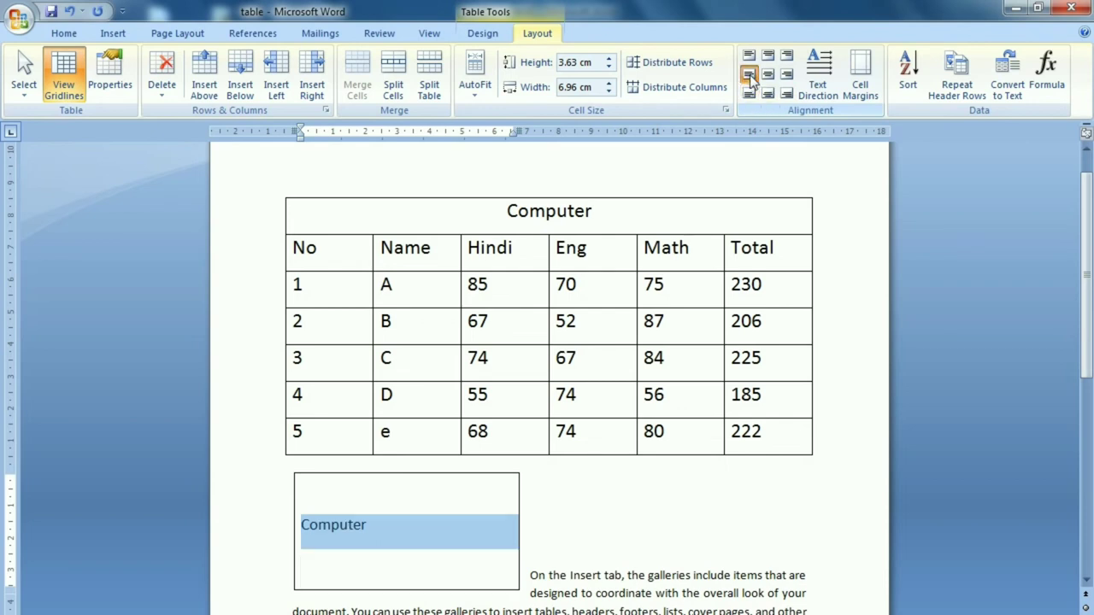
click(768, 75)
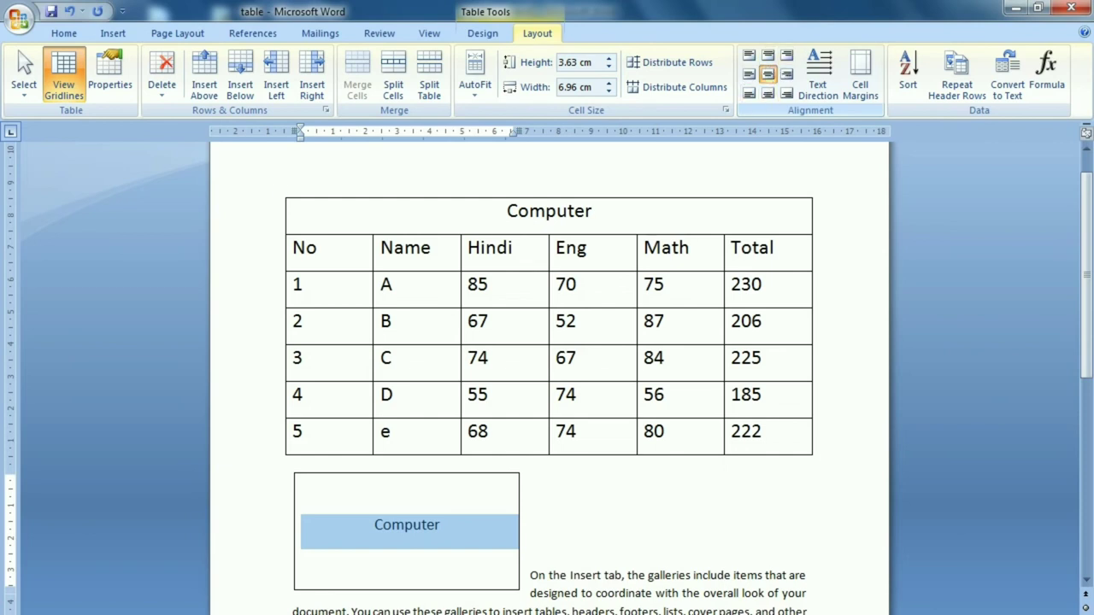
click(442, 526)
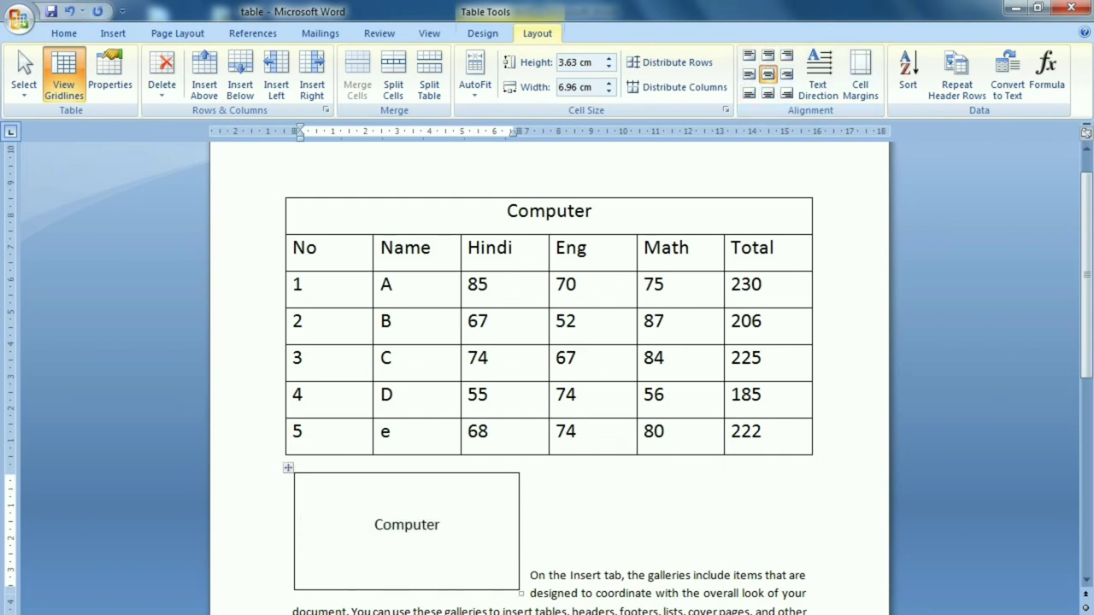
click(818, 91)
click(817, 92)
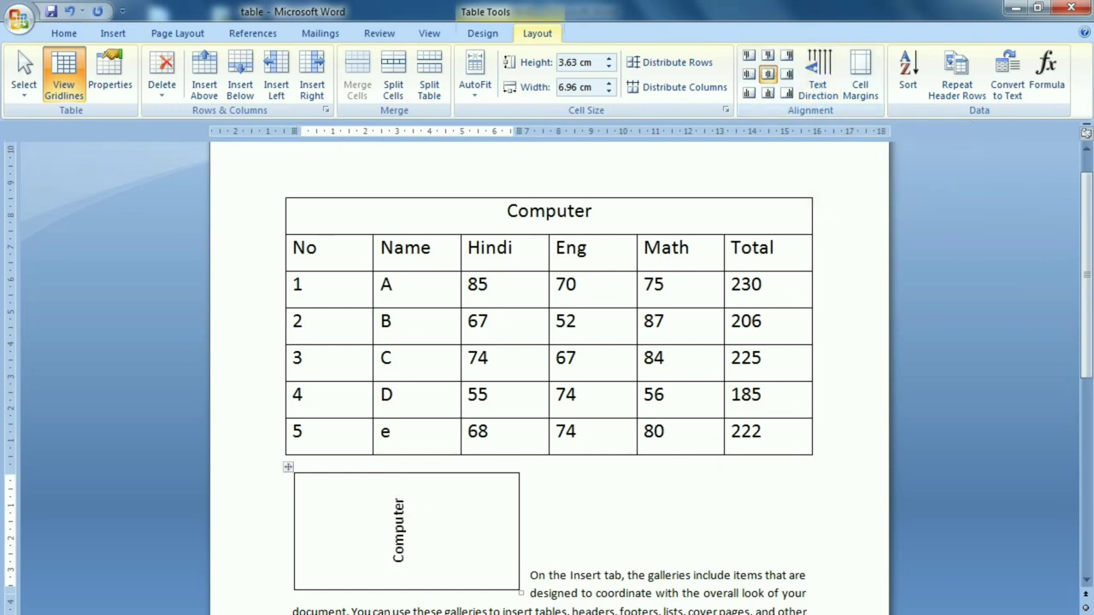
click(818, 83)
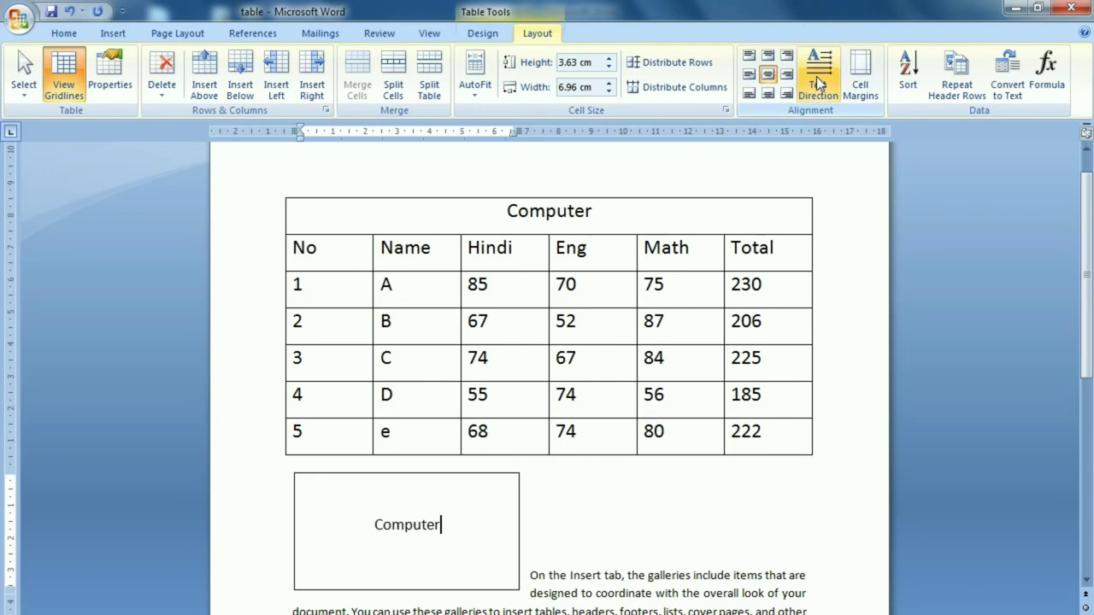
click(818, 83)
click(818, 82)
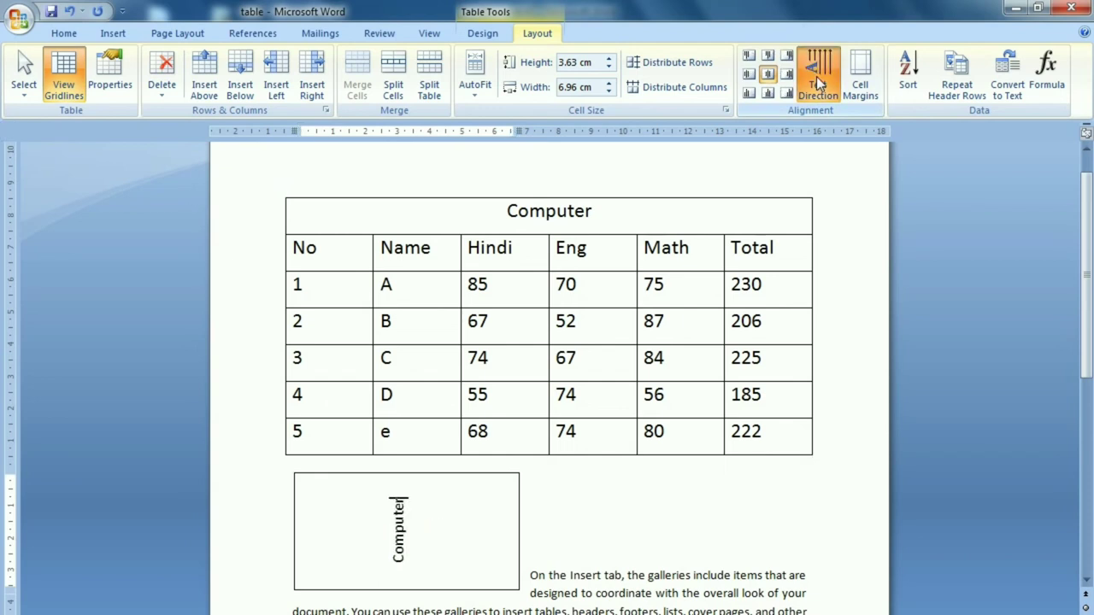
click(818, 83)
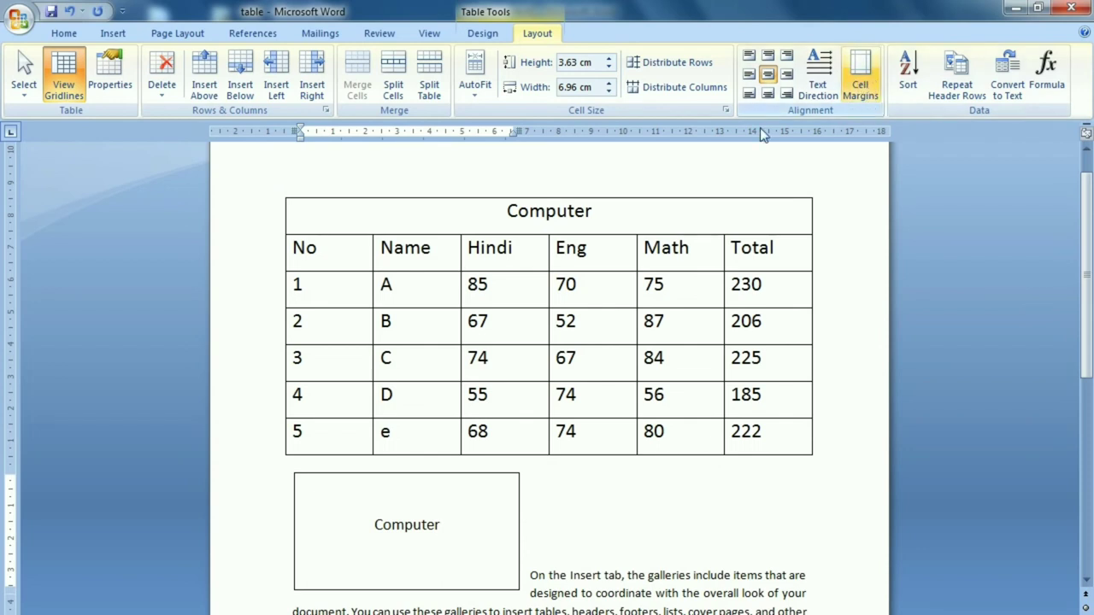
Set the table's default top cell margin to 0.25 cm, then back to 0 cm.
click(431, 247)
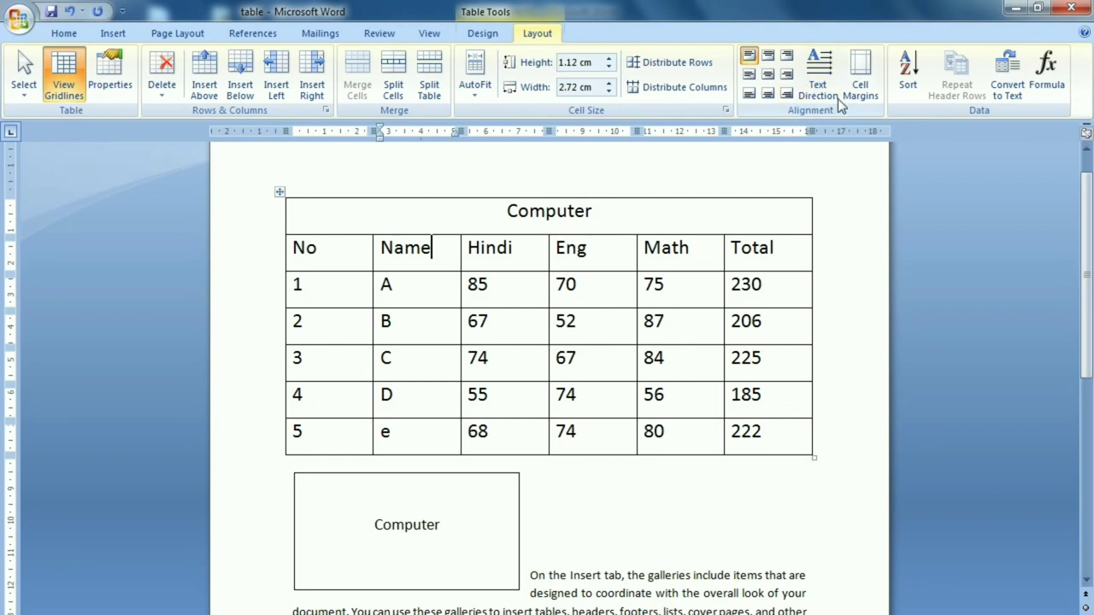
click(860, 73)
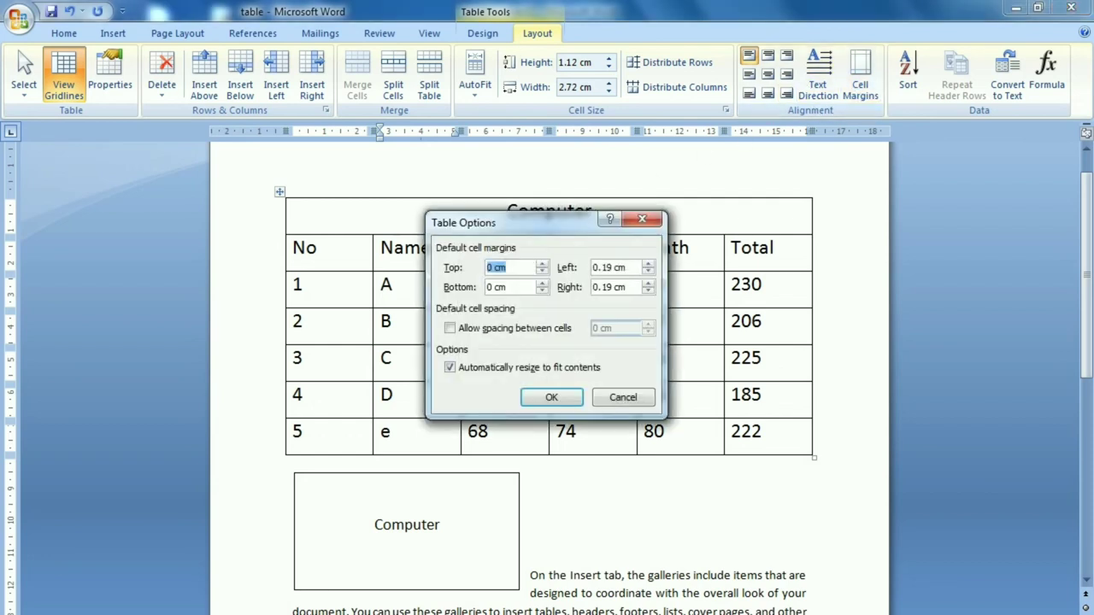
click(542, 264)
click(559, 401)
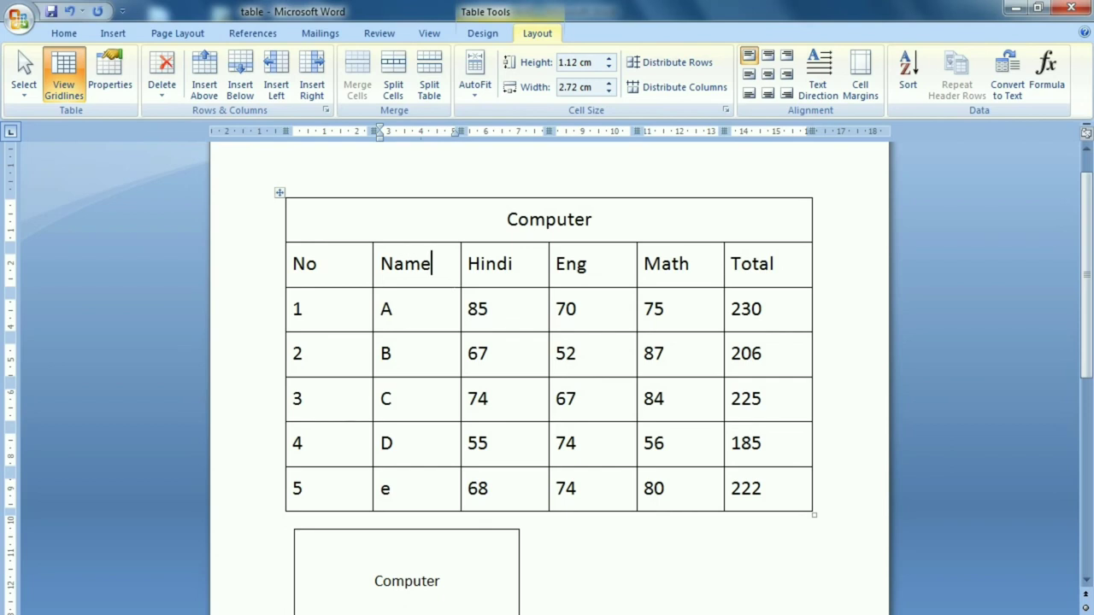
click(861, 81)
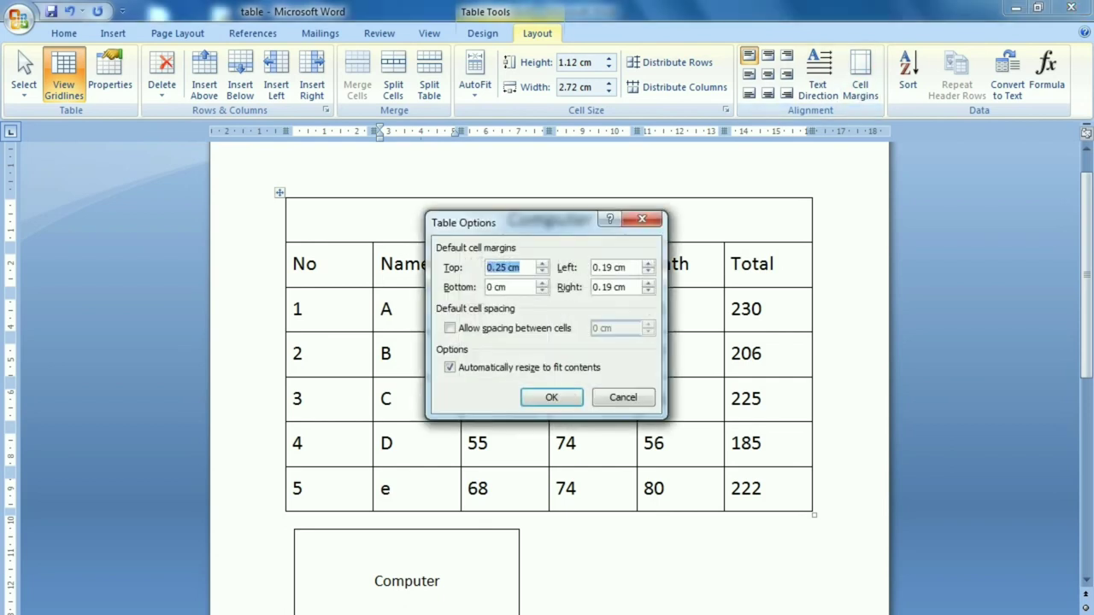
click(542, 272)
click(553, 397)
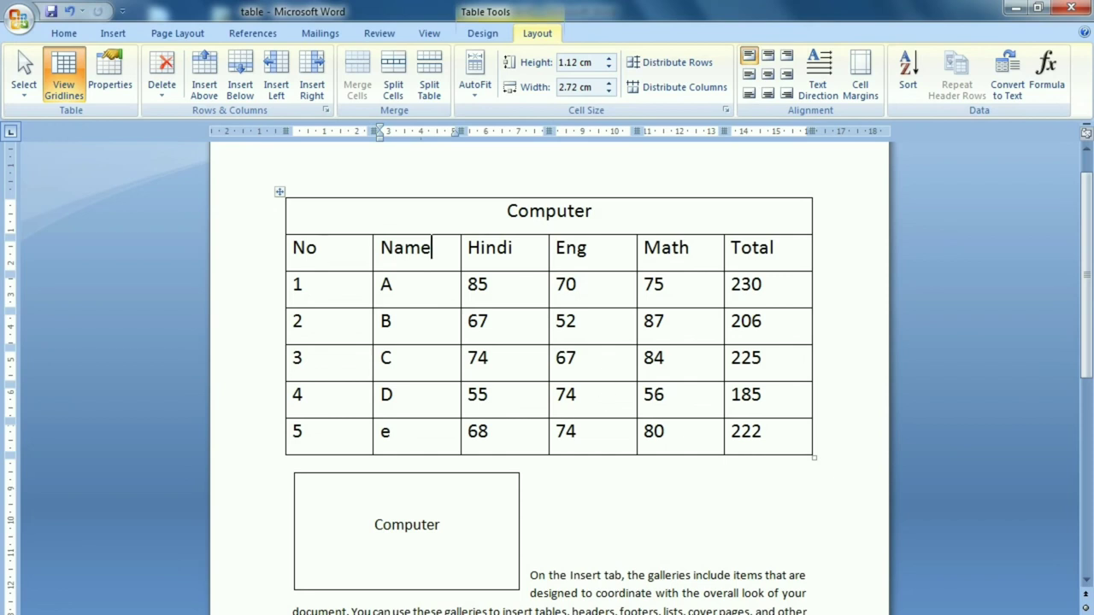
Raise the default left cell margin to 0.3 cm and apply it.
click(852, 93)
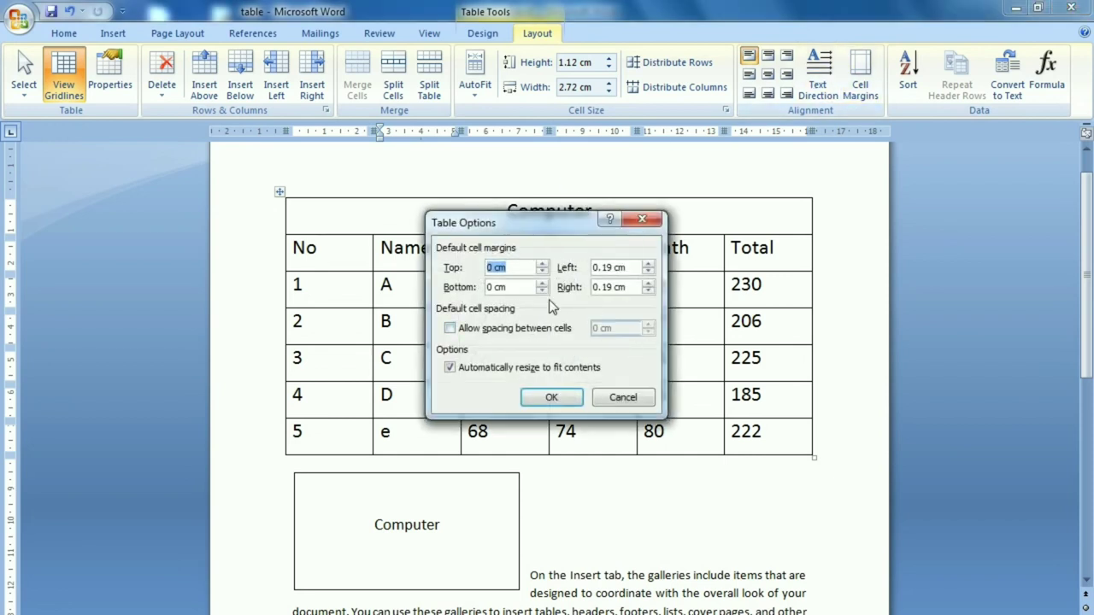
click(649, 265)
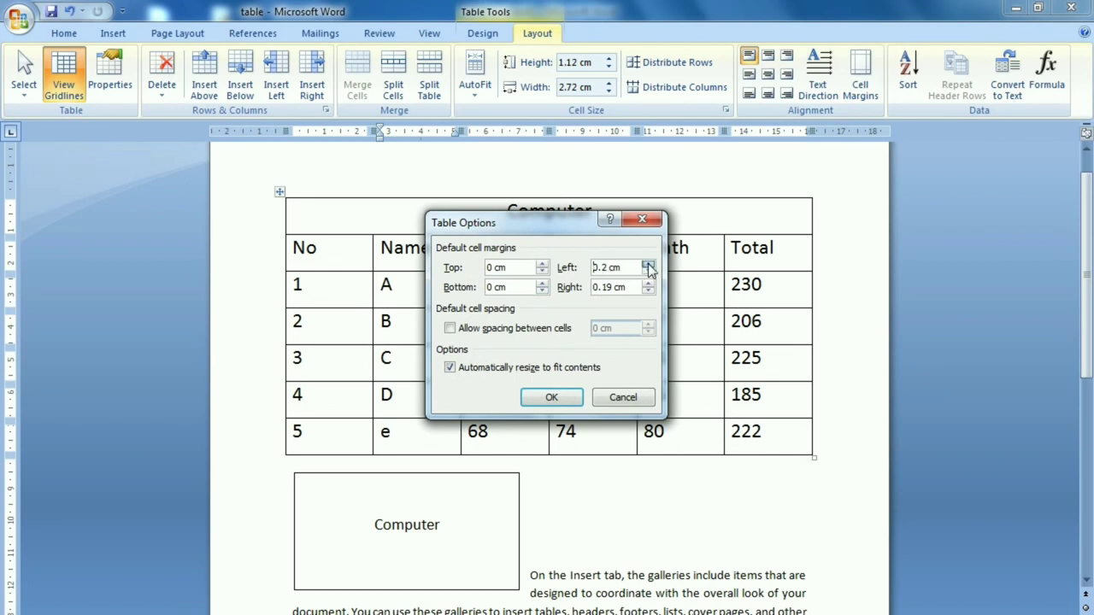
click(537, 398)
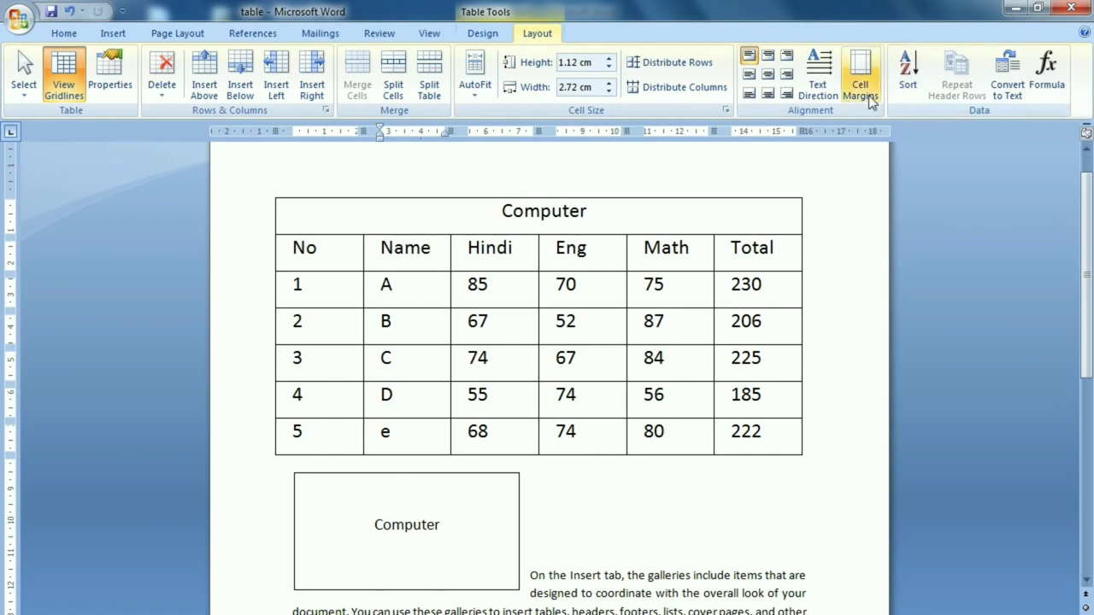
Sort the table descending by the first column so rows run 5, 4, 3, 2, 1.
click(911, 89)
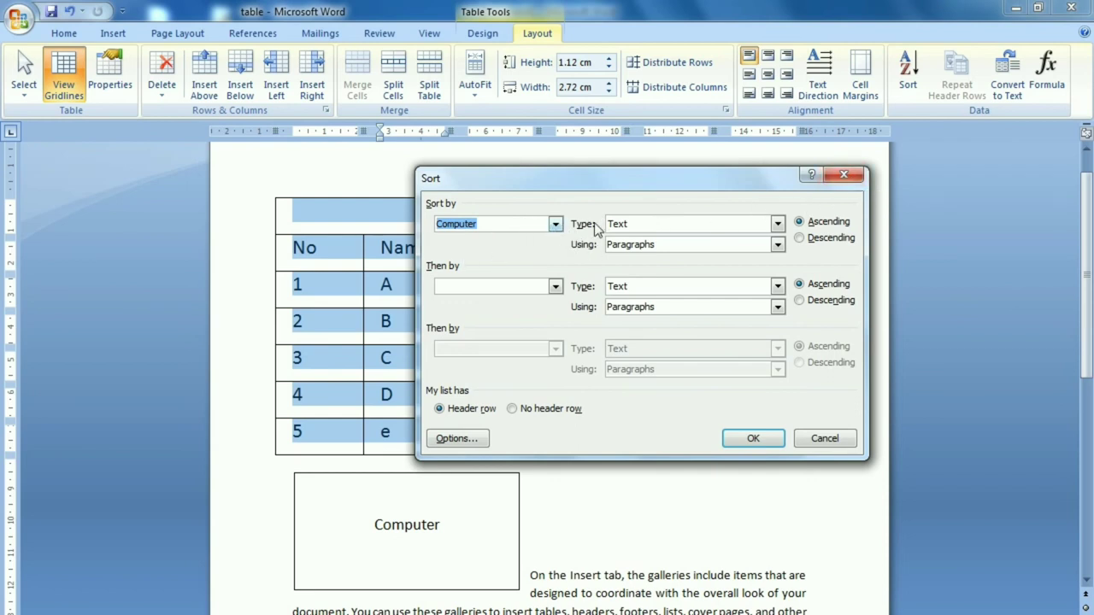
click(800, 239)
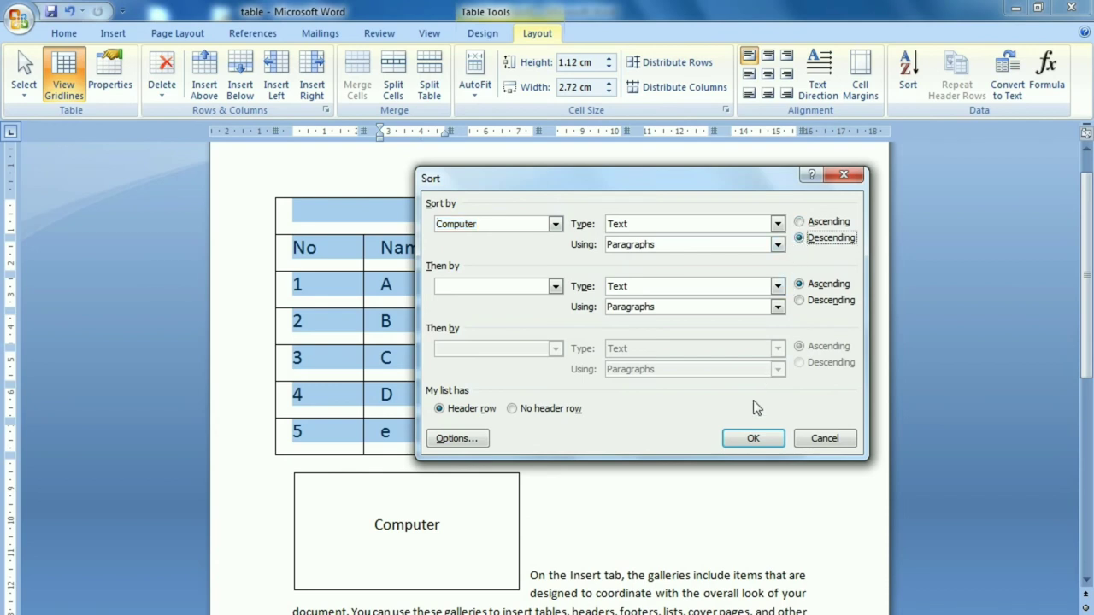
click(752, 439)
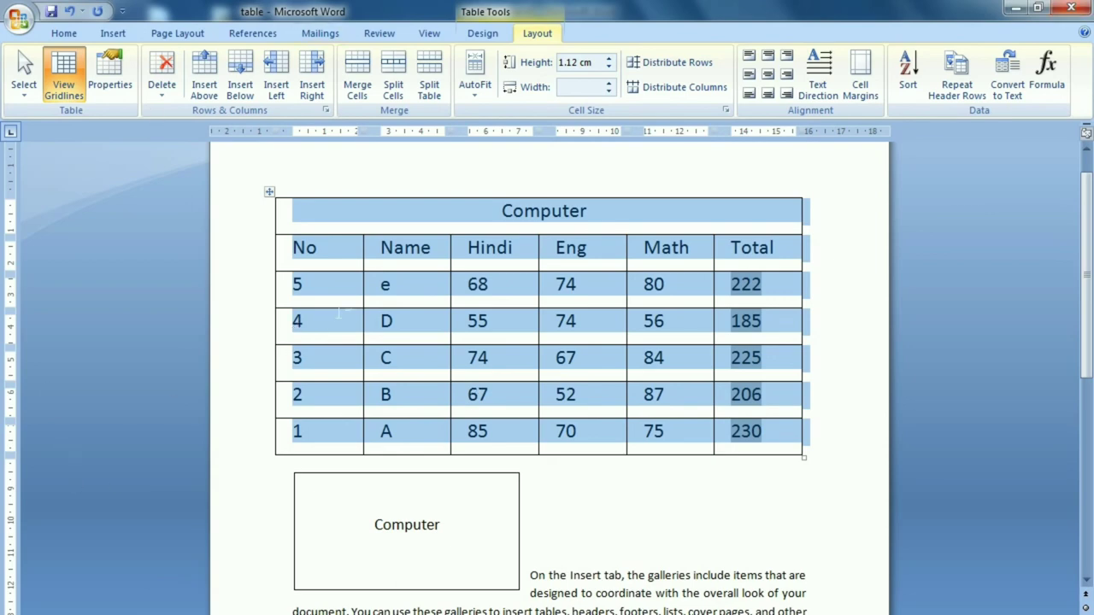
click(303, 284)
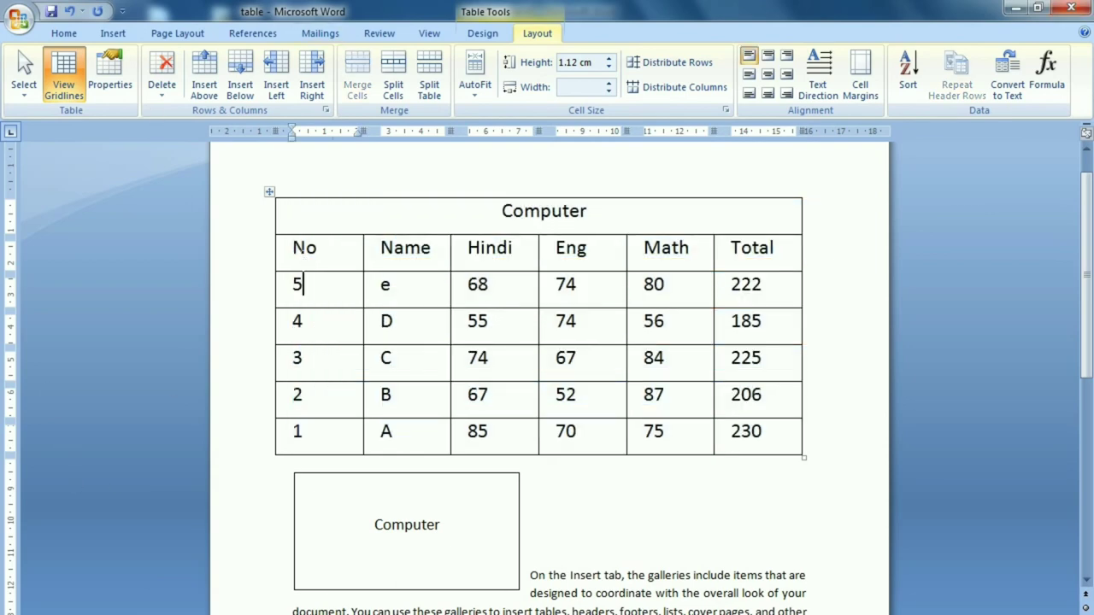
Select the five data rows and sort them ascending by Column 1, restoring order 1 to 5.
mouse_move(293, 247)
mouse_down()
mouse_move(708, 282)
mouse_move(752, 359)
mouse_up()
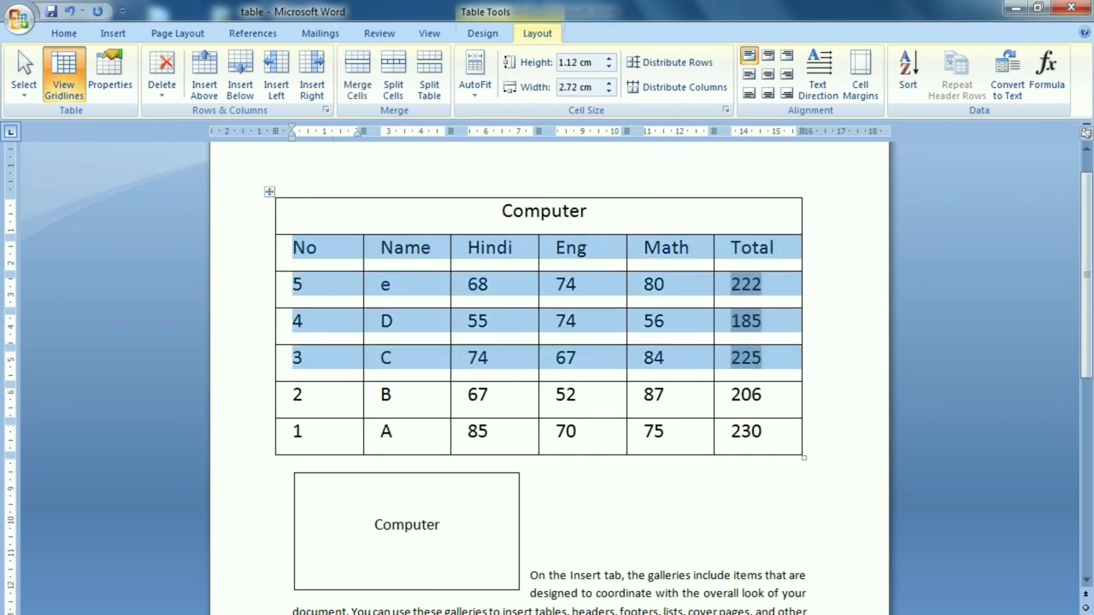
click(829, 384)
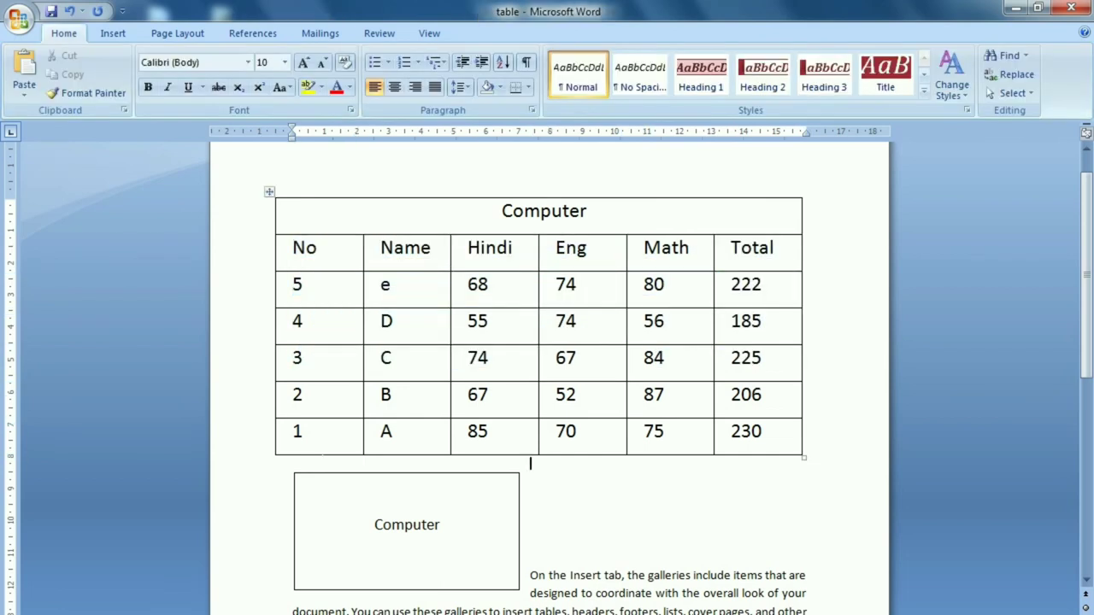
drag(303, 431, 319, 310)
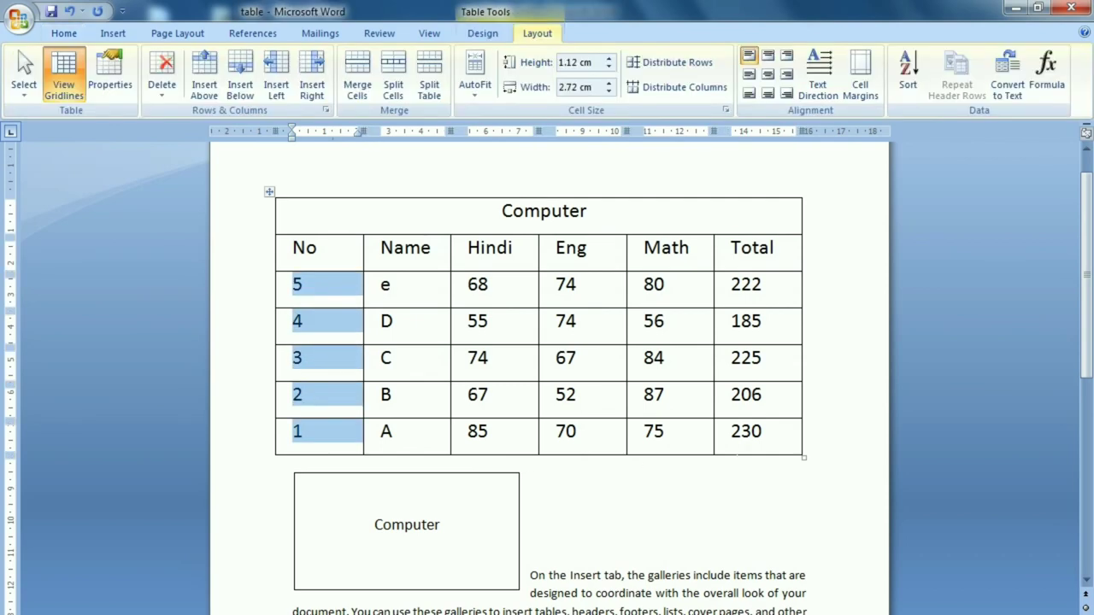
click(743, 431)
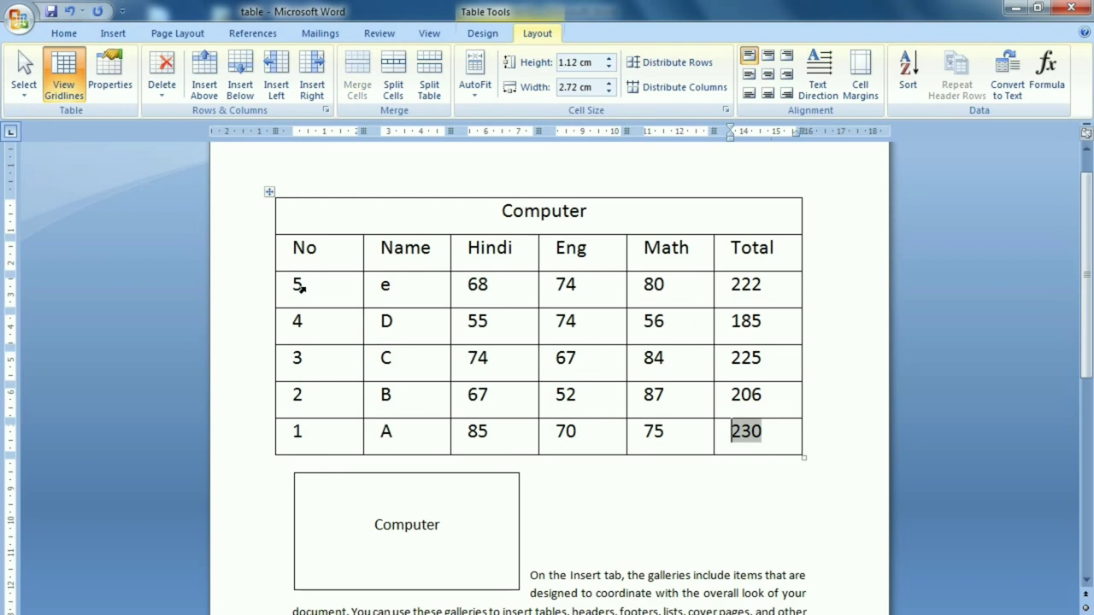
drag(296, 283, 746, 432)
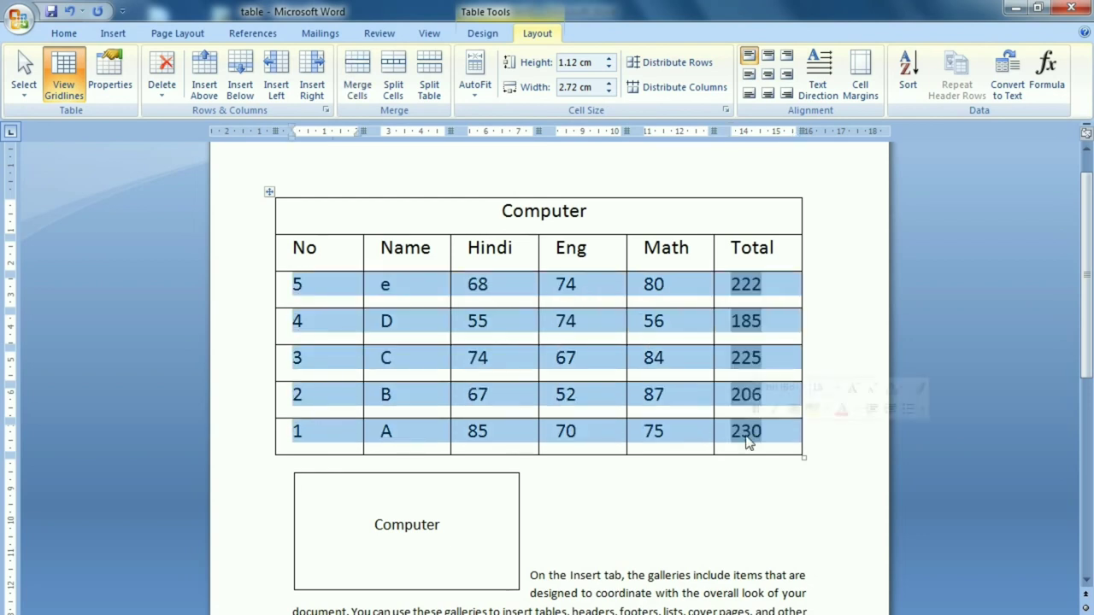
click(907, 89)
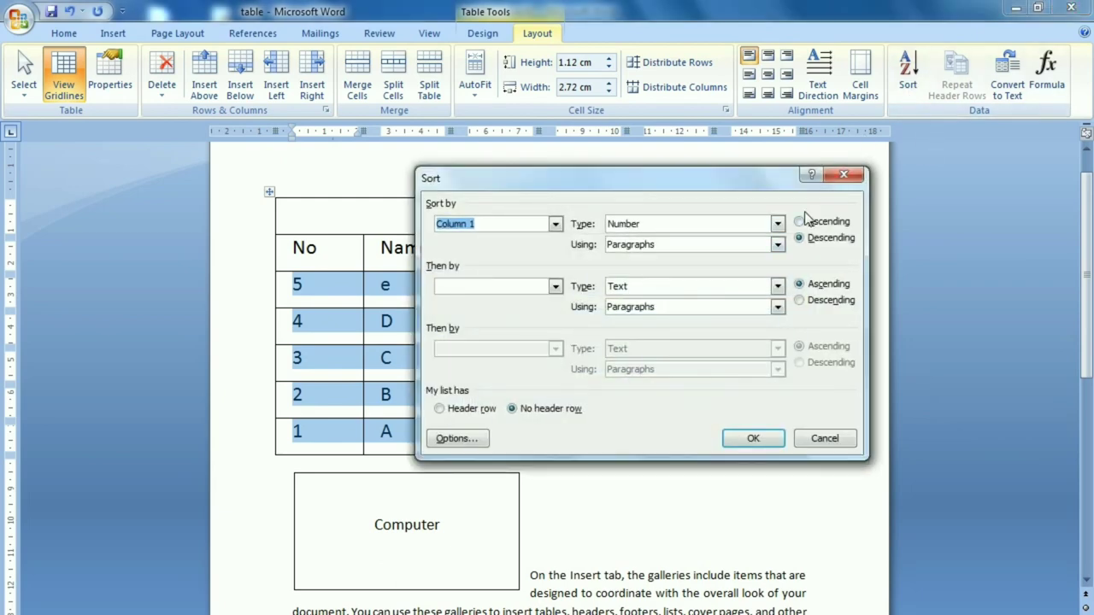
click(799, 221)
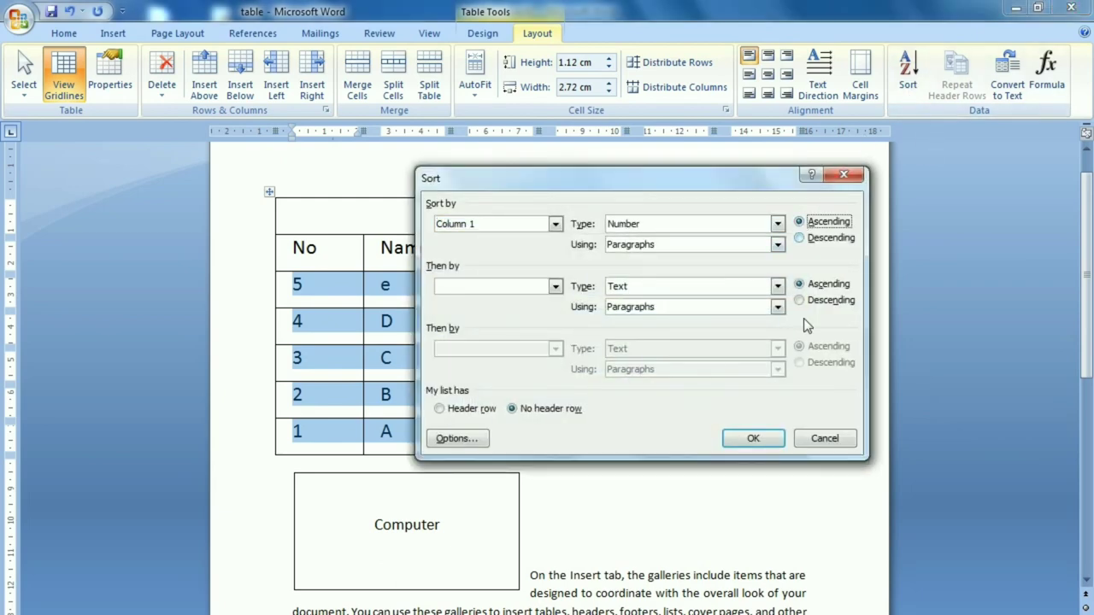
click(752, 439)
click(301, 432)
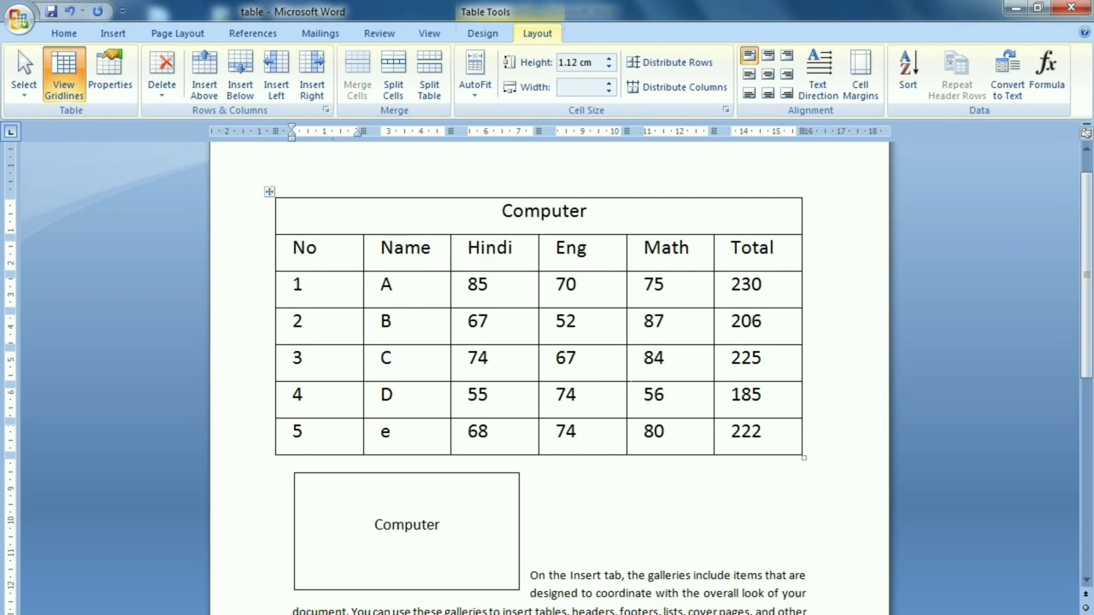
Switch to Document3 and bring up the table style gallery for its four-column table.
click(914, 96)
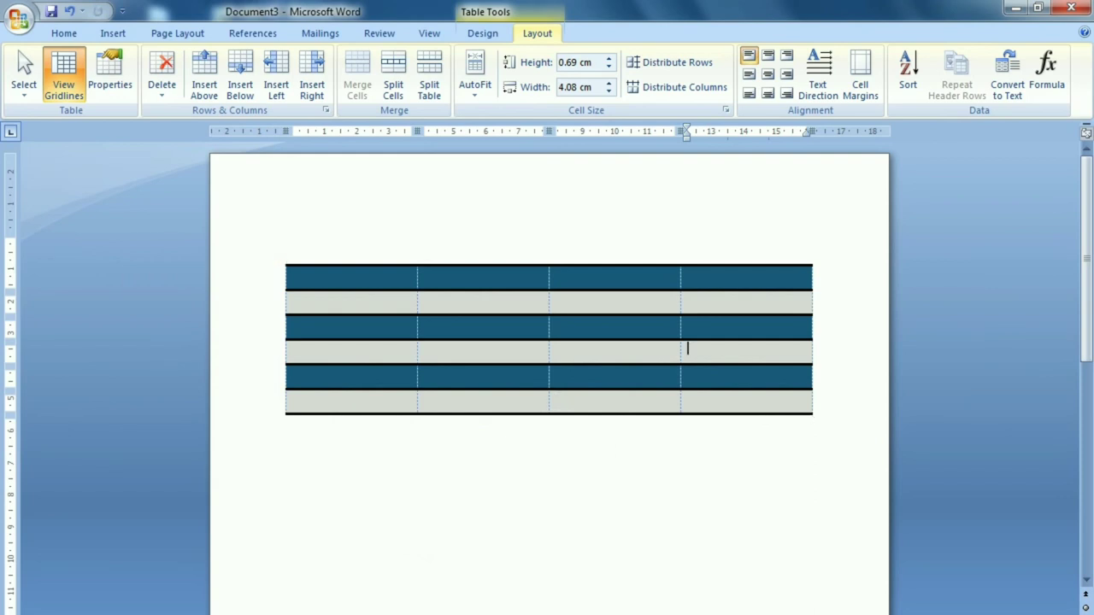
click(483, 34)
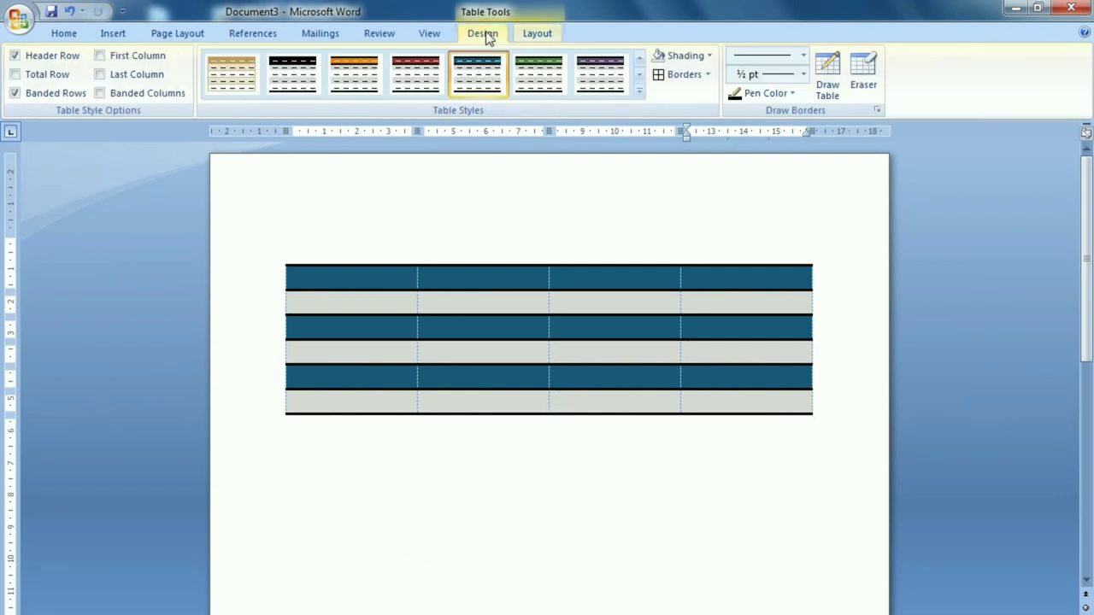
Apply the blue banded table style and turn on Repeat Header Rows for the whole table.
click(481, 74)
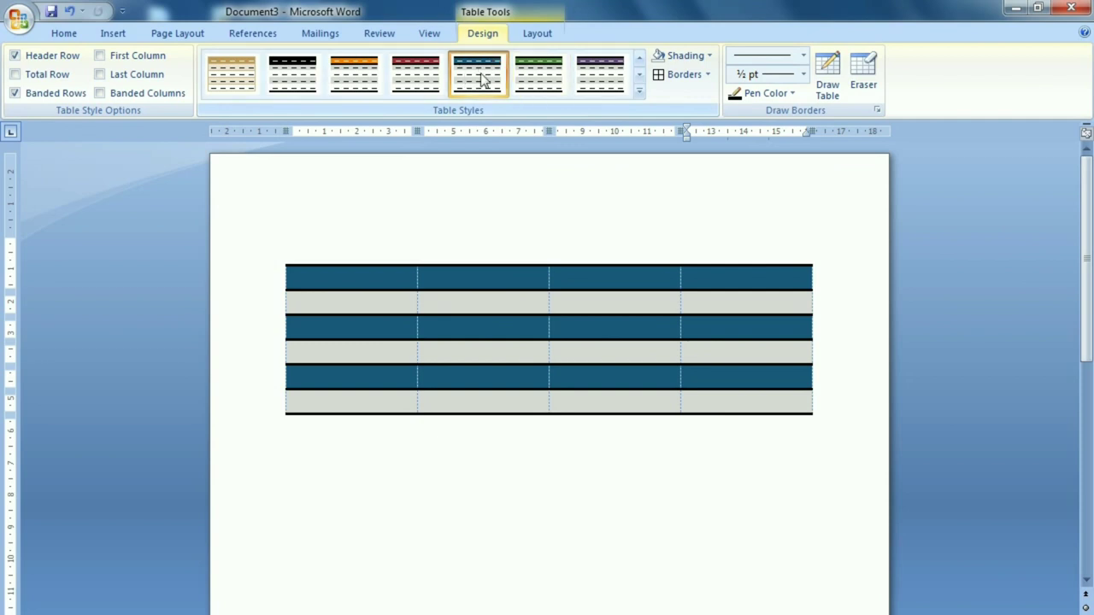
click(528, 35)
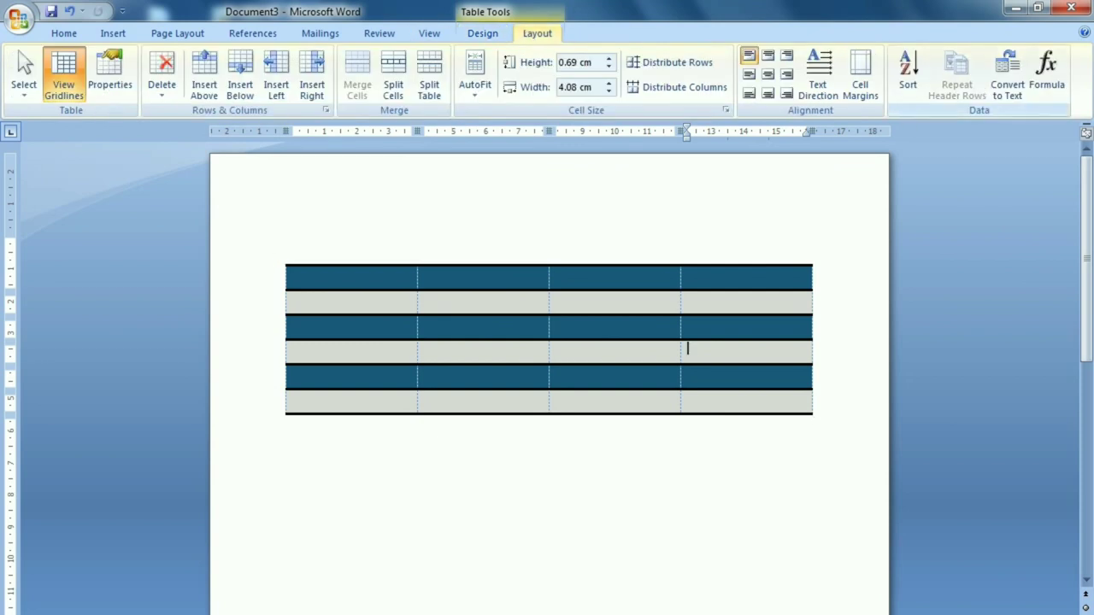
click(279, 258)
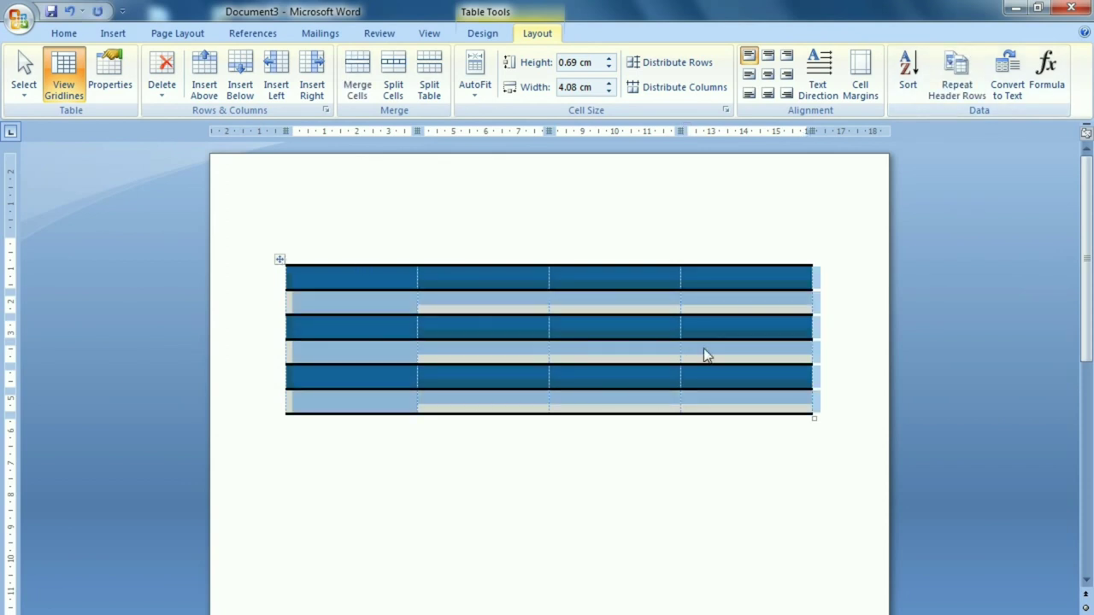
click(975, 101)
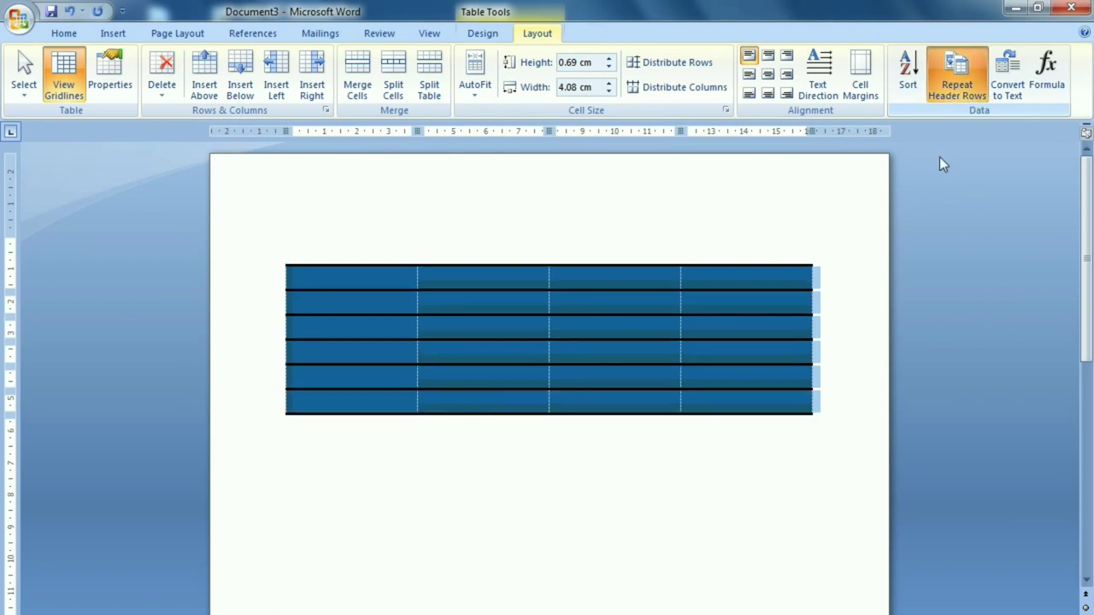
click(744, 379)
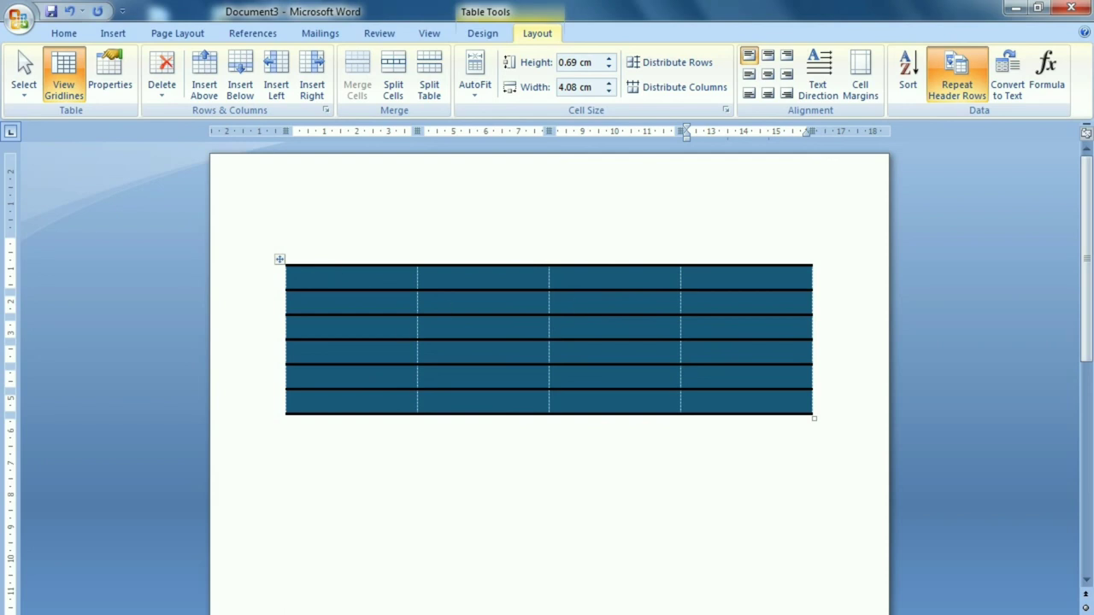
Turn Repeat Header Rows back off for the table and deselect it.
click(279, 259)
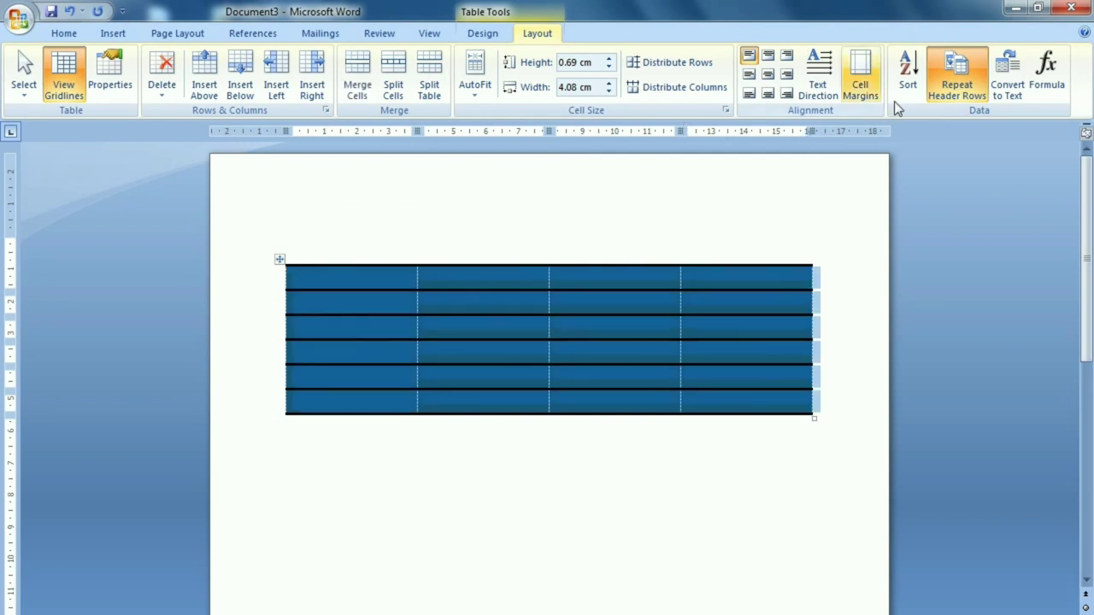
click(956, 81)
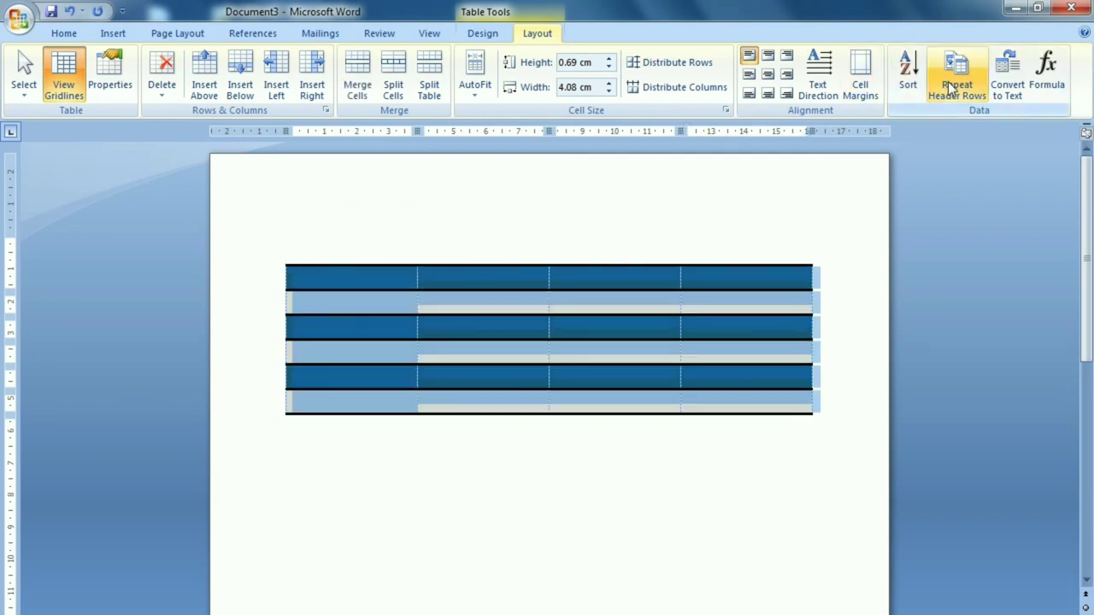
click(755, 363)
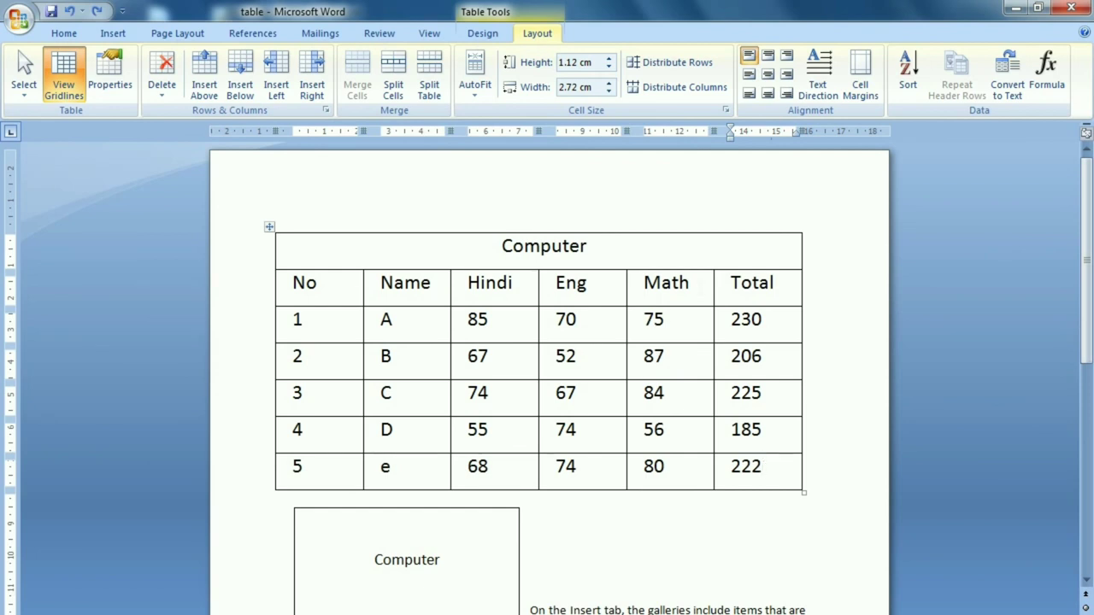
Convert the marks table to text separated by paragraph marks.
click(691, 283)
click(317, 282)
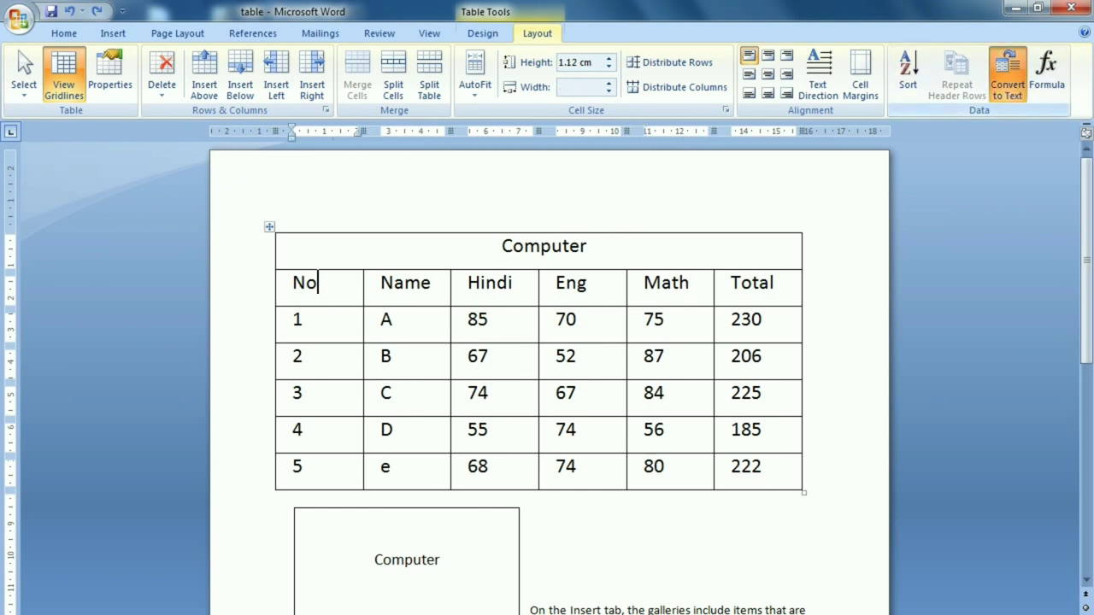
click(1006, 81)
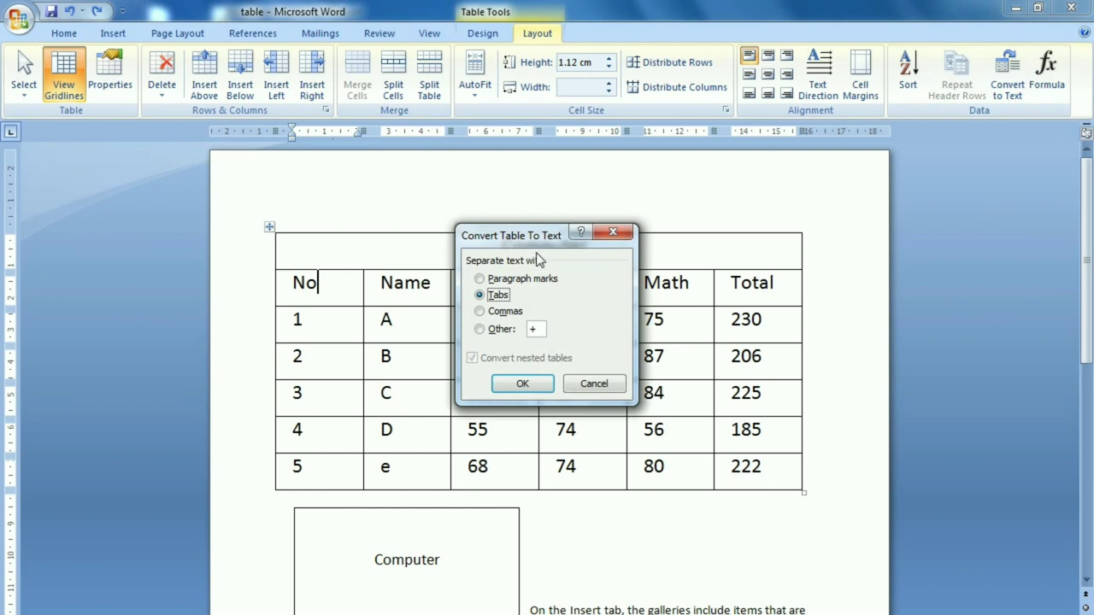
click(484, 281)
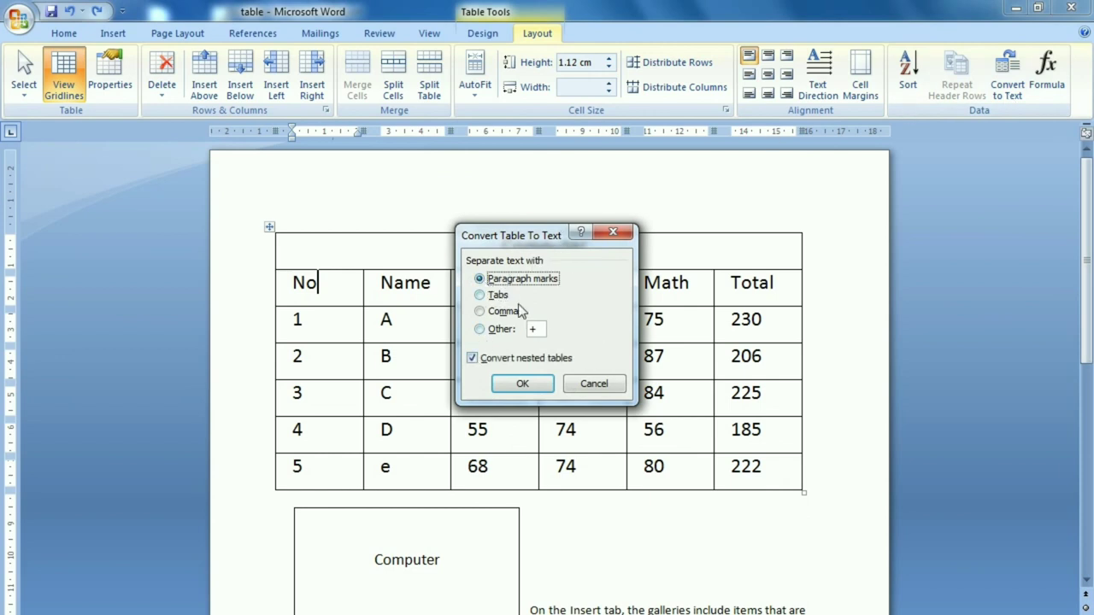
click(526, 383)
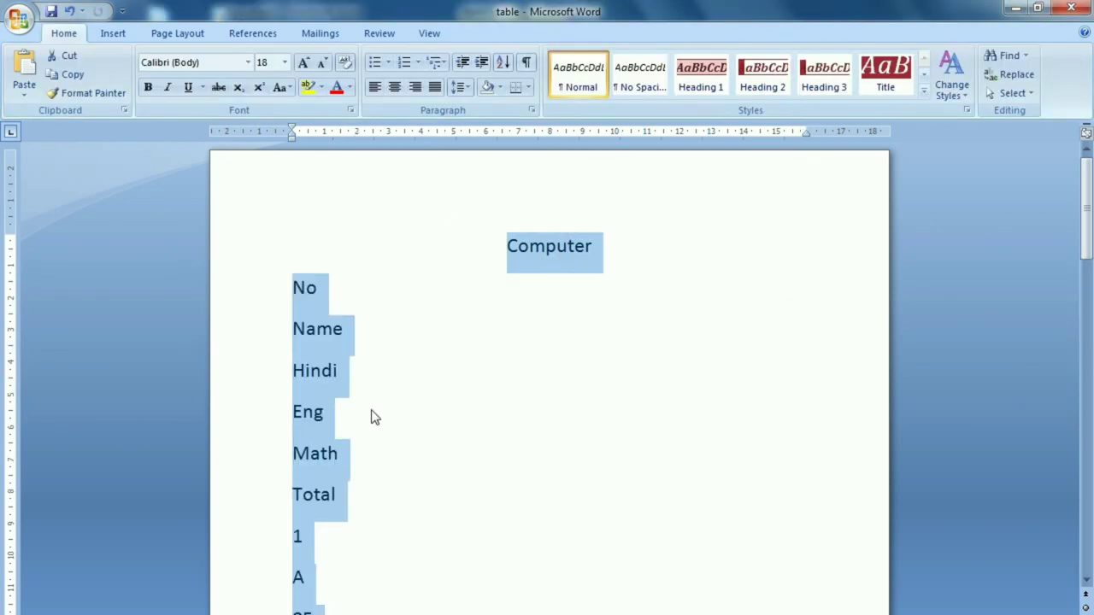
Review the converted text, each entry now on its own line, then deselect it.
scroll(371, 416, down, 1)
scroll(373, 427, down, 1)
scroll(374, 427, down, 3)
scroll(374, 427, down, 1)
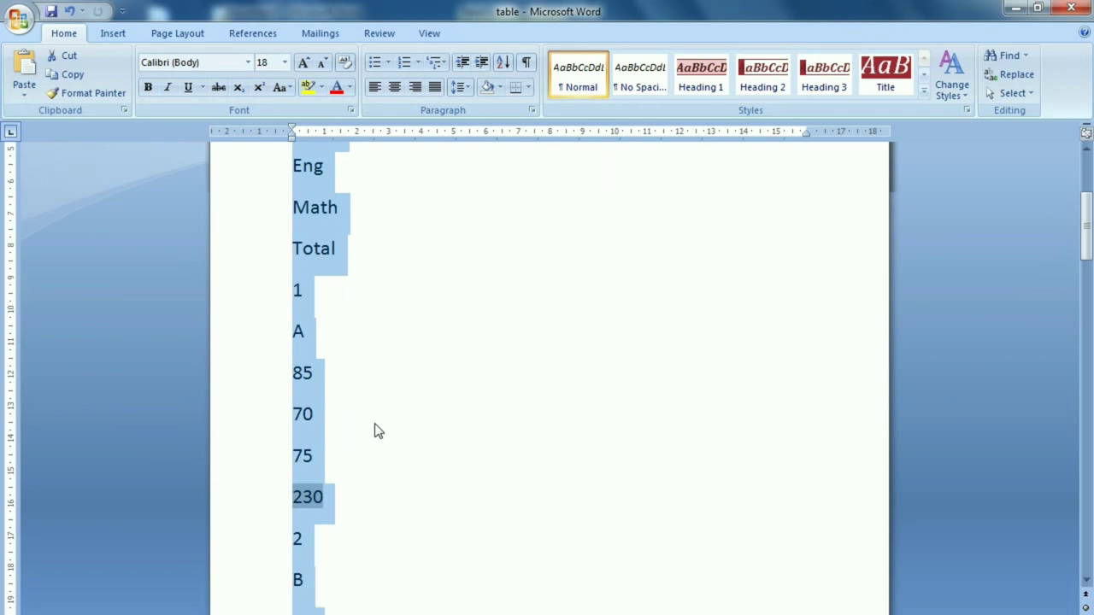
scroll(379, 431, down, 3)
scroll(381, 435, down, 3)
scroll(415, 453, down, 3)
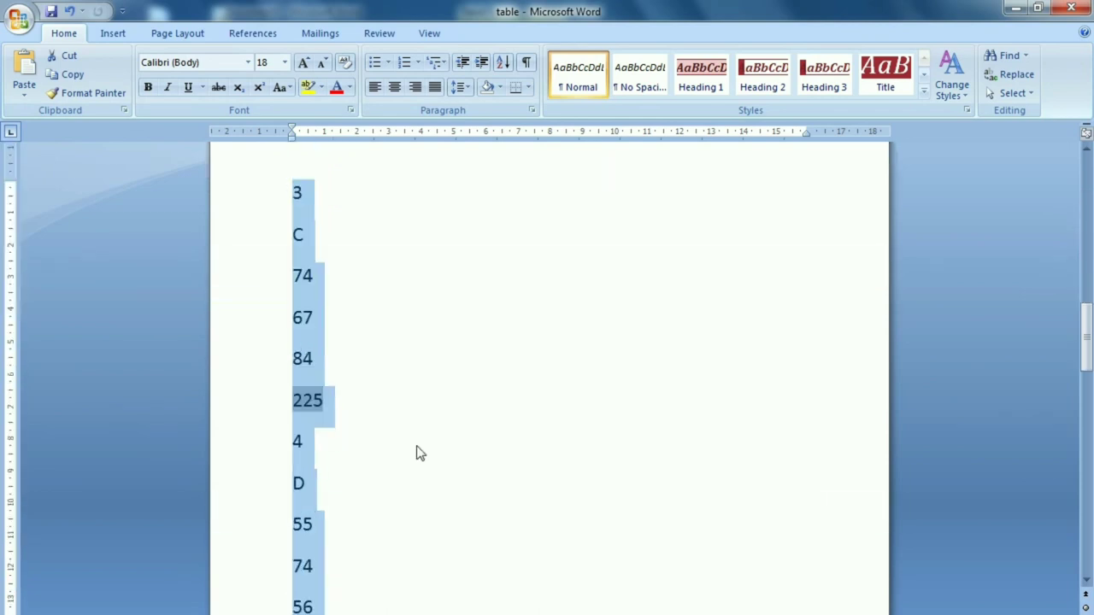
scroll(415, 454, down, 1)
scroll(415, 454, down, 3)
scroll(440, 466, down, 1)
scroll(440, 466, down, 1)
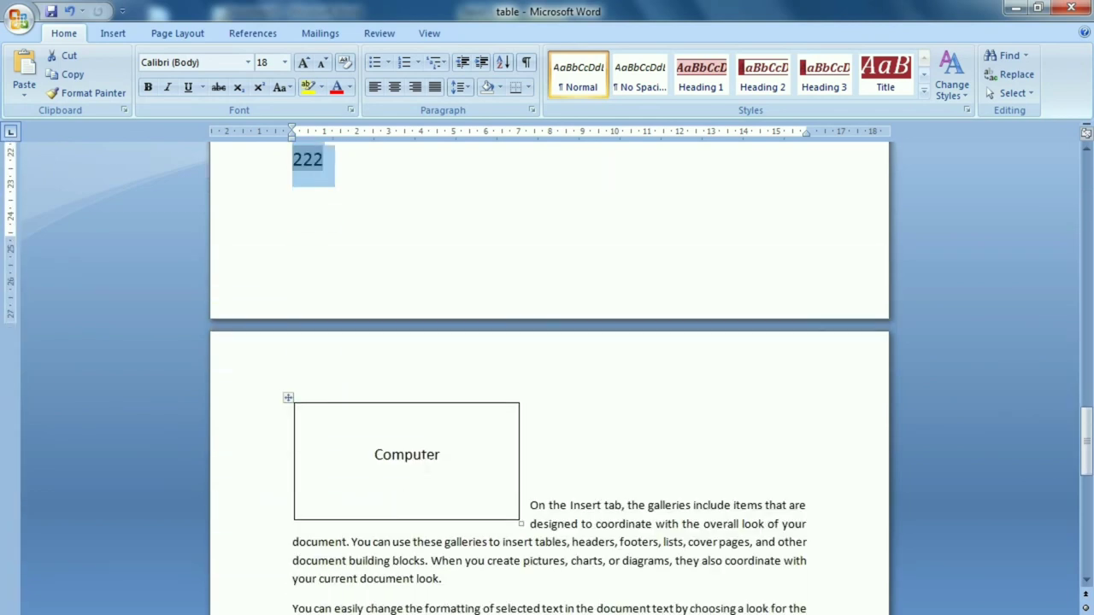
scroll(418, 422, up, 2)
scroll(418, 422, up, 2)
scroll(419, 425, up, 2)
scroll(419, 425, up, 2)
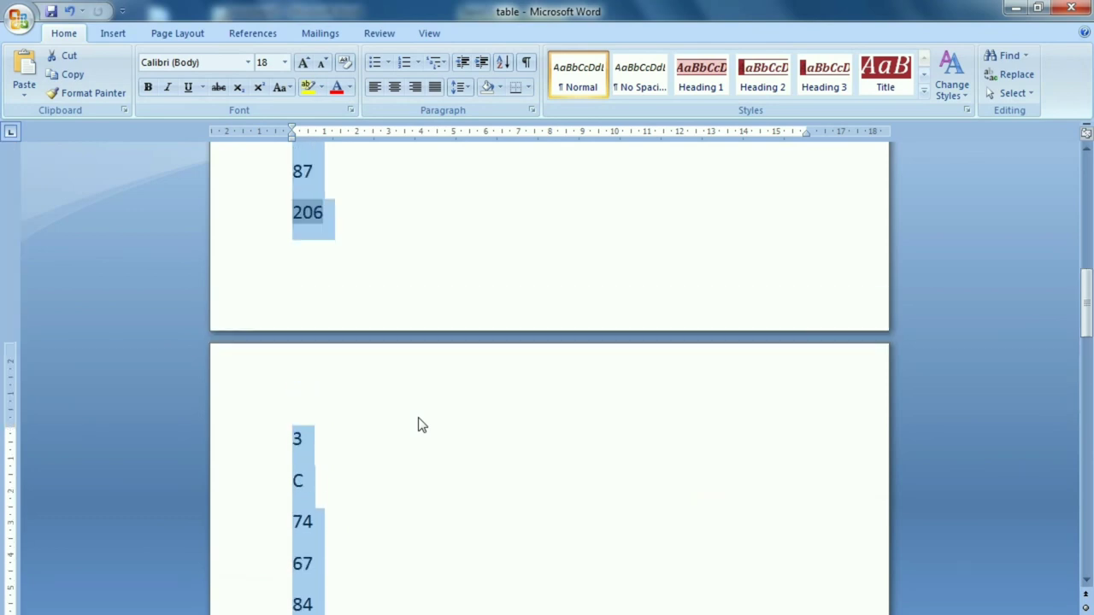
scroll(418, 425, up, 2)
scroll(419, 425, up, 3)
scroll(419, 425, up, 2)
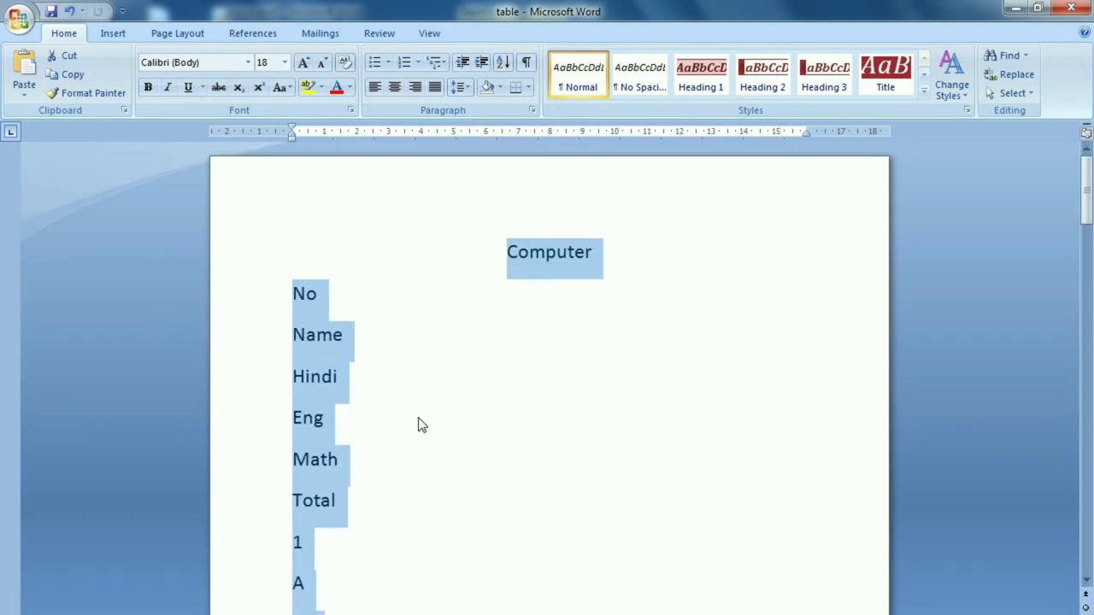
click(506, 401)
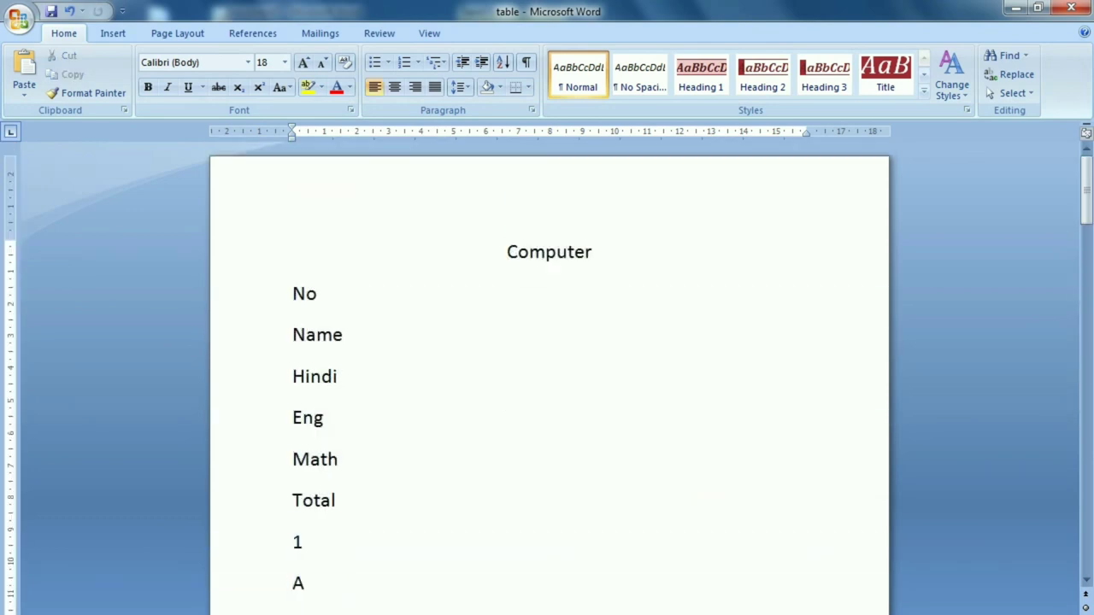
Undo back to the table with Ctrl+Z, then convert it to tab-separated text.
key(ctrl+z)
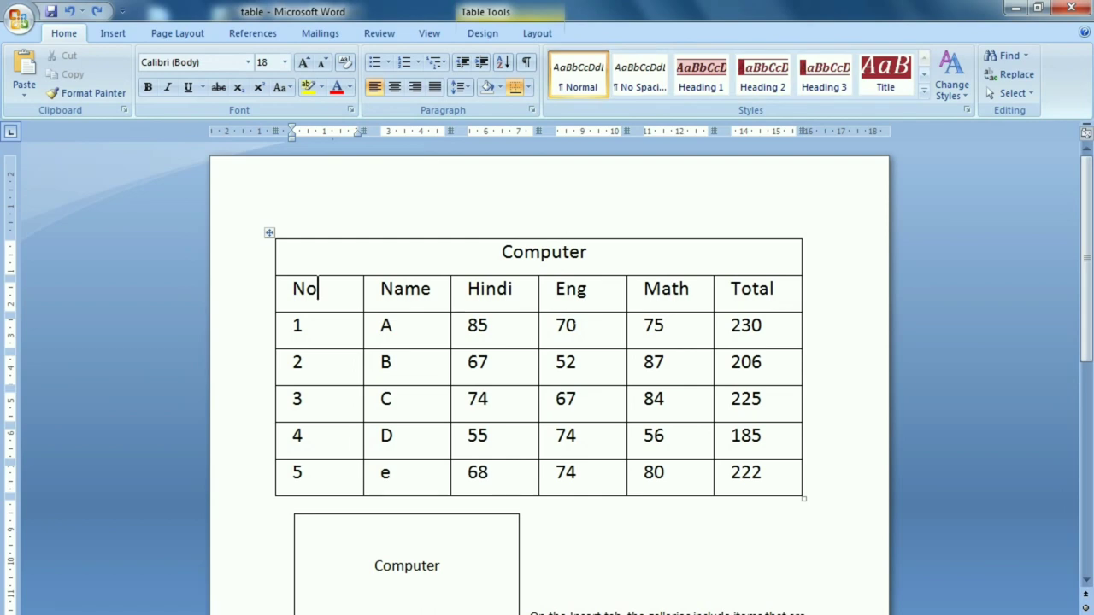
click(565, 325)
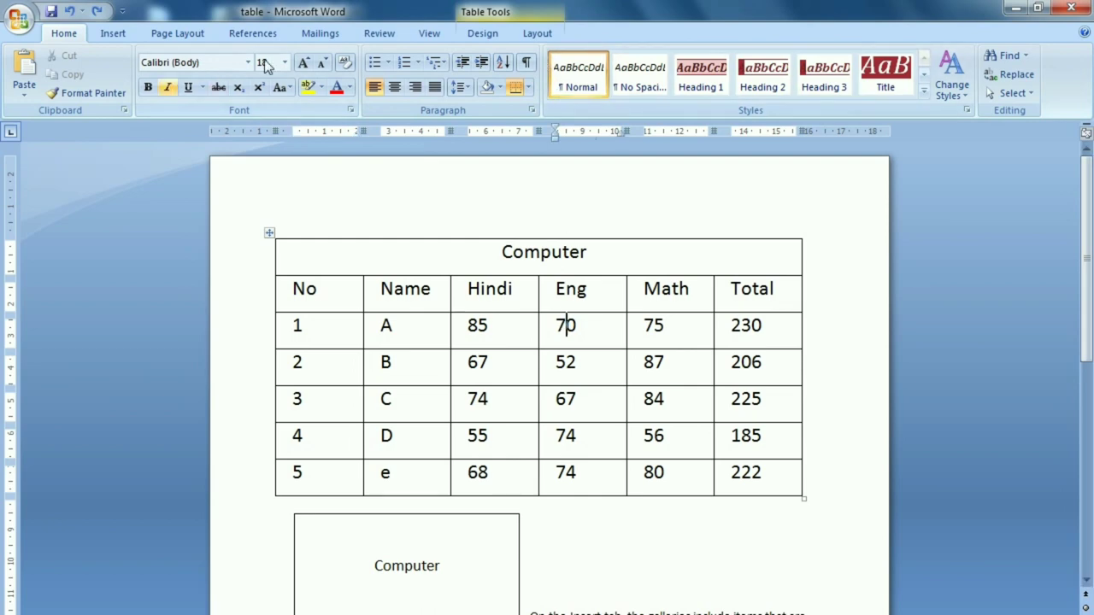
click(538, 36)
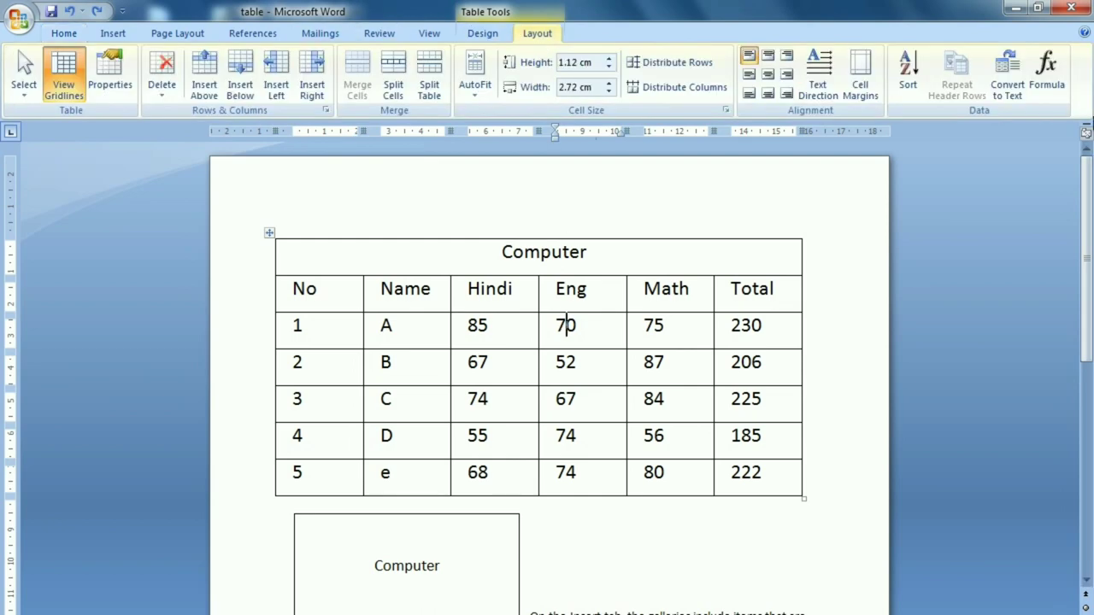
click(1006, 89)
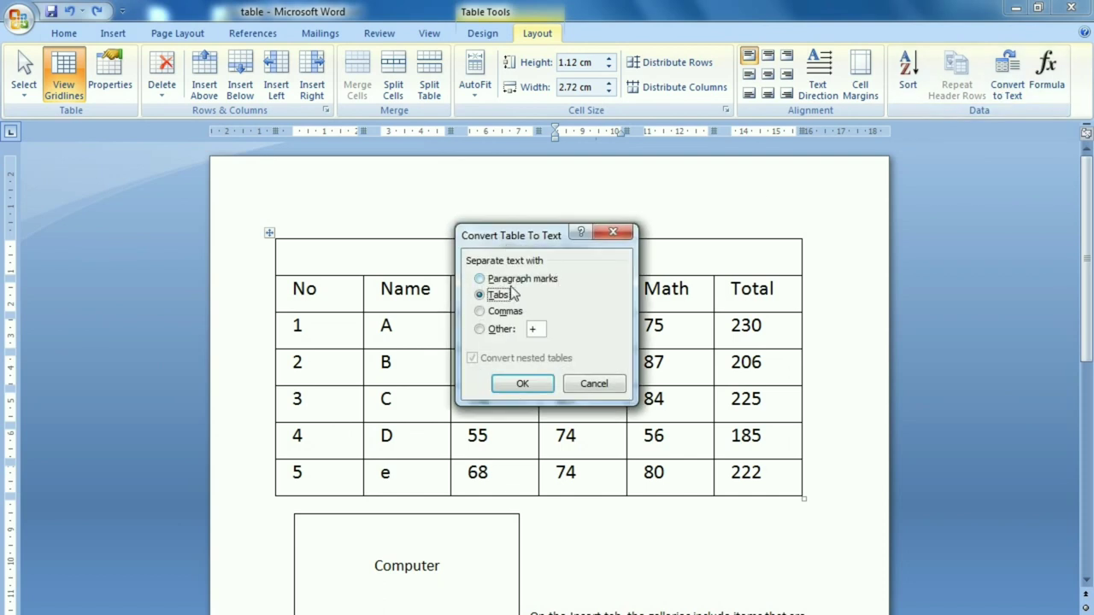
click(522, 383)
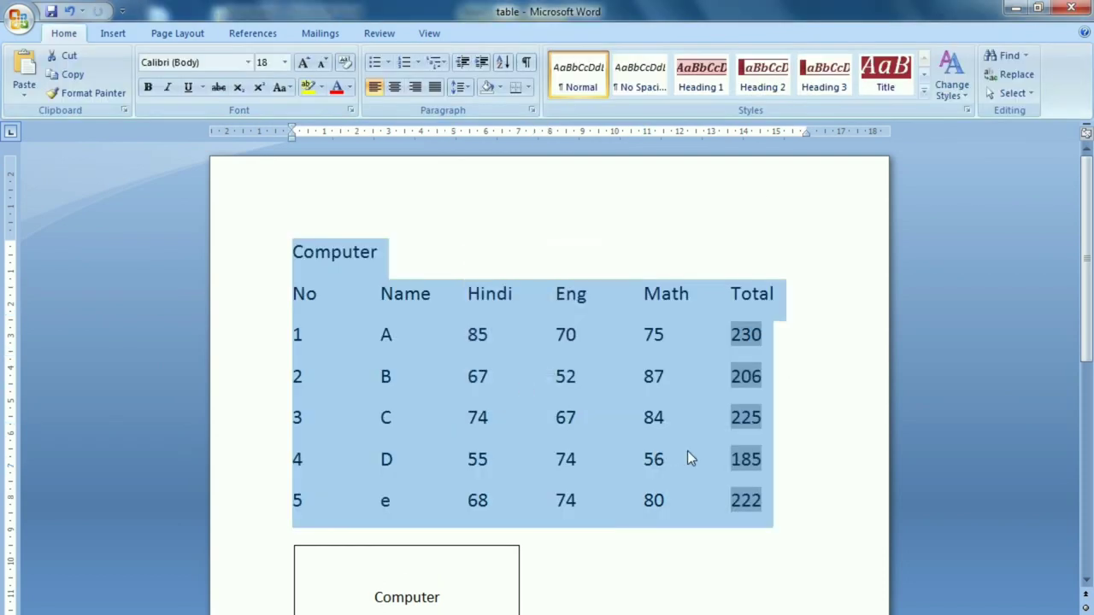
click(687, 451)
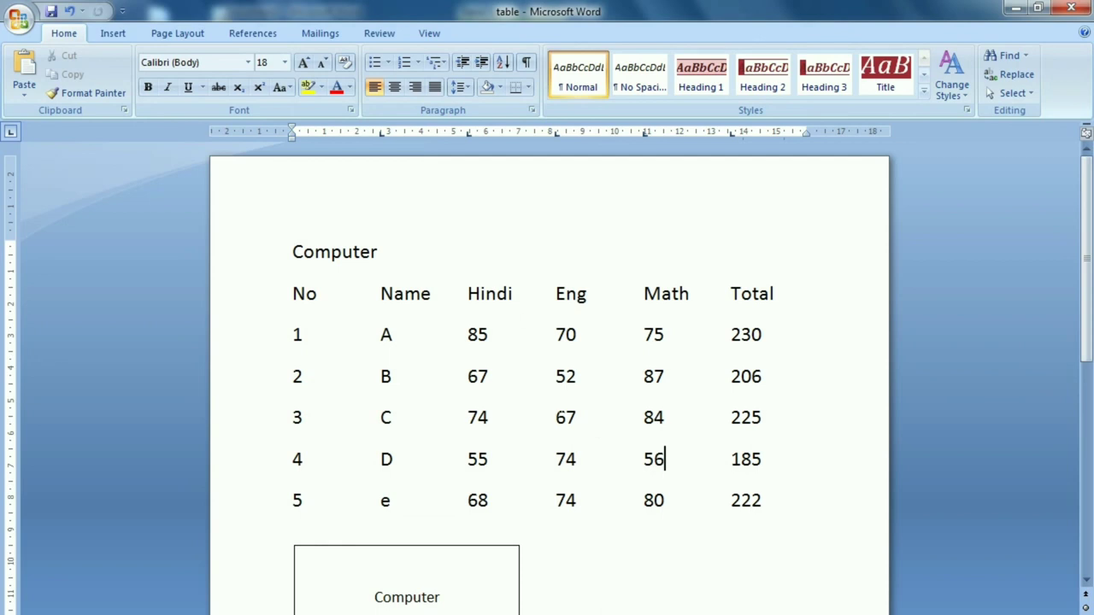
Undo the tab conversion to restore the table and cancel a second Convert to Text.
key(ctrl+z)
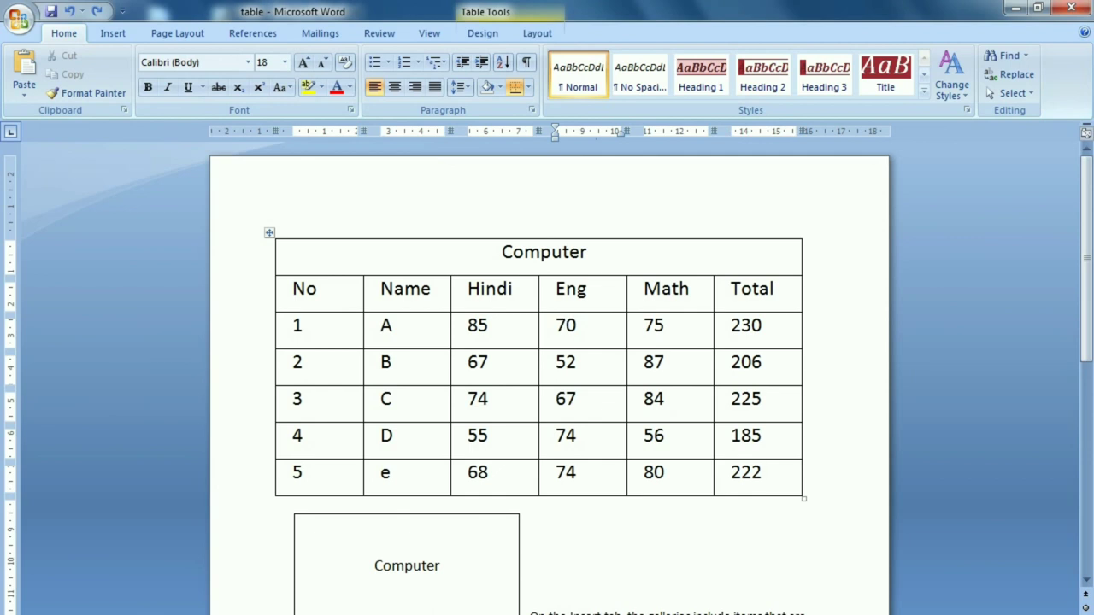
click(537, 32)
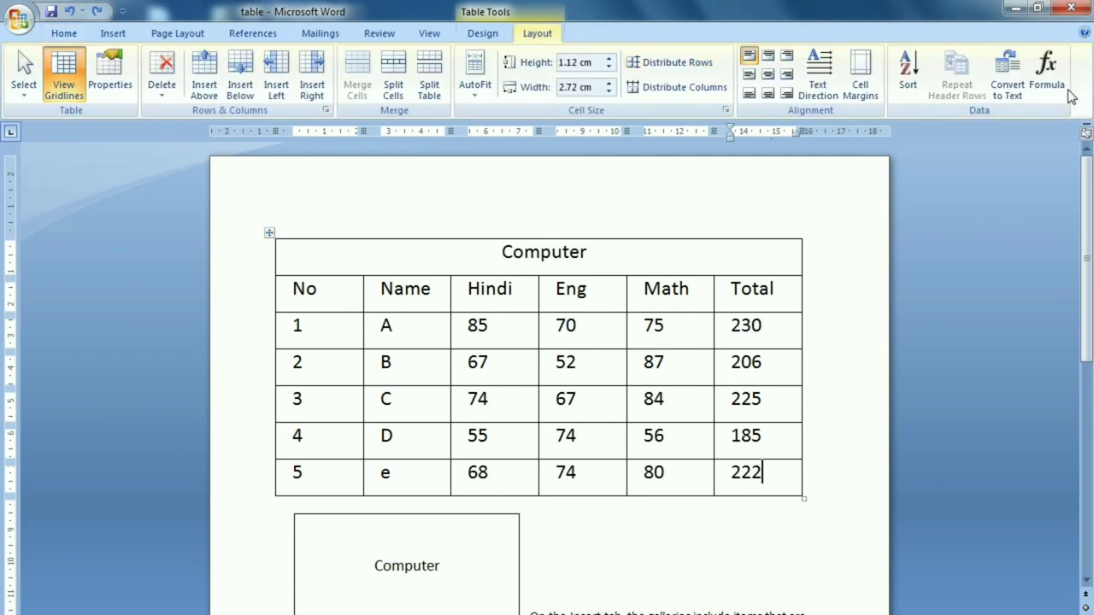
click(1007, 81)
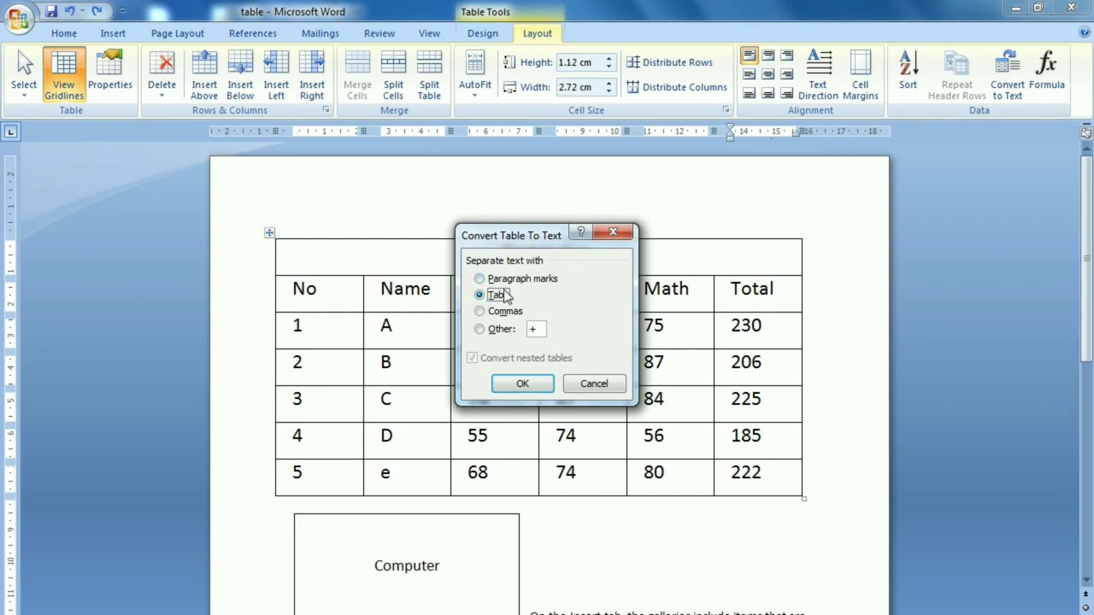
click(592, 386)
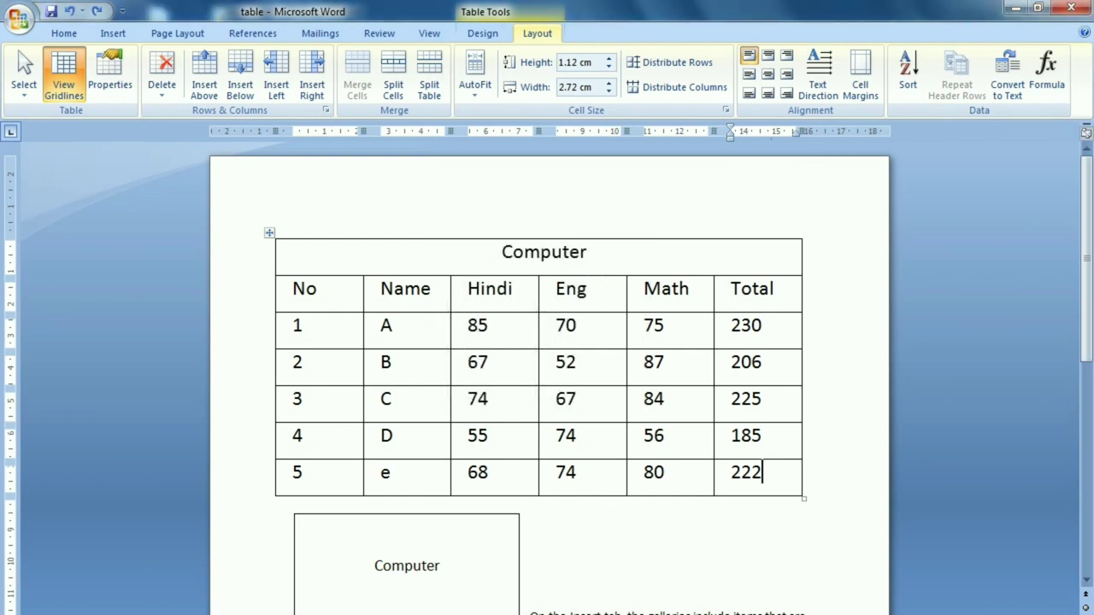
click(762, 325)
Replace the typed 230 in the first Total cell with a =SUM(LEFT) formula.
click(1046, 75)
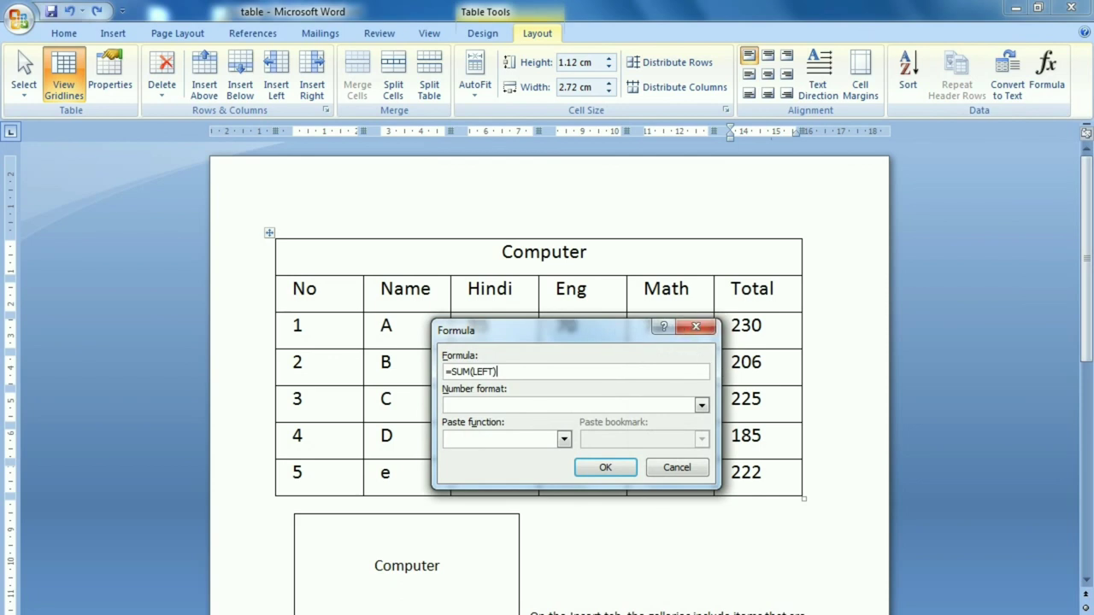
click(696, 327)
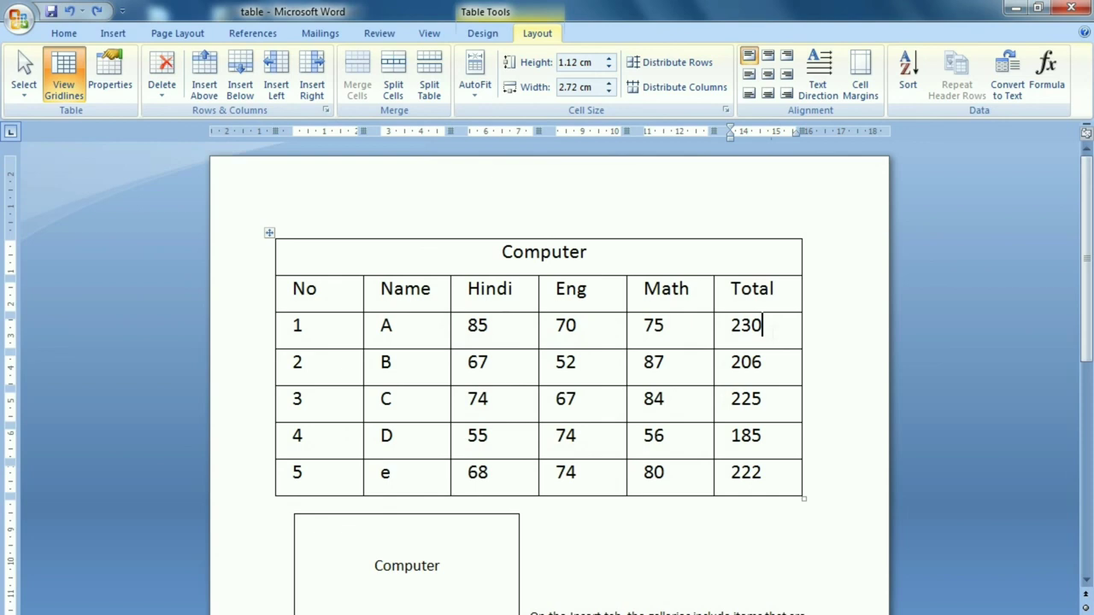
double_click(746, 325)
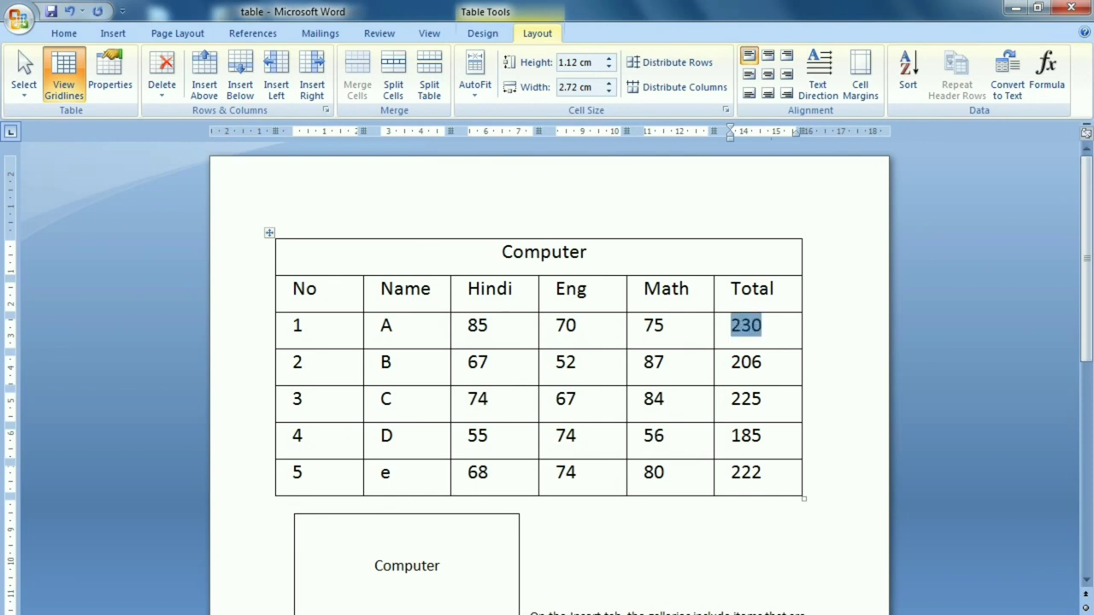
key(Delete)
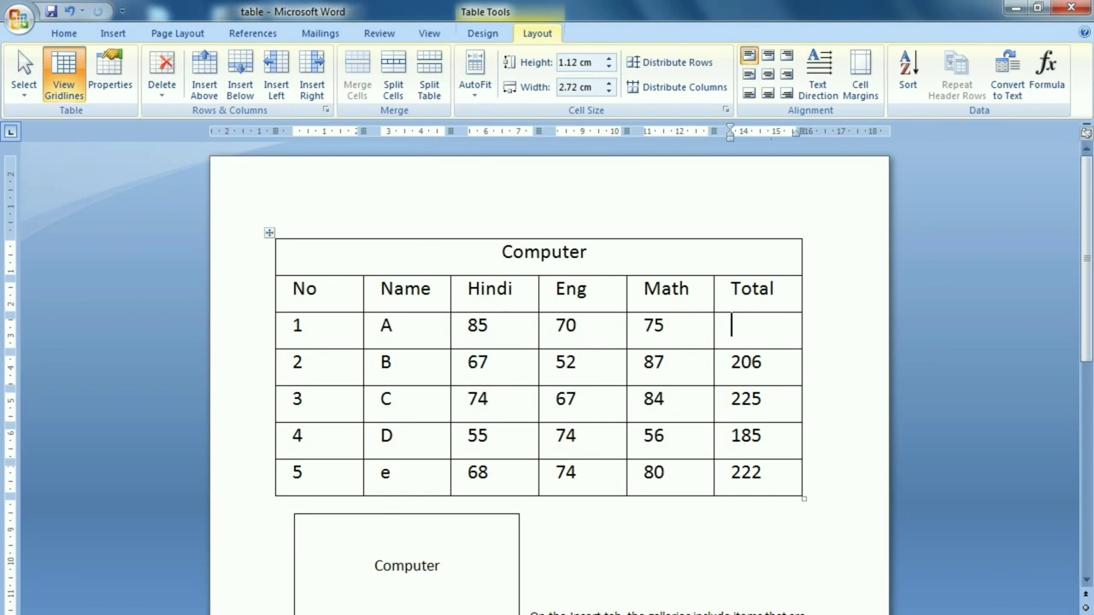
click(1048, 85)
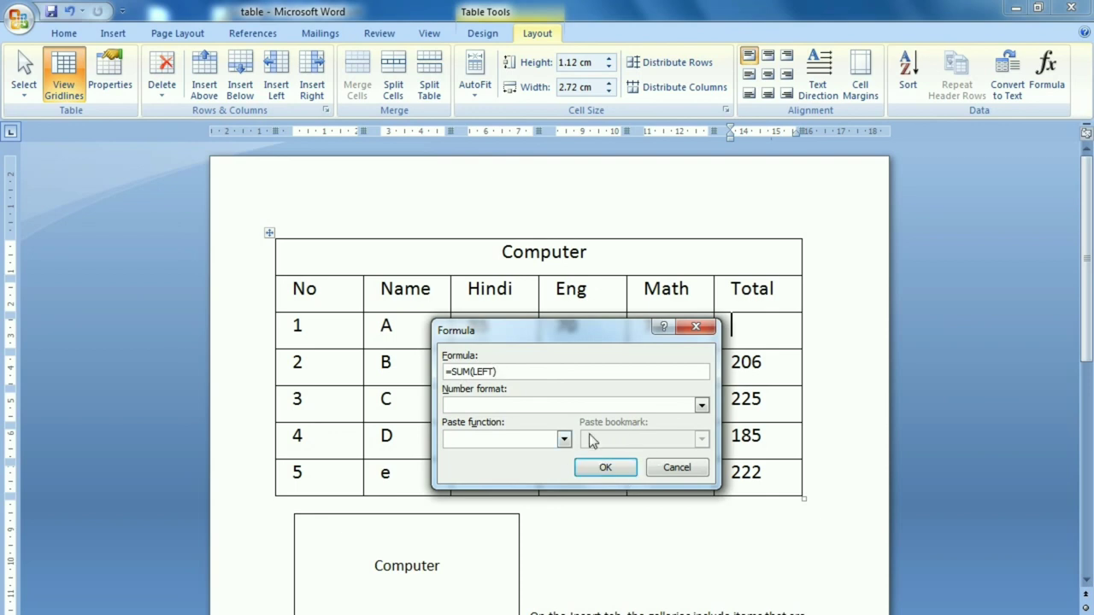
click(605, 471)
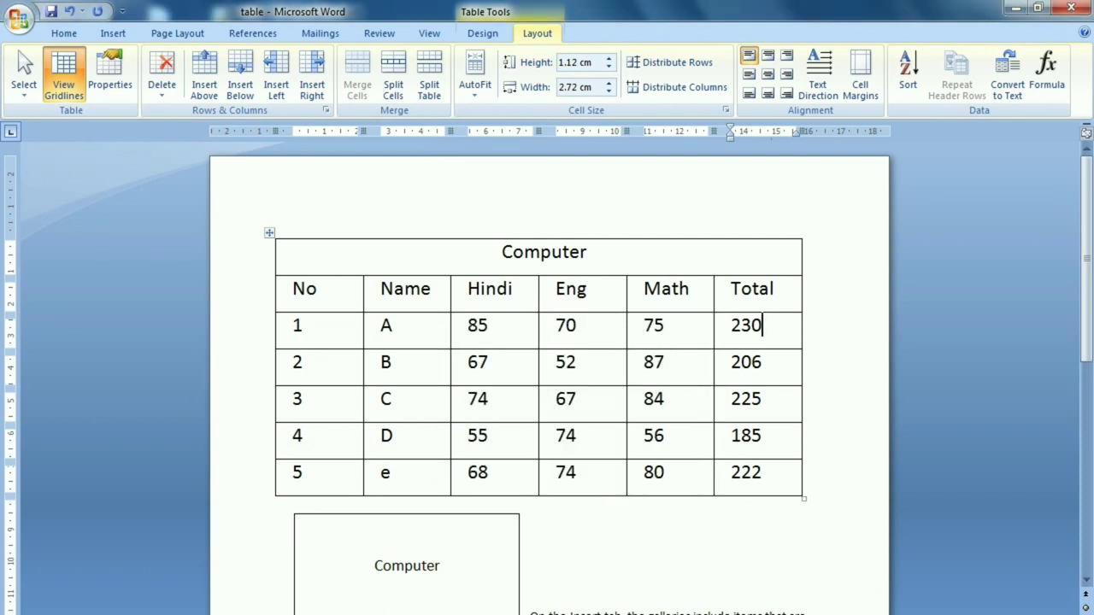
Reopen the Formula dialog and browse the Paste function list.
click(1050, 85)
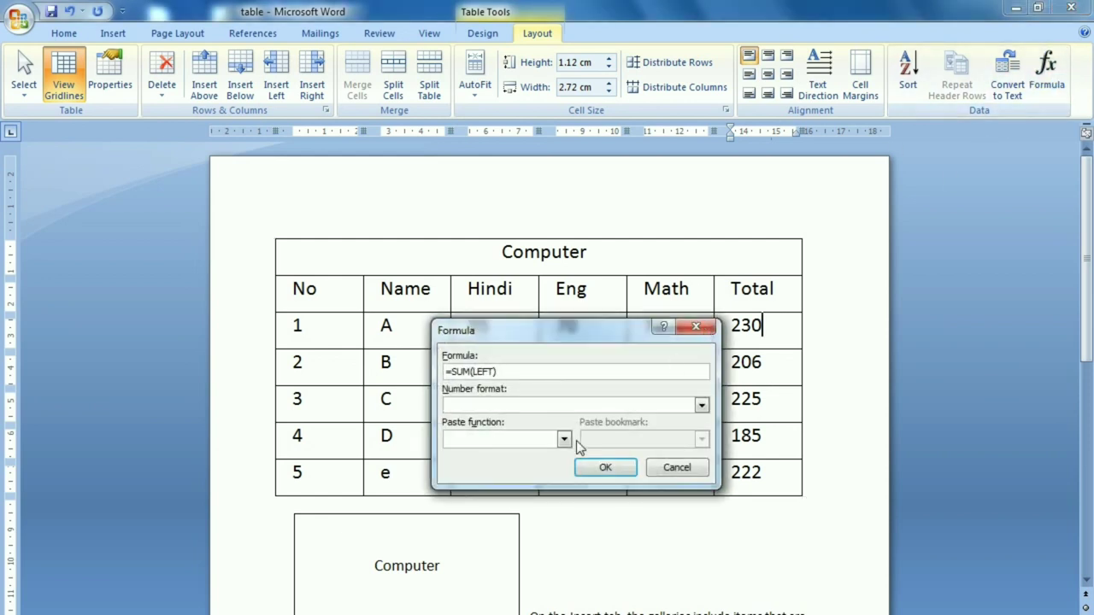
click(565, 440)
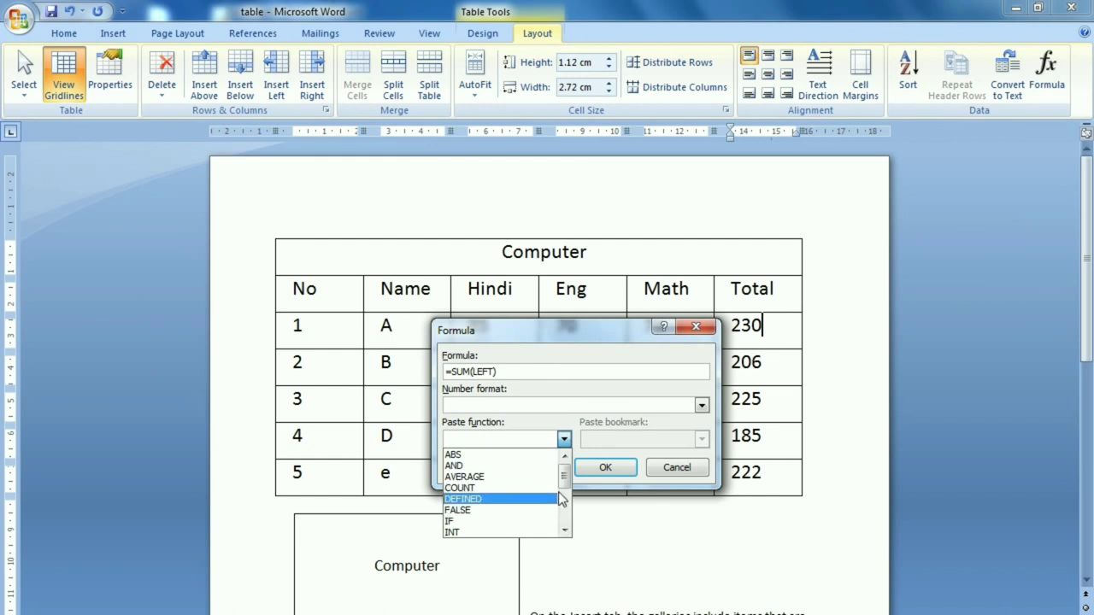
drag(562, 486, 561, 504)
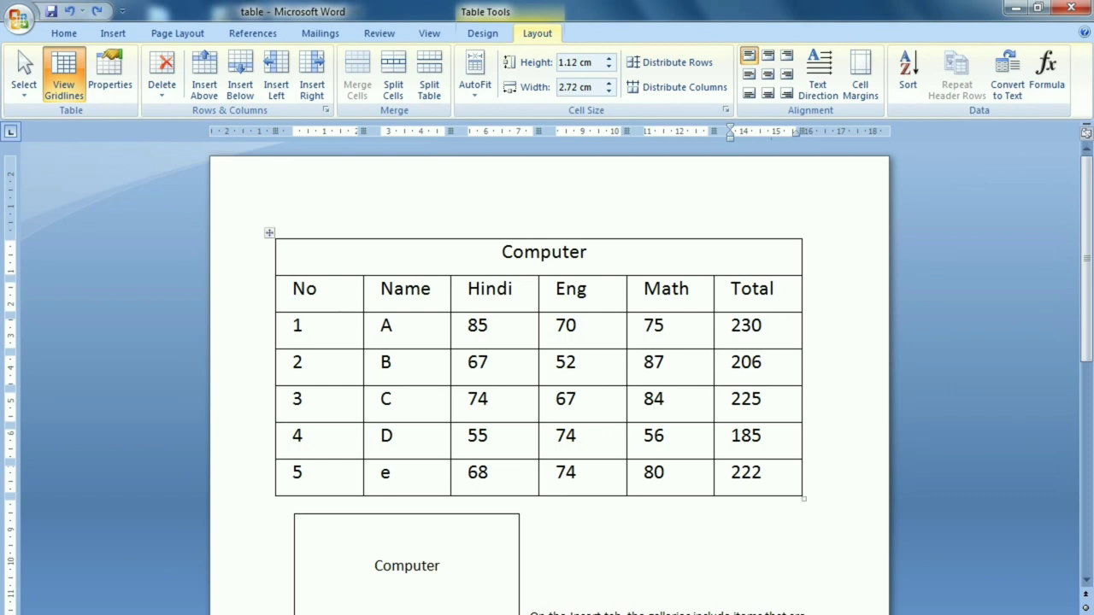
click(106, 36)
click(141, 85)
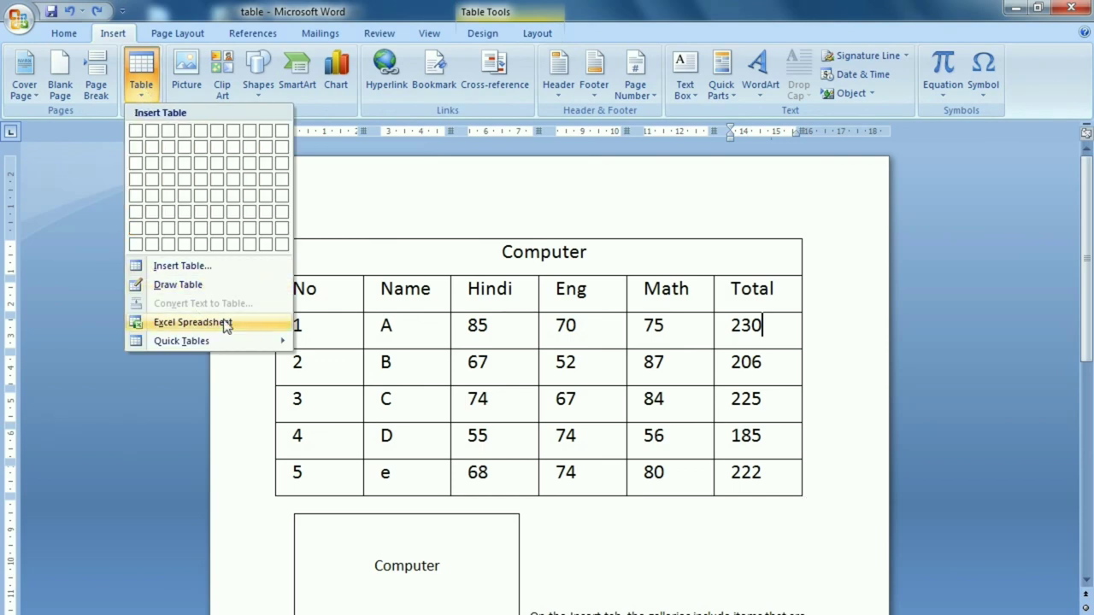
click(476, 36)
click(547, 32)
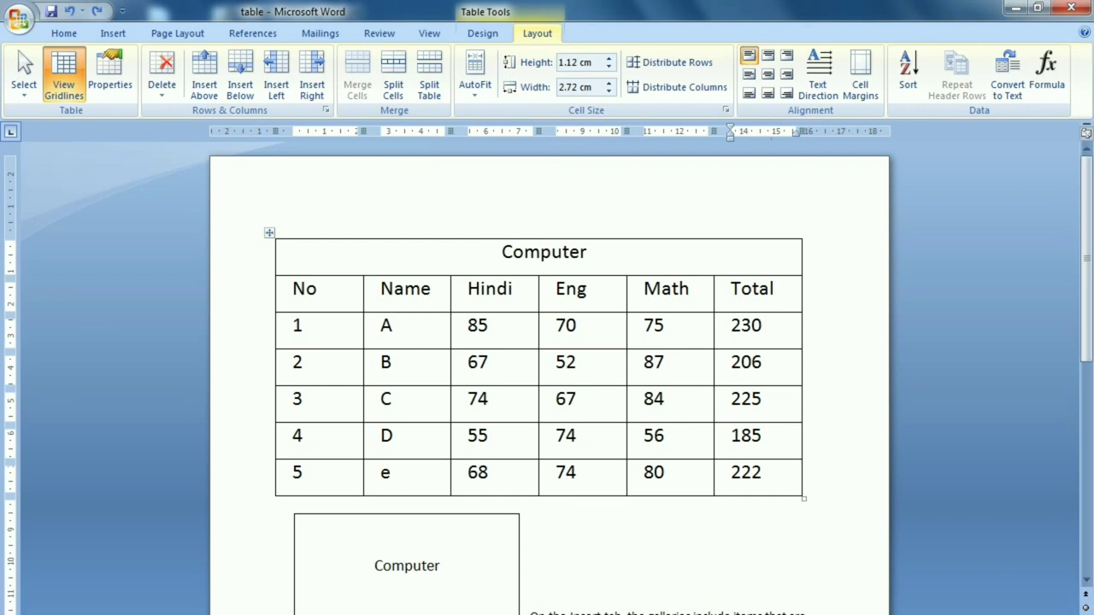
click(498, 37)
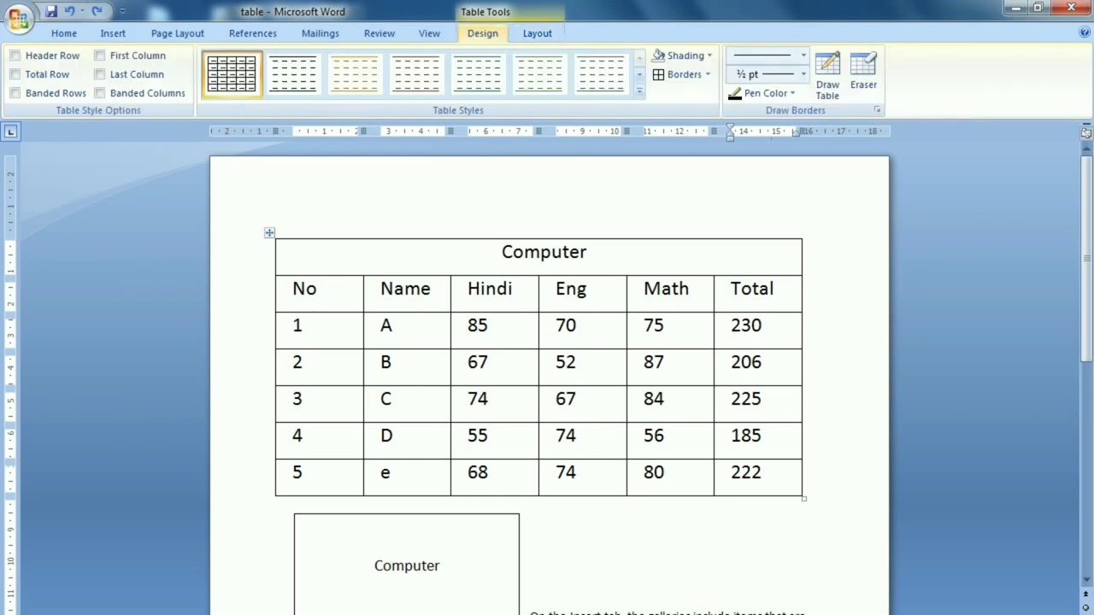
click(527, 37)
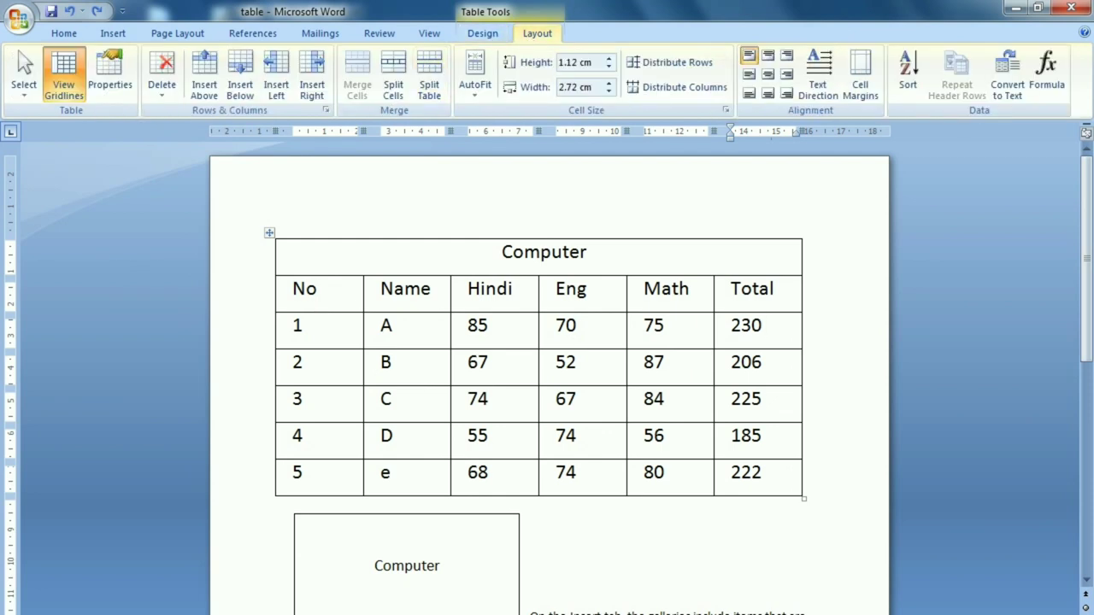